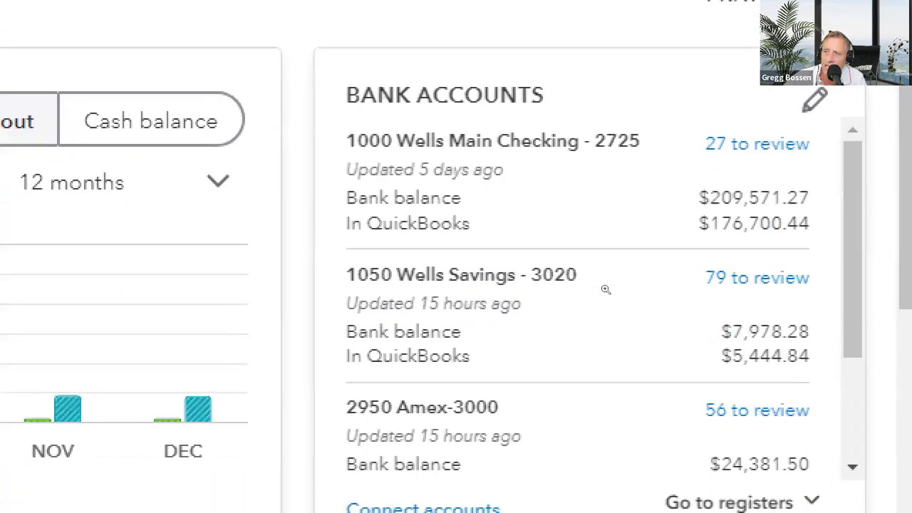
# Open the 27 transactions to review for 1000 Wells Main Checking - 2725 and scroll through them.
pyautogui.scroll(-2, 609, 283)
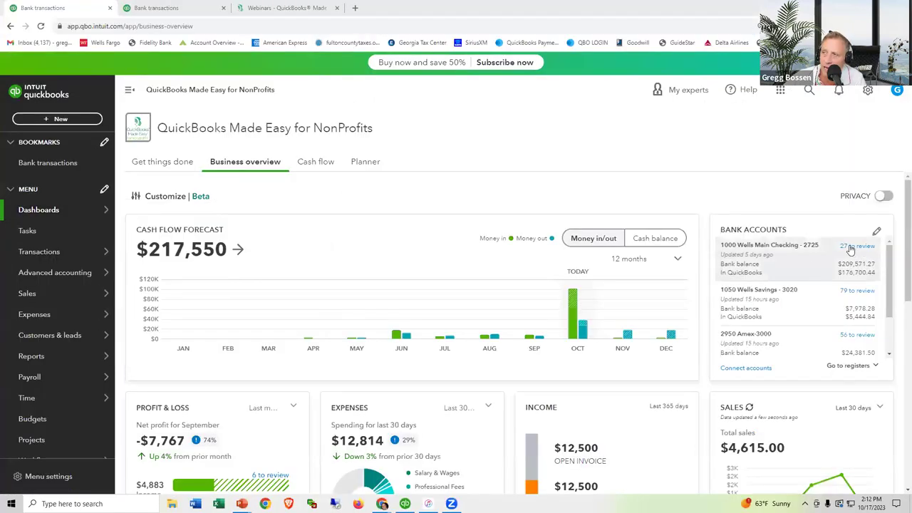
pyautogui.click(850, 249)
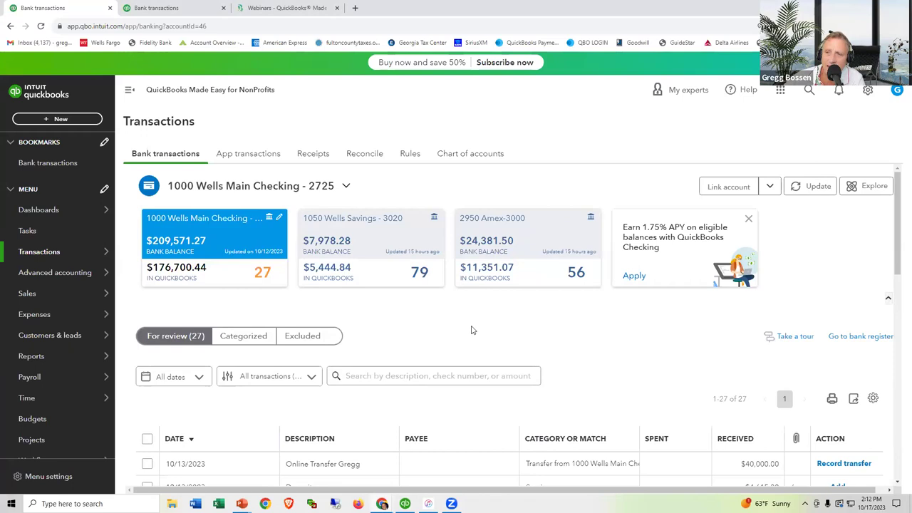
pyautogui.scroll(-10, 471, 330)
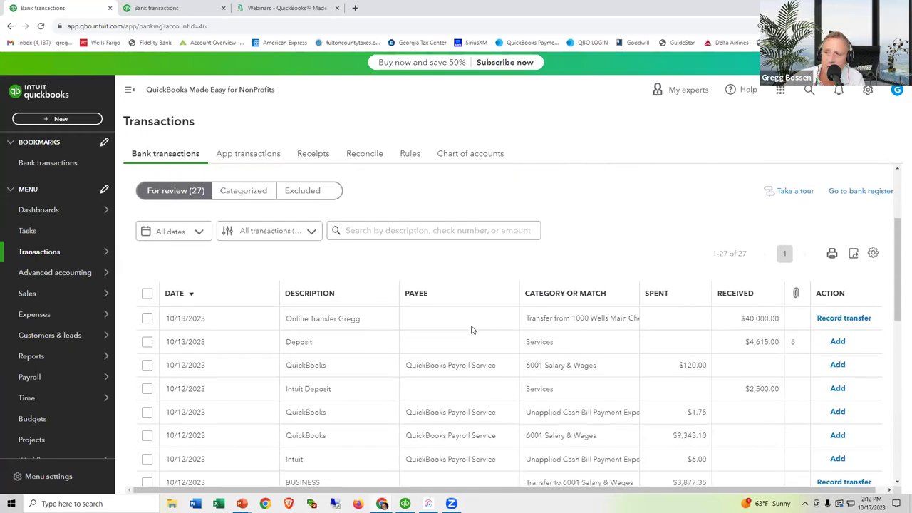
pyautogui.scroll(-1, 471, 330)
pyautogui.scroll(10, 471, 330)
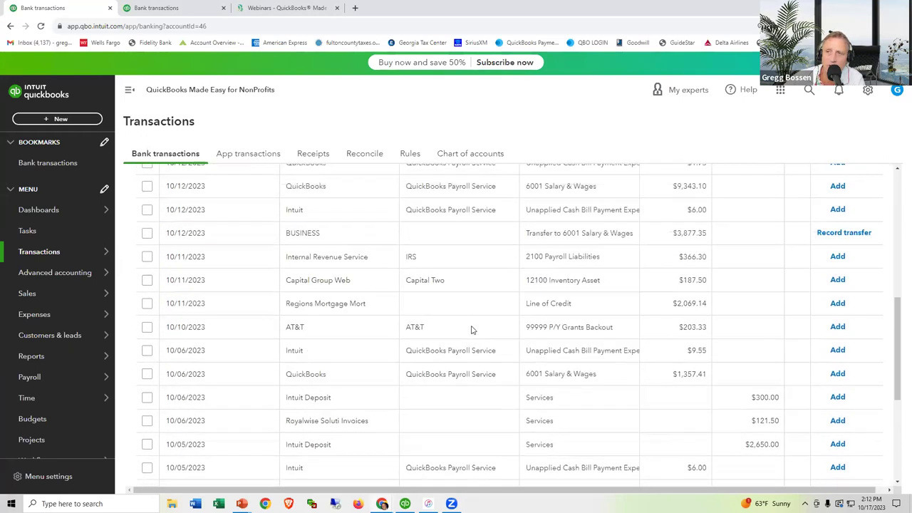
pyautogui.scroll(1, 471, 330)
pyautogui.scroll(-3, 470, 330)
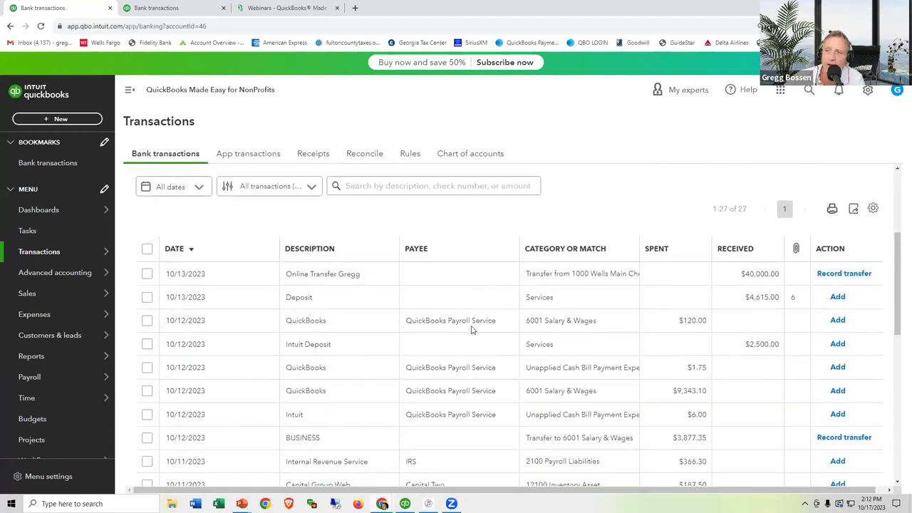
pyautogui.scroll(2, 471, 329)
pyautogui.scroll(1, 471, 330)
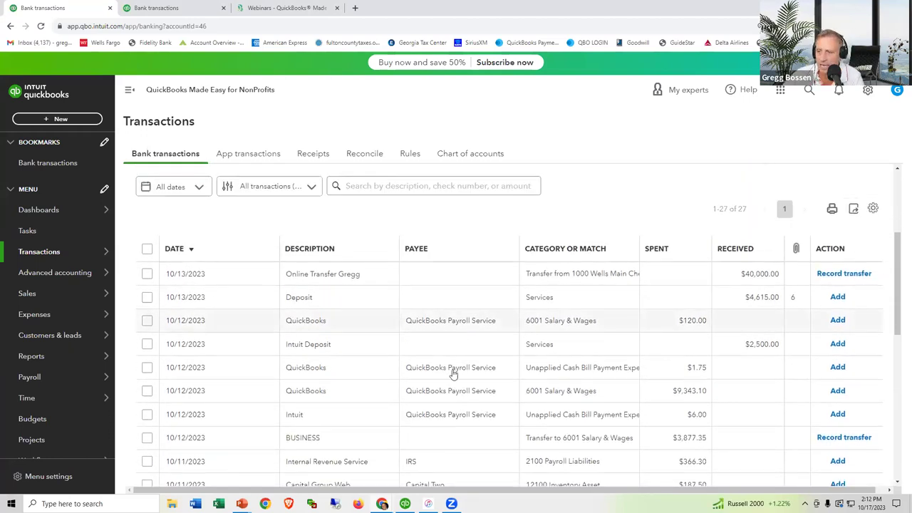
# In QuickBooks Desktop's Bank Feeds Center, show the 336 unrecognized American Express transactions.
pyautogui.hotkey('alt', 'Tab')
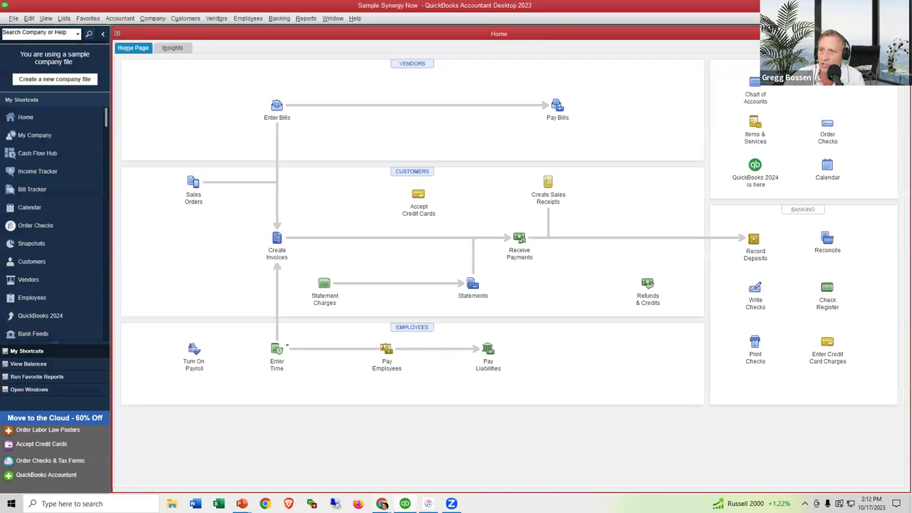
pyautogui.click(279, 19)
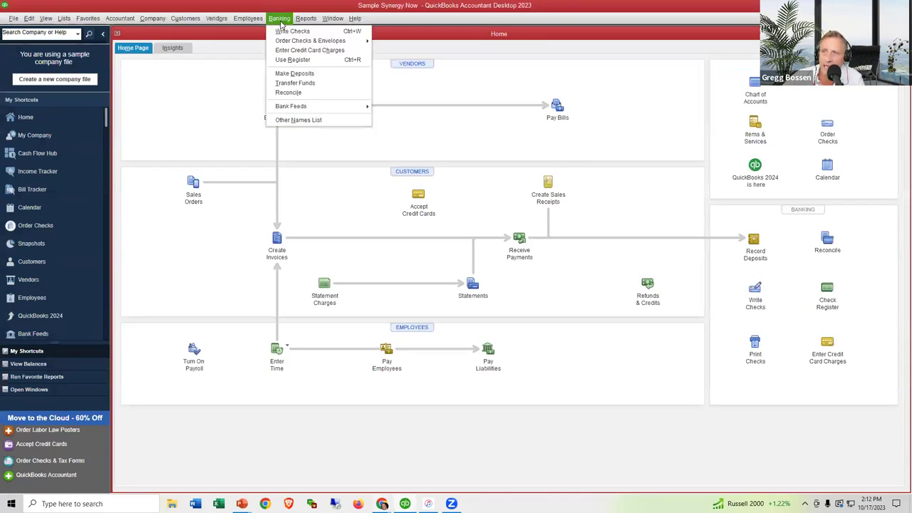
pyautogui.moveTo(345, 107)
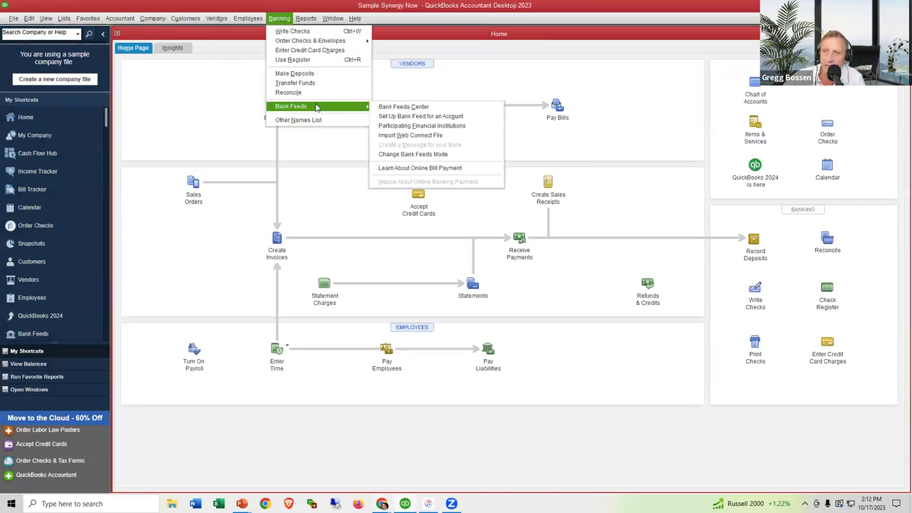
pyautogui.click(393, 107)
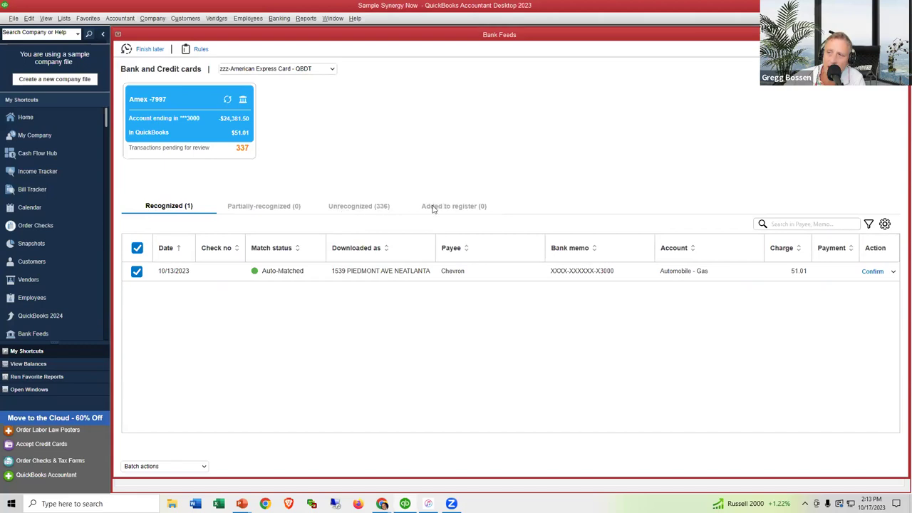
pyautogui.click(356, 206)
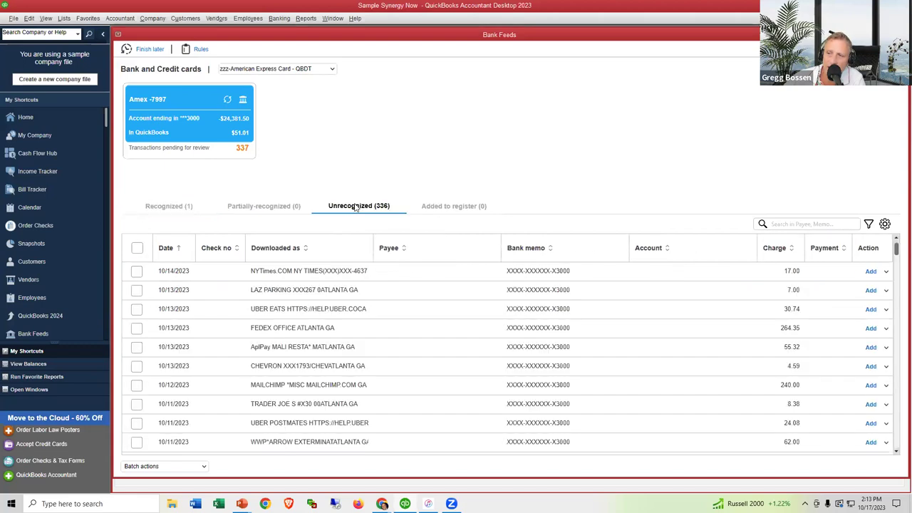
pyautogui.scroll(-3, 410, 269)
pyautogui.scroll(3, 411, 271)
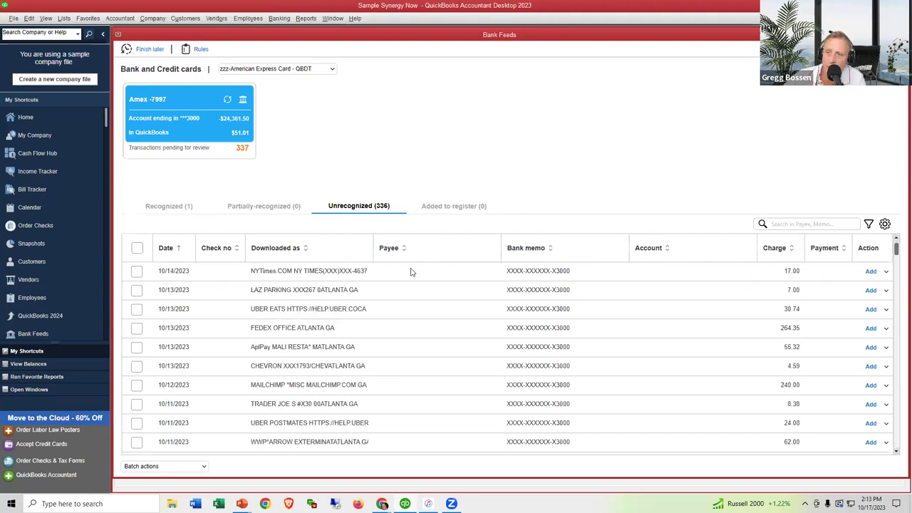
# Return to QuickBooks Online's 1000 Wells Main Checking review list.
pyautogui.hotkey('alt', 'Tab')
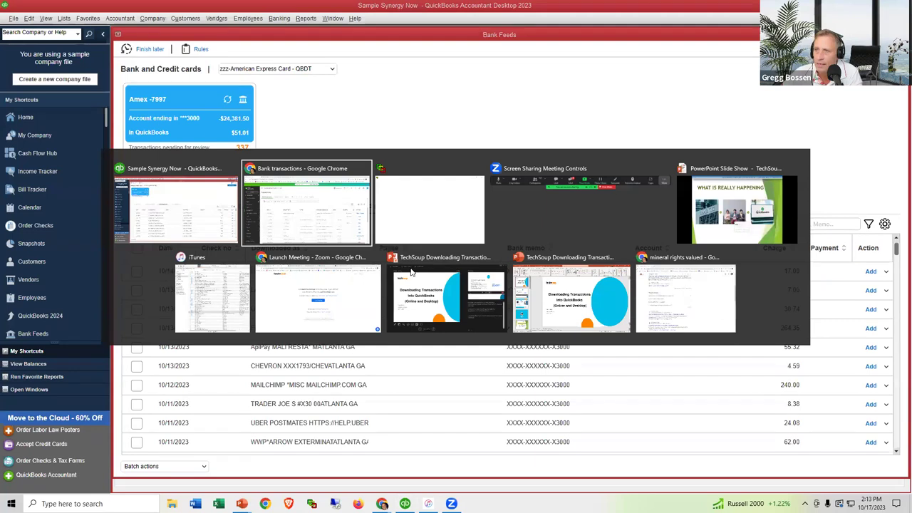
pyautogui.scroll(-5, 448, 345)
pyautogui.scroll(8, 446, 343)
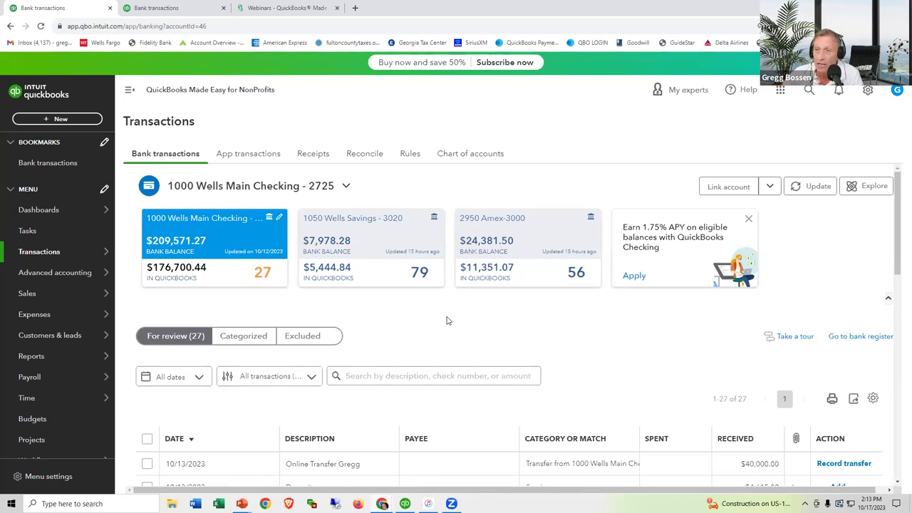
# Link a new account by searching for and selecting Wells Fargo to reach its sign-on window.
pyautogui.hotkey('alt', 'Tab')
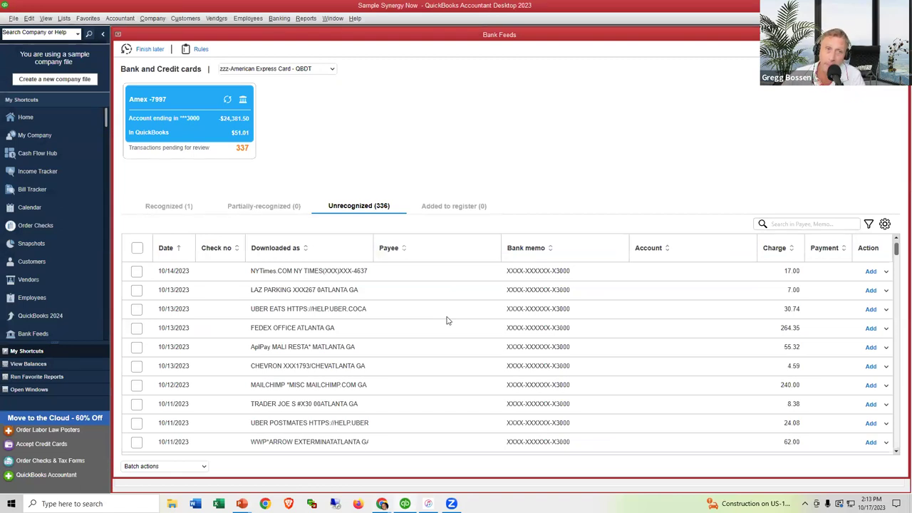
pyautogui.hotkey('alt', 'Tab')
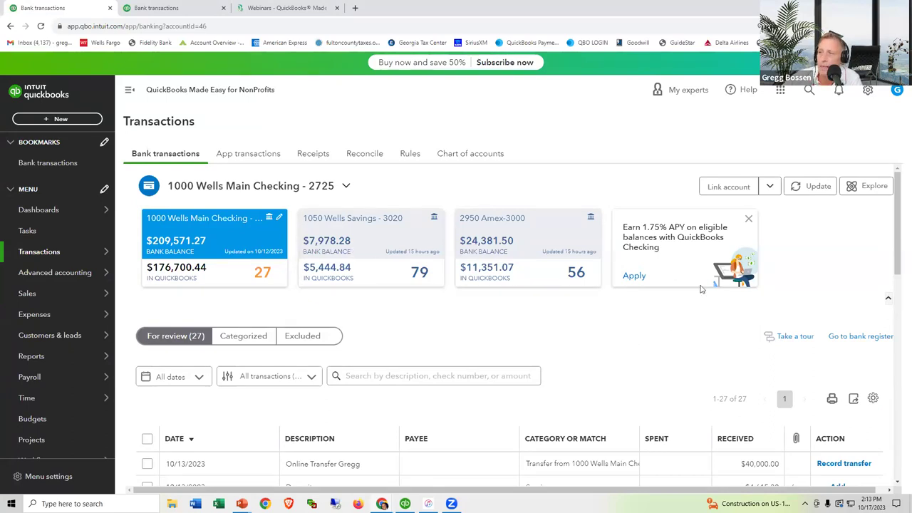
pyautogui.click(729, 188)
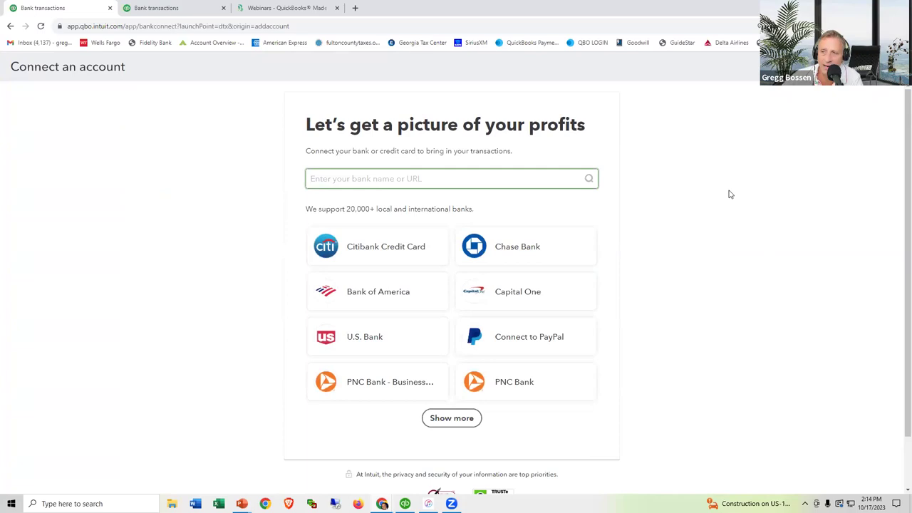
pyautogui.write('well')
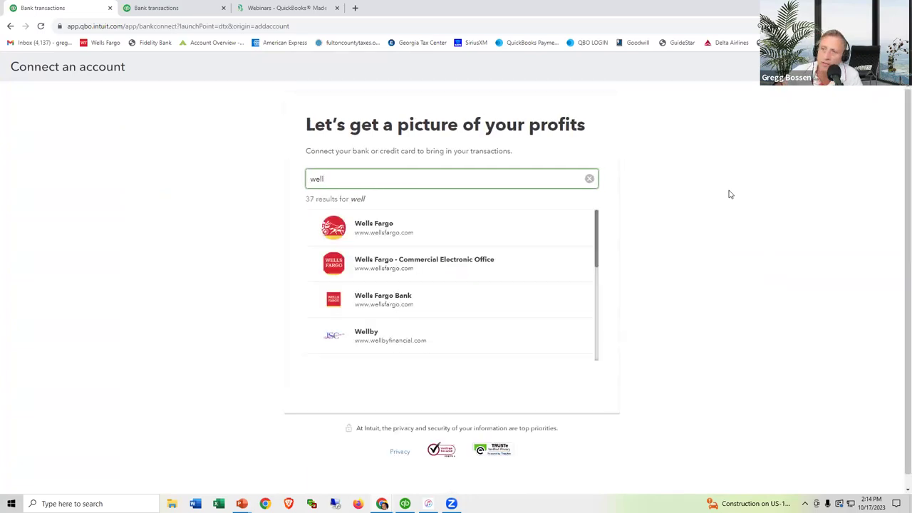
pyautogui.click(377, 235)
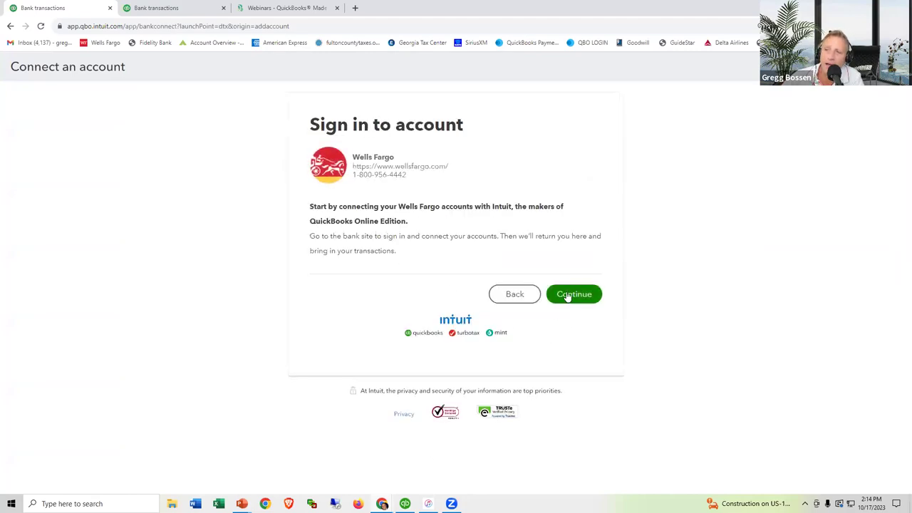
pyautogui.click(568, 295)
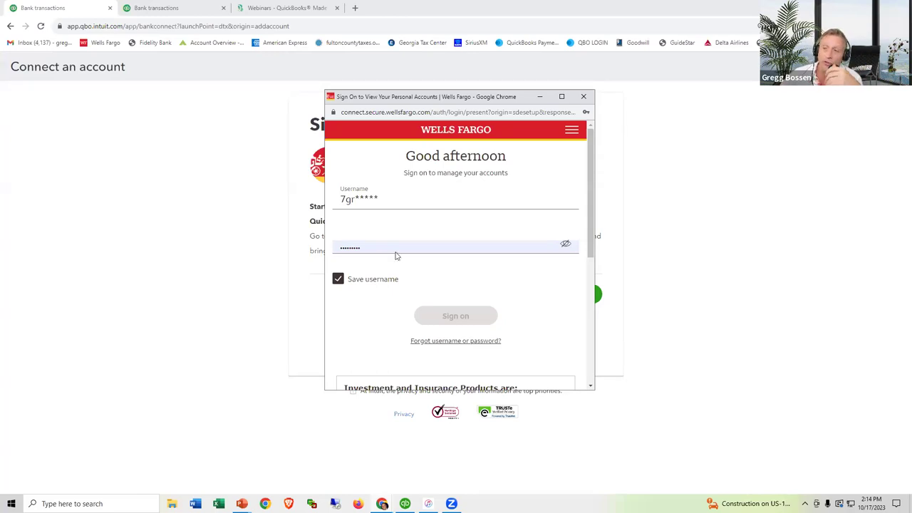
pyautogui.click(391, 199)
# Sign in to the Wells Fargo account from the bank's sign-on window.
pyautogui.click(381, 244)
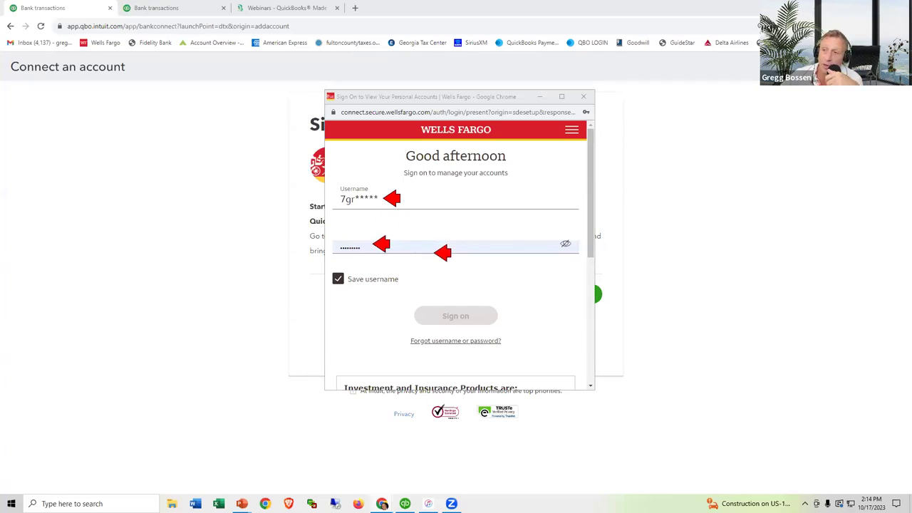
pyautogui.press('Escape')
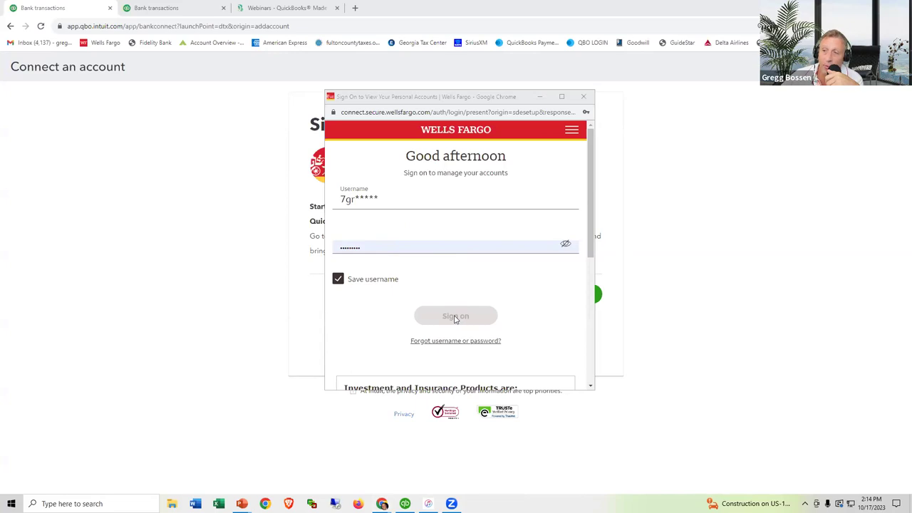
pyautogui.click(455, 318)
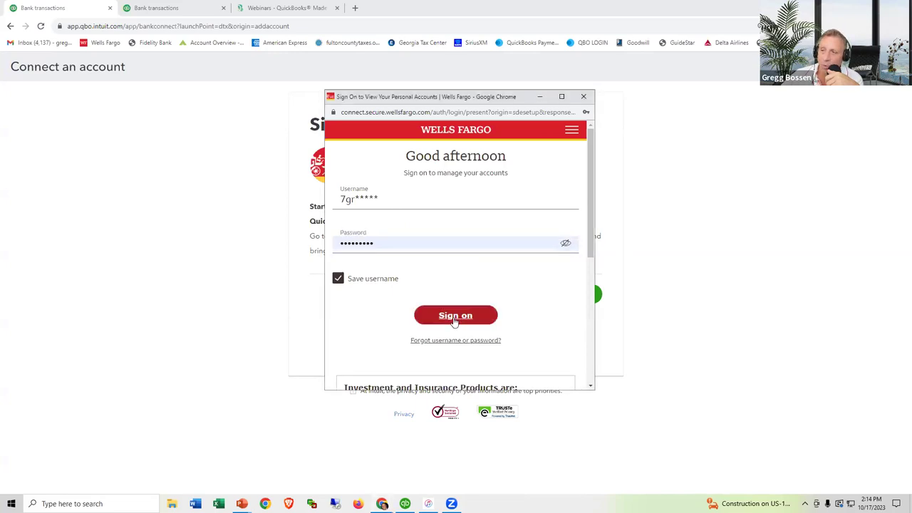
pyautogui.click(454, 317)
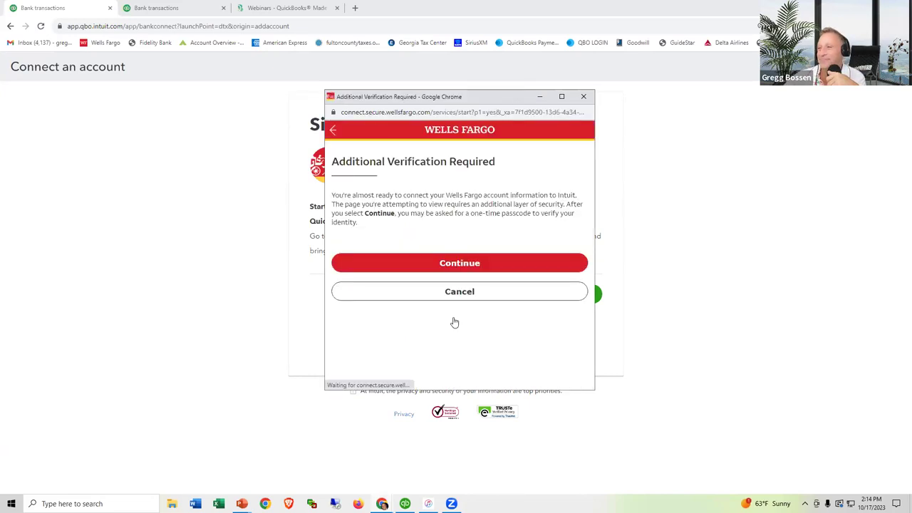
# Complete identity verification by entering the one-time code sent by text.
pyautogui.click(454, 269)
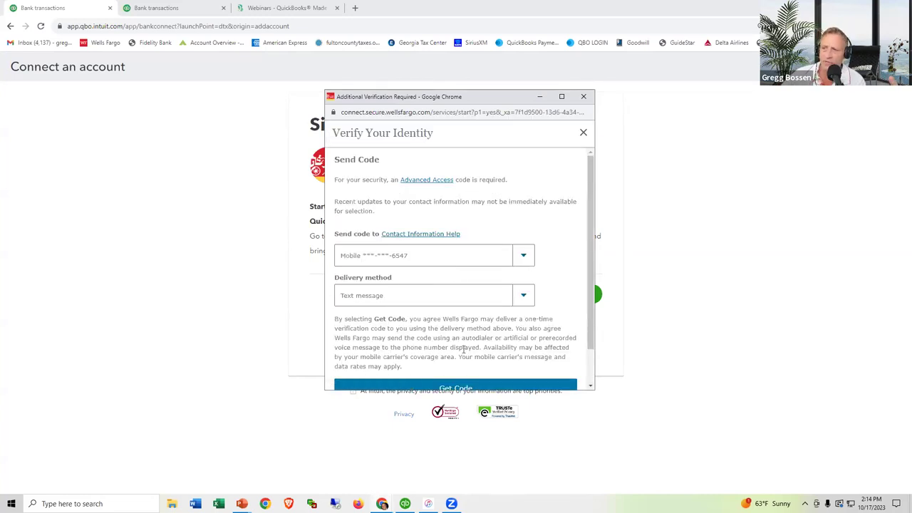
pyautogui.click(459, 386)
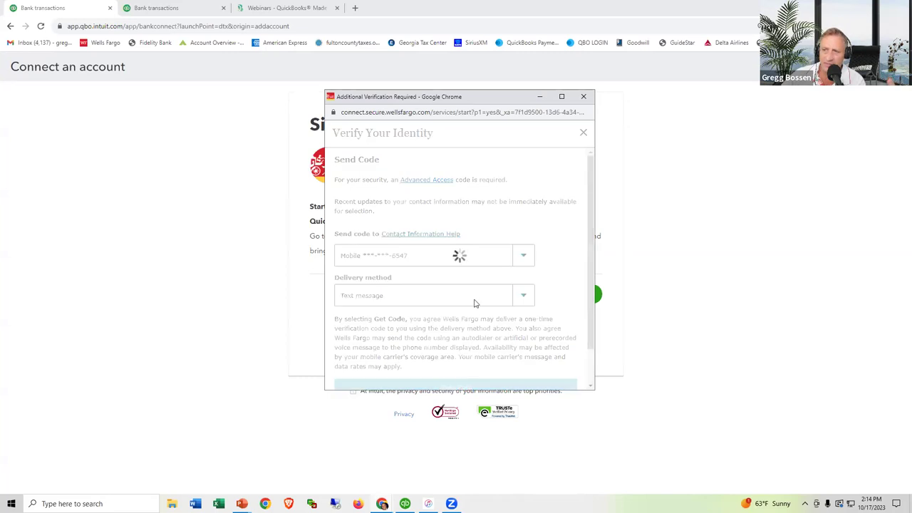
pyautogui.click(380, 206)
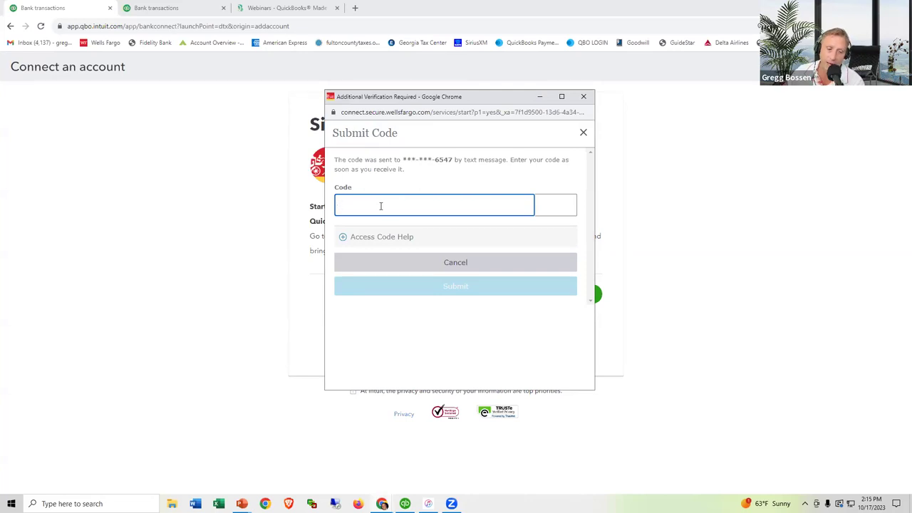
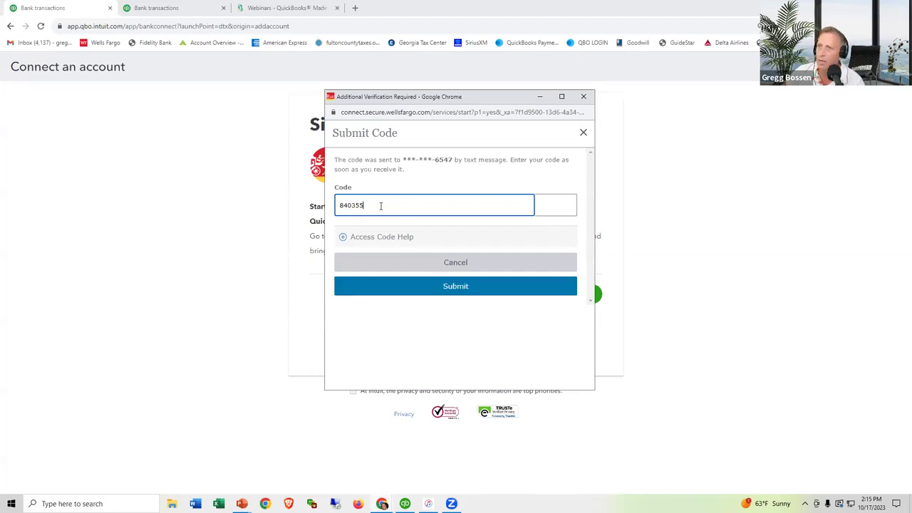
pyautogui.click(451, 287)
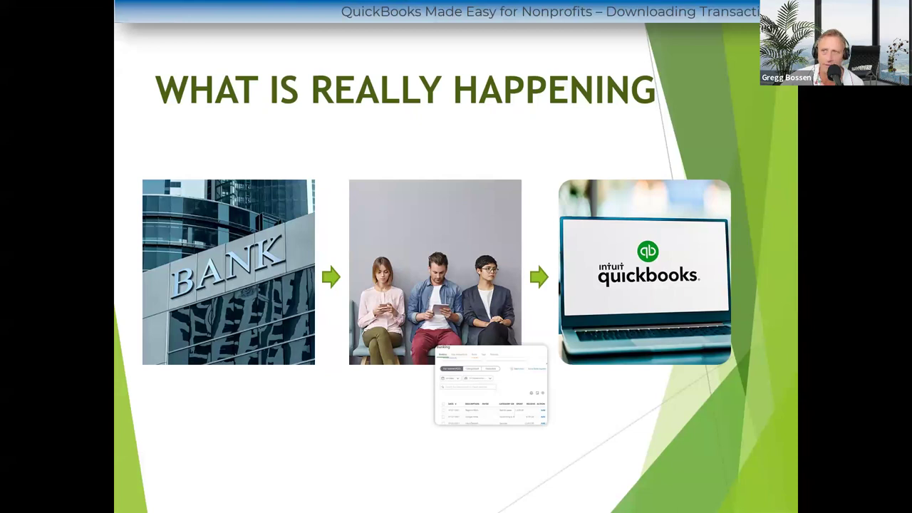
# Approve sharing the accounts with Intuit, accept the Terms & Conditions, and connect.
pyautogui.hotkey('alt', 'Tab')
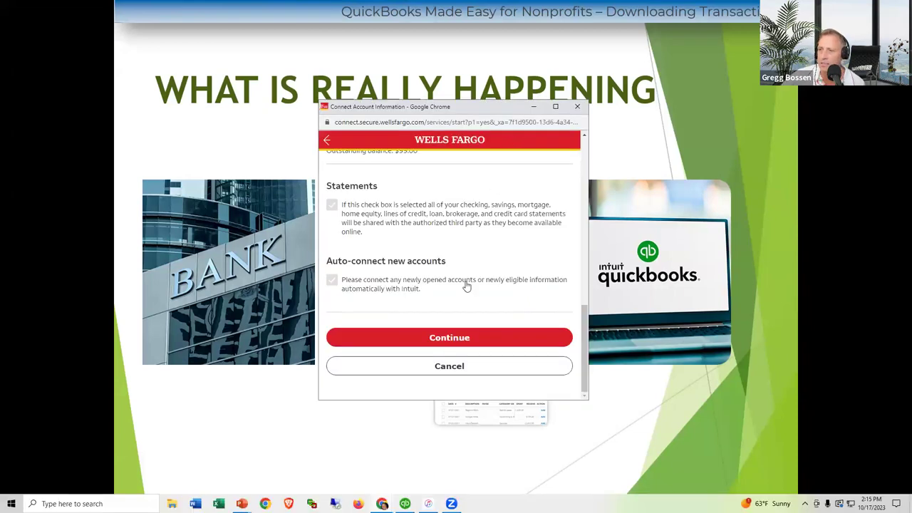
pyautogui.click(443, 341)
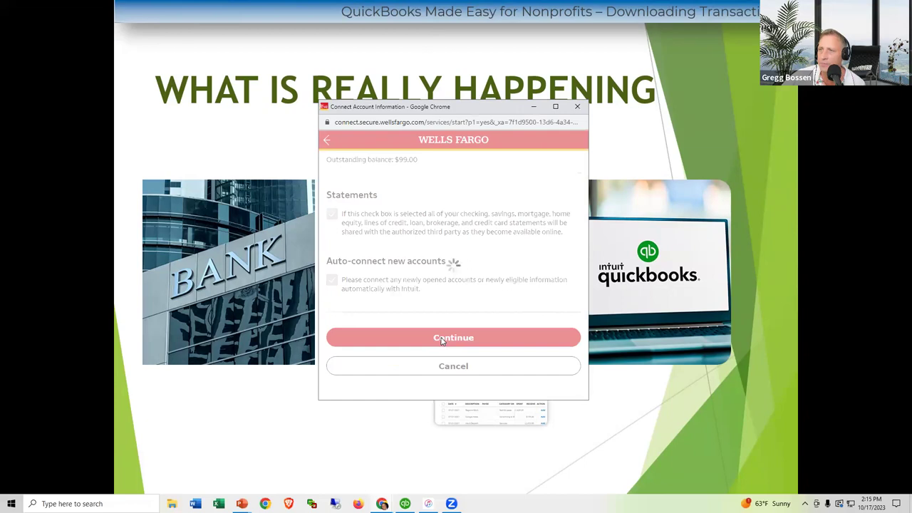
pyautogui.scroll(-2, 441, 296)
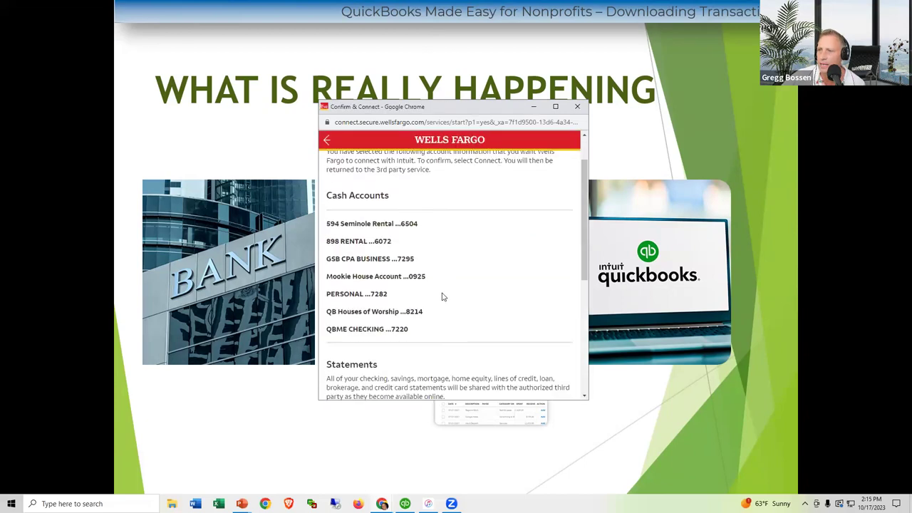
pyautogui.scroll(-2, 442, 296)
pyautogui.click(332, 311)
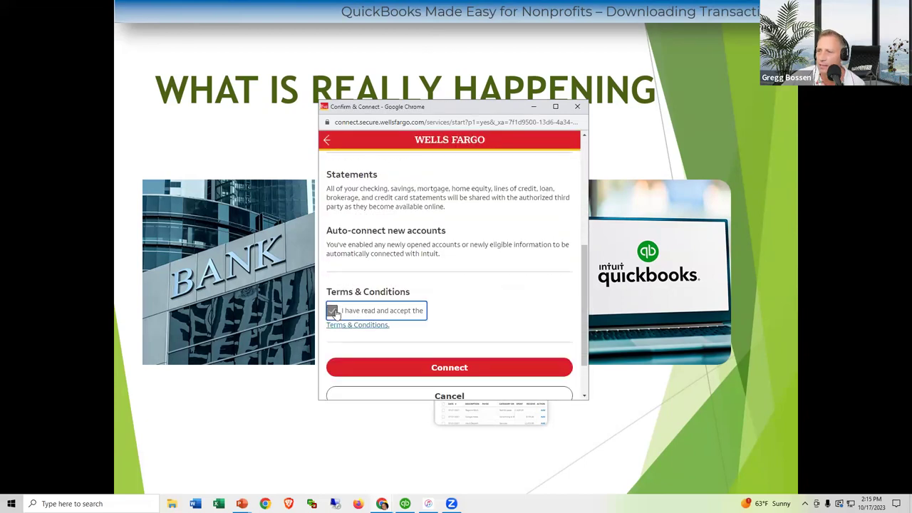
pyautogui.scroll(-1, 396, 314)
pyautogui.click(431, 311)
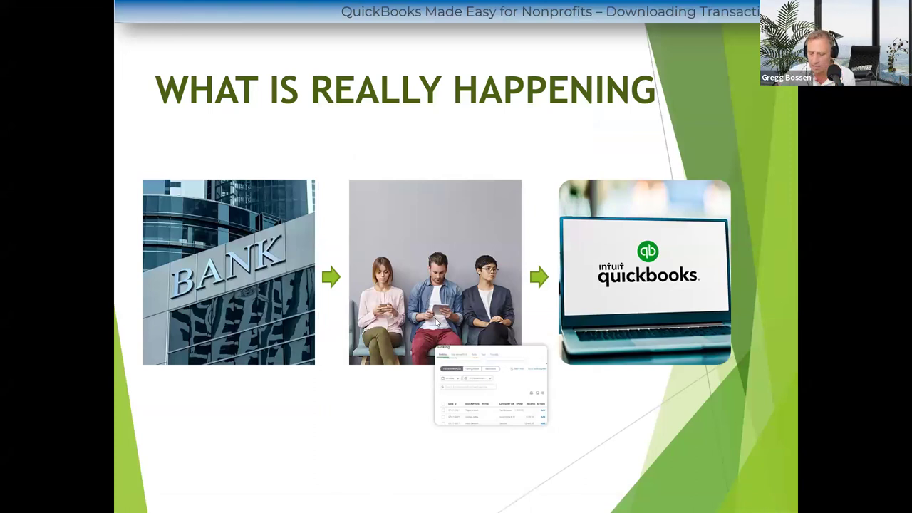
pyautogui.hotkey('alt', 'Tab')
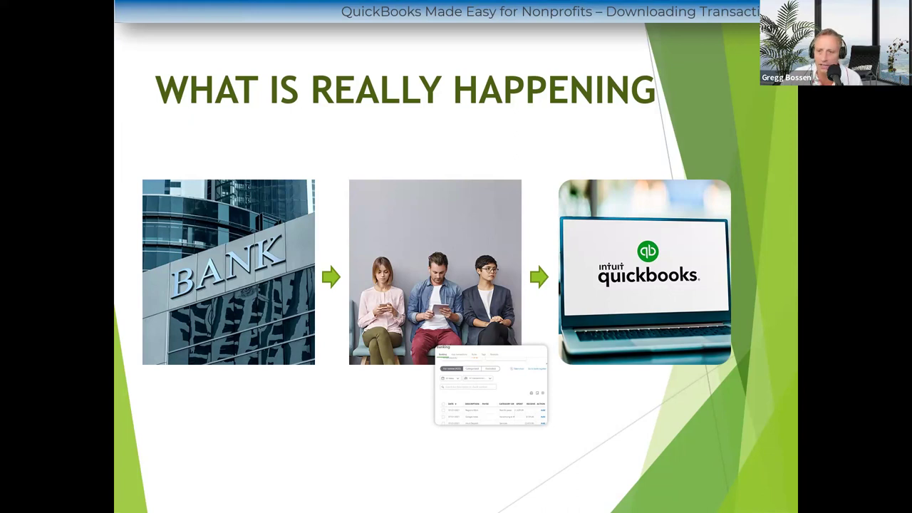
# Link the PERSONAL bank account to 1030 Wells Checking - 9225 on the Connect an account page.
pyautogui.hotkey('alt', 'Tab')
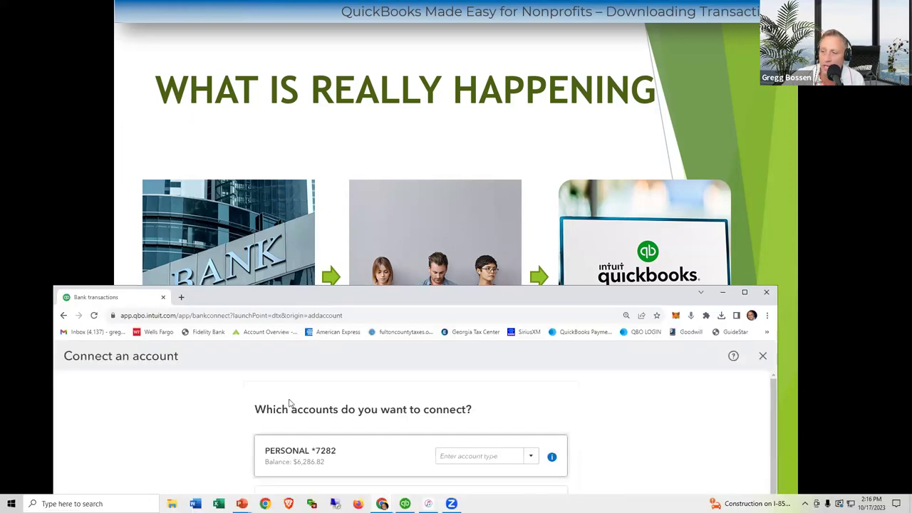
pyautogui.click(535, 464)
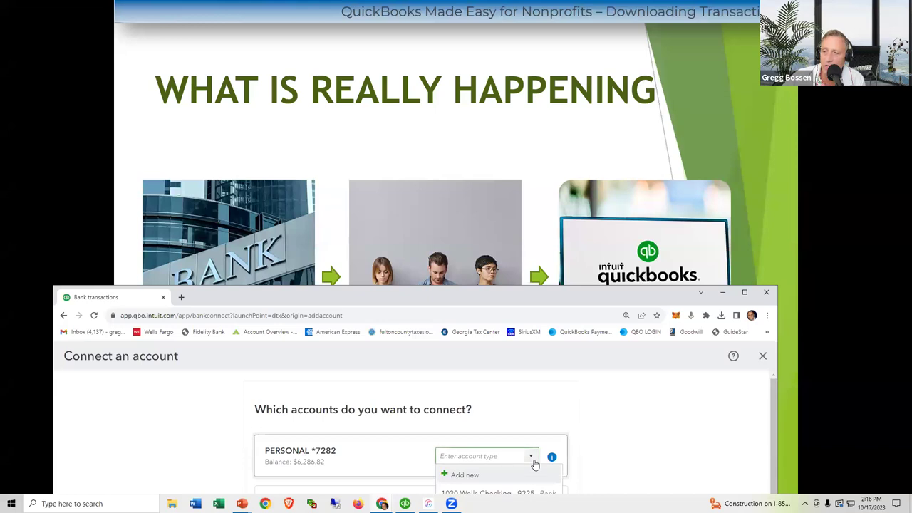
pyautogui.click(535, 464)
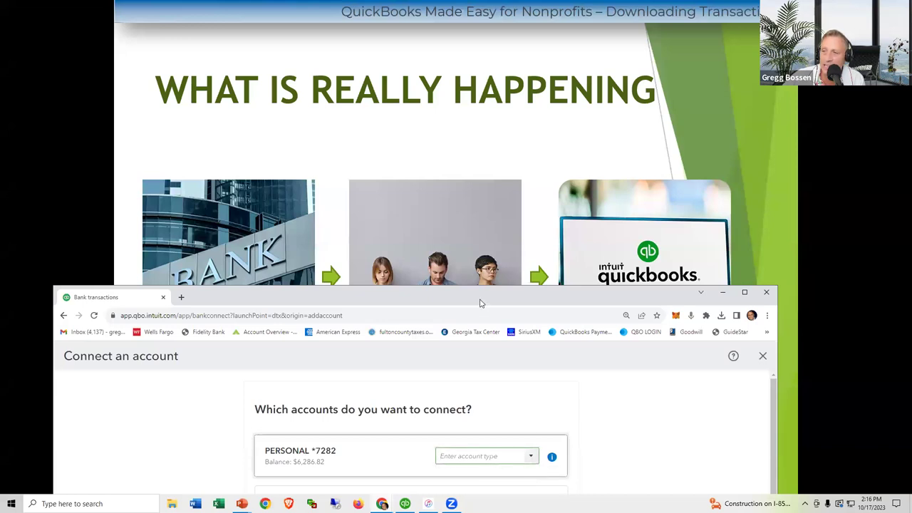
pyautogui.moveTo(476, 291); pyautogui.dragTo(472, 280)
pyautogui.click(528, 444)
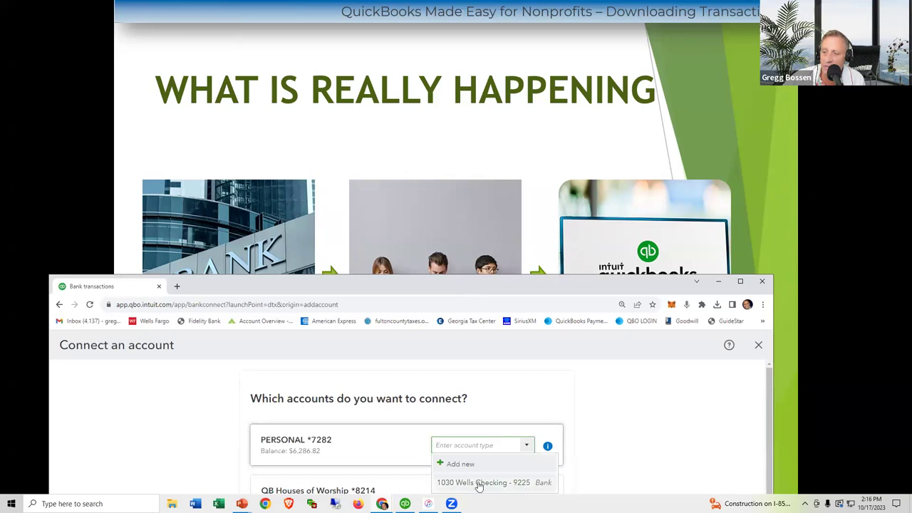
pyautogui.click(479, 483)
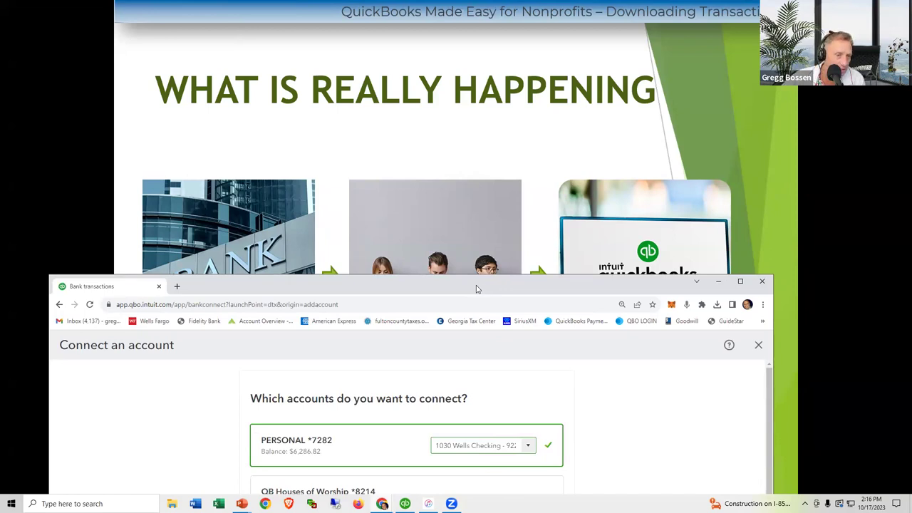
pyautogui.hotkey('alt', 'Tab')
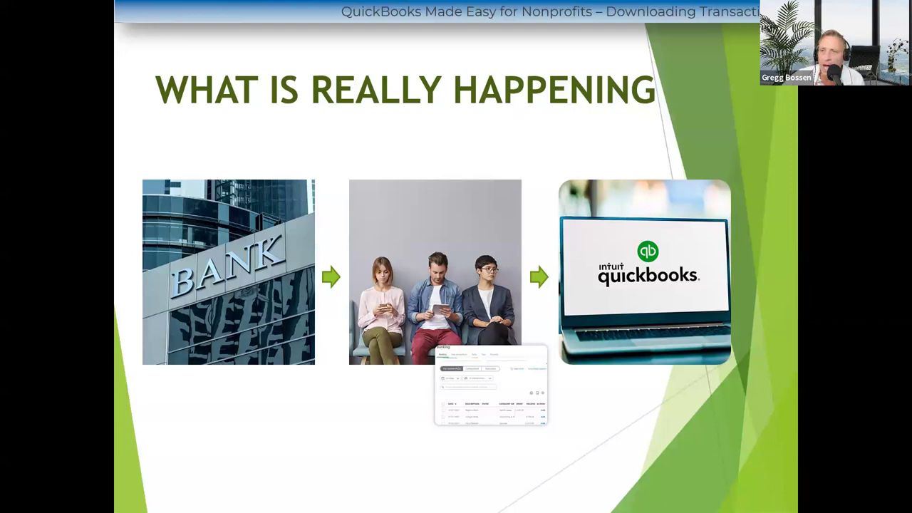
# Bring the QuickBooks Connect an account window back over the slideshow.
pyautogui.hotkey('alt', 'Tab')
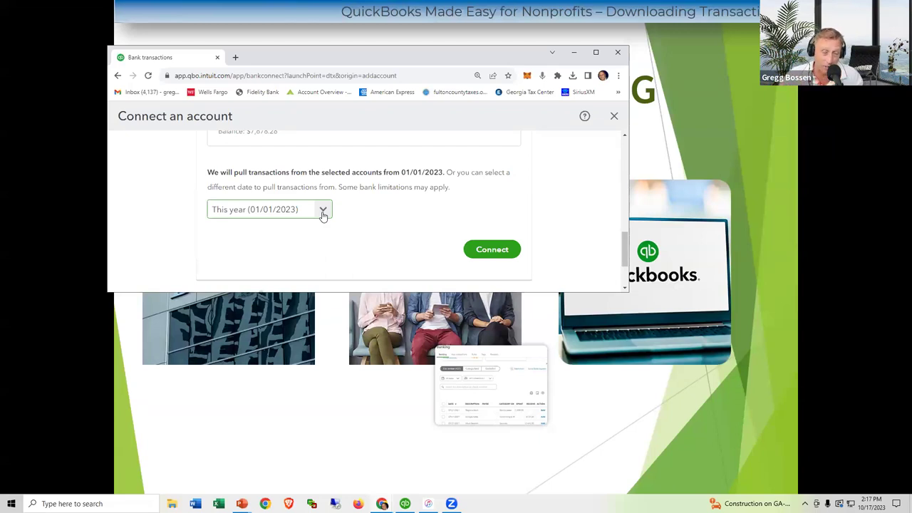
# Set the transaction download start to This month (10/01/2023).
pyautogui.click(323, 211)
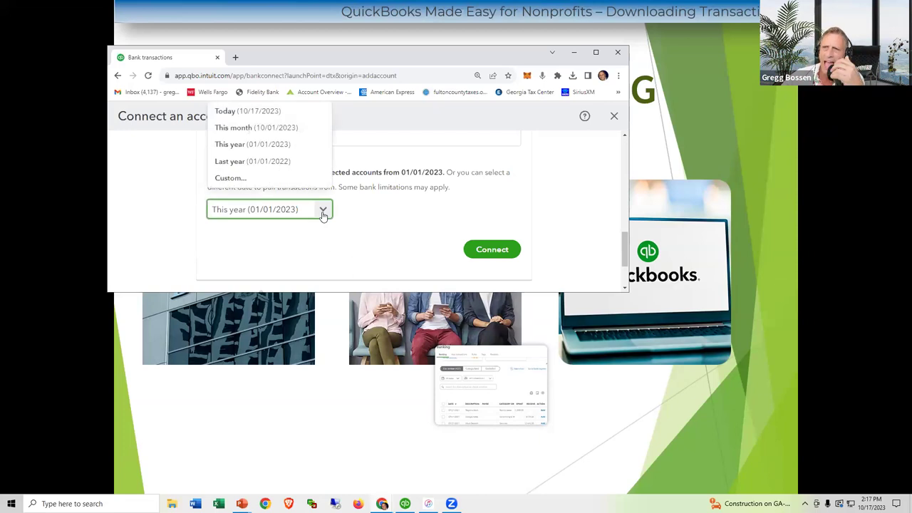
pyautogui.click(272, 131)
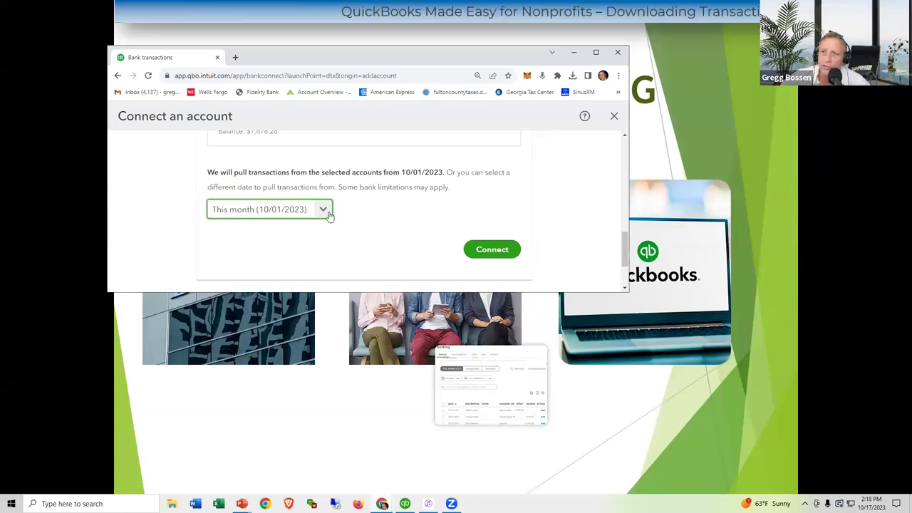
pyautogui.click(324, 210)
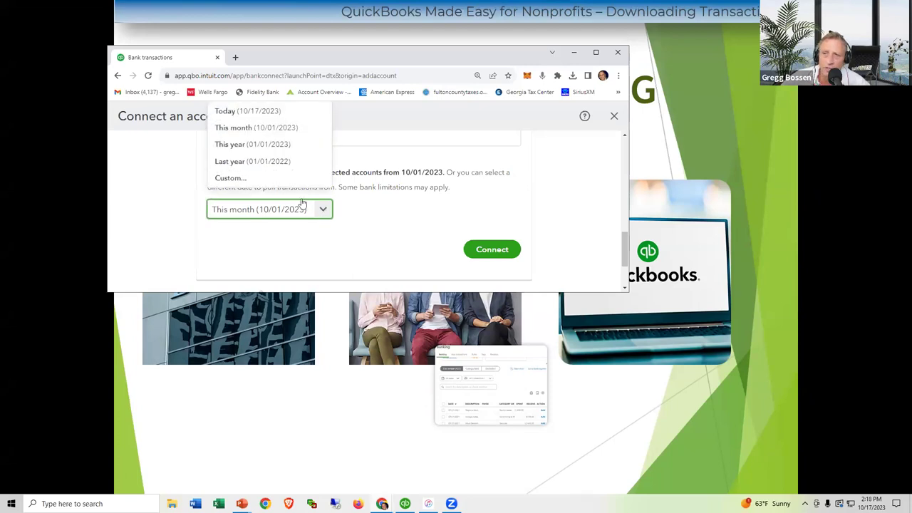
# Set a custom start date of 10/01/2023 and connect the Wells Fargo account.
pyautogui.click(246, 179)
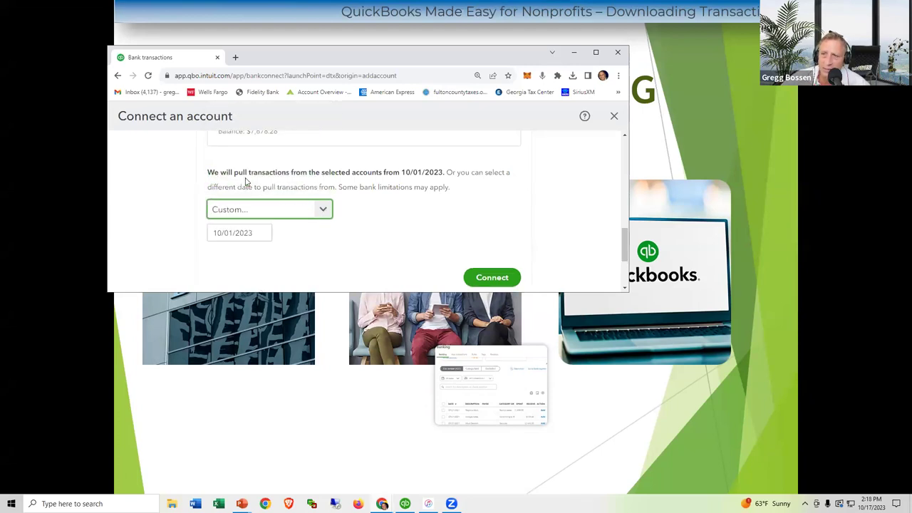
pyautogui.click(251, 232)
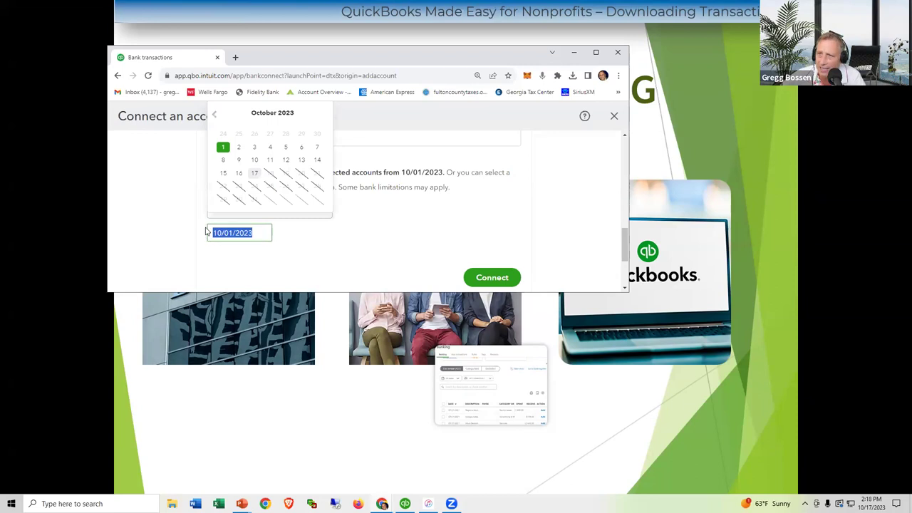
pyautogui.click(286, 159)
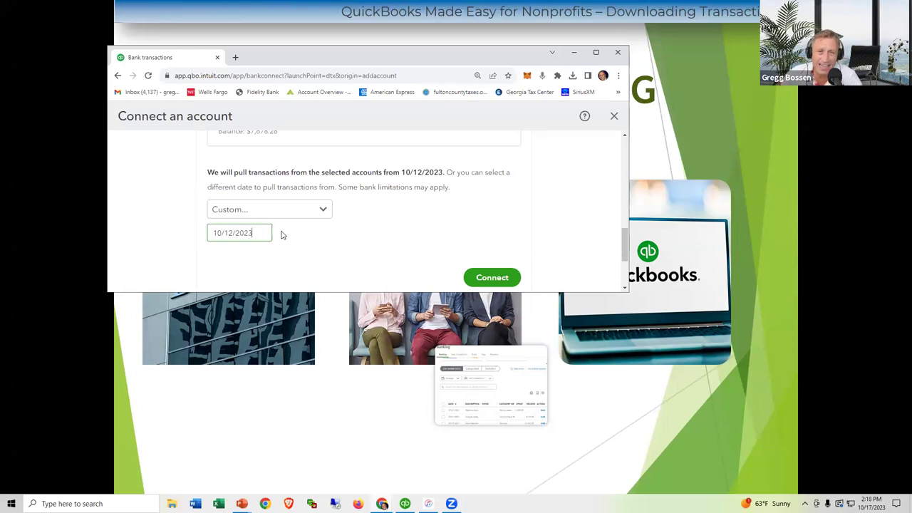
pyautogui.hotkey('alt', 'Tab')
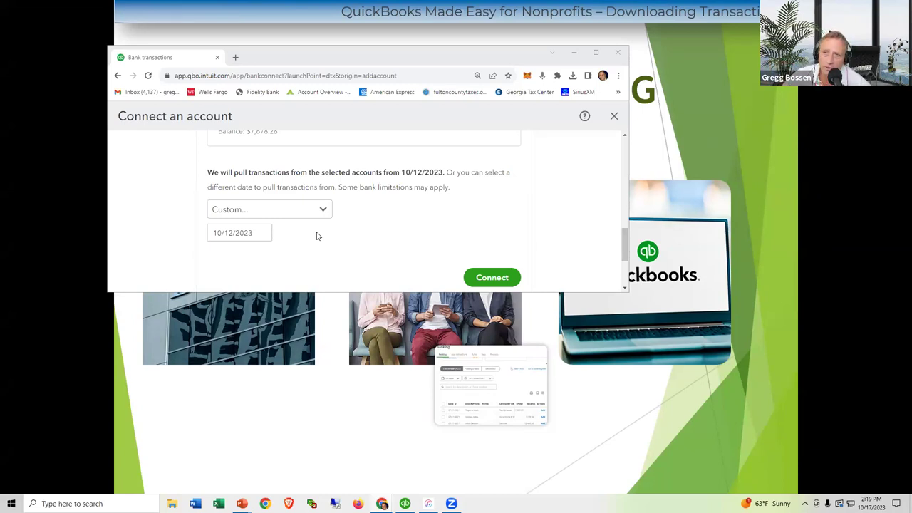
pyautogui.click(320, 209)
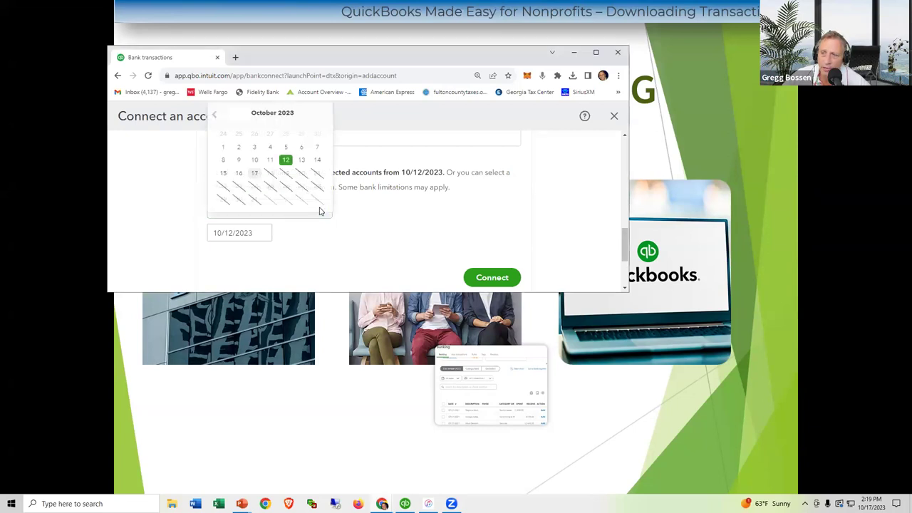
pyautogui.click(223, 147)
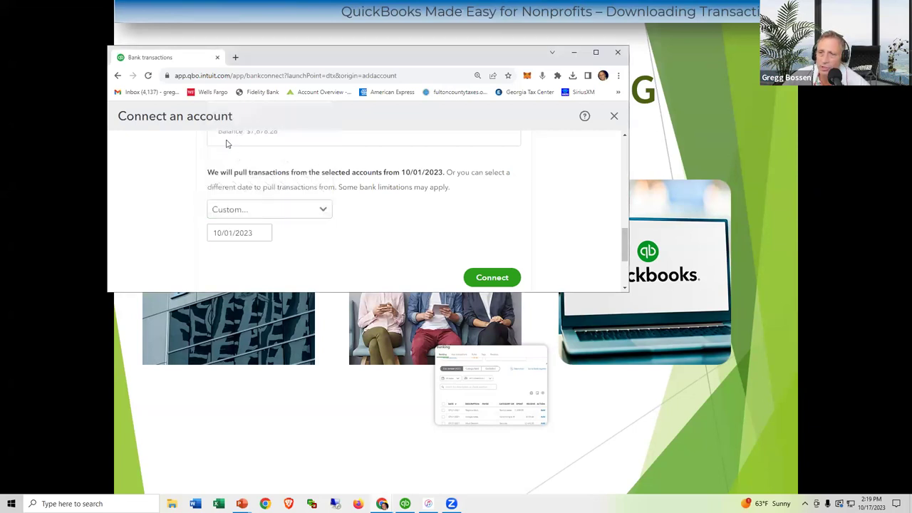
pyautogui.click(483, 279)
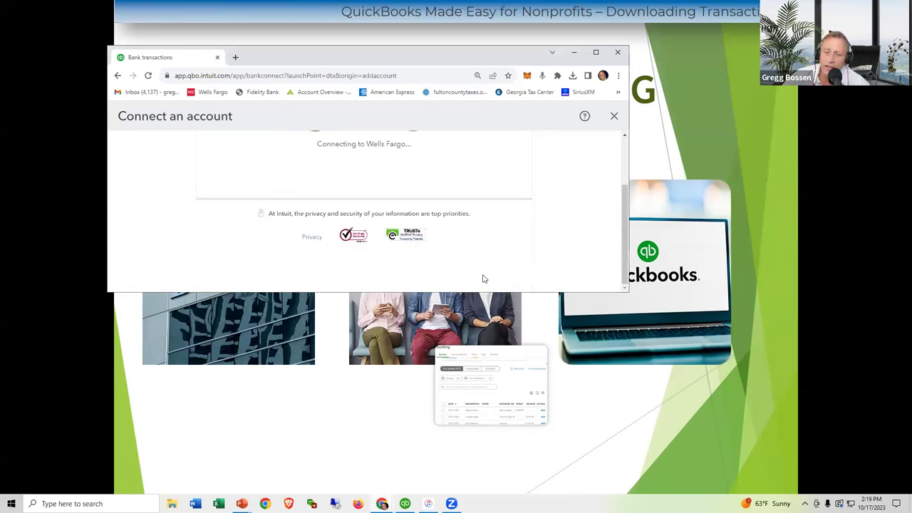
# Maximize the browser and choose Remind me later for the expense category review.
pyautogui.click(596, 53)
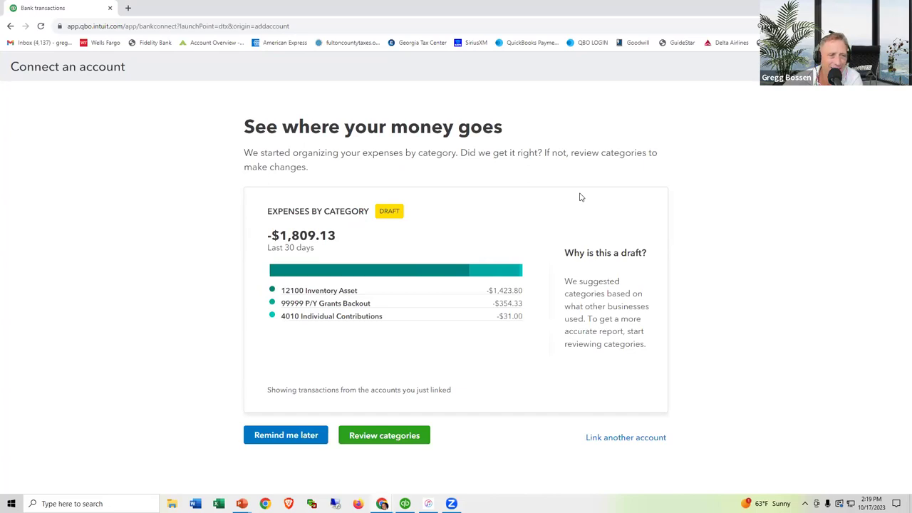
pyautogui.click(297, 442)
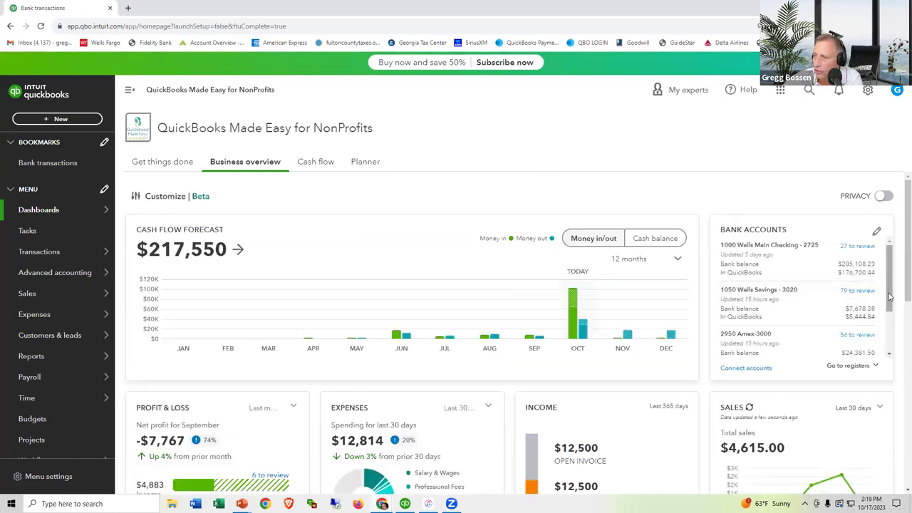
# Open and scroll the 48 transactions to review for 1030 Wells Checking, then switch to QuickBooks Desktop.
pyautogui.moveTo(890, 297); pyautogui.dragTo(898, 343)
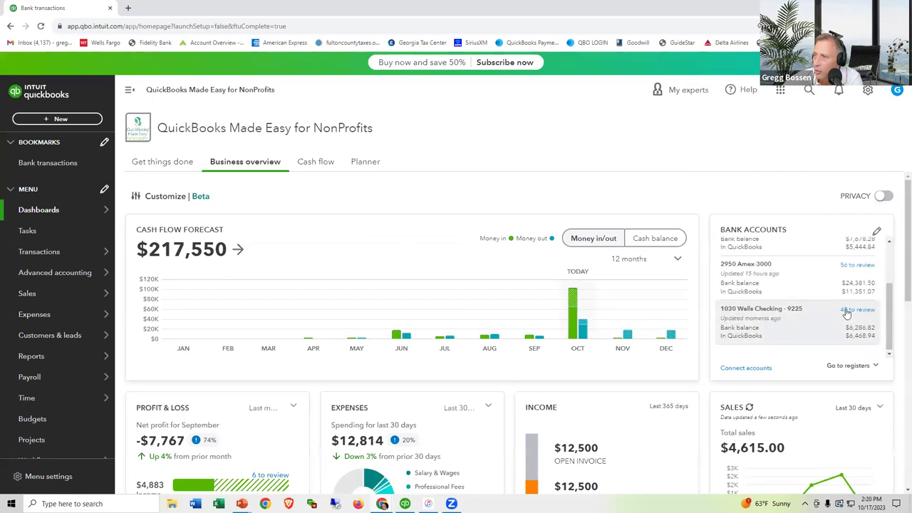
pyautogui.click(846, 311)
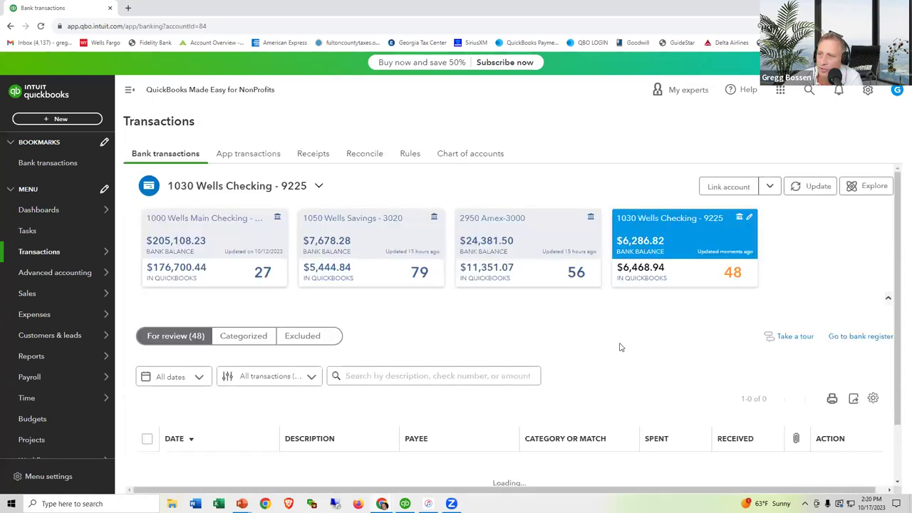
pyautogui.scroll(-1, 588, 342)
pyautogui.scroll(-10, 589, 341)
pyautogui.scroll(6, 585, 341)
pyautogui.scroll(5, 586, 341)
pyautogui.scroll(-10, 585, 341)
pyautogui.scroll(10, 584, 340)
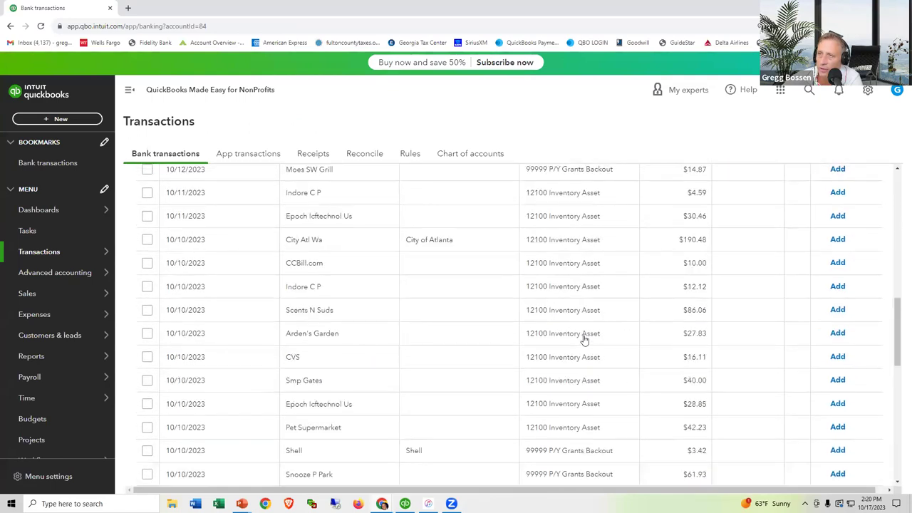
pyautogui.hotkey('alt', 'Tab')
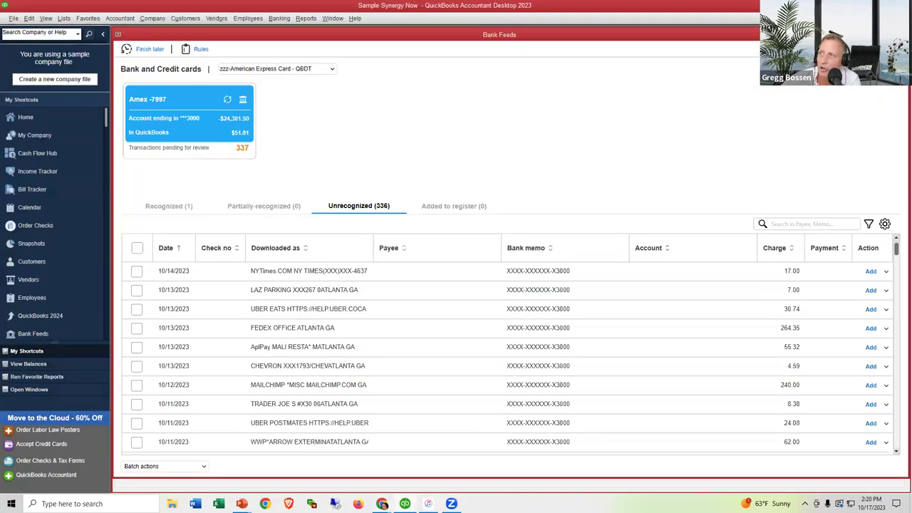
# Close Bank Feeds and choose Banking > Bank Feeds > Set Up Bank Feed for an Account.
pyautogui.click(903, 34)
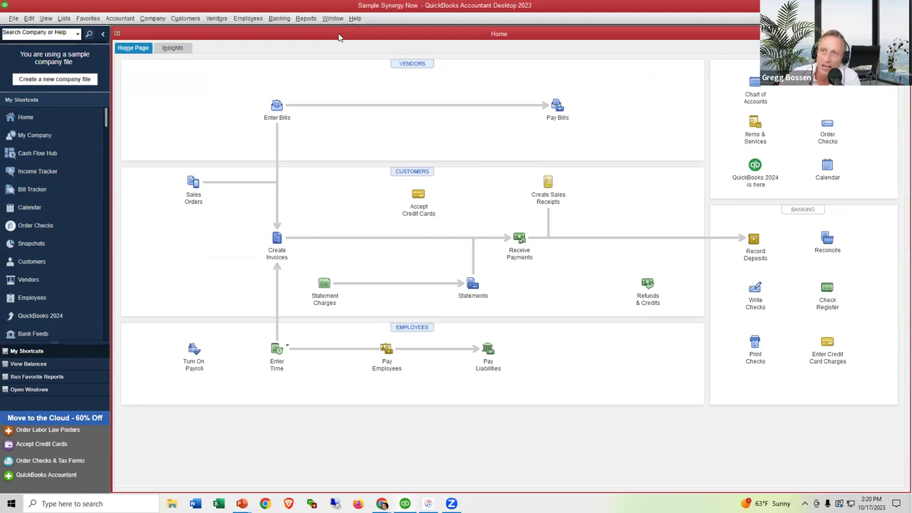
pyautogui.click(281, 21)
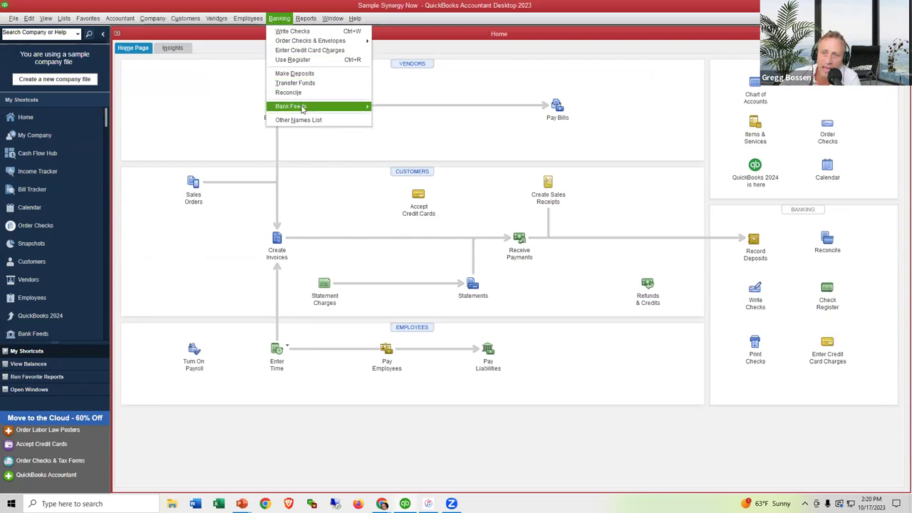
pyautogui.moveTo(301, 109)
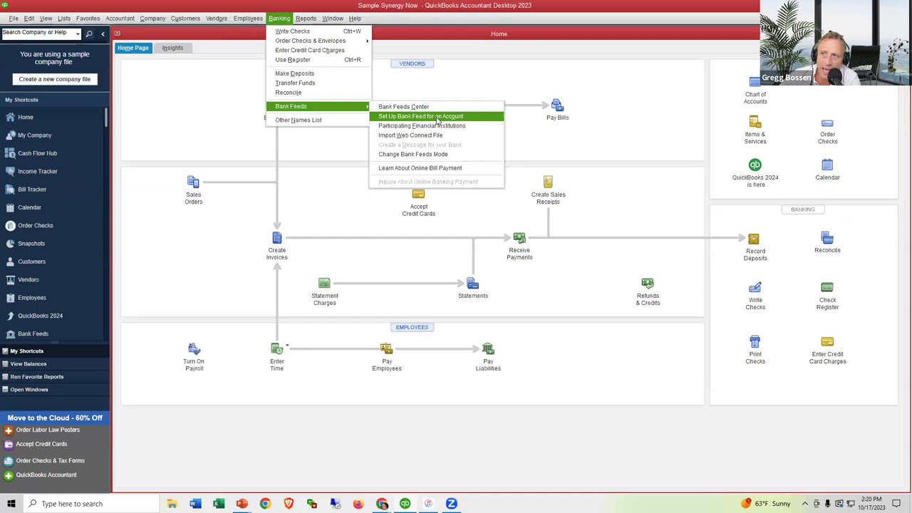
pyautogui.click(469, 118)
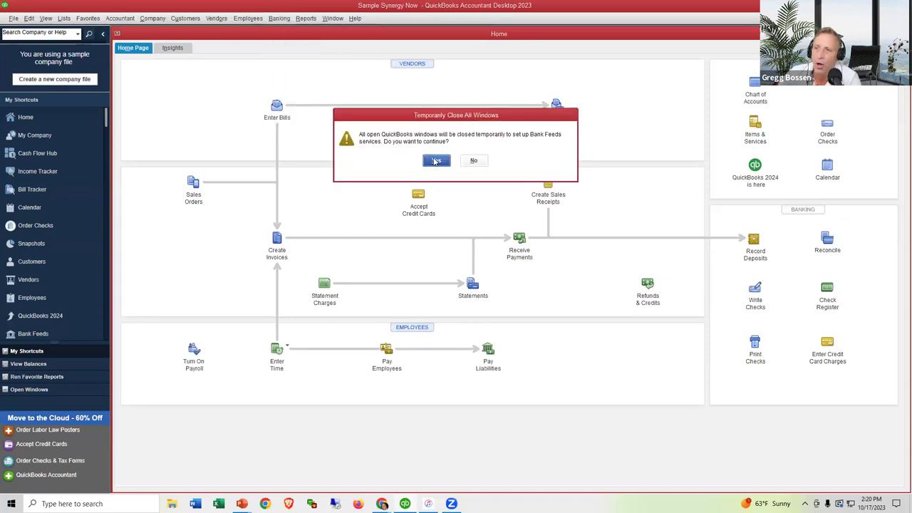
# Agree to close all windows, pick zzz-American Express Card - QBDT, and continue to sign-in.
pyautogui.click(435, 161)
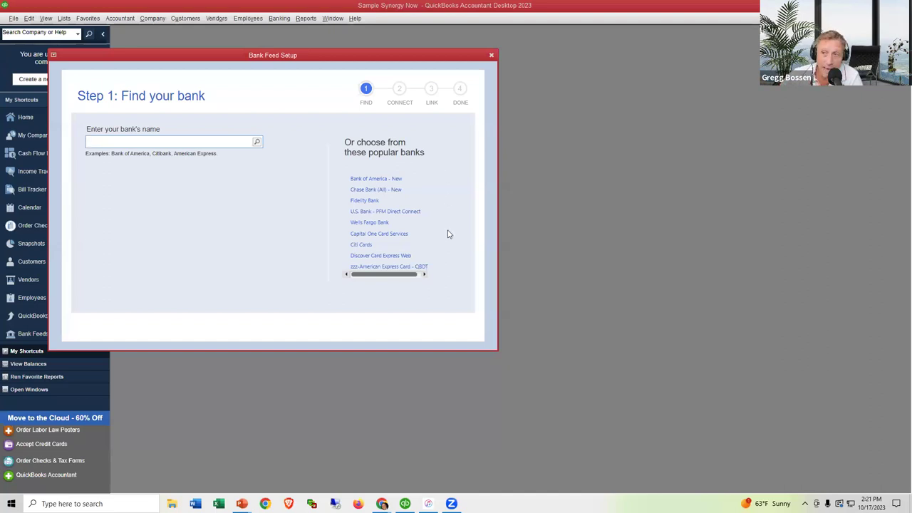
pyautogui.click(389, 266)
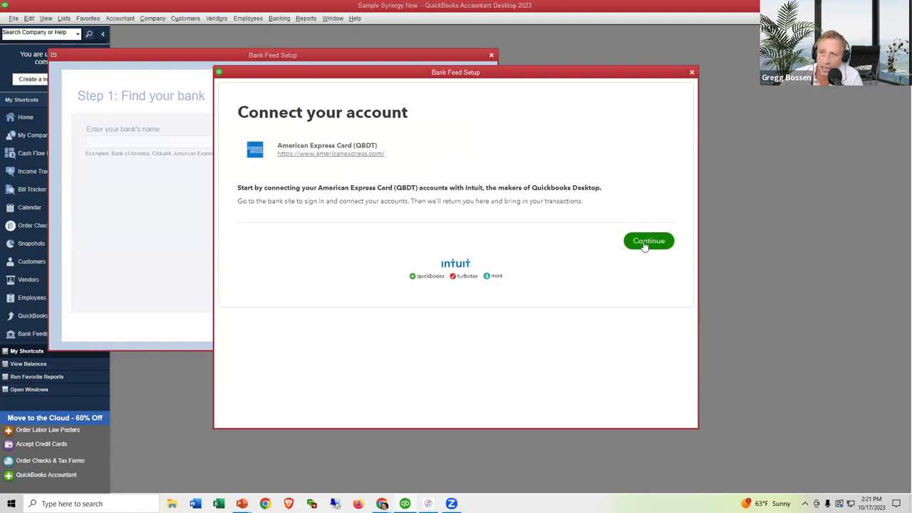
pyautogui.click(645, 243)
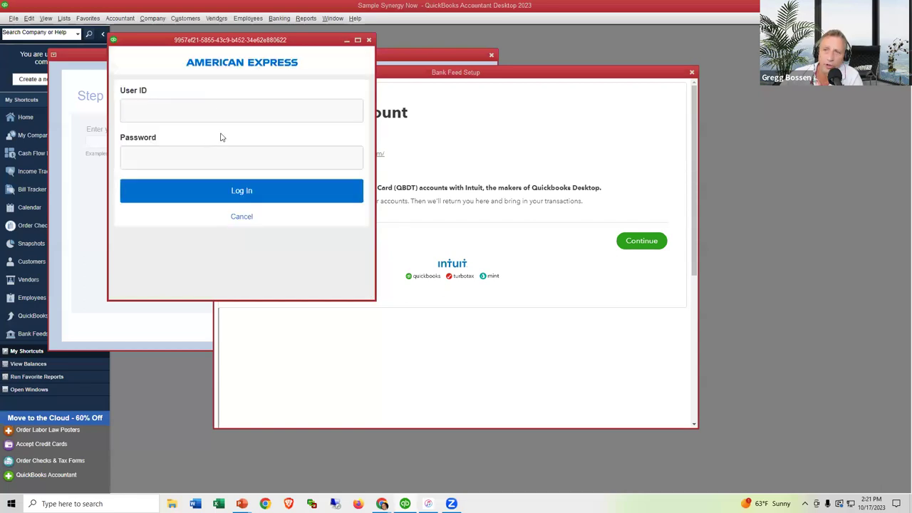
# Log in to American Express with the account user ID and password.
pyautogui.click(188, 114)
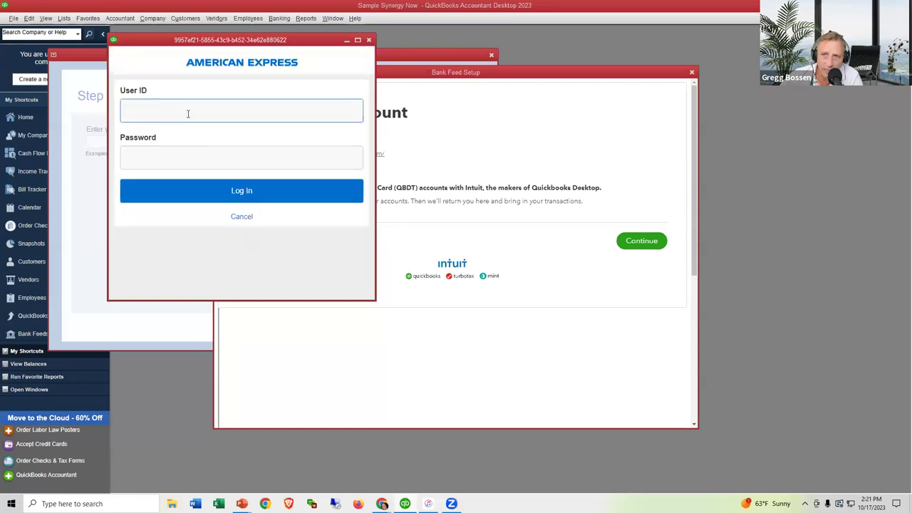
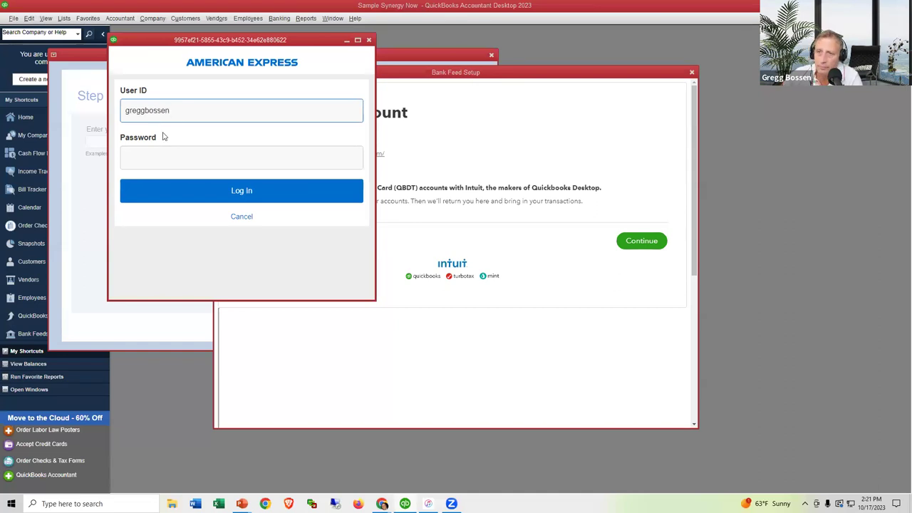
pyautogui.click(133, 160)
pyautogui.write('*******')
pyautogui.click(241, 191)
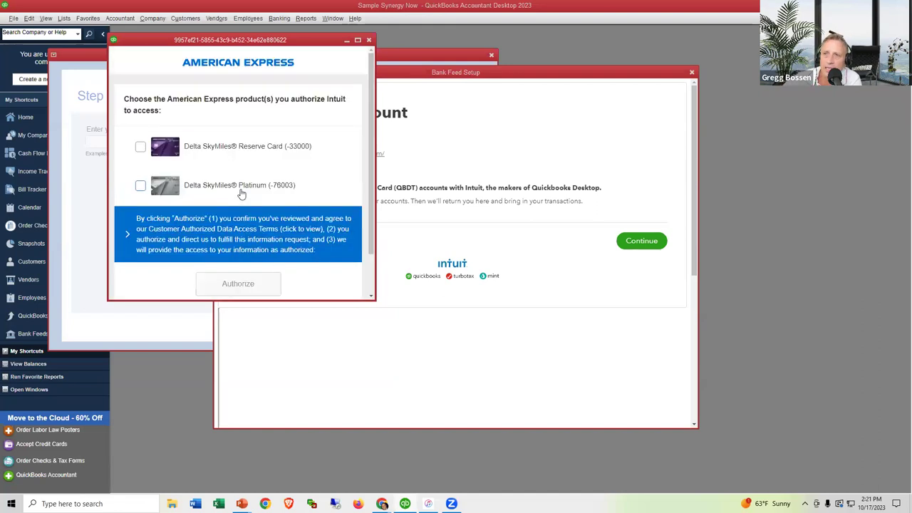
# Authorize access to the Delta SkyMiles Reserve Card and return to Intuit.
pyautogui.click(140, 147)
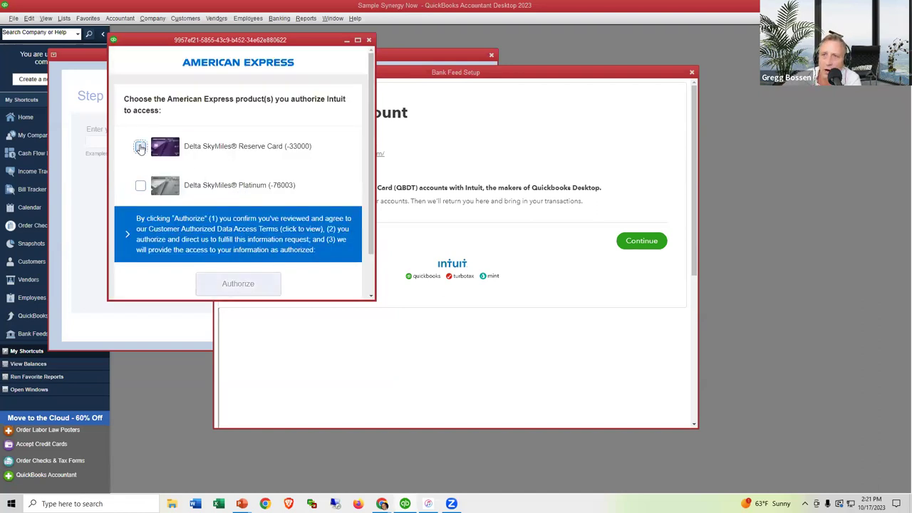
pyautogui.click(240, 285)
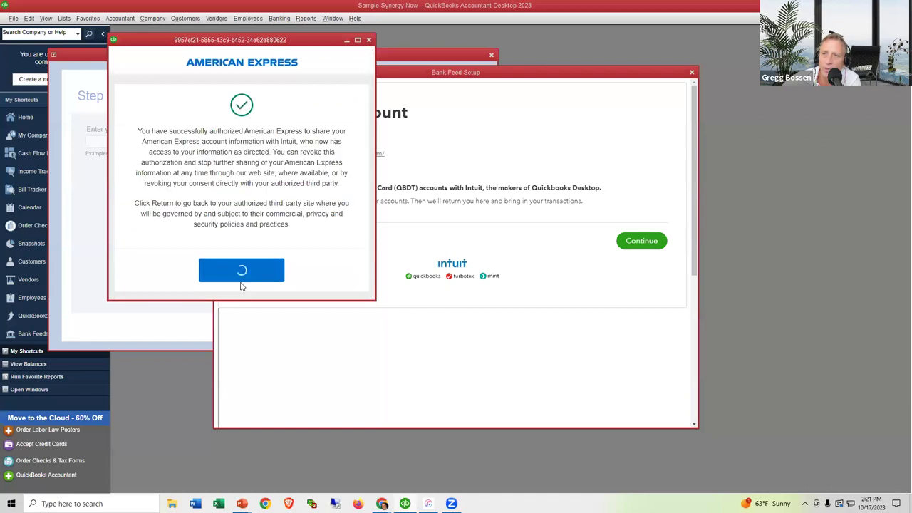
pyautogui.click(242, 276)
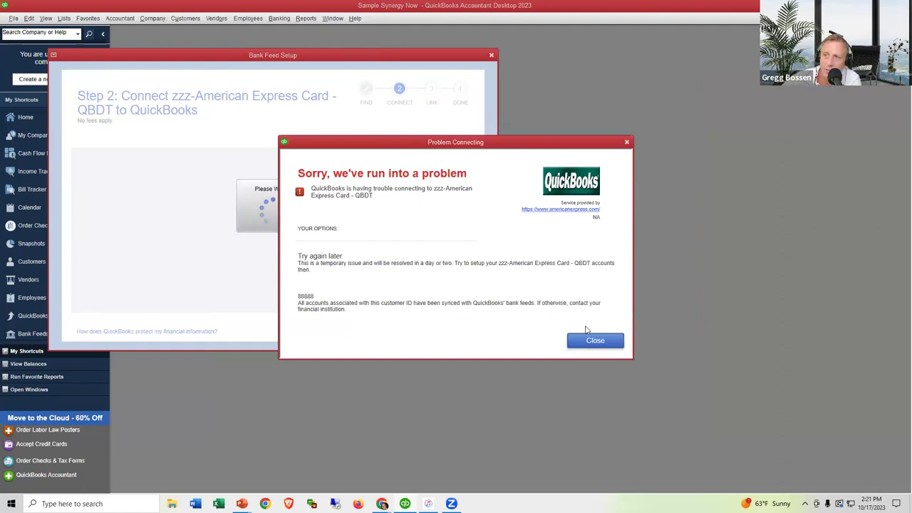
# Close the Problem Connecting error and exit the Bank Feed Setup window.
pyautogui.click(593, 340)
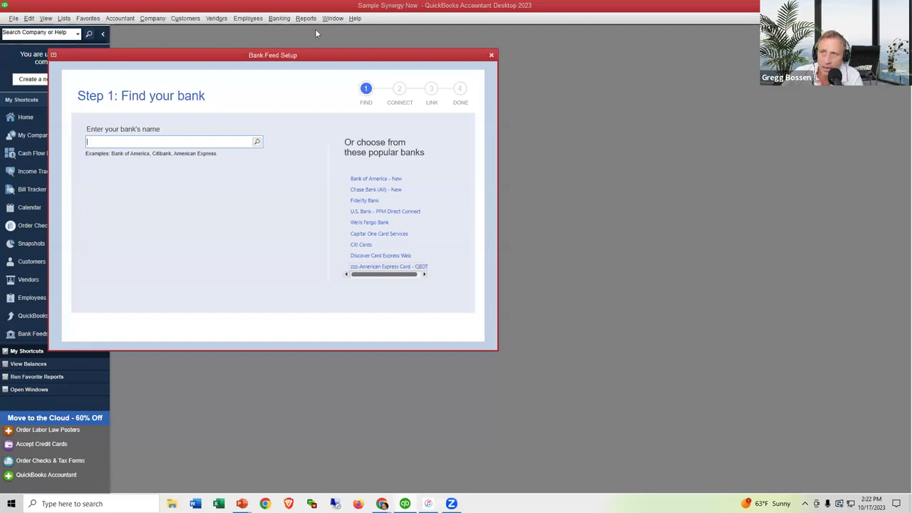
pyautogui.press('Escape')
# Open the Bank Feeds Center and view the 336 unrecognized Amex transactions.
pyautogui.click(272, 20)
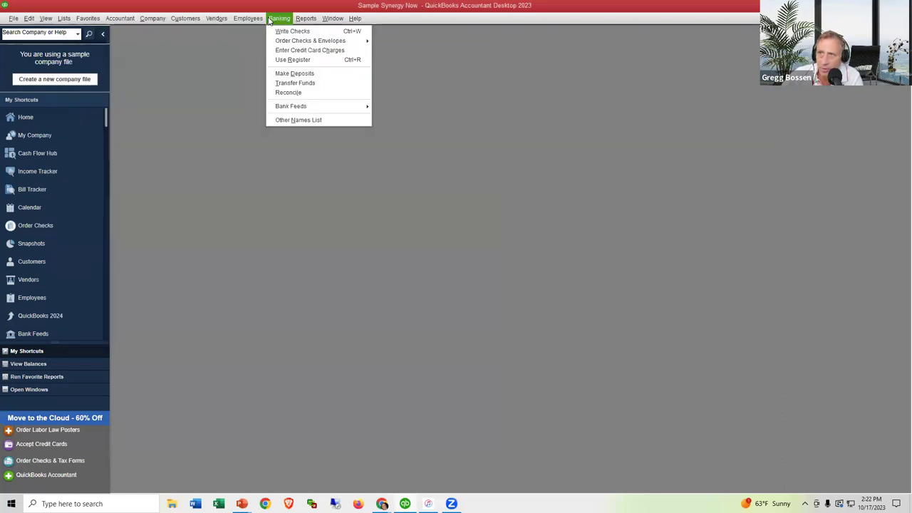
pyautogui.moveTo(307, 107)
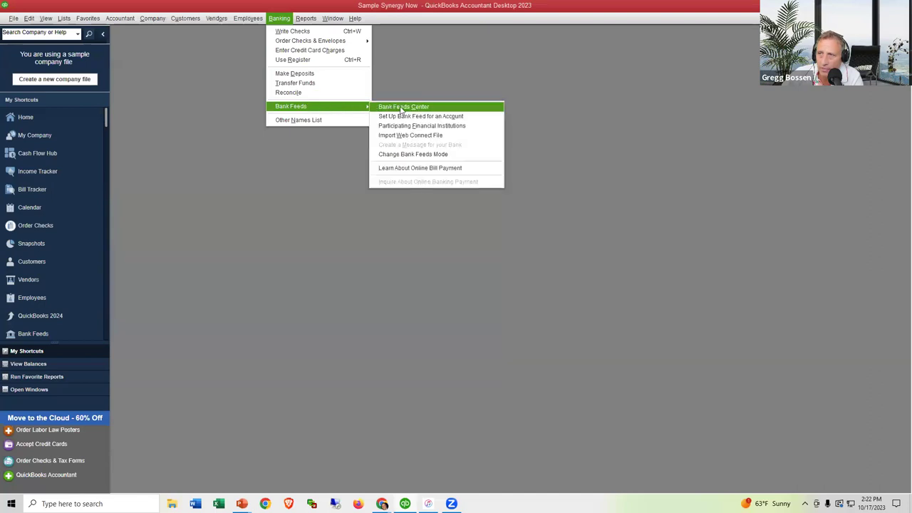
pyautogui.click(403, 106)
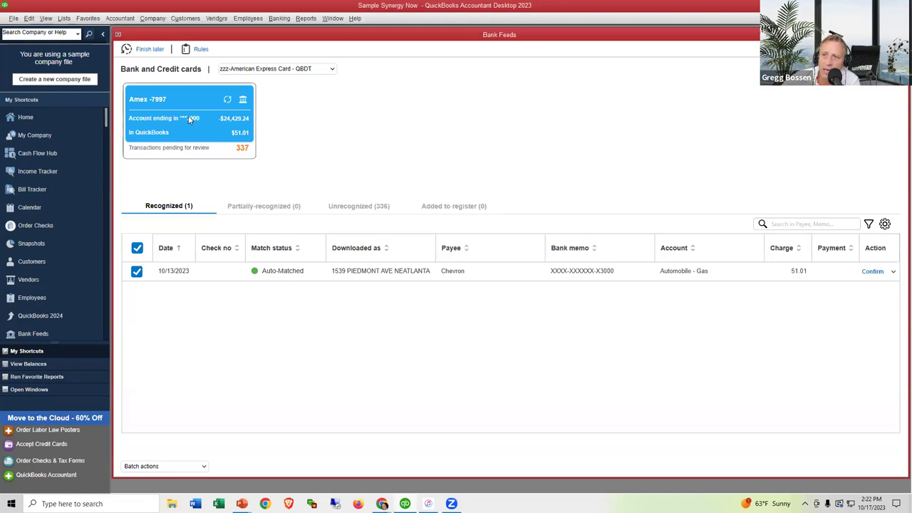
pyautogui.click(347, 207)
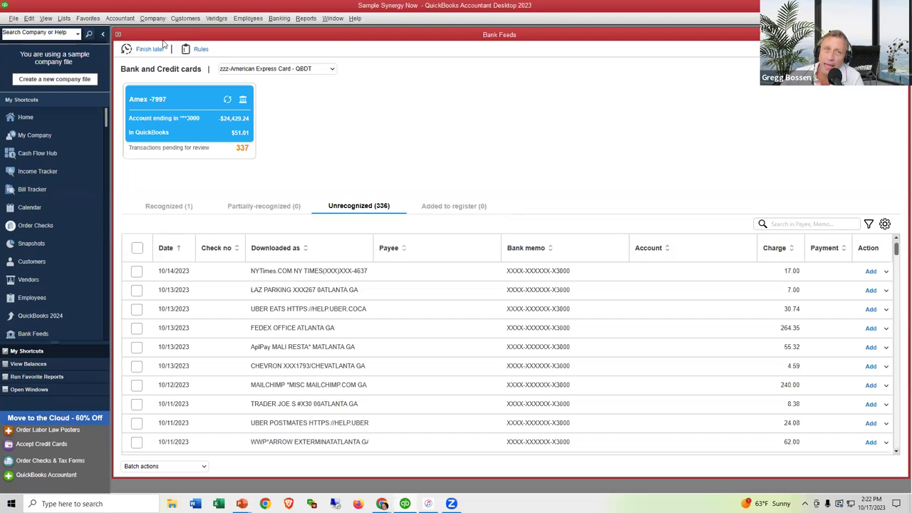
# Choose Banking > Bank Feeds > Set Up Bank Feed for an Account again.
pyautogui.click(279, 19)
pyautogui.moveTo(308, 106)
pyautogui.click(411, 116)
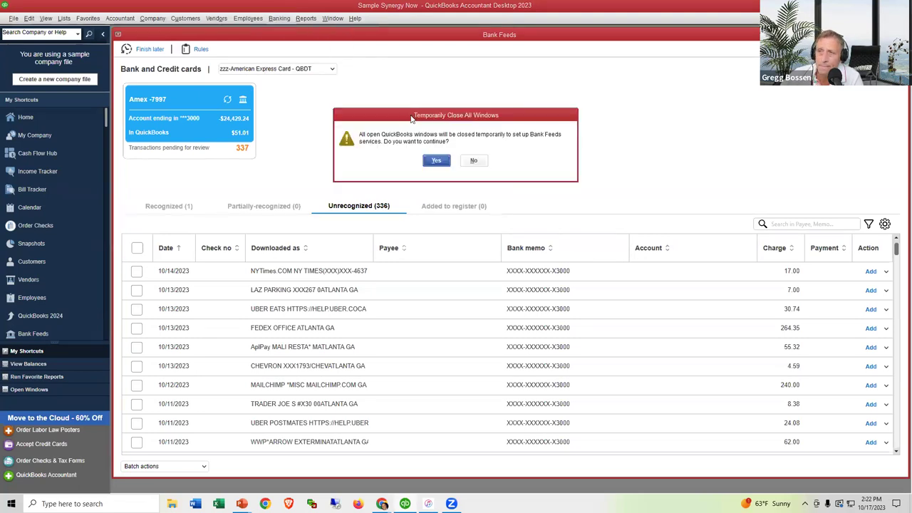
# Confirm closing windows, search 'wells', select Wells Fargo Bank, and move the dialog aside.
pyautogui.click(433, 167)
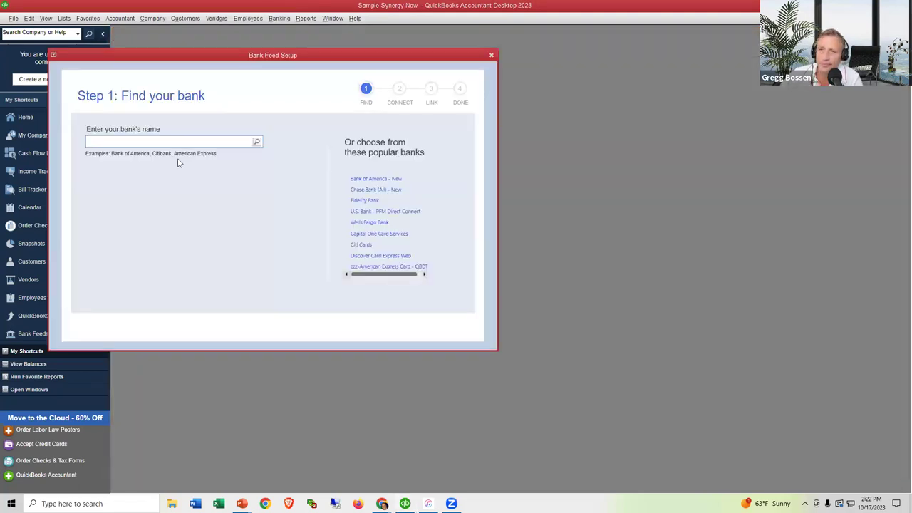
pyautogui.write('wells')
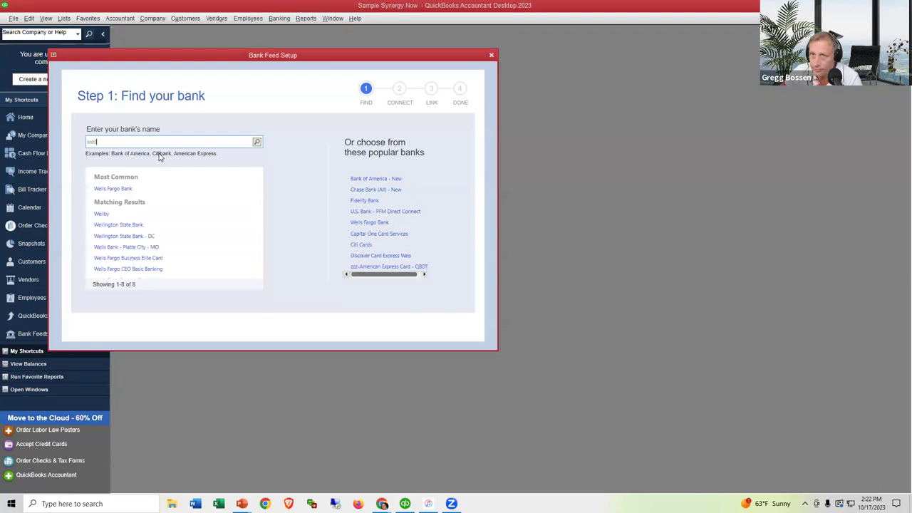
pyautogui.click(115, 188)
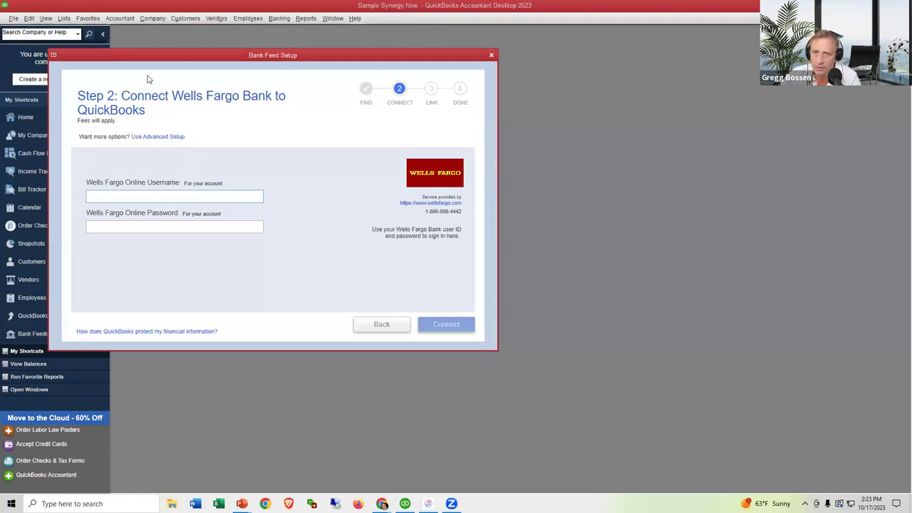
pyautogui.moveTo(149, 55); pyautogui.dragTo(0, 223)
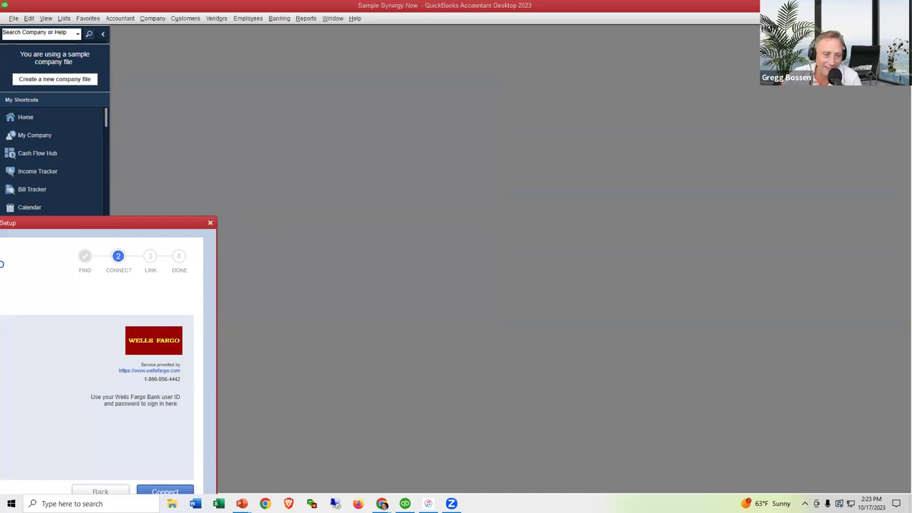
# Close the Wells Fargo Bank Feed Setup after its login error.
pyautogui.press('Escape')
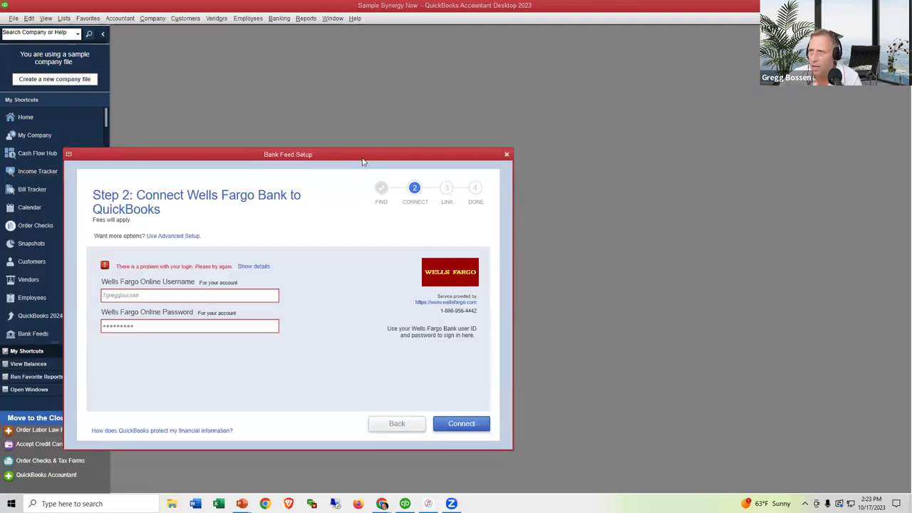
pyautogui.click(507, 151)
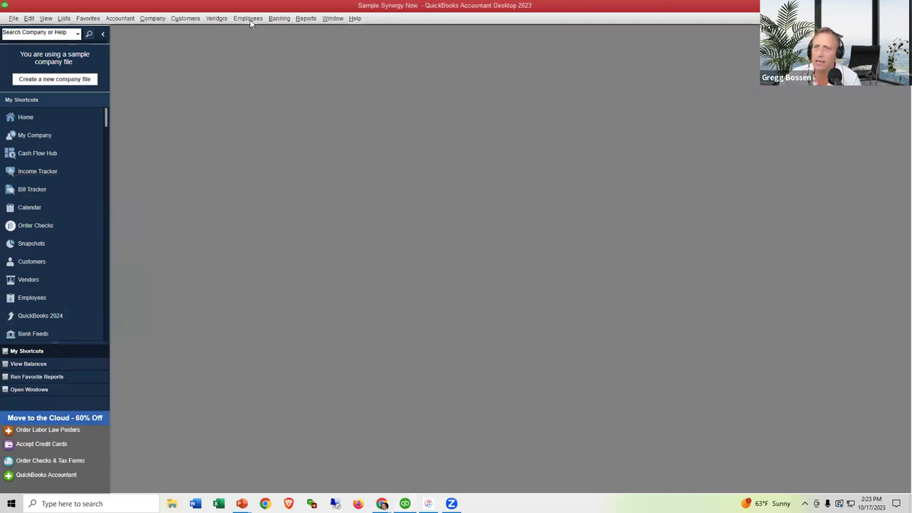
pyautogui.click(286, 23)
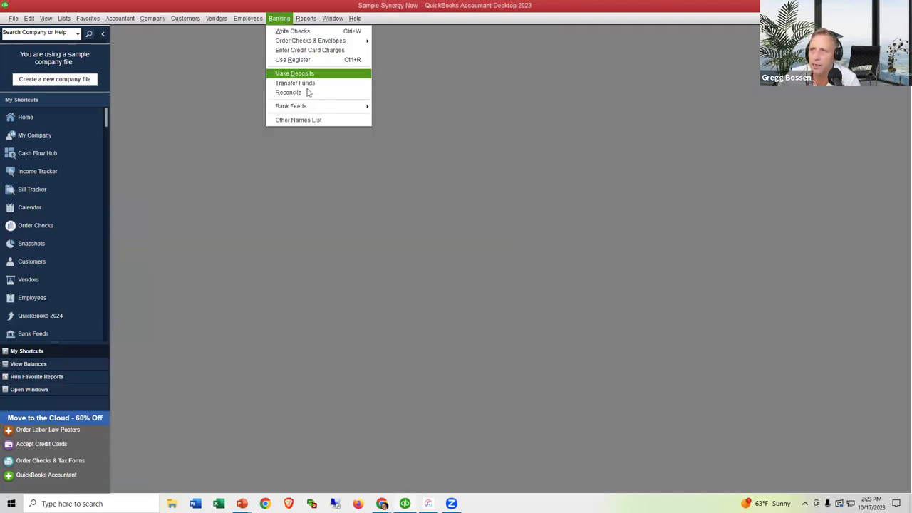
# Reopen the Bank Feeds Center, showing the 51.01 Chevron match and 336 unrecognized Amex transactions.
pyautogui.moveTo(310, 107)
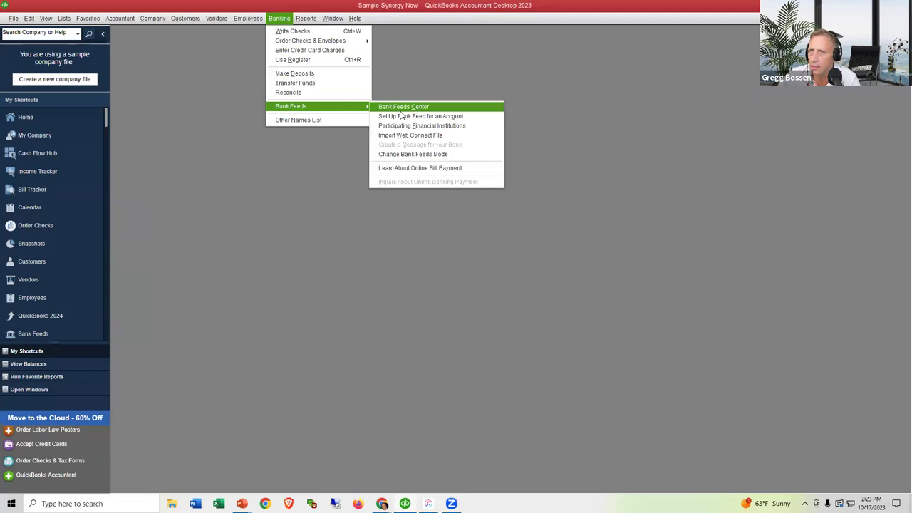
pyautogui.click(400, 111)
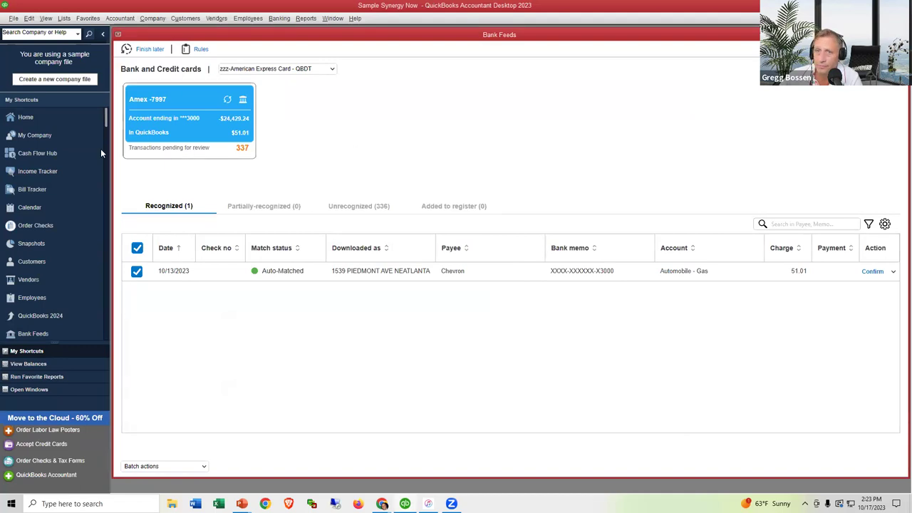
pyautogui.click(278, 19)
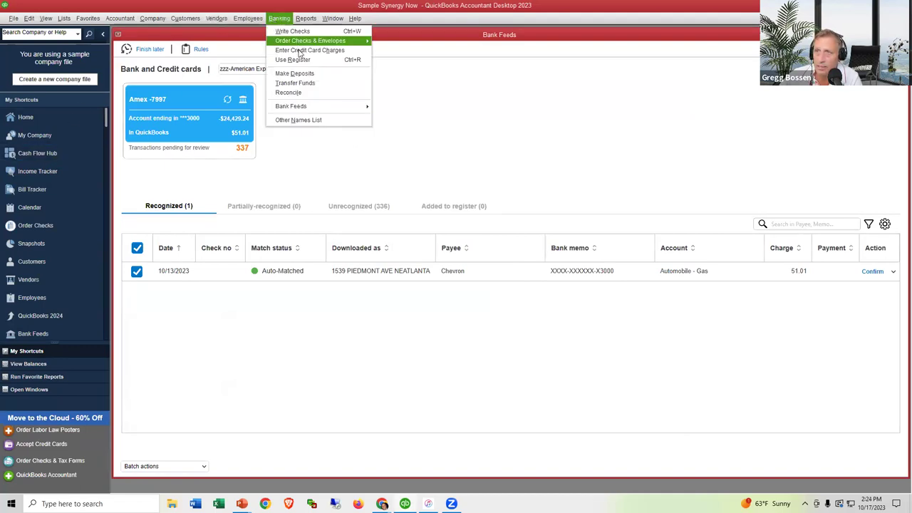
pyautogui.moveTo(342, 109)
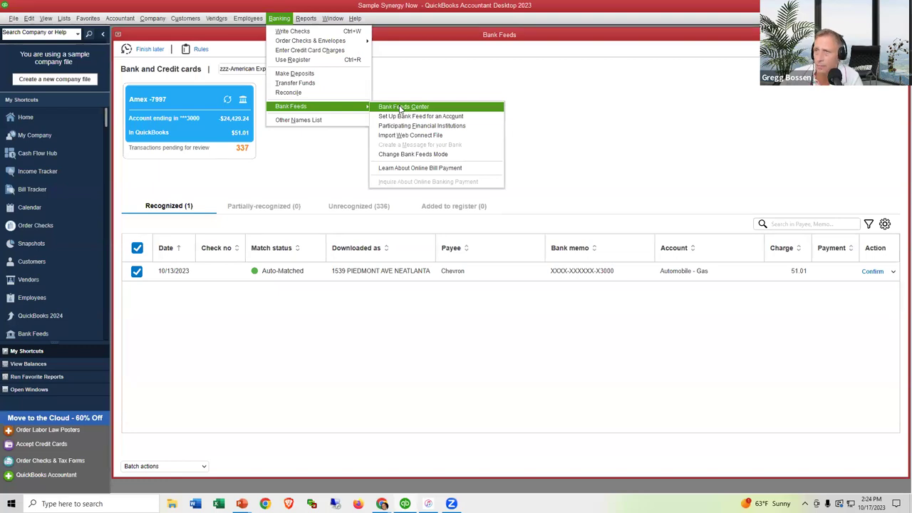
# Start another bank feed setup, search 'bank of a', select Bank of America - New, and continue.
pyautogui.click(406, 116)
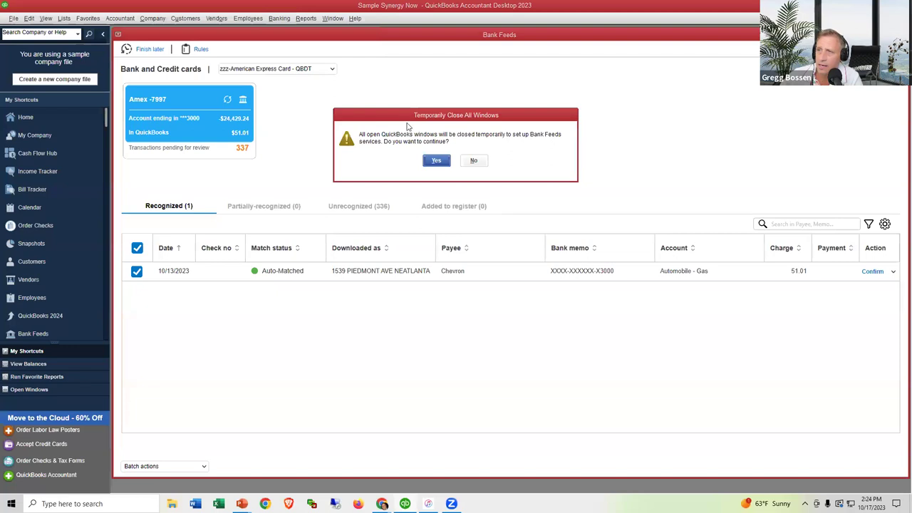
pyautogui.click(430, 162)
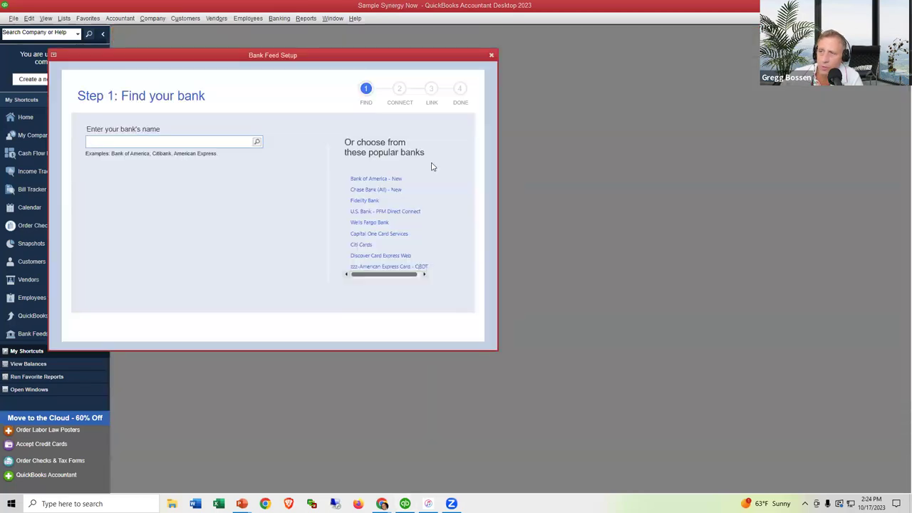
pyautogui.write('bank')
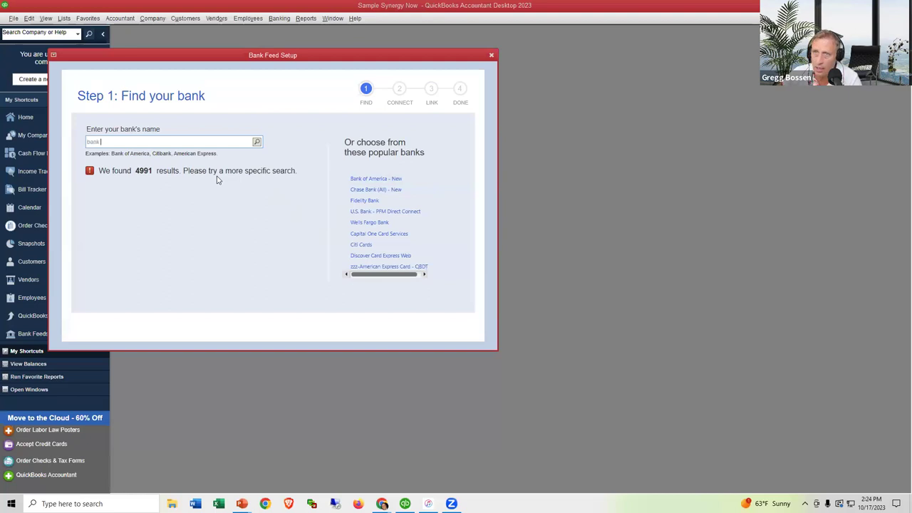
pyautogui.write(' of a')
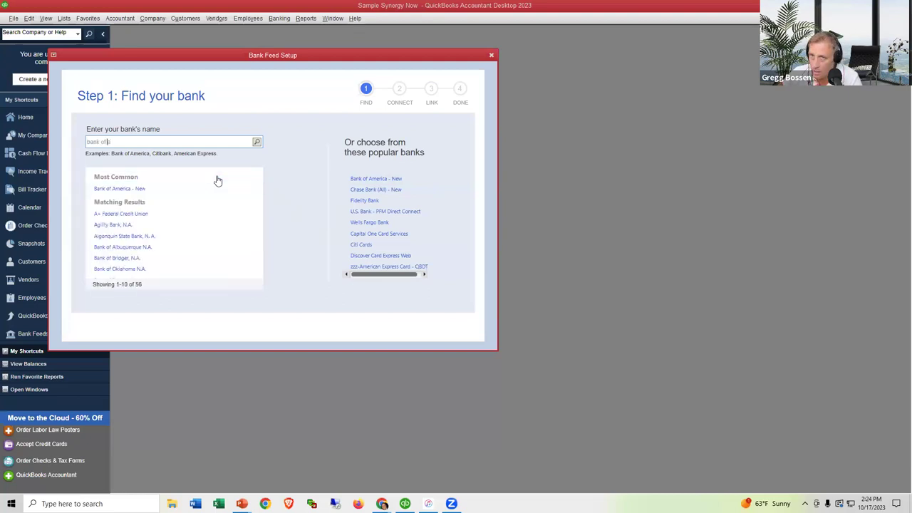
pyautogui.click(137, 189)
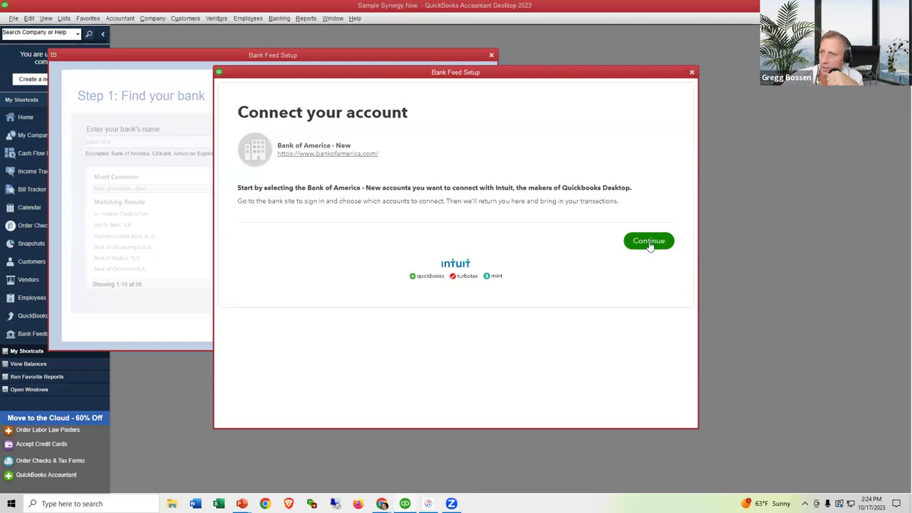
pyautogui.click(648, 243)
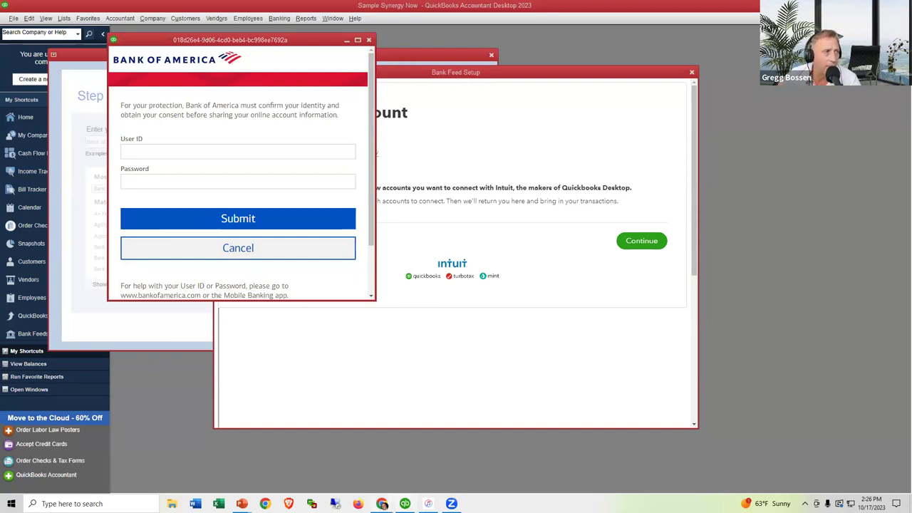
# Switch to Chrome and sign on to the Wells Fargo account summary.
pyautogui.hotkey('alt', 'Tab')
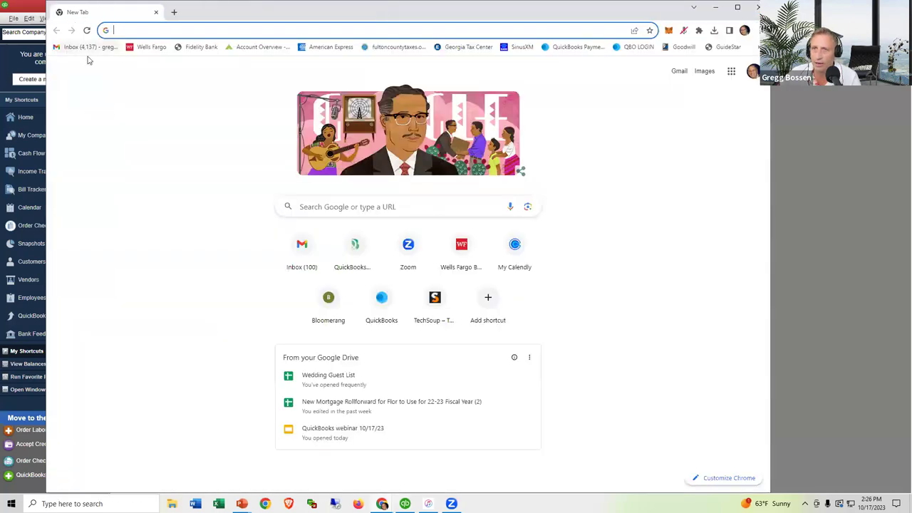
pyautogui.click(145, 47)
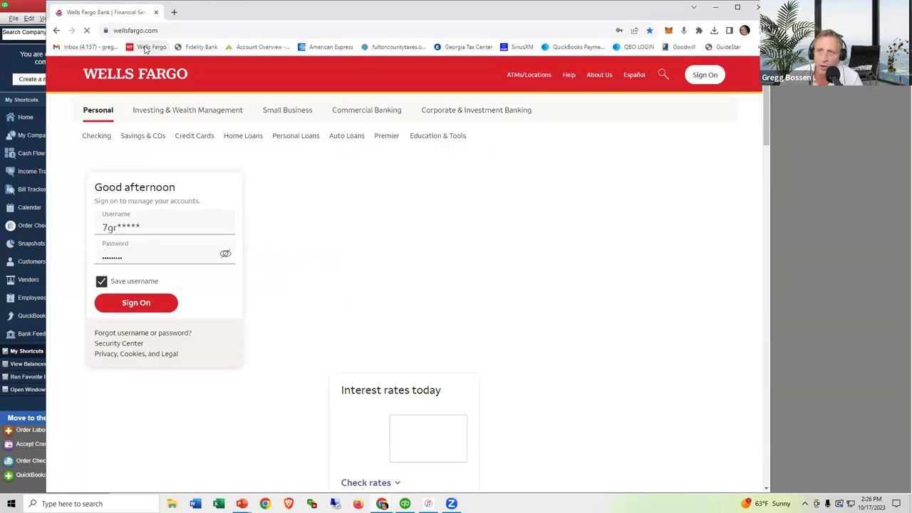
pyautogui.click(139, 311)
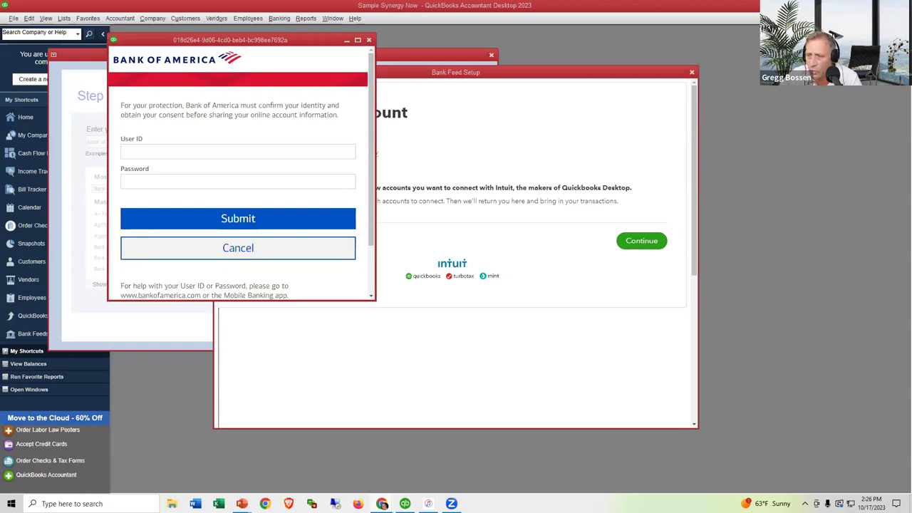
pyautogui.hotkey('alt', 'Tab')
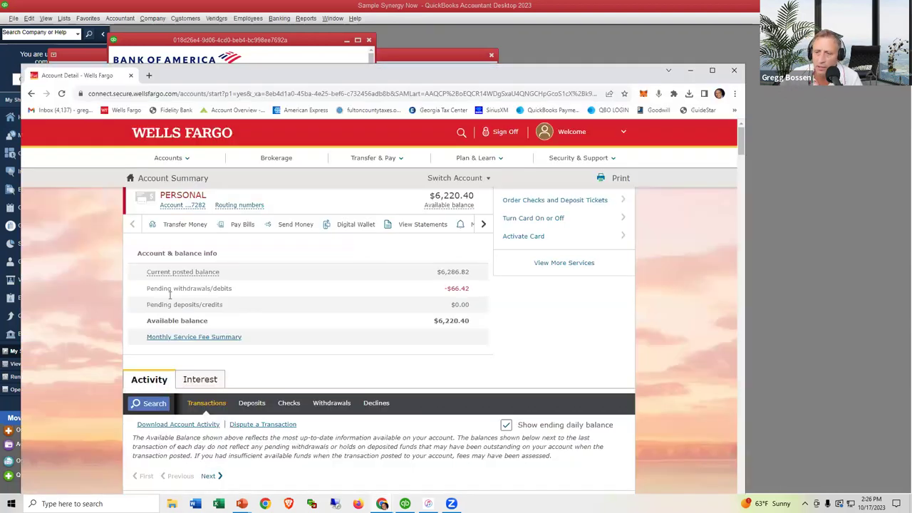
# Download the account activity in QuickBooks (Web Connect) format.
pyautogui.click(166, 424)
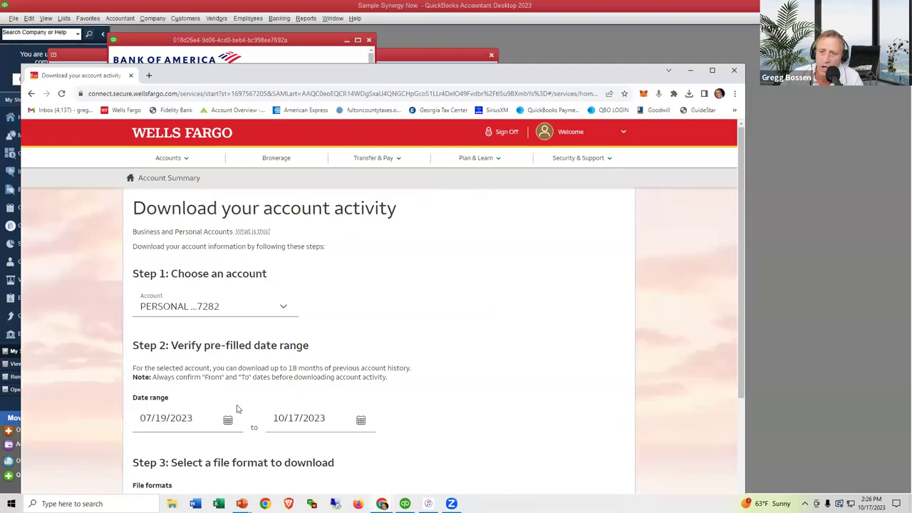
pyautogui.scroll(-2, 222, 425)
pyautogui.scroll(-2, 221, 427)
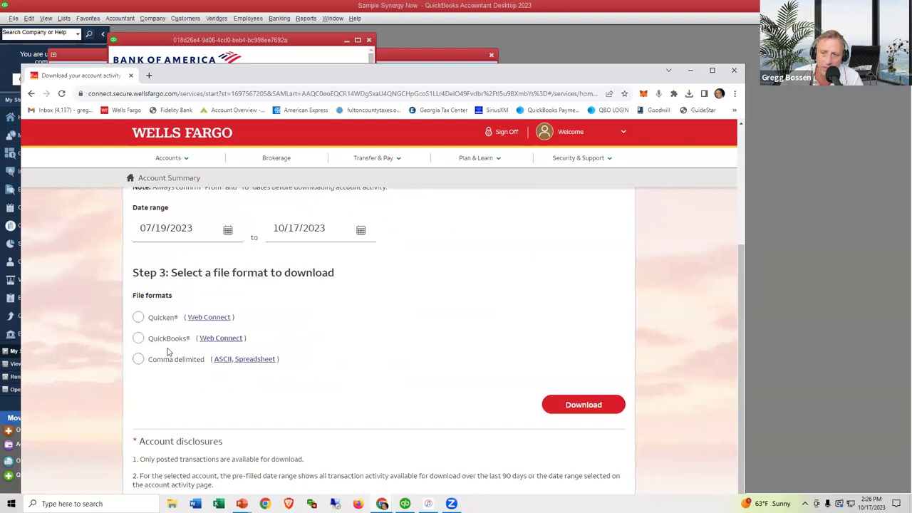
pyautogui.click(140, 340)
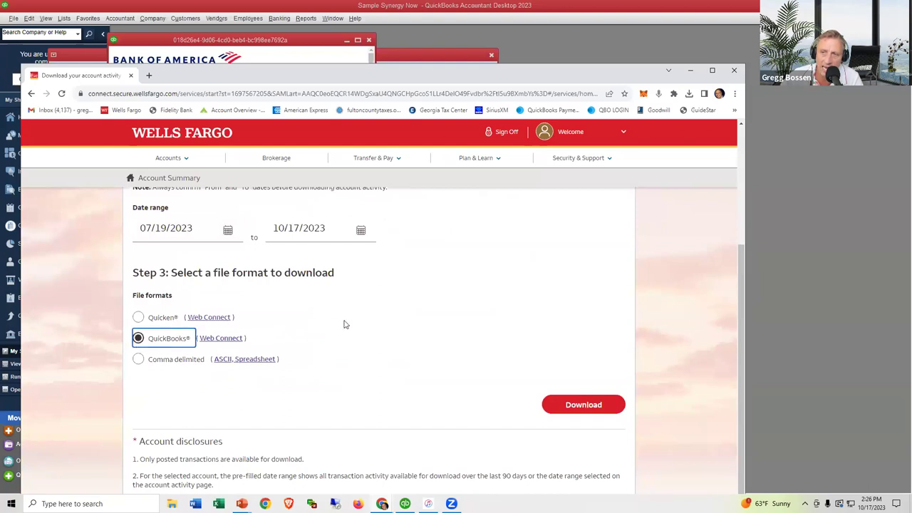
pyautogui.scroll(3, 343, 322)
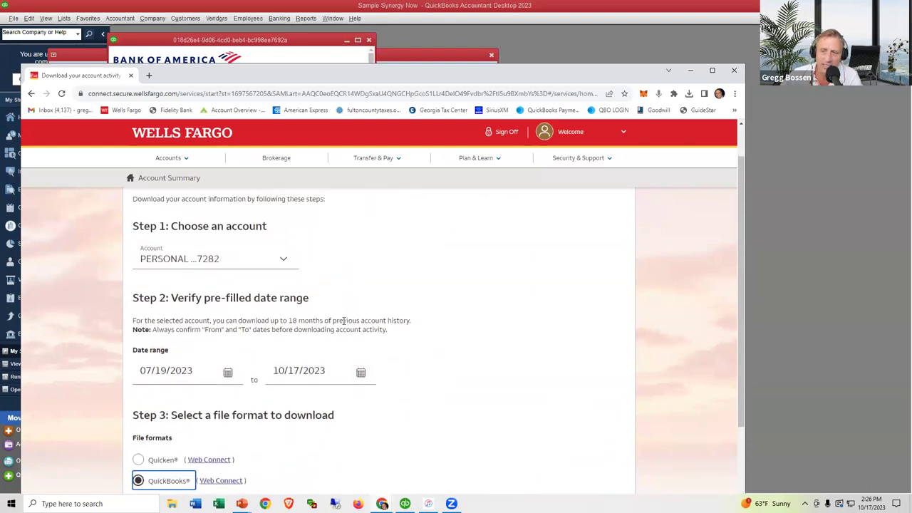
pyautogui.scroll(-3, 343, 321)
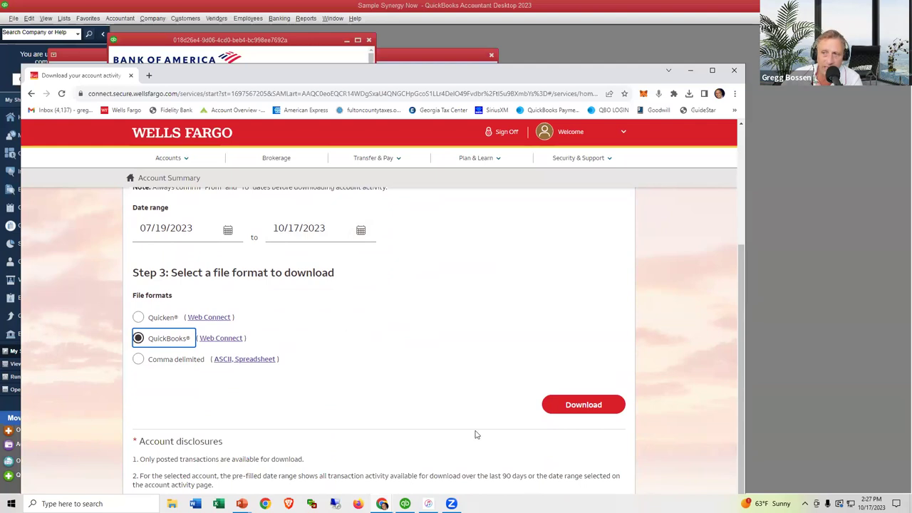
pyautogui.click(570, 408)
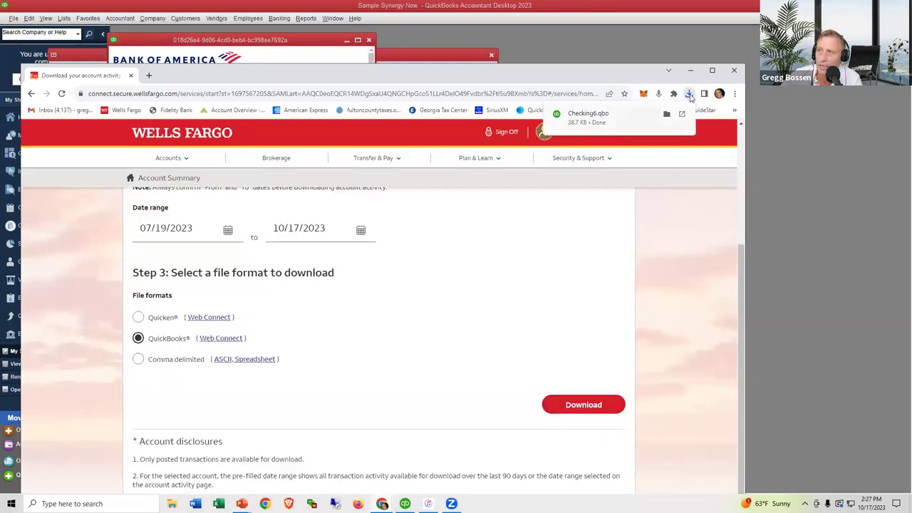
# Show the downloaded Checking6.qbo in its Downloads folder.
pyautogui.moveTo(606, 120)
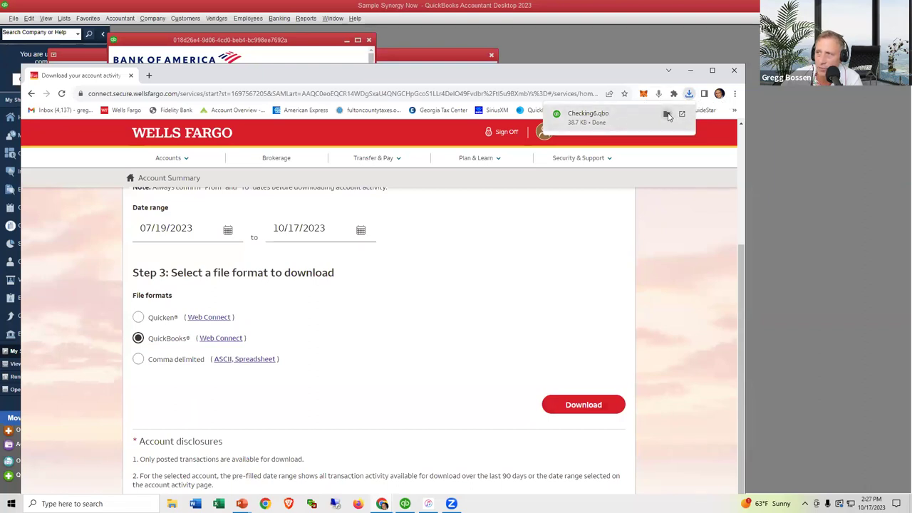
pyautogui.click(668, 114)
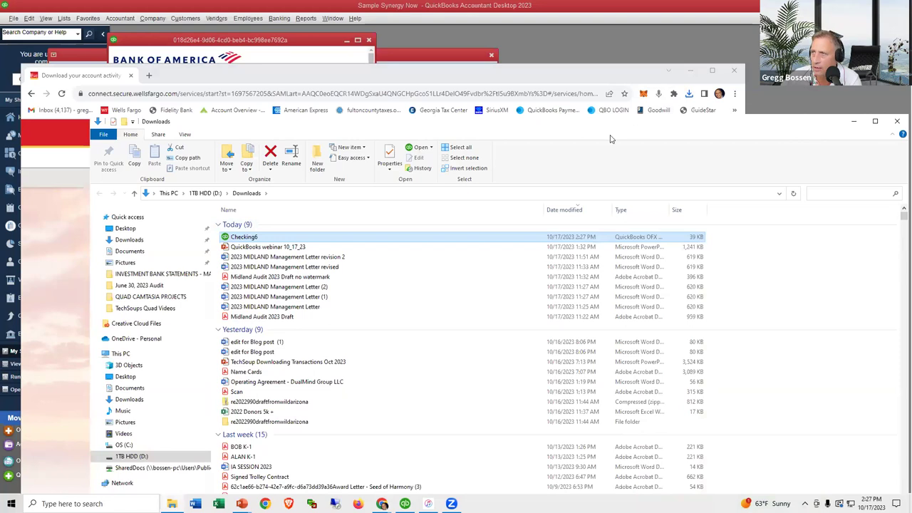
pyautogui.click(502, 113)
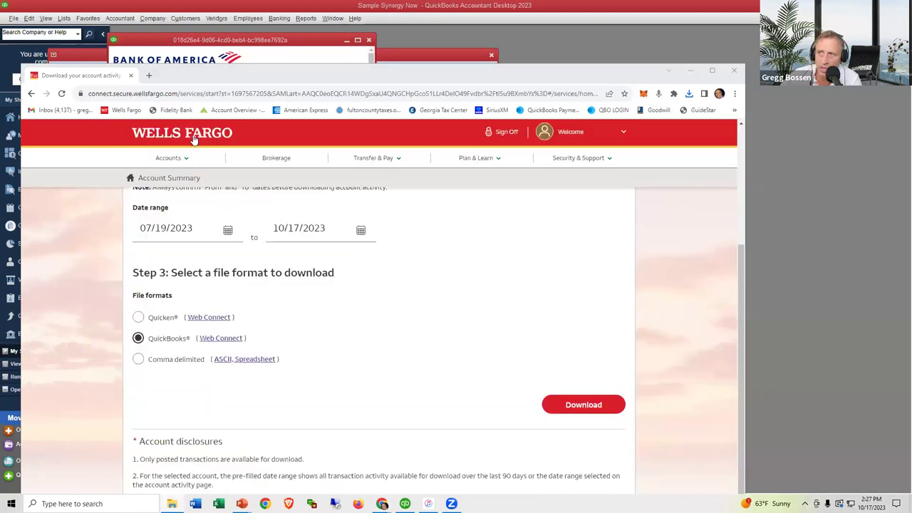
# Close the Wells Fargo, Bank of America and bank-setup windows.
pyautogui.click(735, 74)
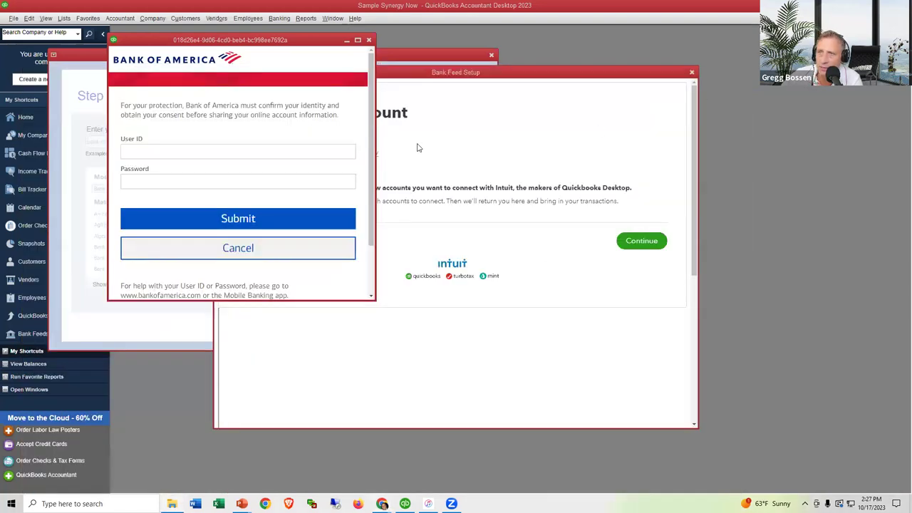
pyautogui.click(368, 41)
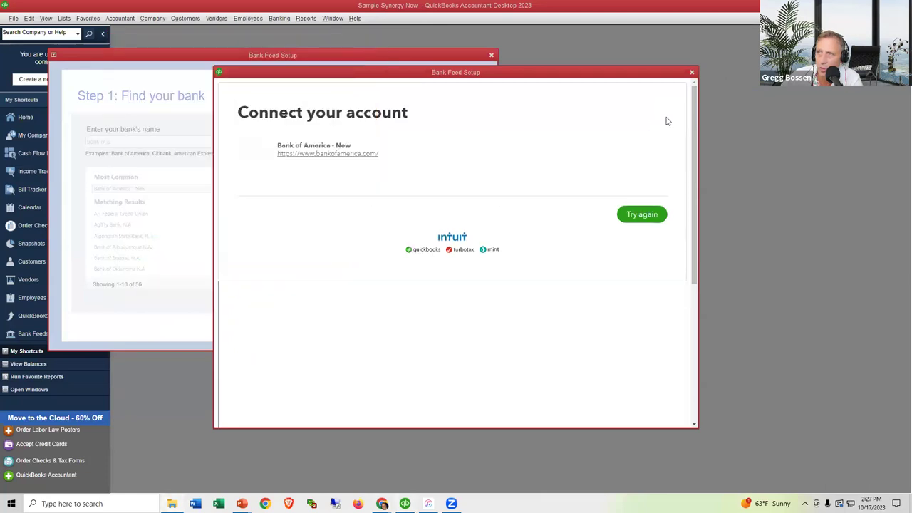
pyautogui.click(691, 74)
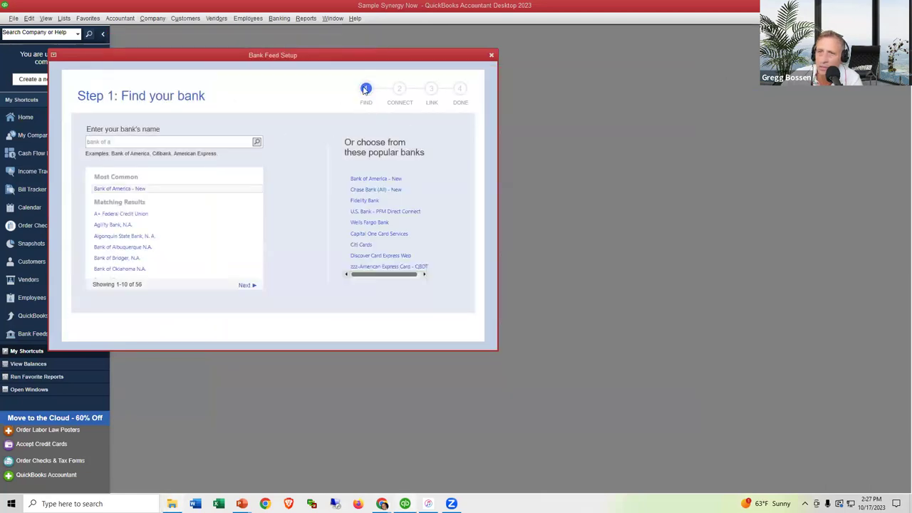
pyautogui.click(490, 57)
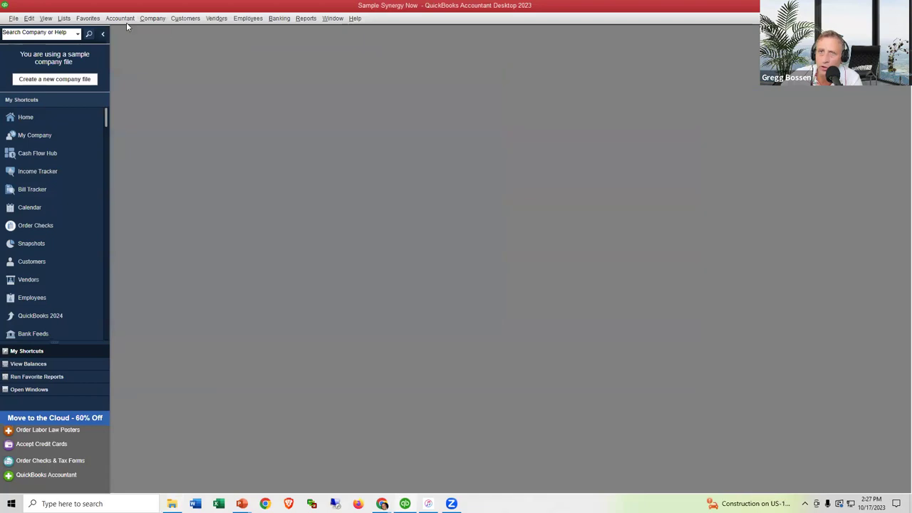
# Import the Checking6 Web Connect file from the Downloads folder.
pyautogui.click(10, 19)
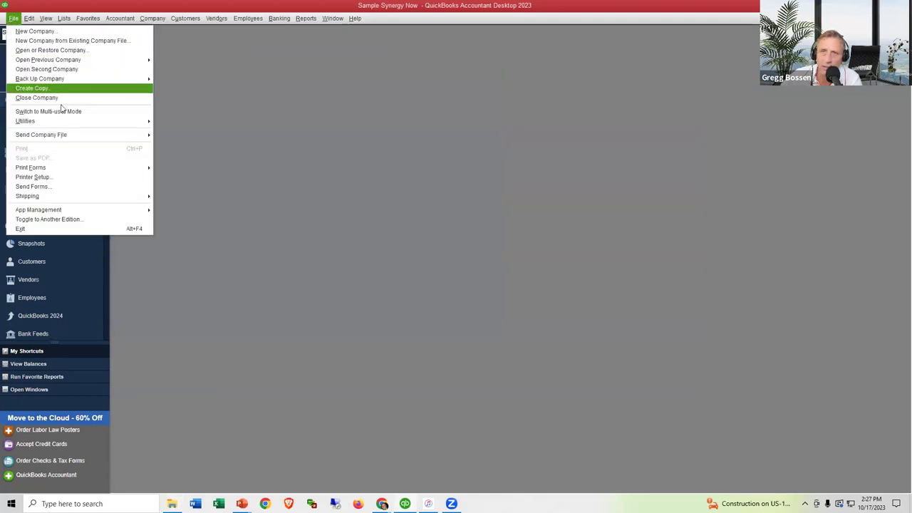
pyautogui.moveTo(68, 122)
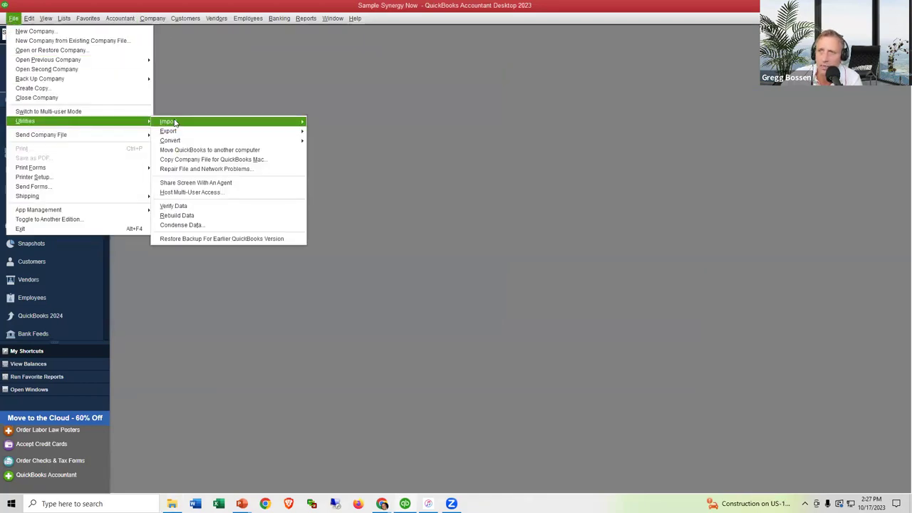
pyautogui.moveTo(177, 123)
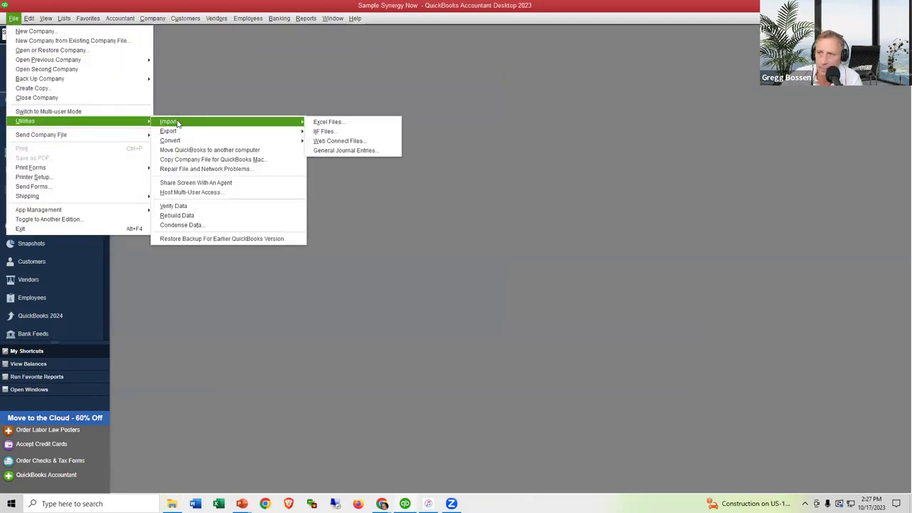
pyautogui.click(340, 141)
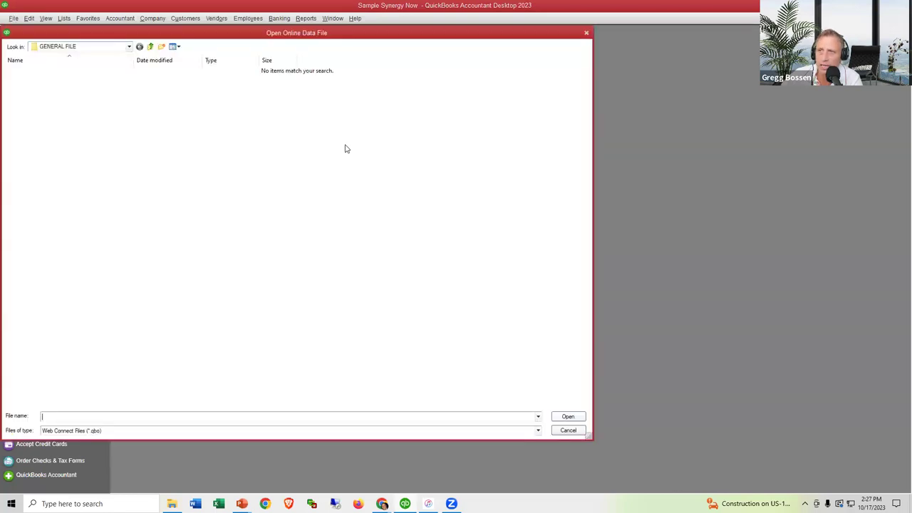
pyautogui.click(129, 47)
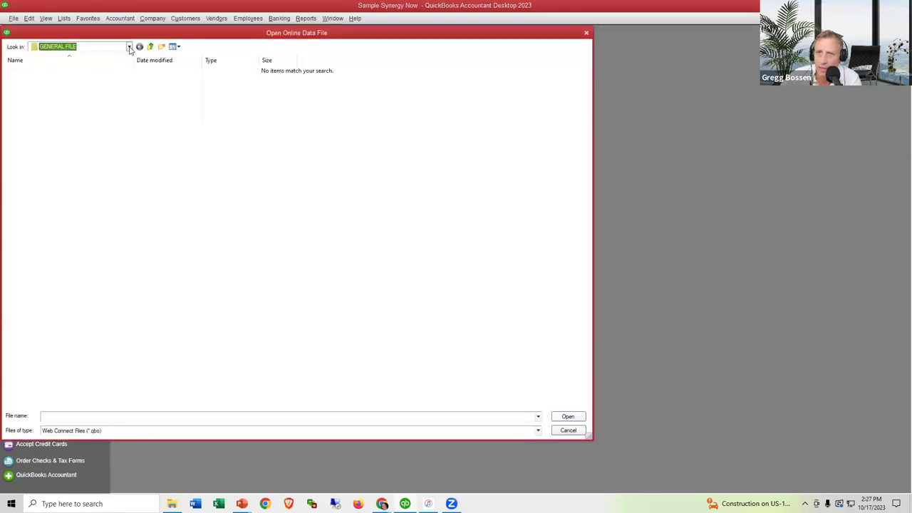
pyautogui.scroll(7, 103, 113)
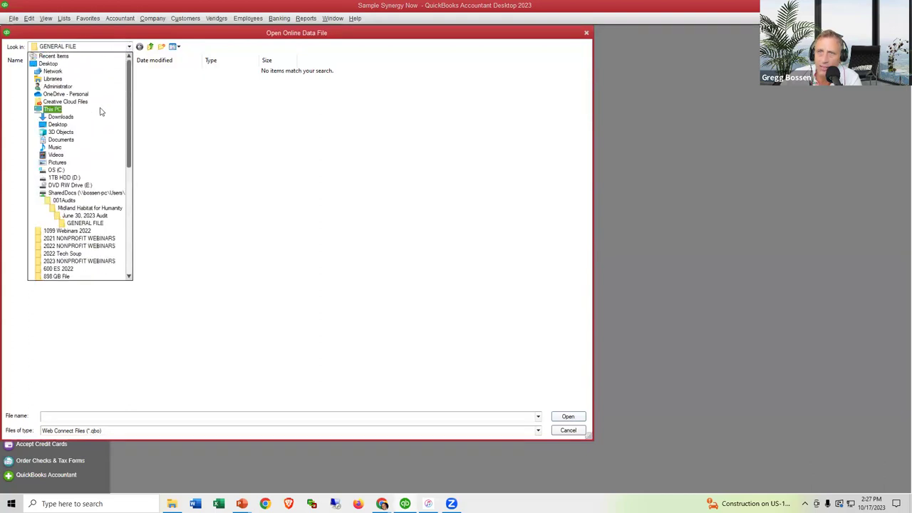
pyautogui.click(60, 117)
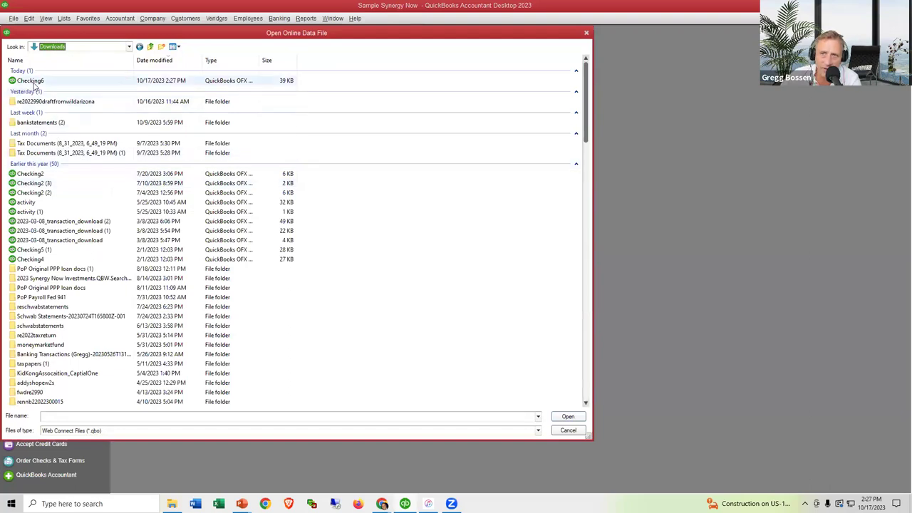
pyautogui.click(32, 80)
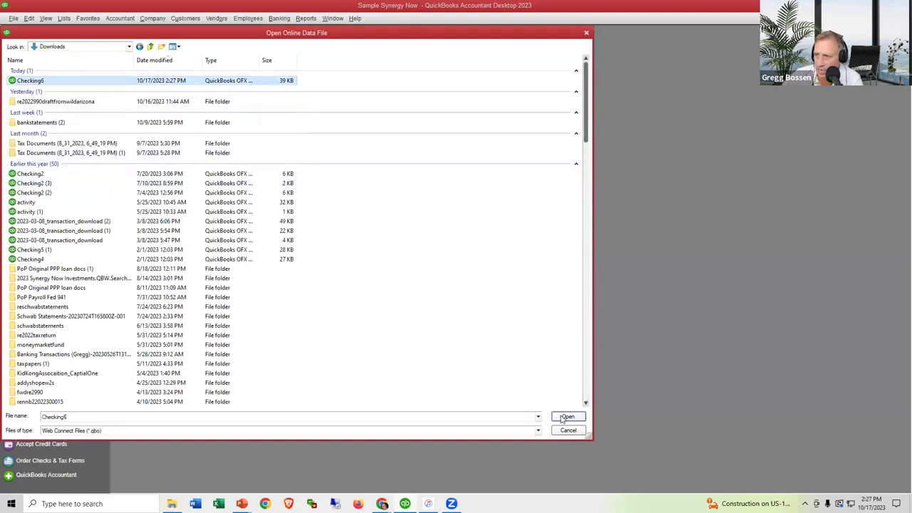
pyautogui.click(561, 418)
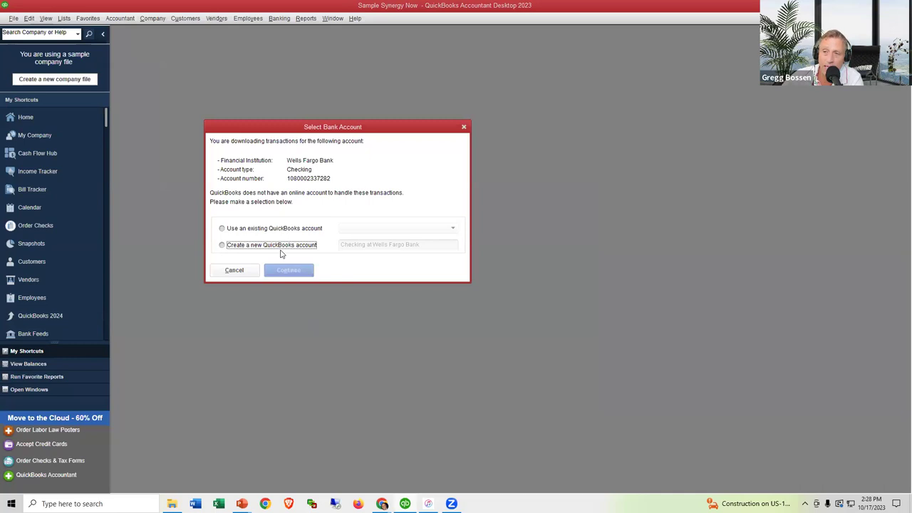
# Link the downloaded transactions to the existing Checking account instead of a new one.
pyautogui.click(222, 245)
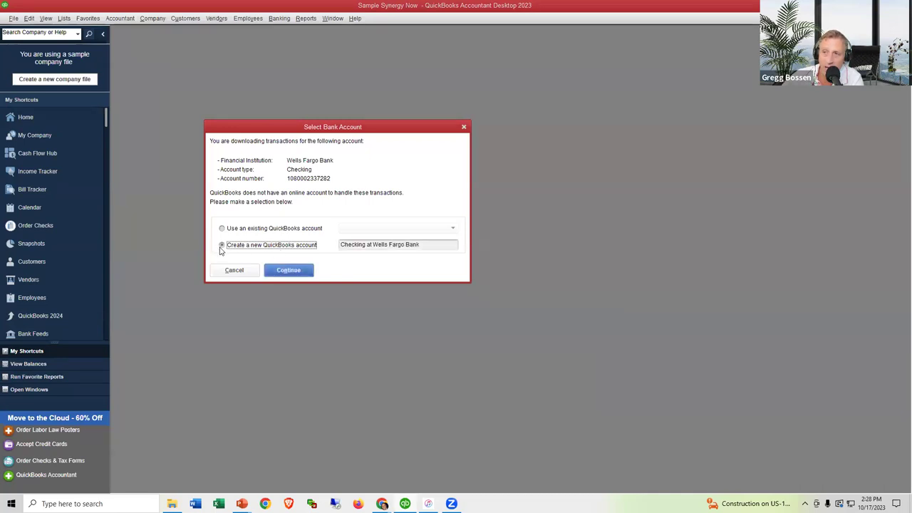
pyautogui.click(221, 228)
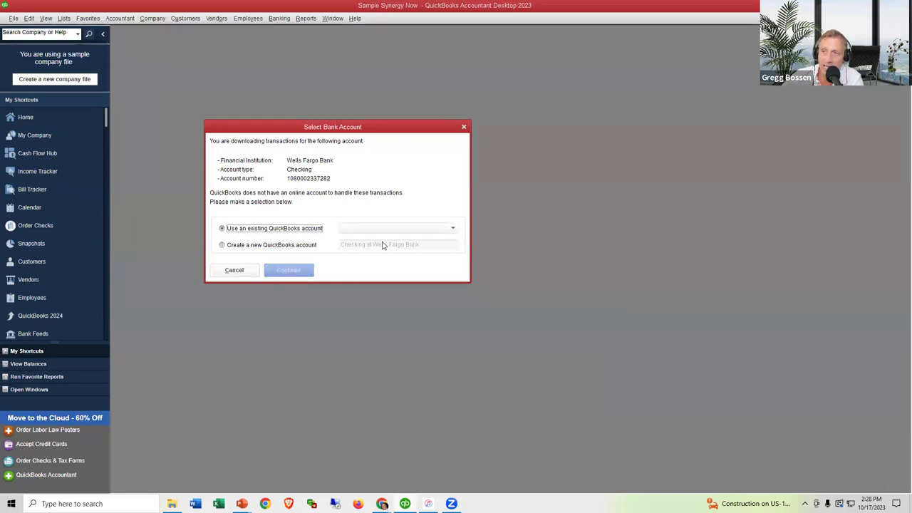
pyautogui.click(452, 229)
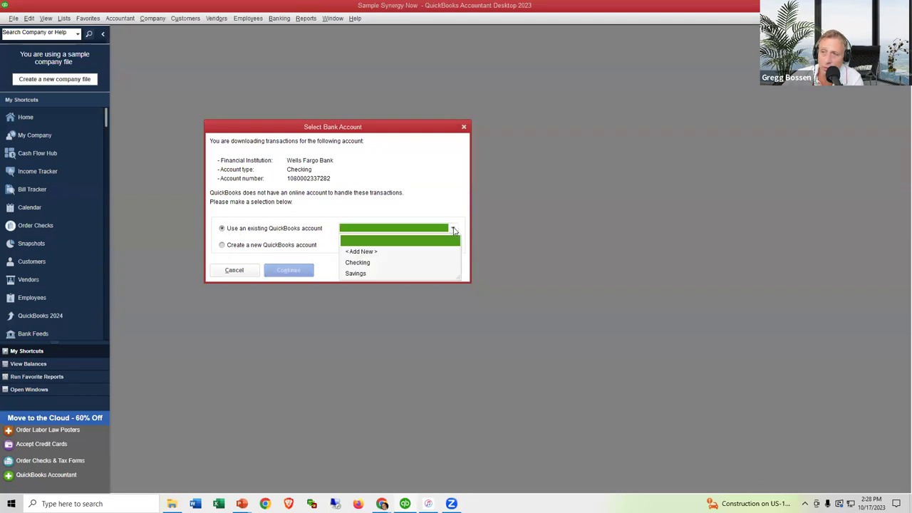
pyautogui.click(368, 263)
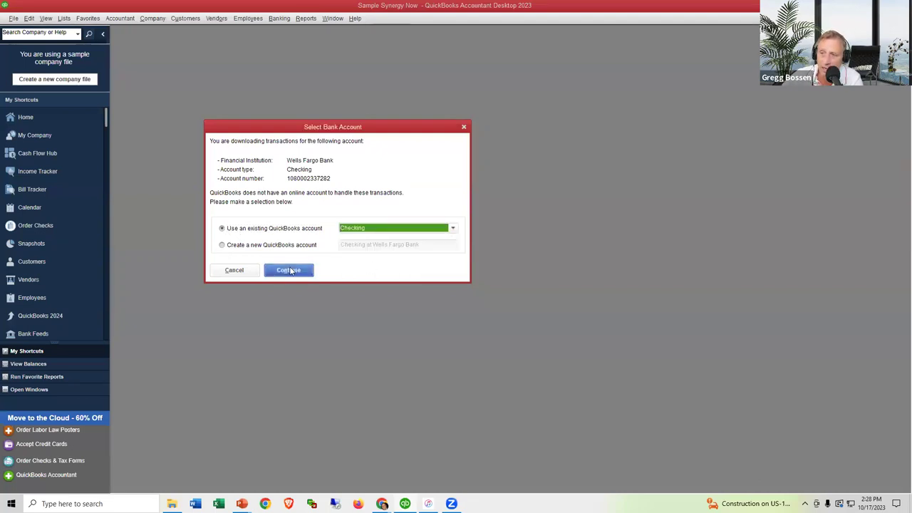
pyautogui.click(289, 270)
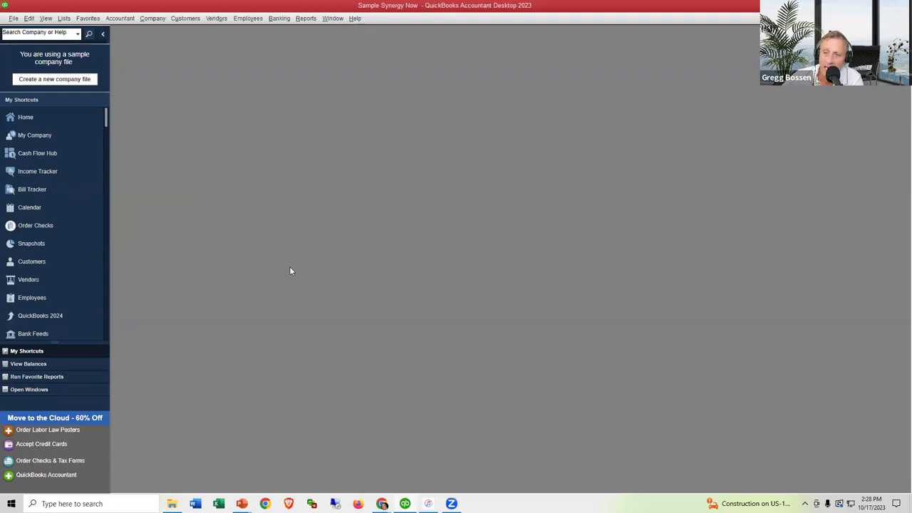
# Dismiss the download message and switch Bank Feeds to the American Express card's 336 unrecognized charges.
pyautogui.click(528, 287)
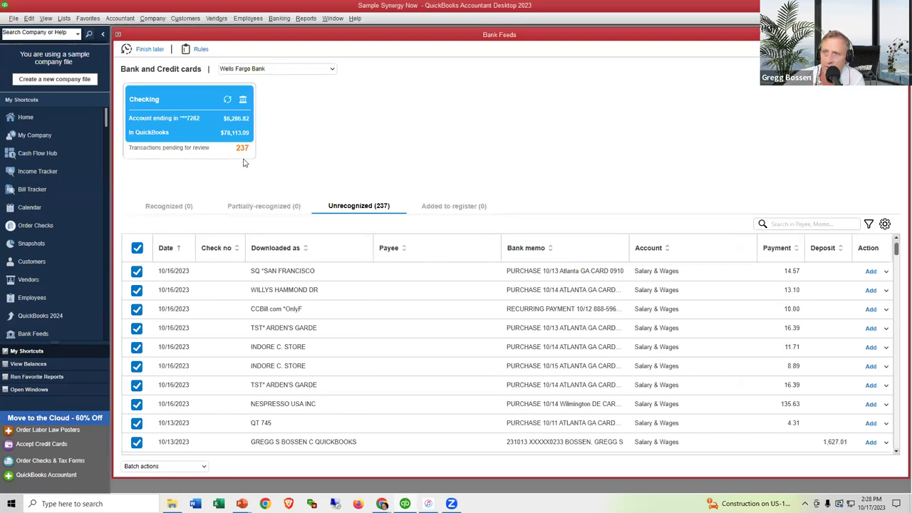
pyautogui.click(332, 70)
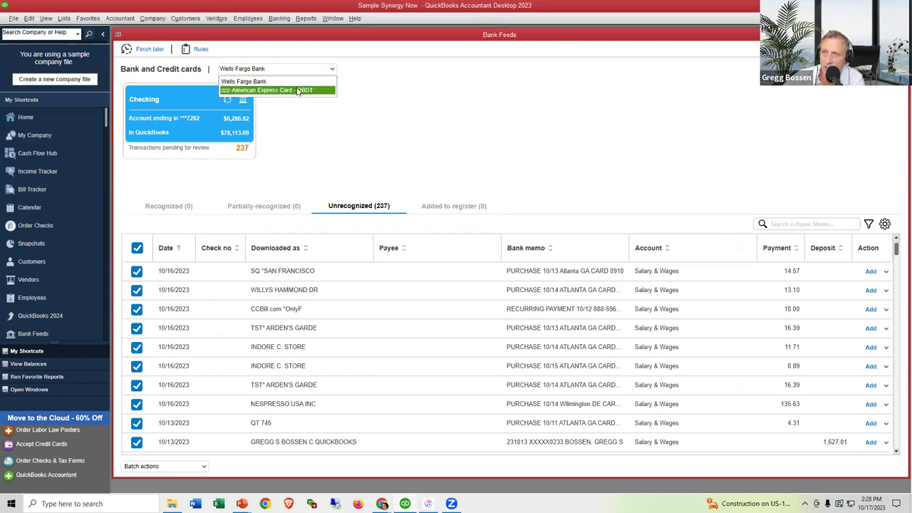
pyautogui.click(298, 91)
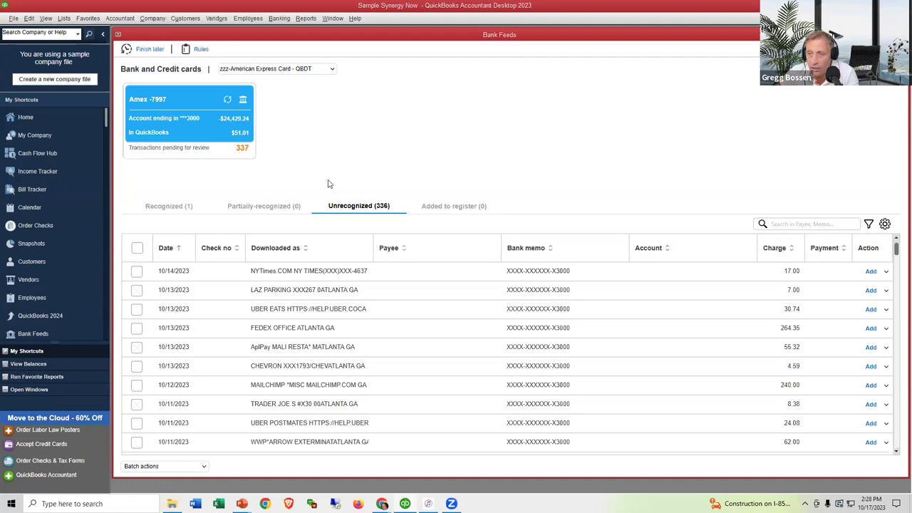
pyautogui.hotkey('alt', 'Tab')
pyautogui.press('Escape')
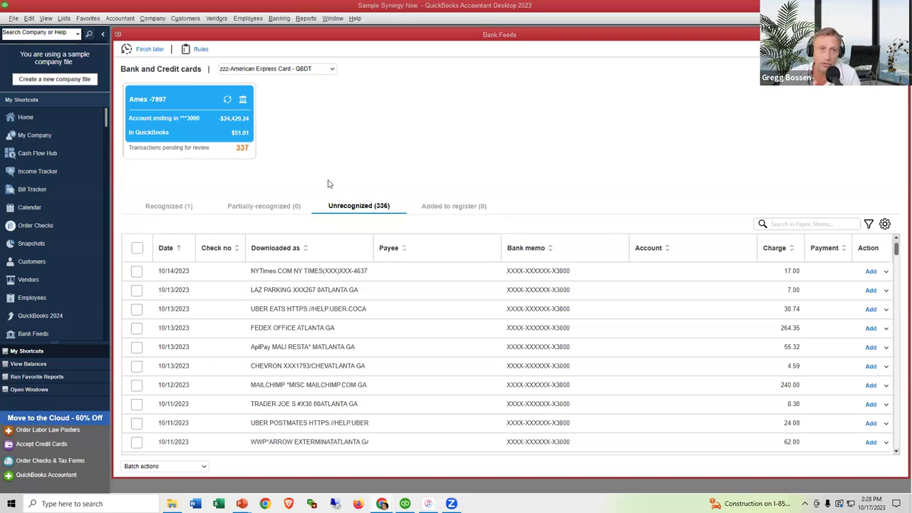
pyautogui.hotkey('alt', 'Tab')
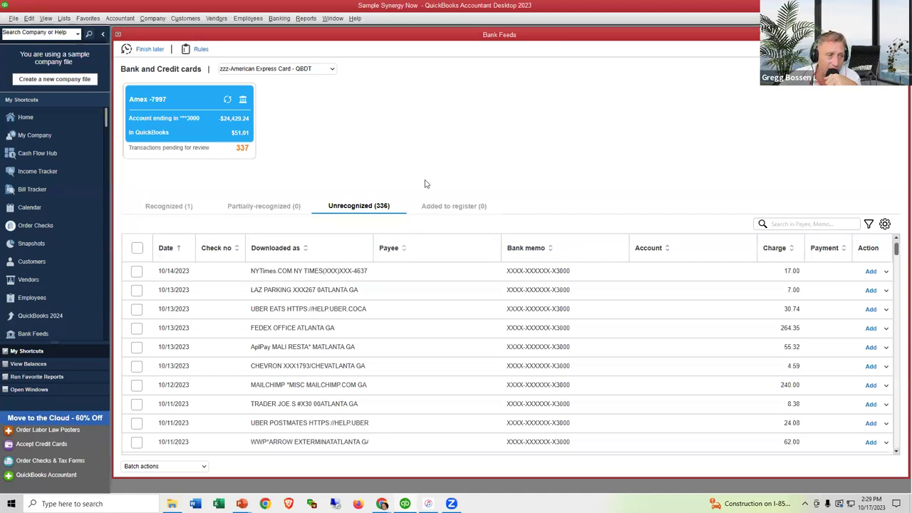
pyautogui.click(28, 18)
pyautogui.click(53, 151)
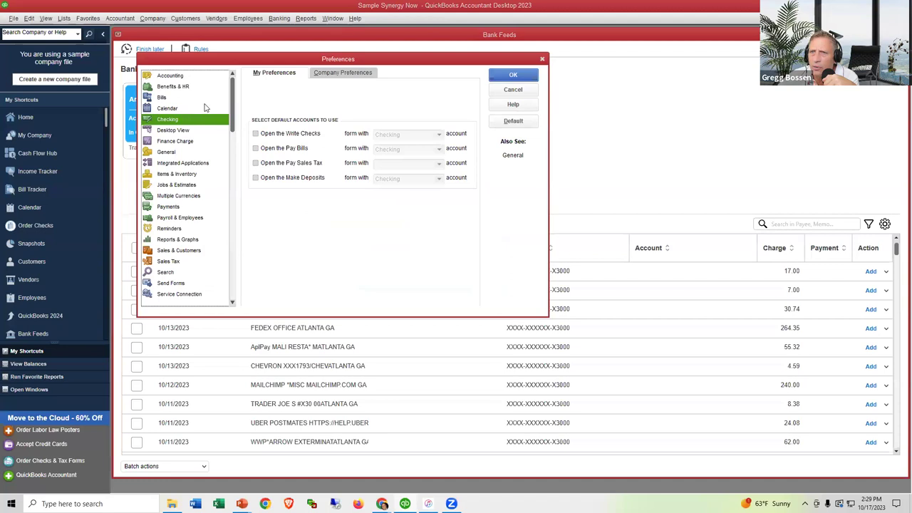
pyautogui.click(174, 130)
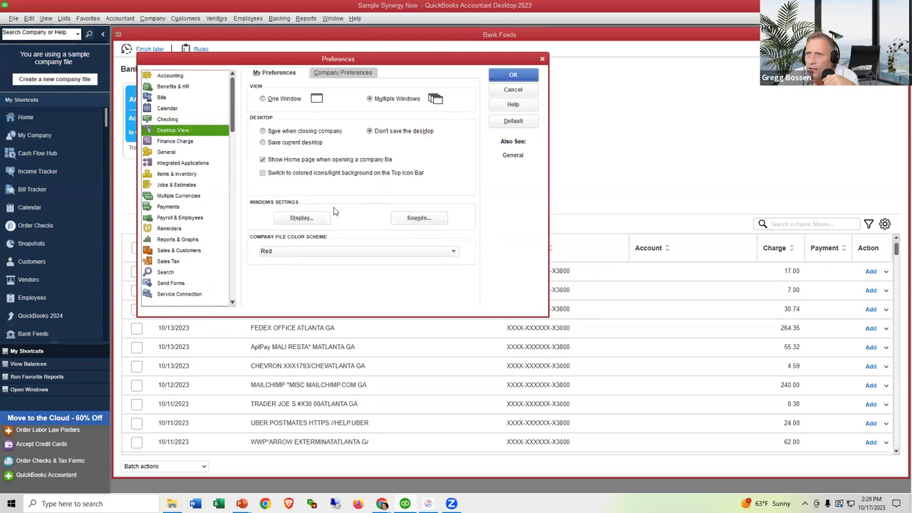
pyautogui.click(336, 73)
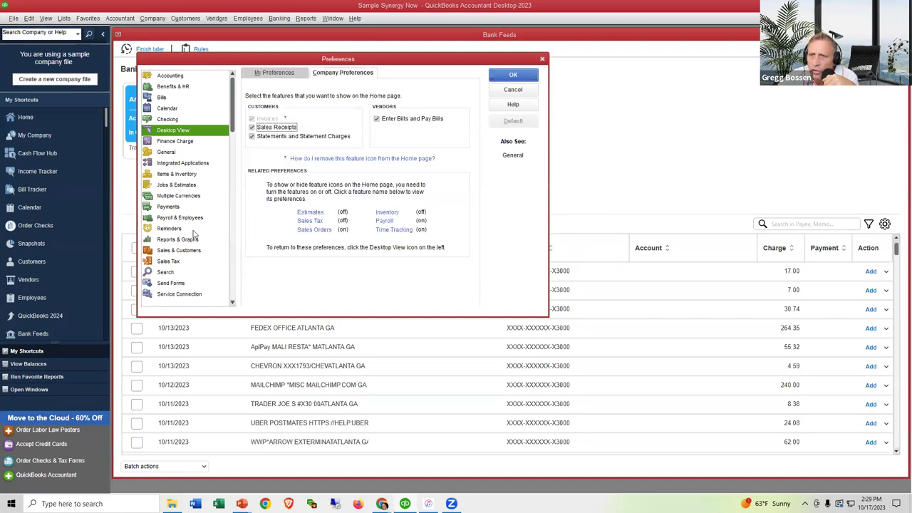
pyautogui.scroll(-1, 198, 262)
pyautogui.scroll(1, 198, 262)
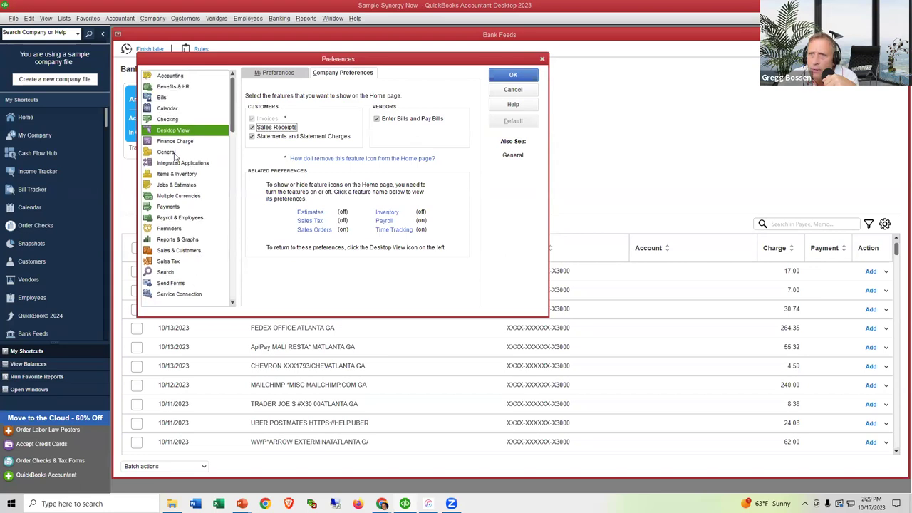
pyautogui.click(171, 119)
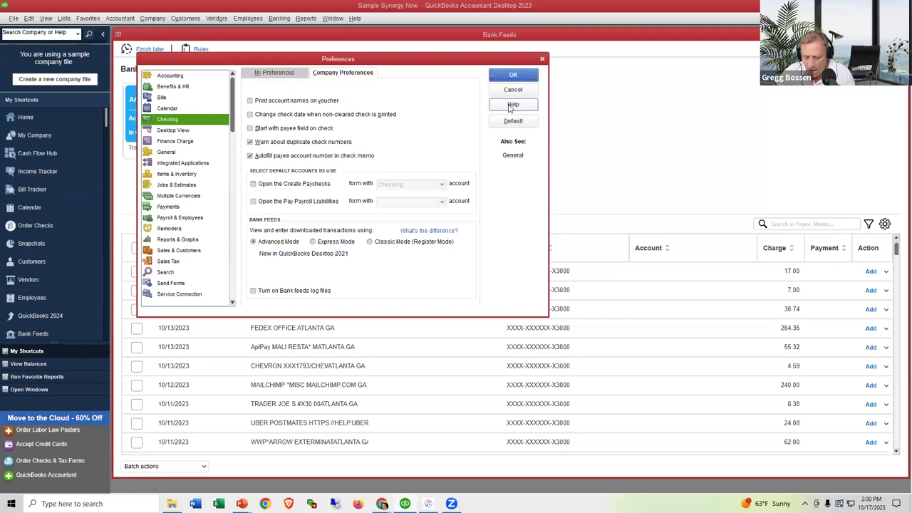
pyautogui.click(542, 59)
# Advance the slide show two slides to 'Pointing Downloaded Transactions', then return to QuickBooks Desktop.
pyautogui.hotkey('alt', 'Tab')
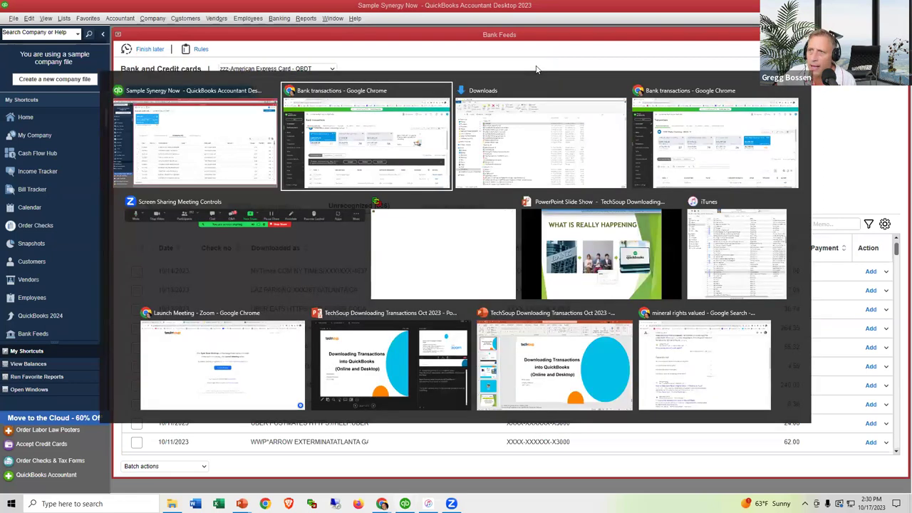
pyautogui.press('Escape')
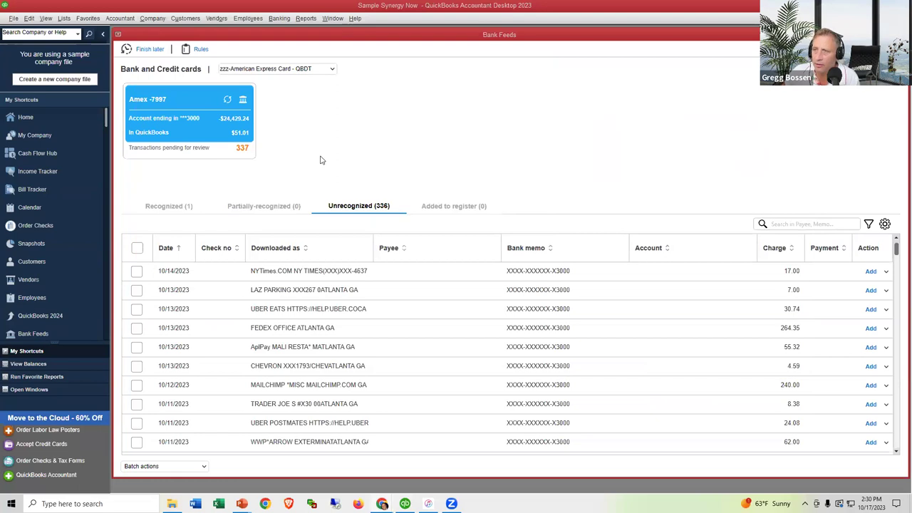
pyautogui.hotkey('alt', 'Tab')
pyautogui.press('Tab')
pyautogui.press('Tab')
pyautogui.press('Tab')
pyautogui.press('Tab')
pyautogui.press('Tab')
pyautogui.press('Right')
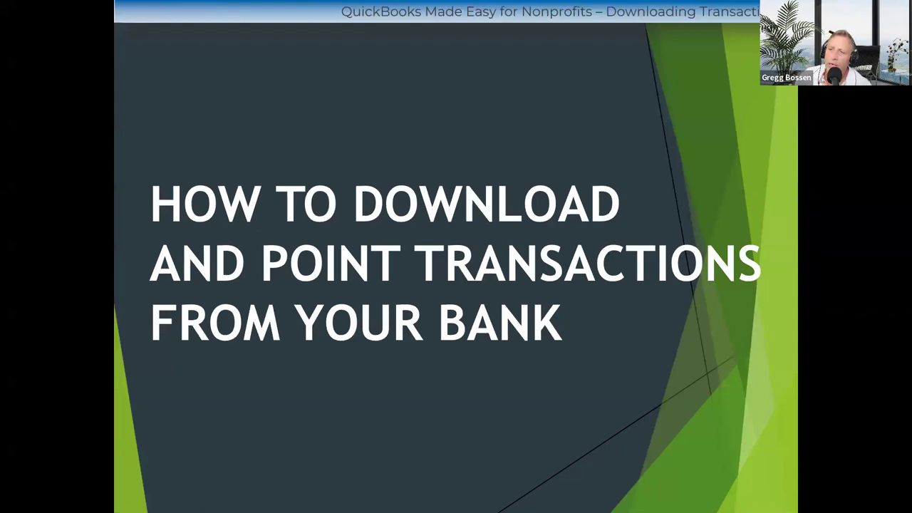
pyautogui.press('Right')
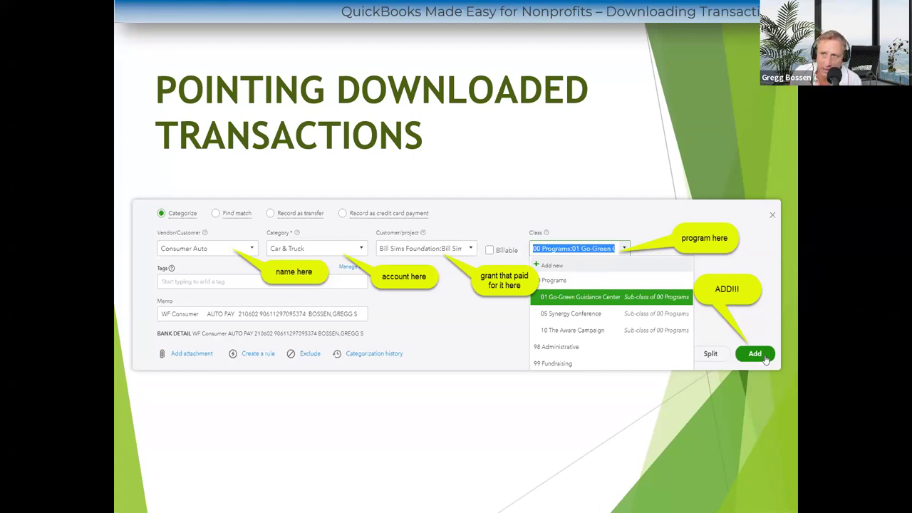
pyautogui.hotkey('alt', 'Tab')
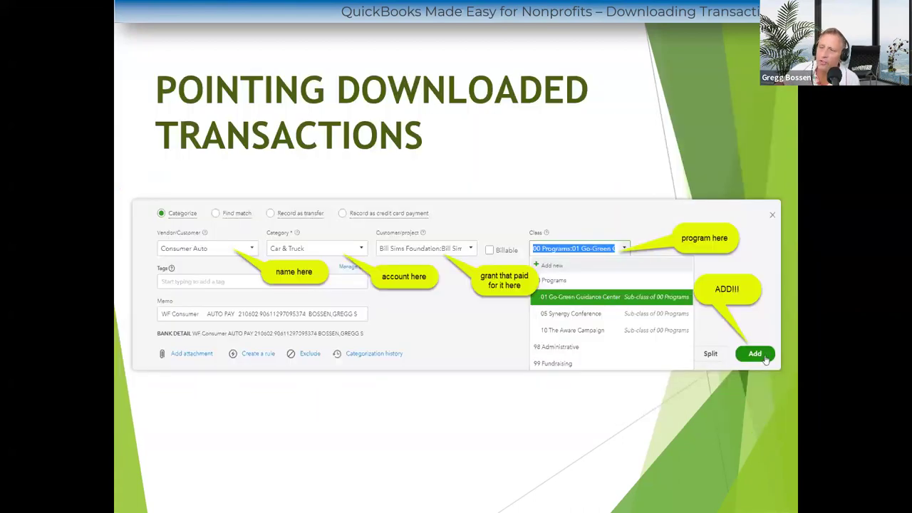
pyautogui.hotkey('alt', 'Tab')
pyautogui.hotkey('alt', 'Tab')
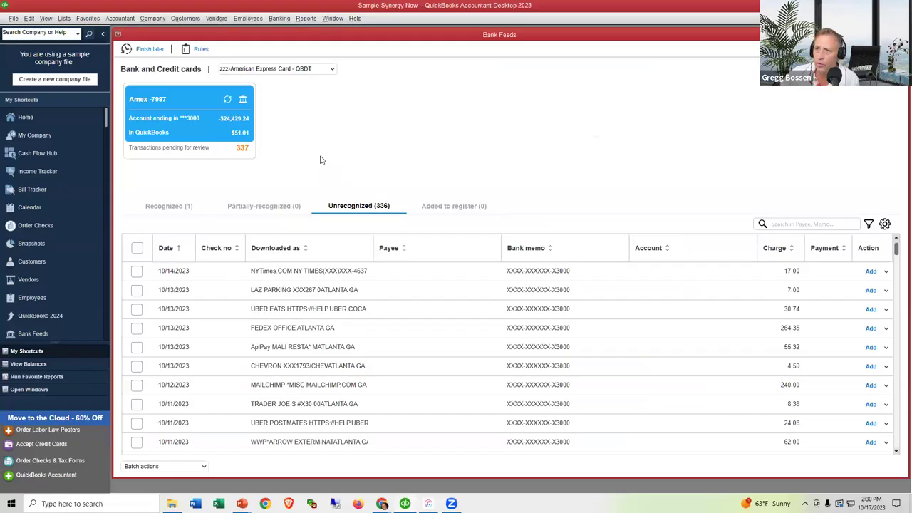
pyautogui.hotkey('alt', 'Tab')
pyautogui.hotkey('alt', 'Tab')
pyautogui.hotkey('alt', 'Tab')
pyautogui.hotkey('alt', 'Tab')
pyautogui.hotkey('alt', 'Tab')
pyautogui.hotkey('alt', 'Tab')
pyautogui.hotkey('alt', 'Tab')
pyautogui.hotkey('alt', 'Tab')
pyautogui.hotkey('alt', 'Tab')
pyautogui.hotkey('alt', 'Tab')
pyautogui.hotkey('alt', 'Tab')
pyautogui.hotkey('alt', 'Tab')
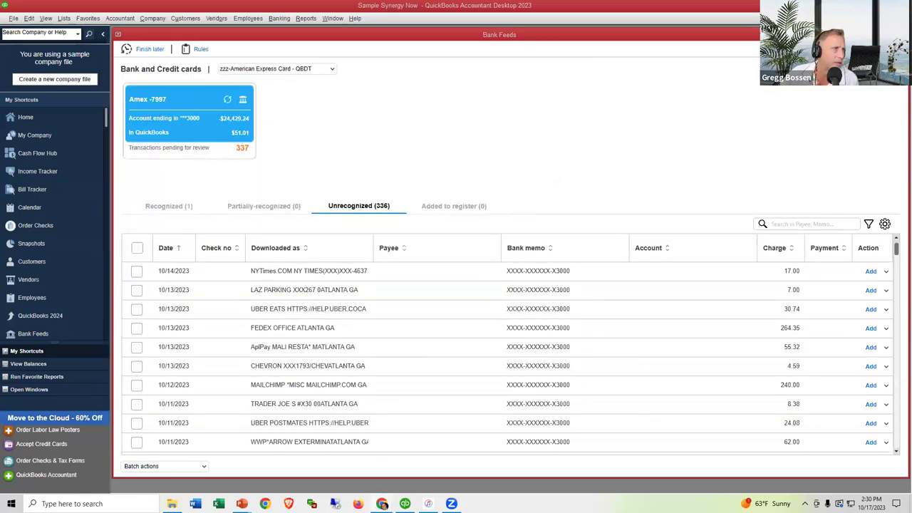
# Return to QuickBooks Online's 1000 Wells Main Checking transactions in the browser.
pyautogui.hotkey('alt', 'Tab')
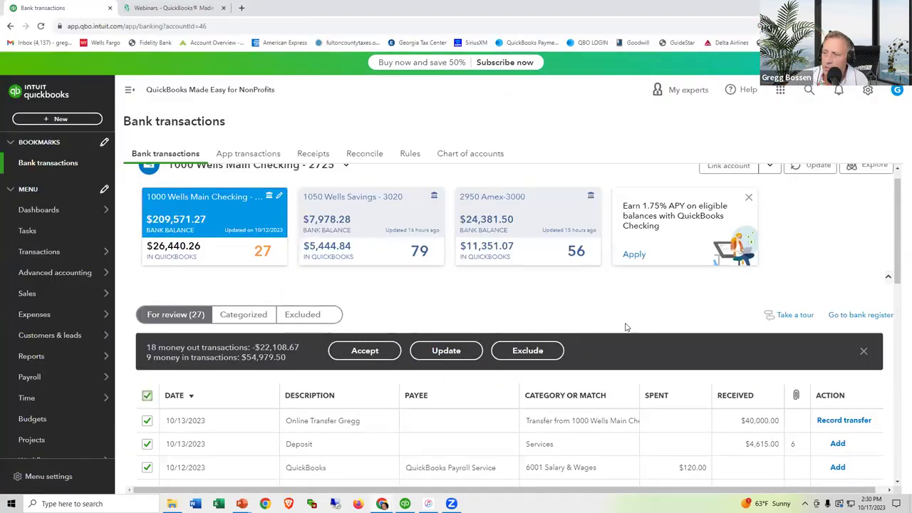
pyautogui.scroll(-2, 615, 294)
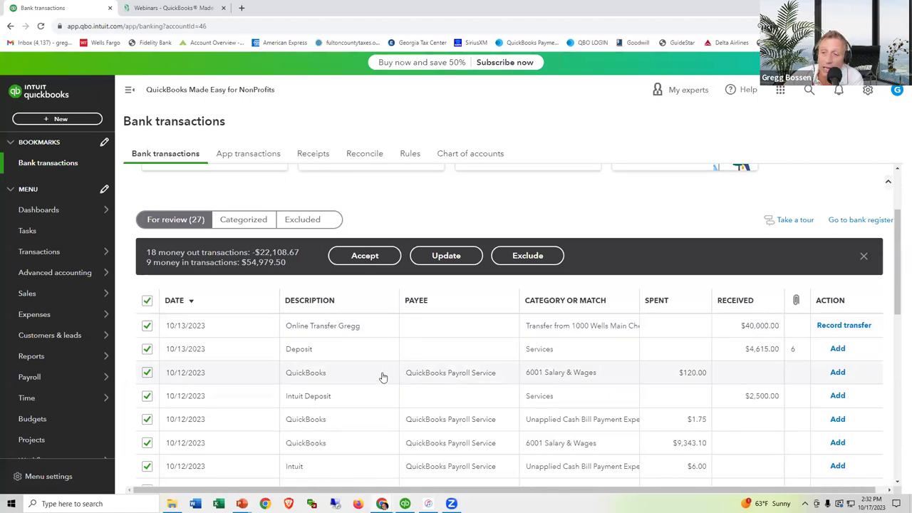
# Expand the 10/12/2023 $120.00 QuickBooks Payroll Service charge and open its payee list.
pyautogui.click(383, 377)
pyautogui.scroll(-2, 383, 376)
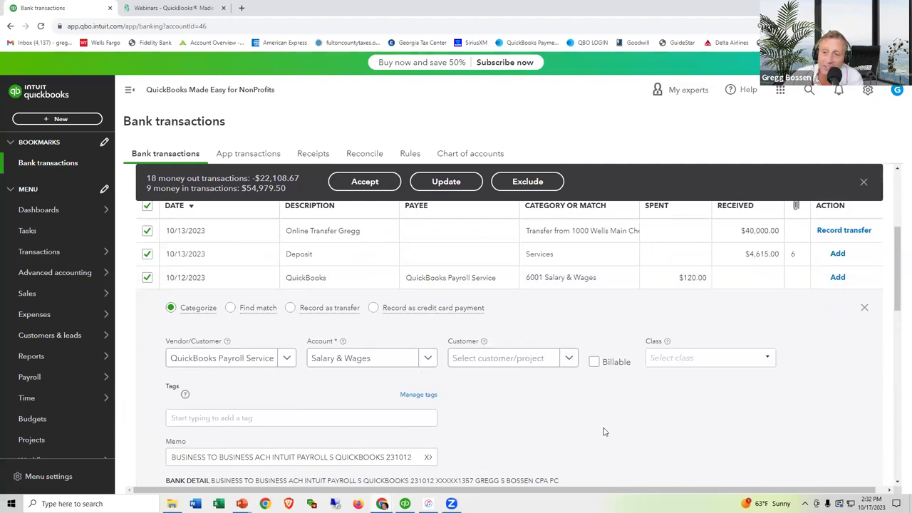
pyautogui.click(285, 361)
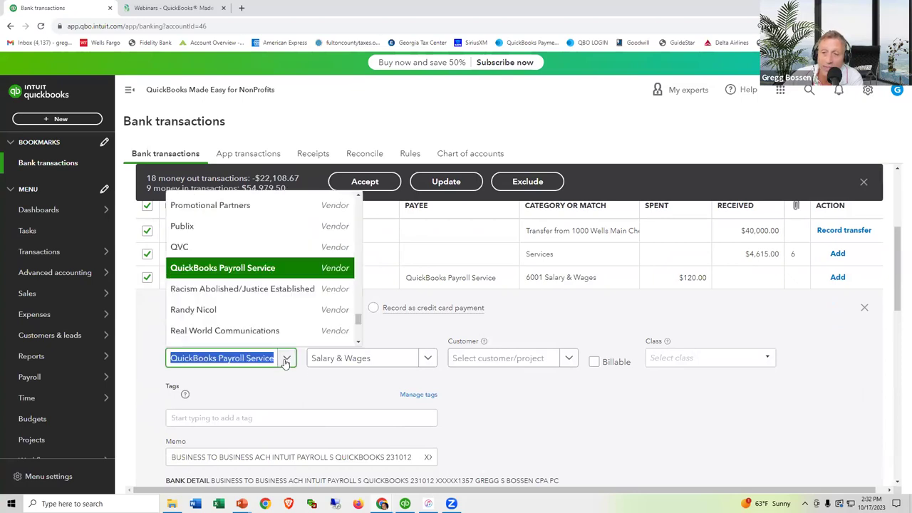
# Keep QuickBooks Payroll Service as payee and recategorize the charge to 6420 Bank Service Charges.
pyautogui.click(268, 274)
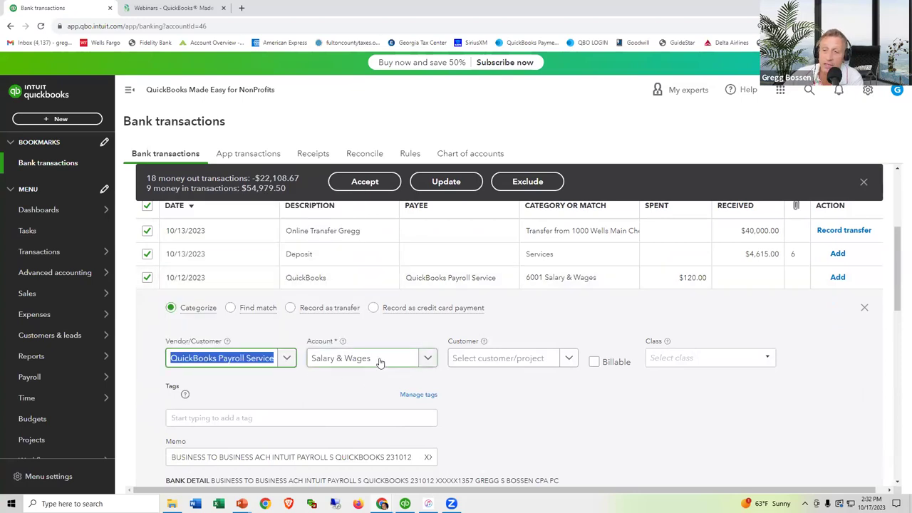
pyautogui.moveTo(381, 360); pyautogui.dragTo(307, 362)
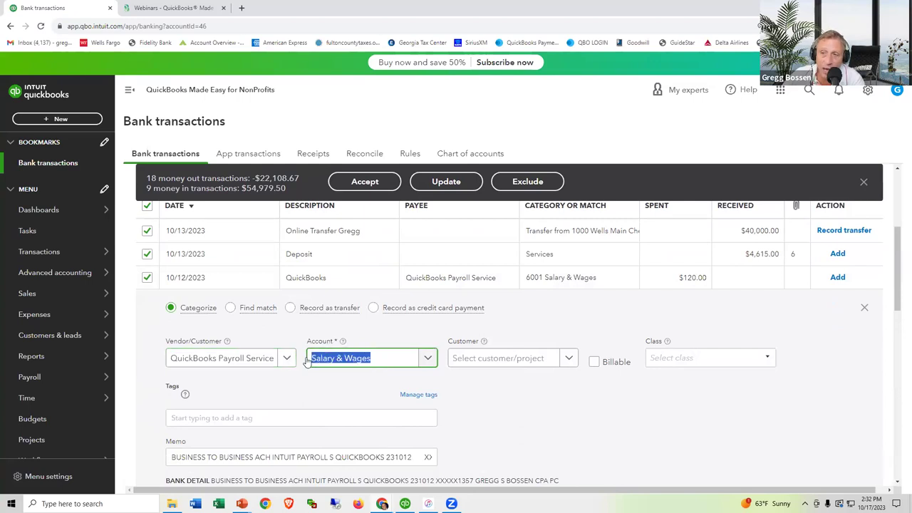
pyautogui.write('pay')
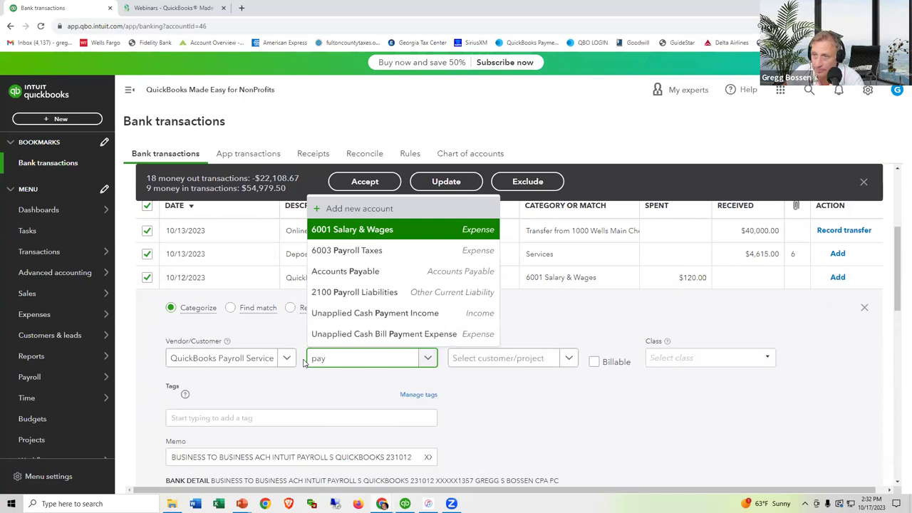
pyautogui.write('r')
pyautogui.press('BackSpace')
pyautogui.press('BackSpace')
pyautogui.press('BackSpace')
pyautogui.press('BackSpace')
pyautogui.write('ban')
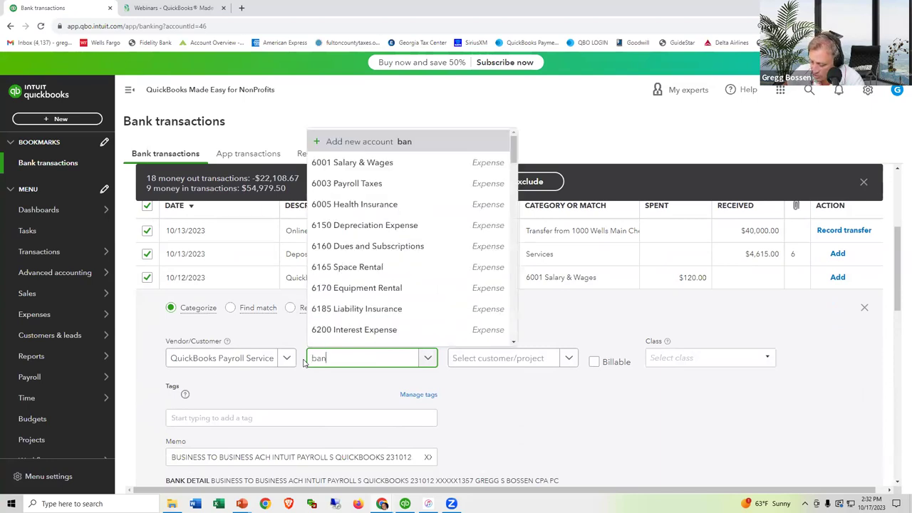
pyautogui.write('k')
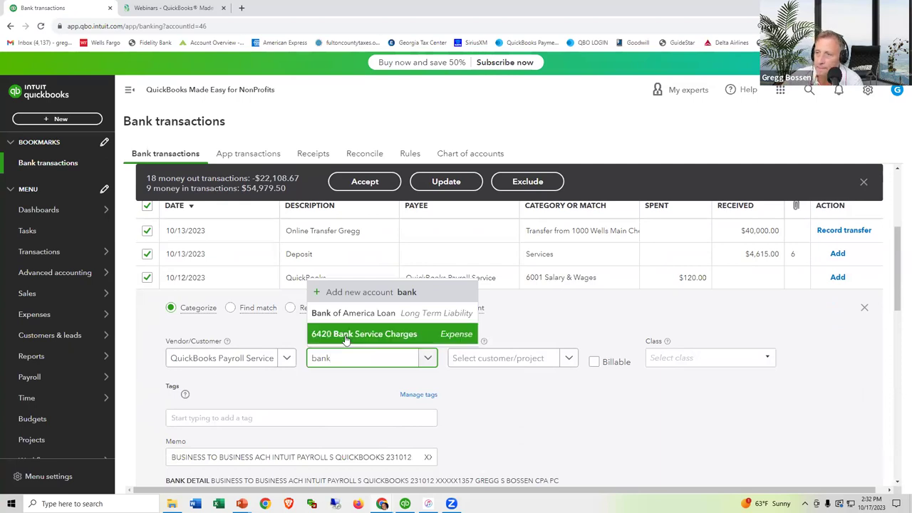
pyautogui.click(334, 335)
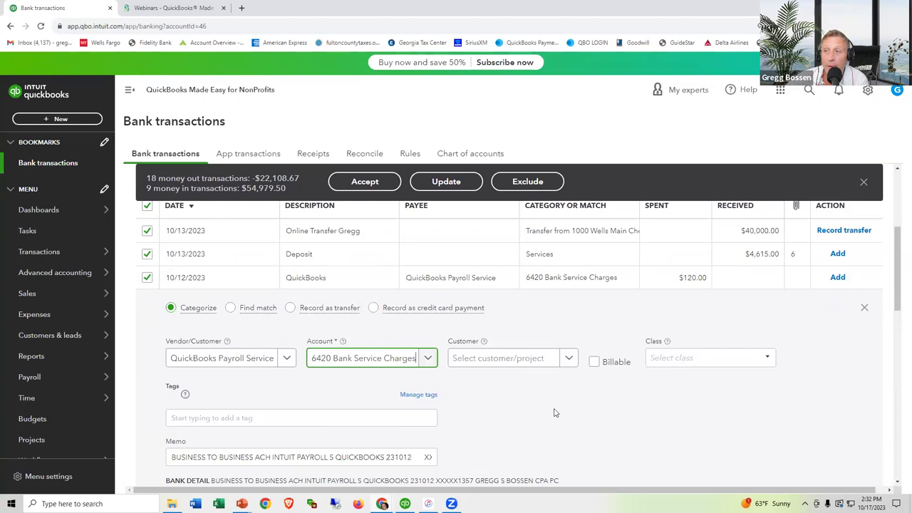
# Assign the Administrative class and customer Help 4 U Grants Foundation to the charge.
pyautogui.click(767, 358)
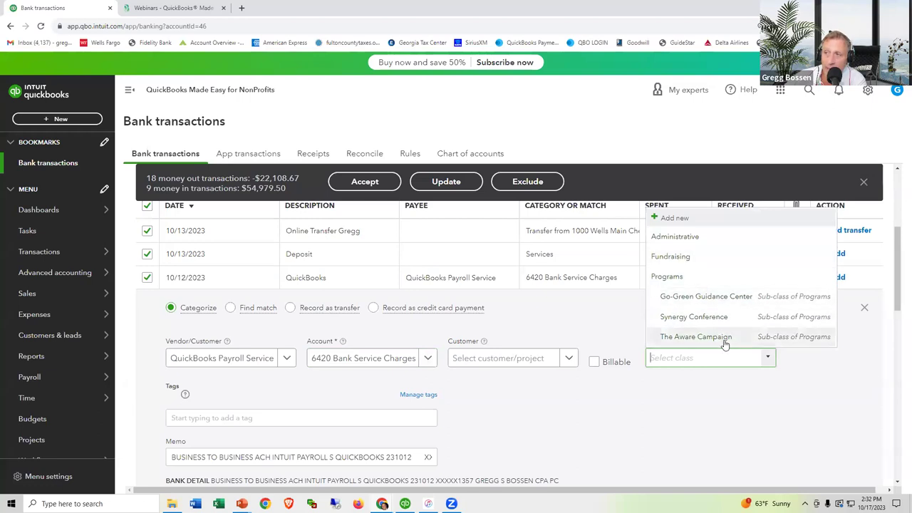
pyautogui.click(695, 245)
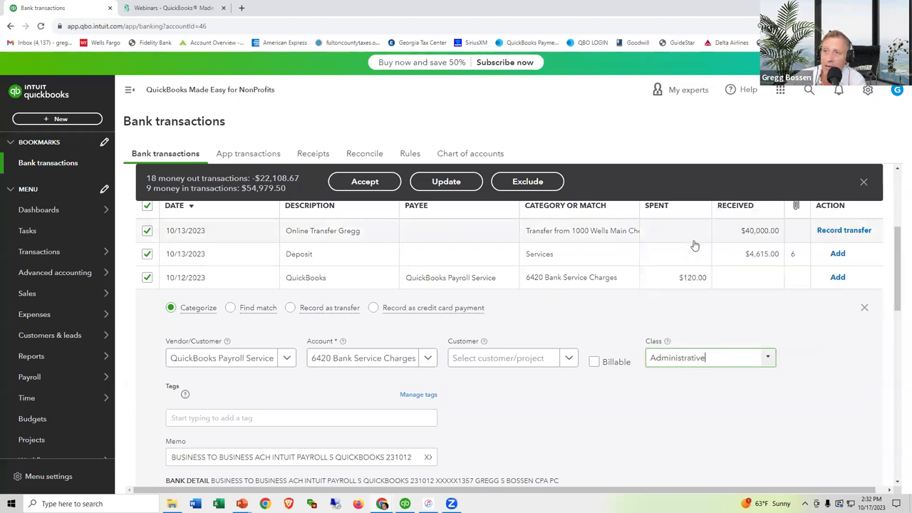
pyautogui.click(569, 364)
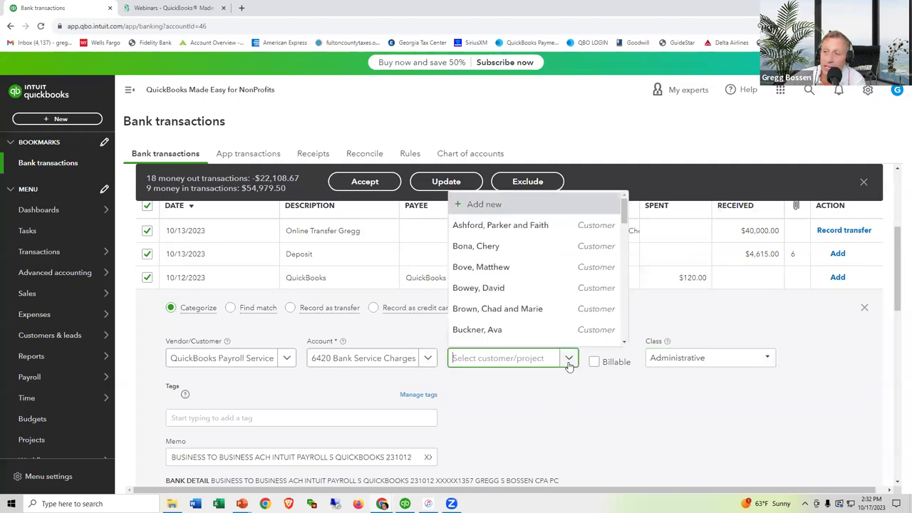
pyautogui.scroll(-1, 550, 331)
pyautogui.scroll(-2, 552, 339)
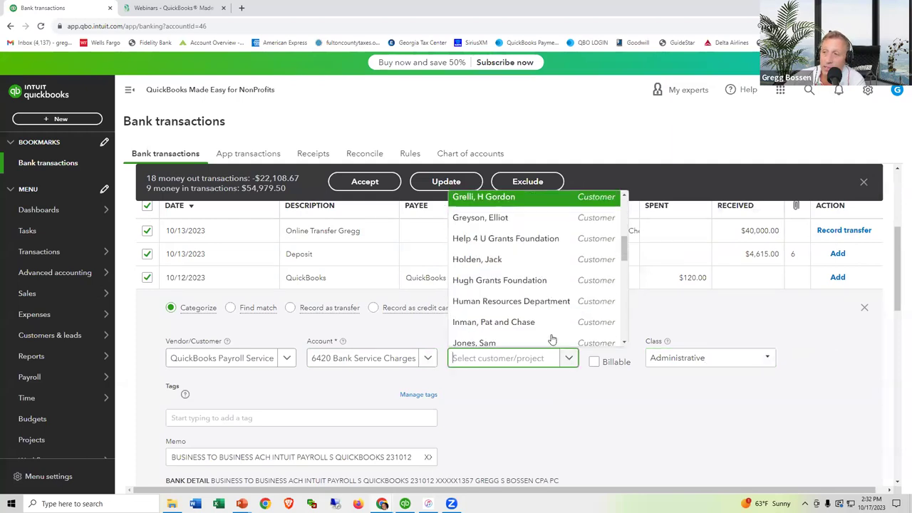
pyautogui.click(525, 239)
pyautogui.scroll(-3, 579, 409)
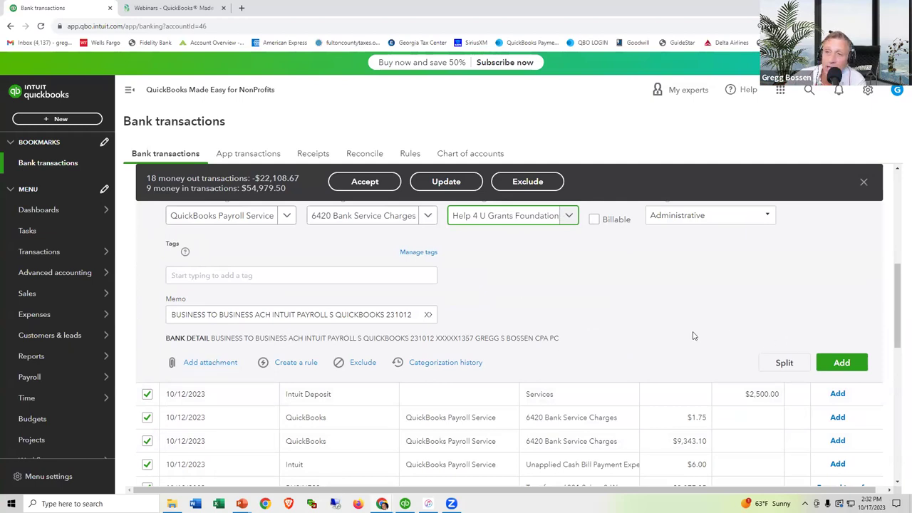
pyautogui.scroll(3, 666, 339)
pyautogui.scroll(3, 664, 341)
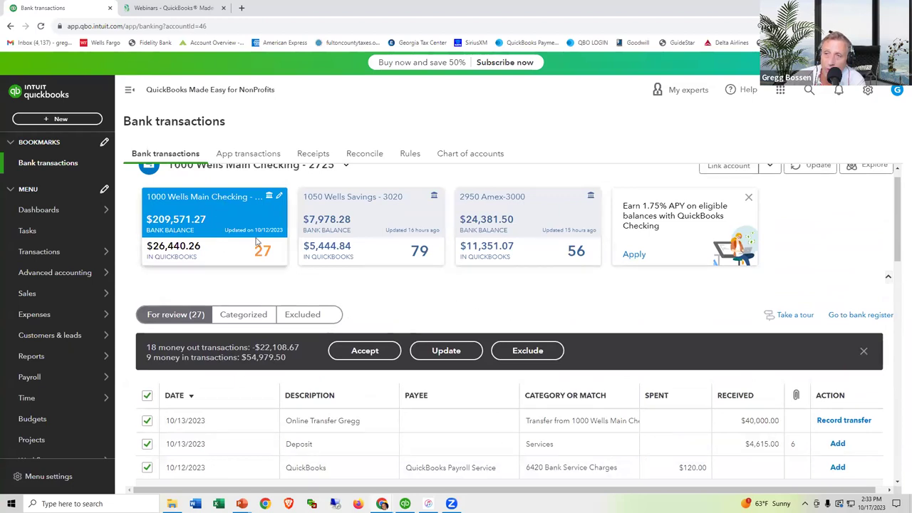
# Duplicate the Bank transactions browser tab into a second tab.
pyautogui.scroll(-5, 275, 285)
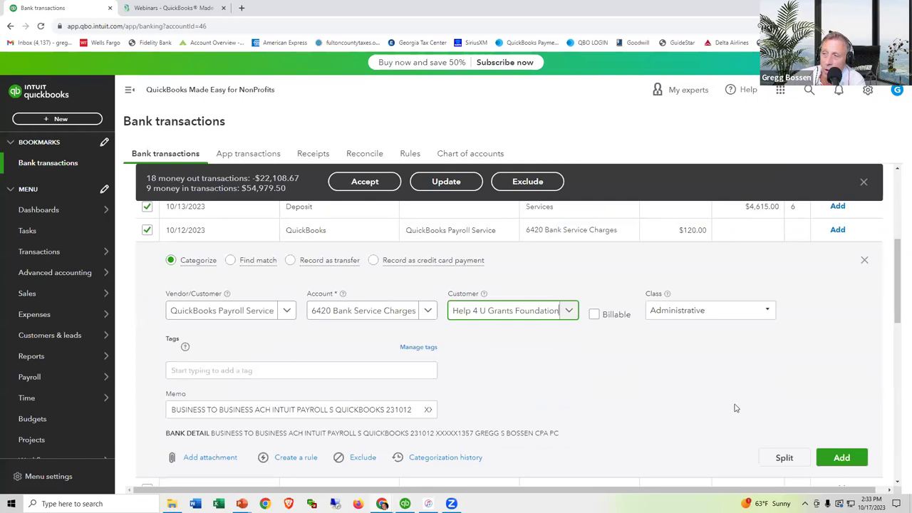
pyautogui.scroll(4, 714, 406)
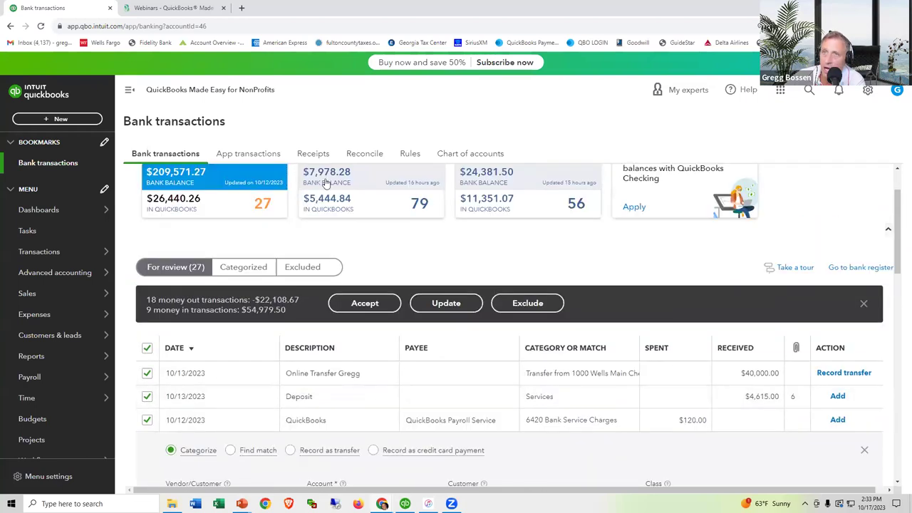
pyautogui.rightClick(85, 11)
pyautogui.press('Escape')
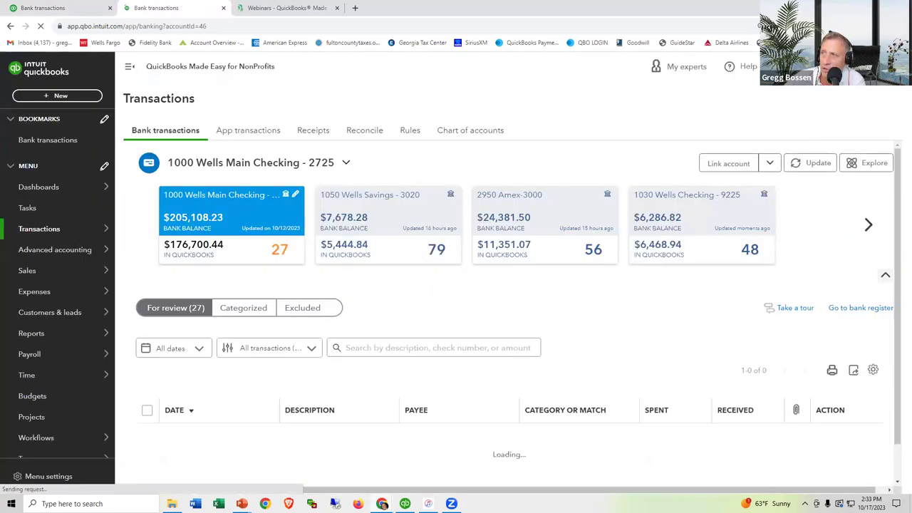
pyautogui.click(868, 93)
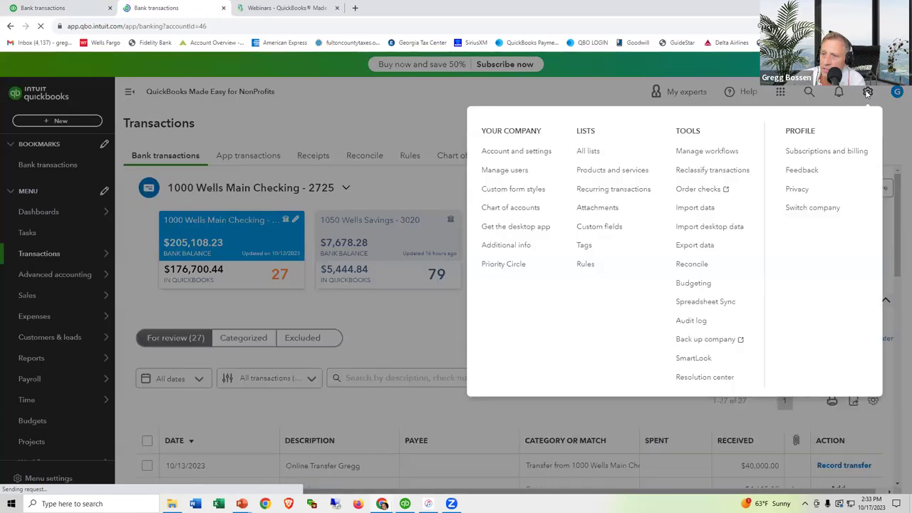
# Open the Chart of accounts in the second tab, showing $176,700.44 booked.
pyautogui.click(512, 207)
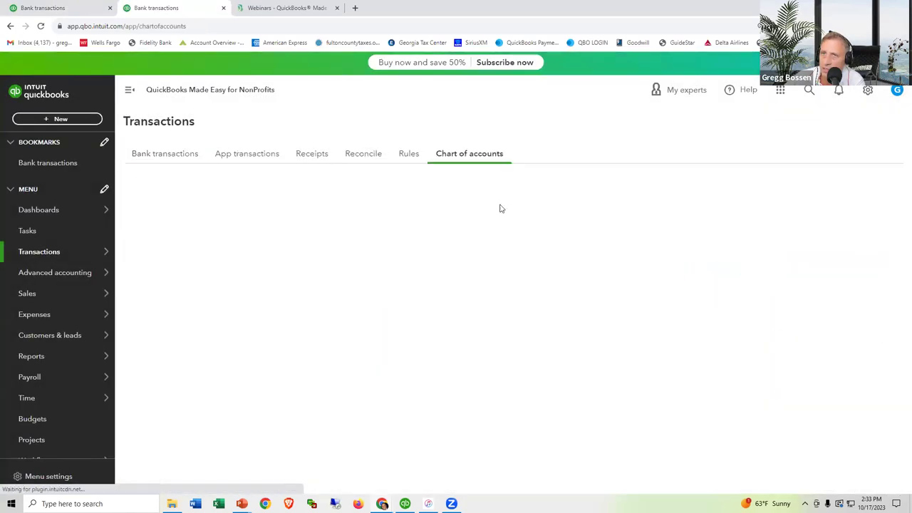
pyautogui.click(75, 10)
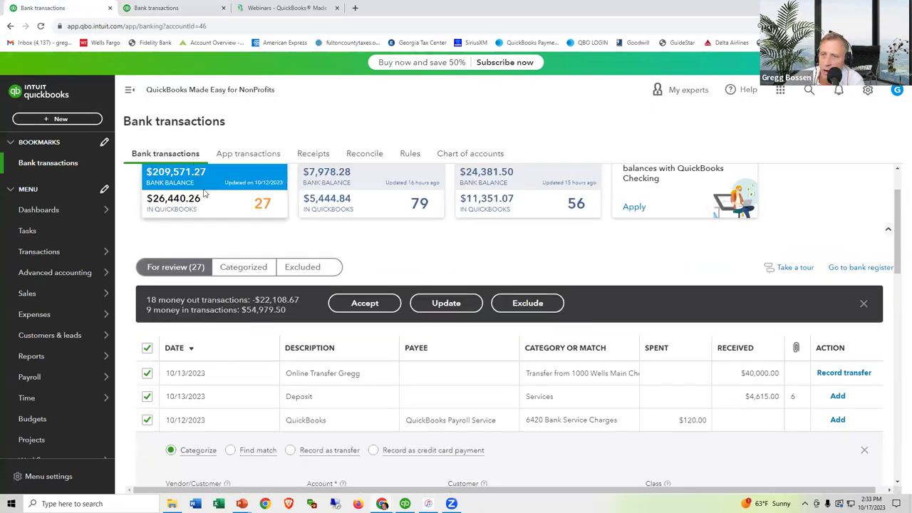
pyautogui.scroll(1, 205, 200)
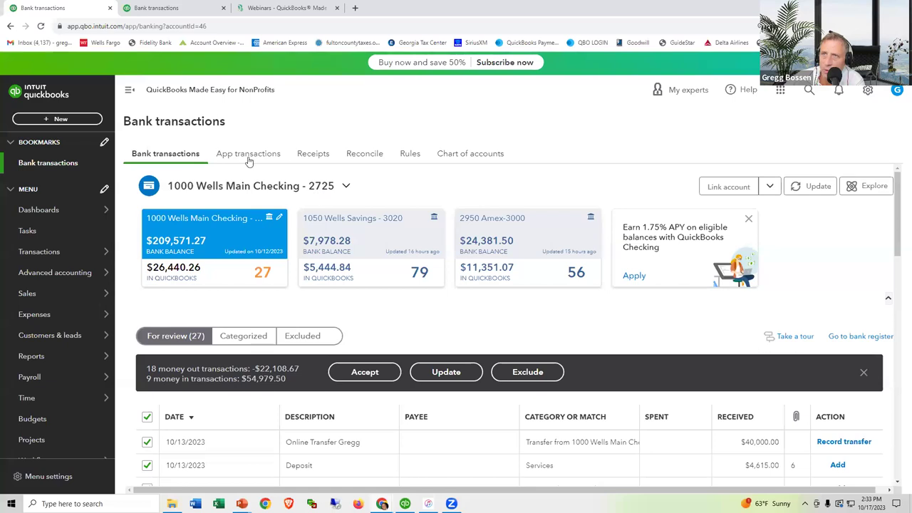
pyautogui.click(184, 8)
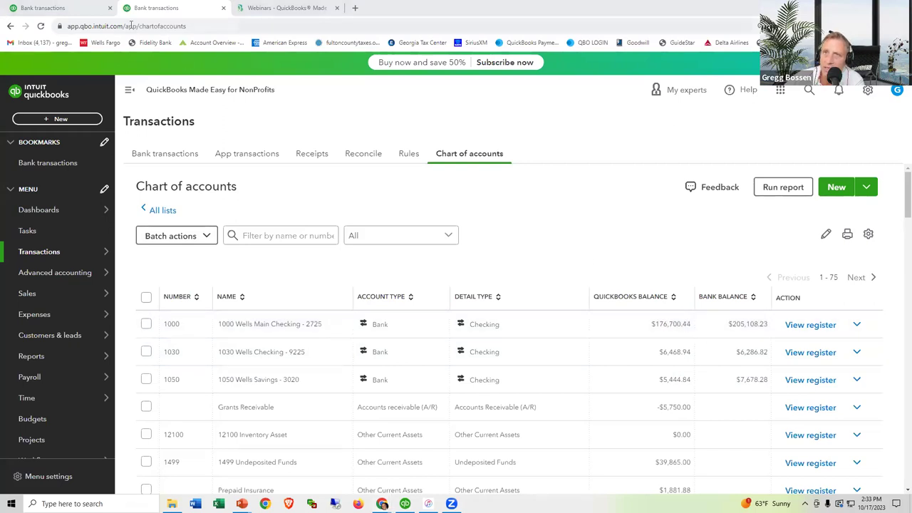
# Add the $120.00 QuickBooks Payroll Service charge from the Bank transactions tab.
pyautogui.click(86, 13)
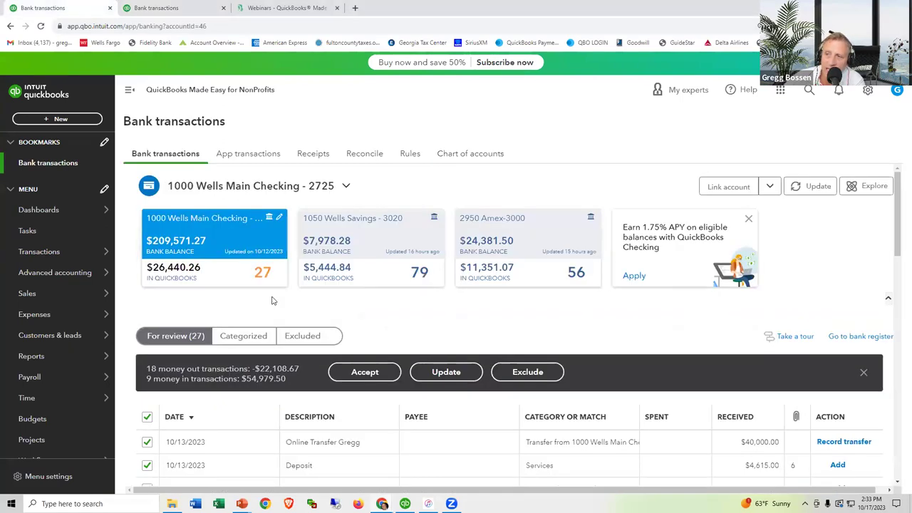
pyautogui.scroll(-5, 290, 308)
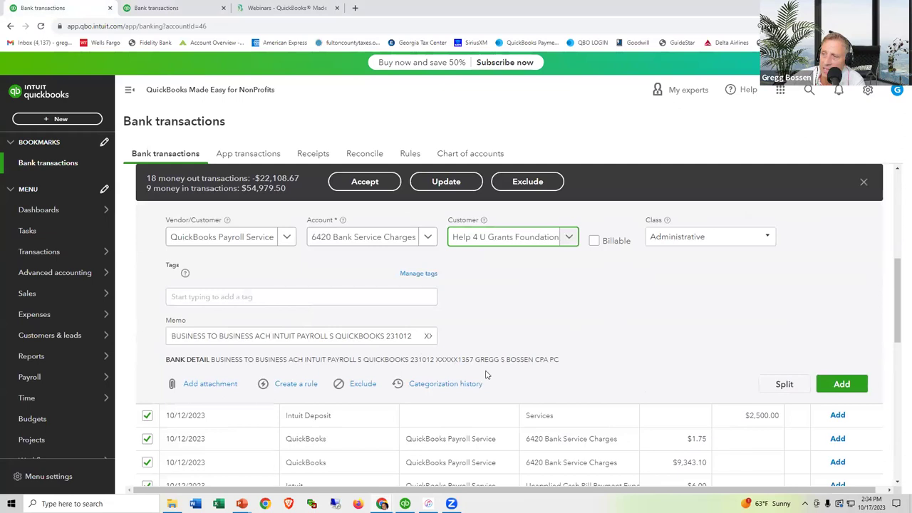
pyautogui.scroll(1, 463, 308)
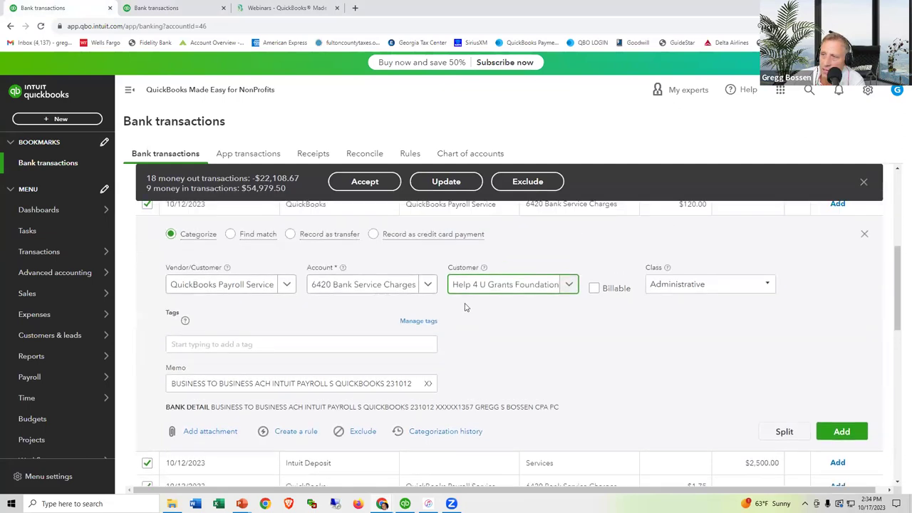
pyautogui.scroll(1, 465, 307)
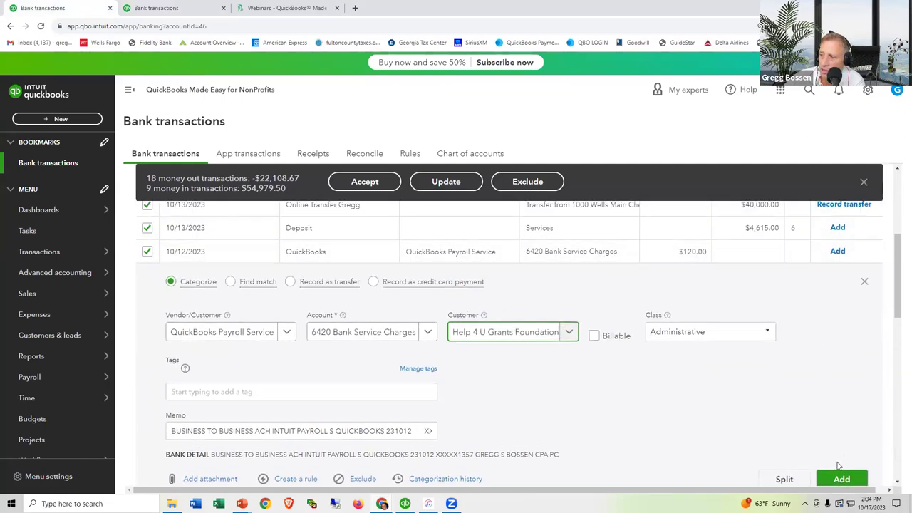
pyautogui.click(841, 479)
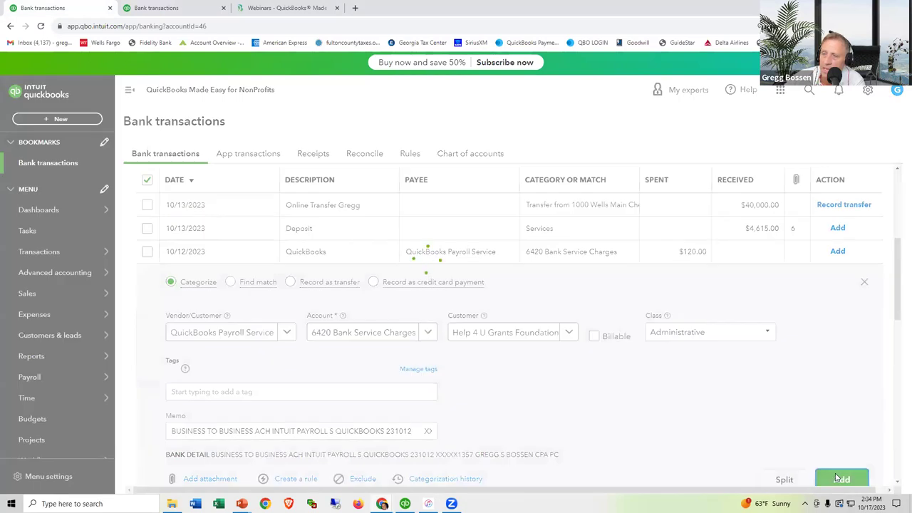
# Reload the Chart of accounts to show $176,580.44, then return to the 26 remaining transactions.
pyautogui.scroll(3, 632, 302)
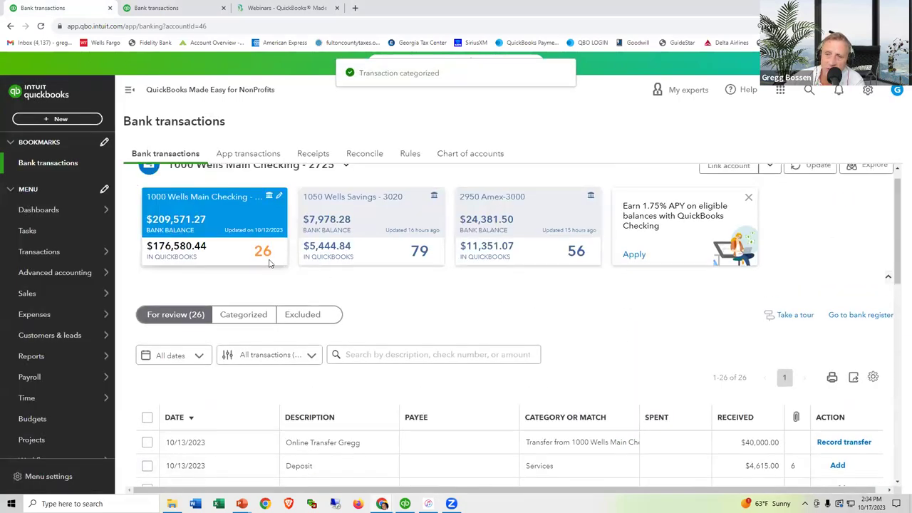
pyautogui.click(178, 8)
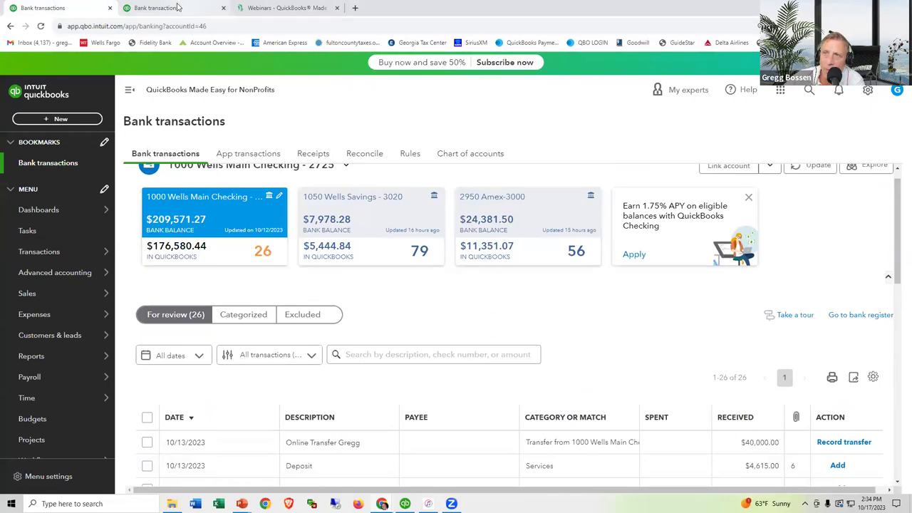
pyautogui.click(40, 26)
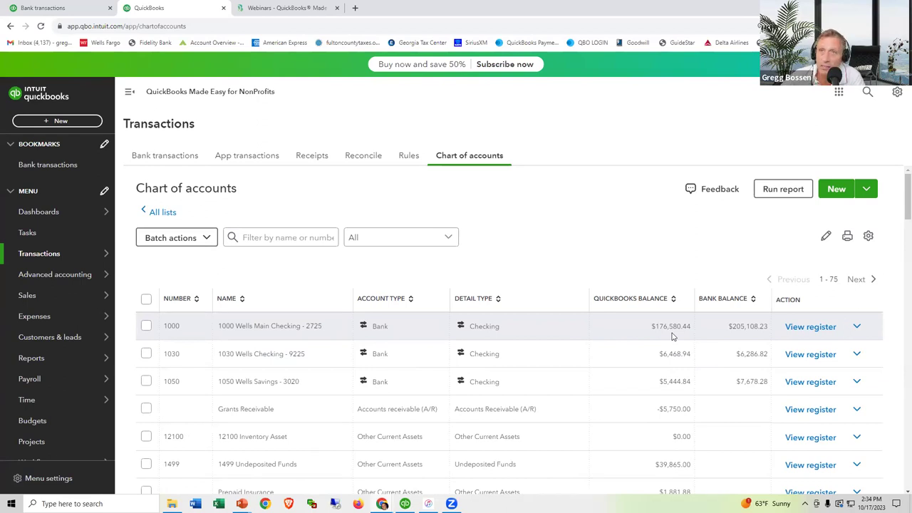
pyautogui.click(75, 10)
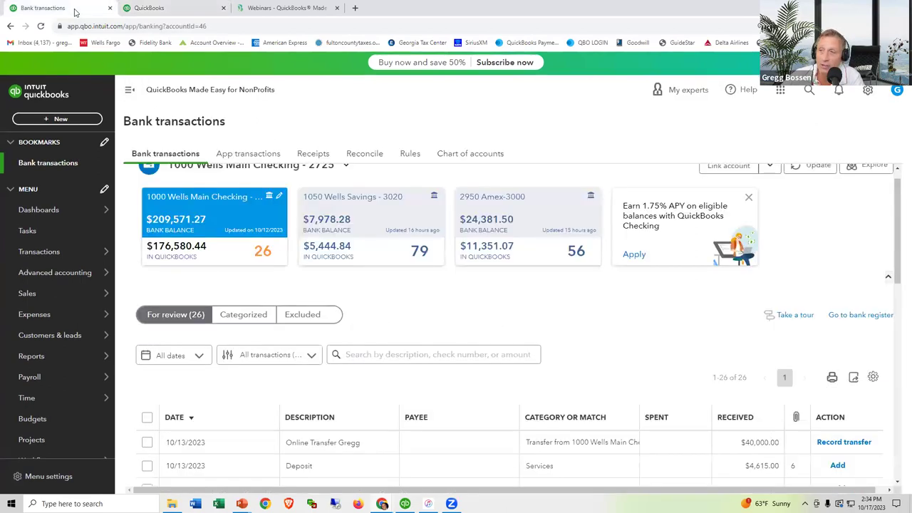
pyautogui.scroll(-3, 543, 324)
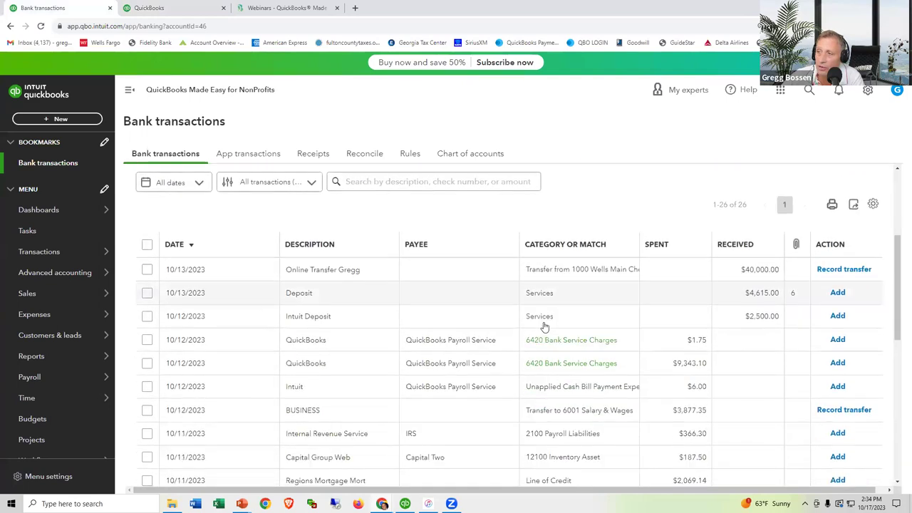
pyautogui.scroll(-1, 543, 325)
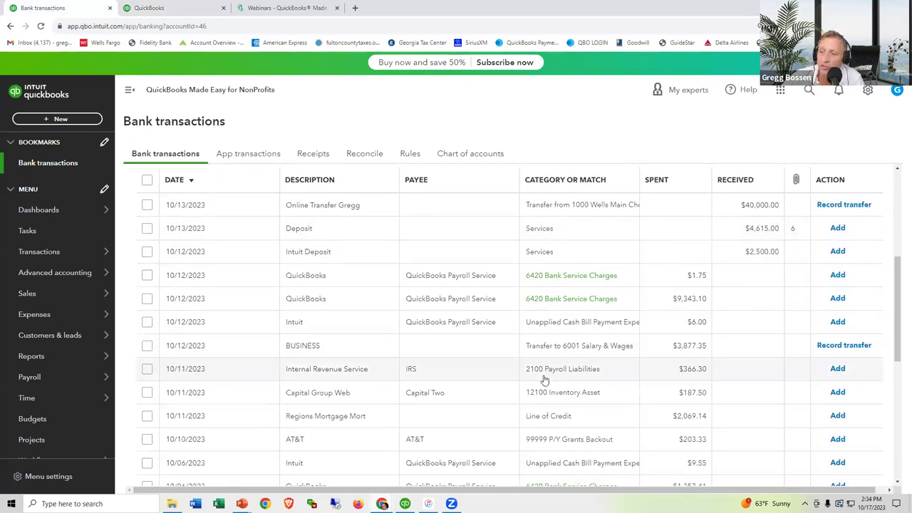
# Split the $9,343.10 payroll payment with both lines categorized as 6001 Salary & Wages.
pyautogui.click(481, 302)
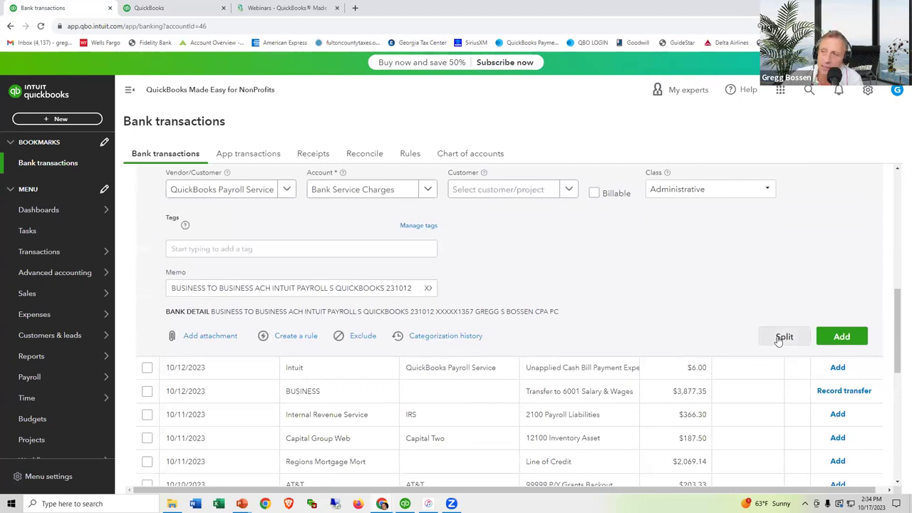
pyautogui.click(781, 338)
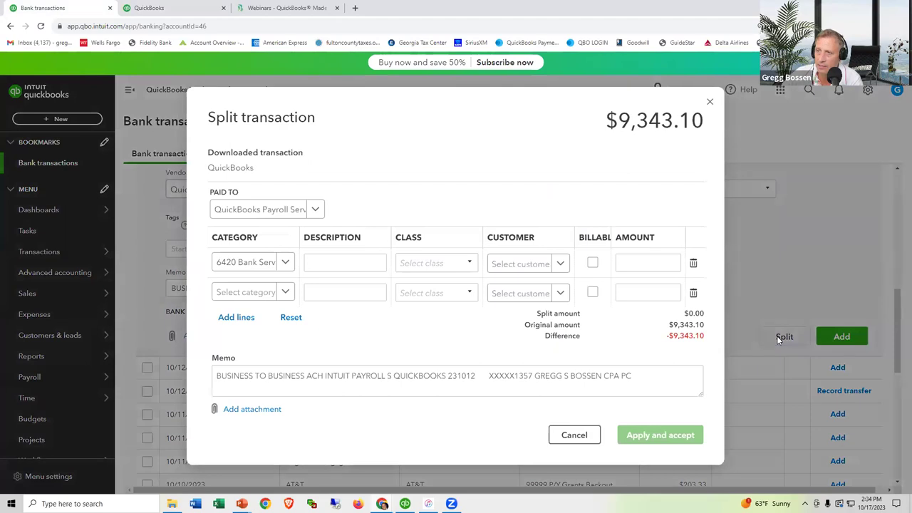
pyautogui.click(217, 263)
pyautogui.write('sal')
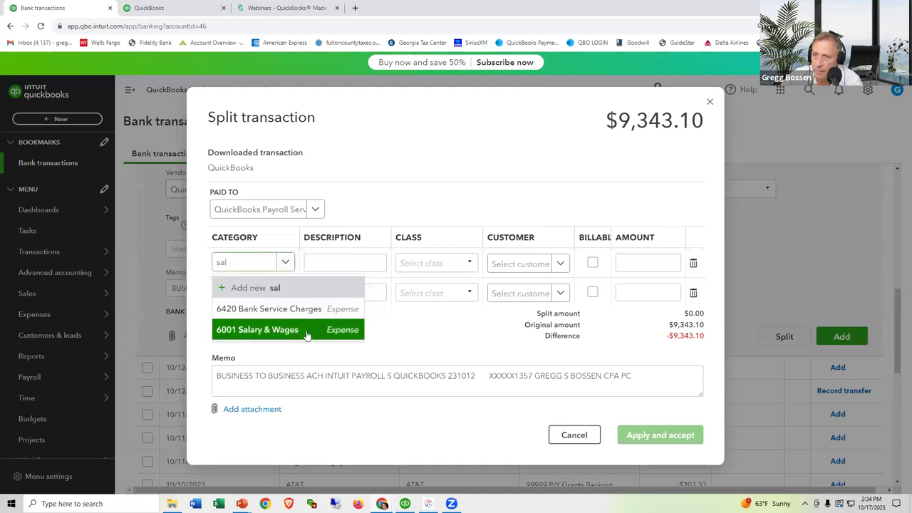
pyautogui.click(309, 330)
pyautogui.click(256, 294)
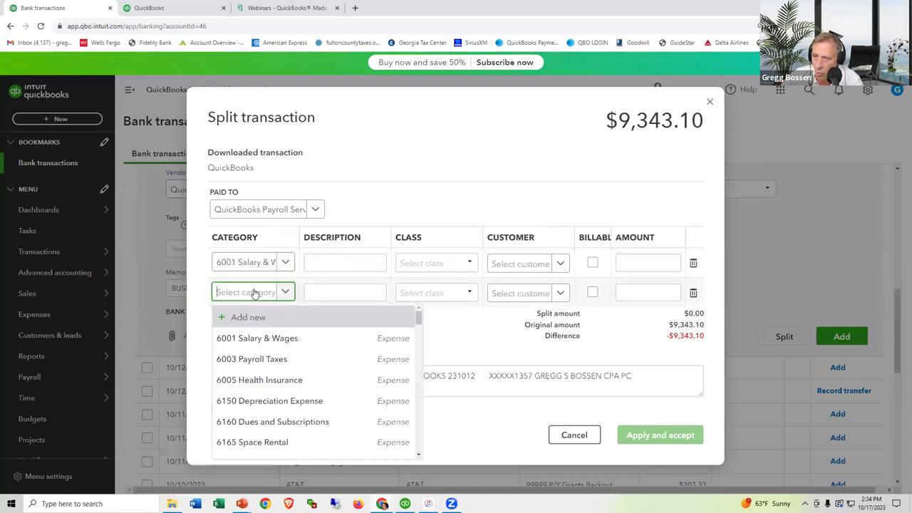
pyautogui.write('sal')
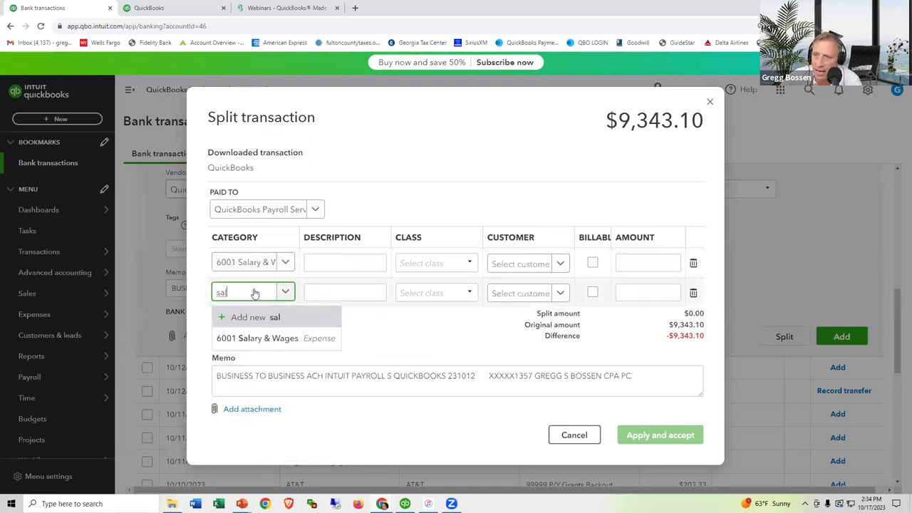
pyautogui.click(275, 337)
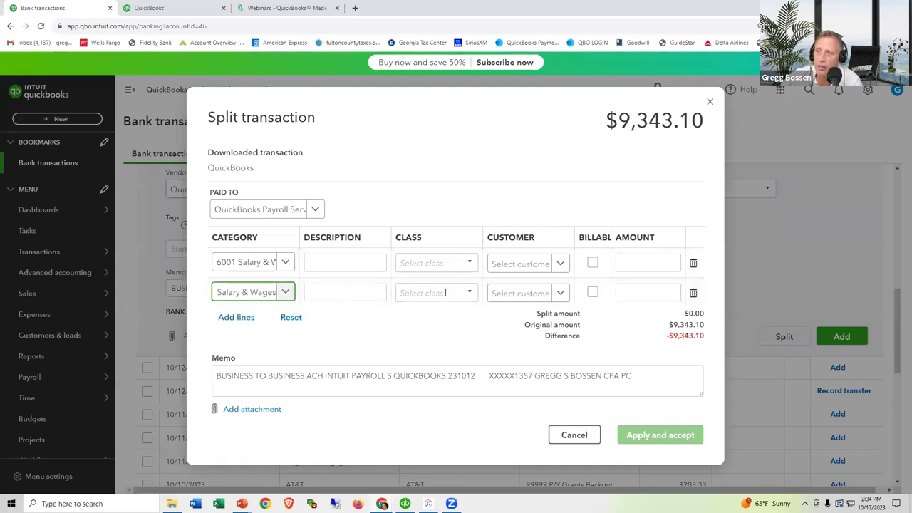
# Give the first split line class Go-Green Guidance Center and customer Human Resources Department.
pyautogui.click(466, 264)
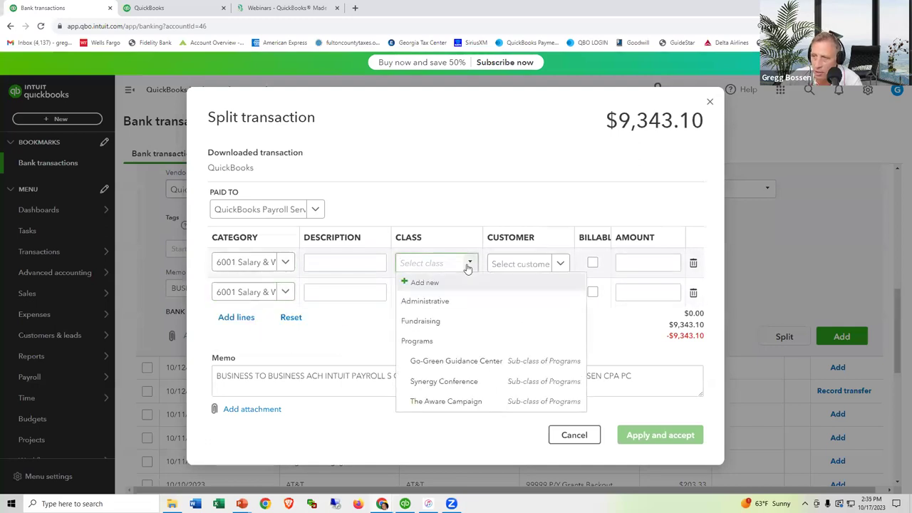
pyautogui.click(468, 361)
pyautogui.click(470, 293)
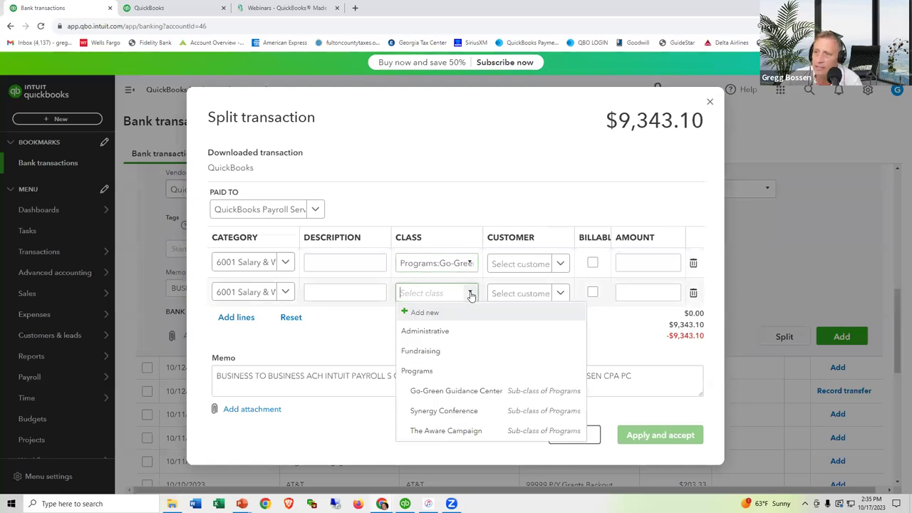
pyautogui.click(560, 263)
pyautogui.scroll(-5, 584, 377)
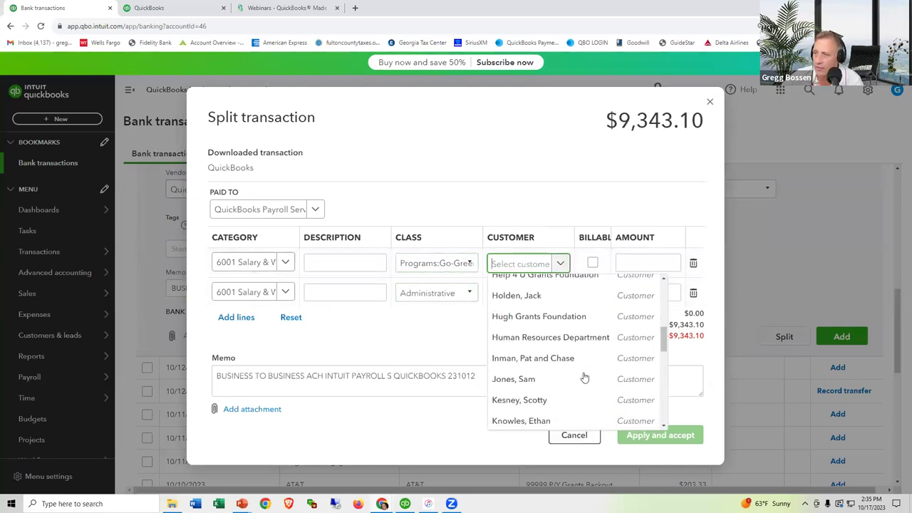
pyautogui.click(569, 335)
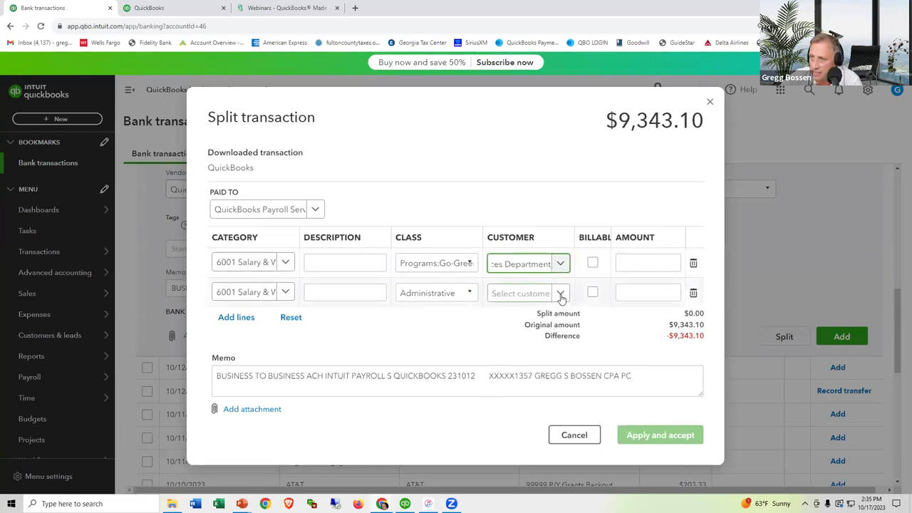
pyautogui.click(562, 295)
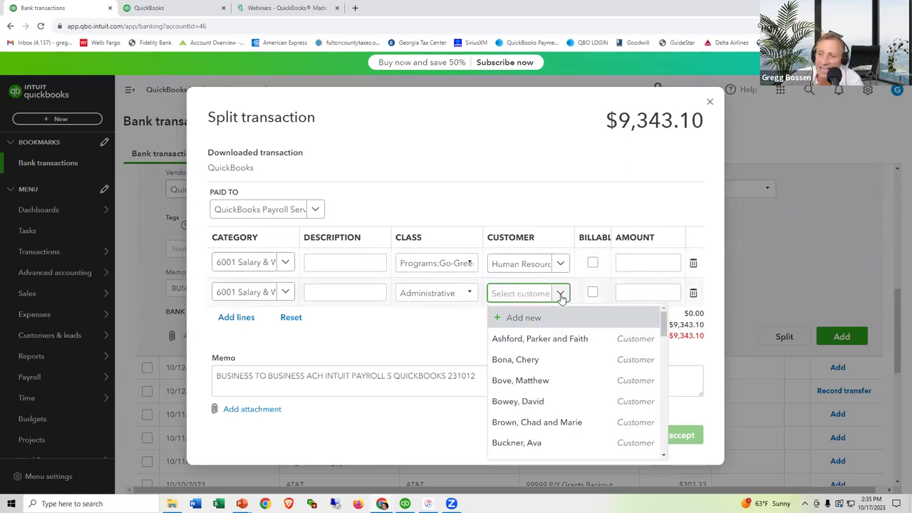
# Enter split amounts of 5,000.00 and 4,343.10, leaving a $0.00 difference.
pyautogui.click(625, 264)
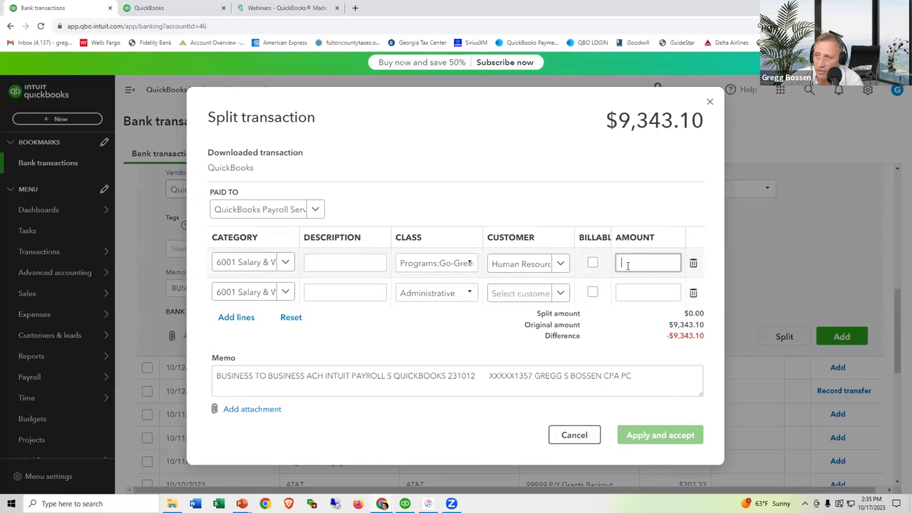
pyautogui.write('5600')
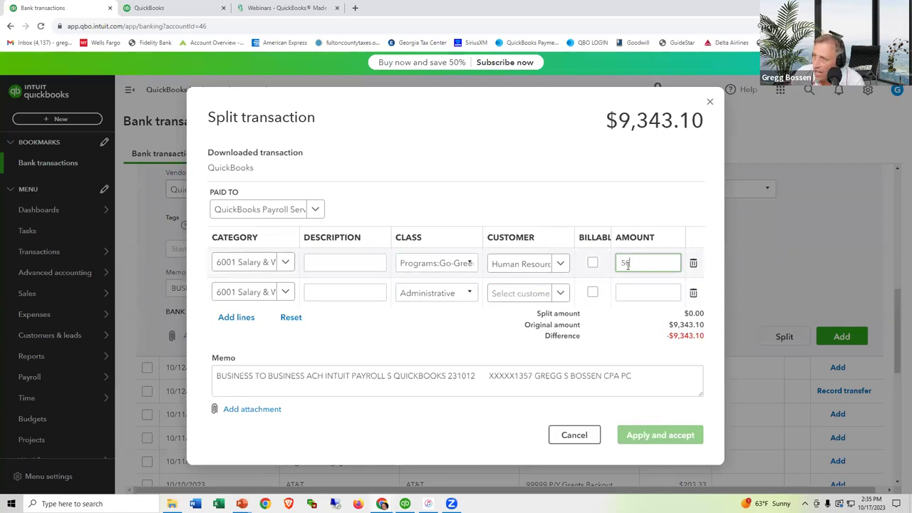
pyautogui.write('.00')
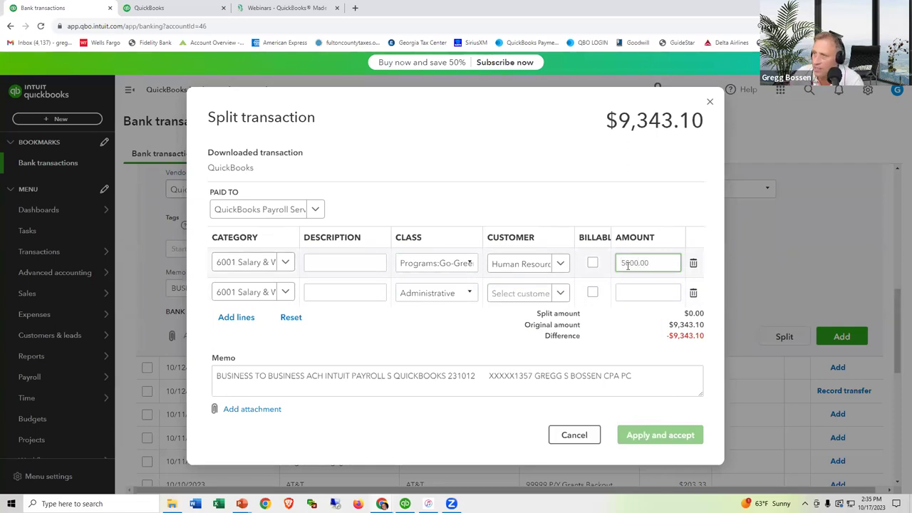
pyautogui.press('Tab')
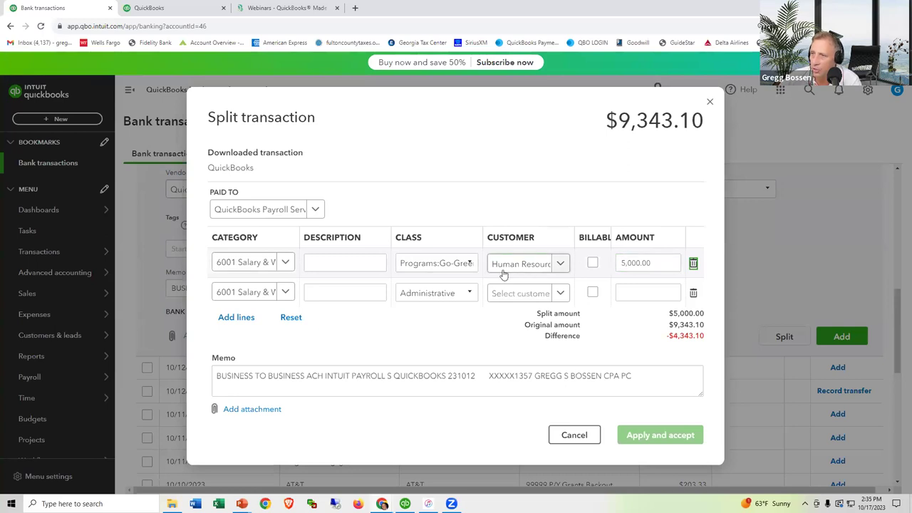
pyautogui.click(560, 263)
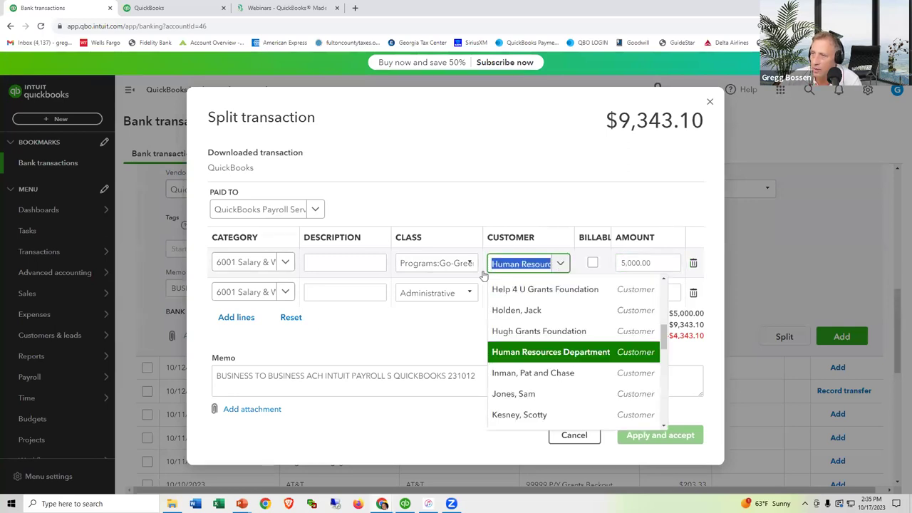
pyautogui.click(671, 293)
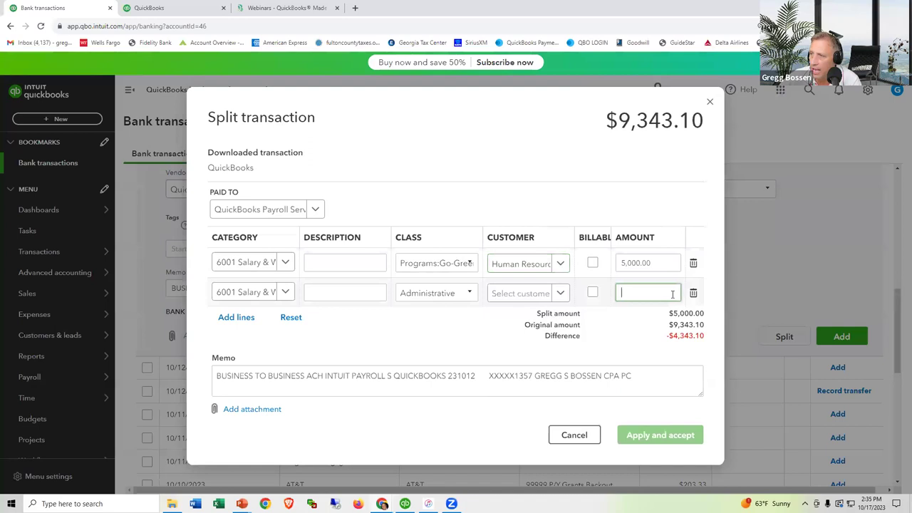
pyautogui.write('4343')
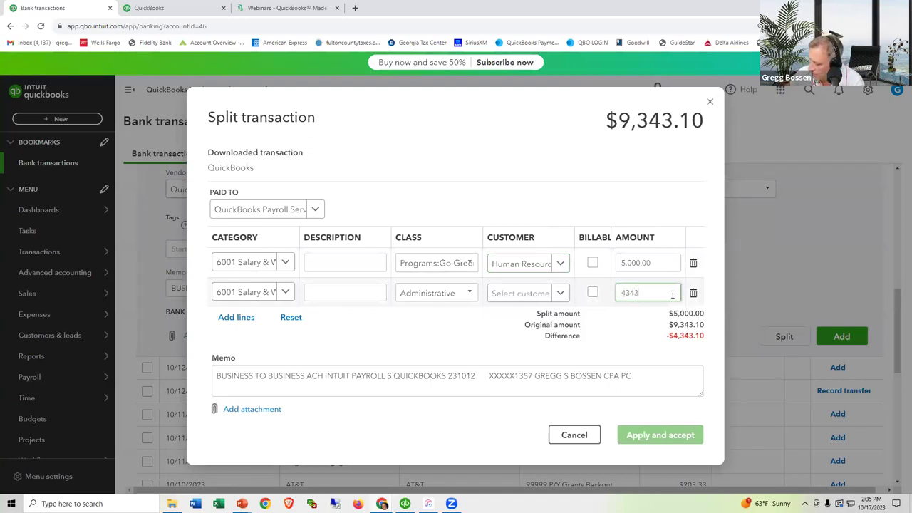
pyautogui.write('.10')
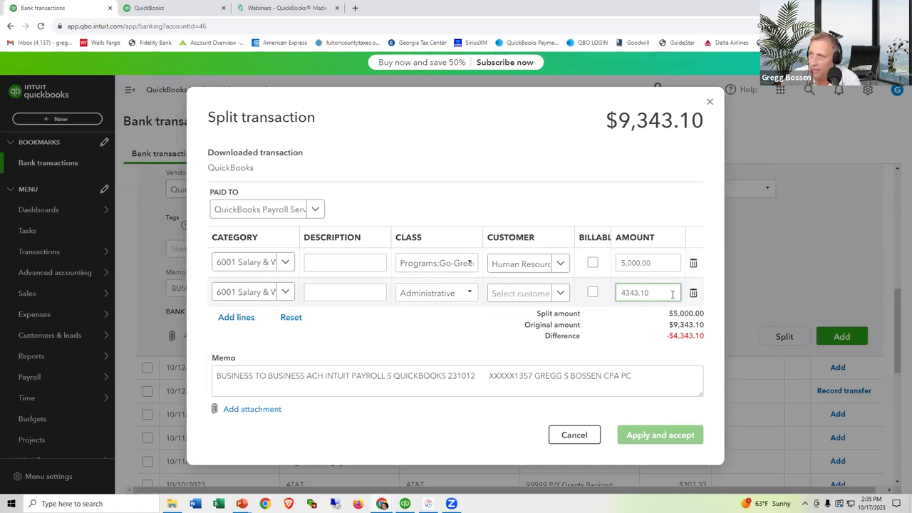
pyautogui.press('Tab')
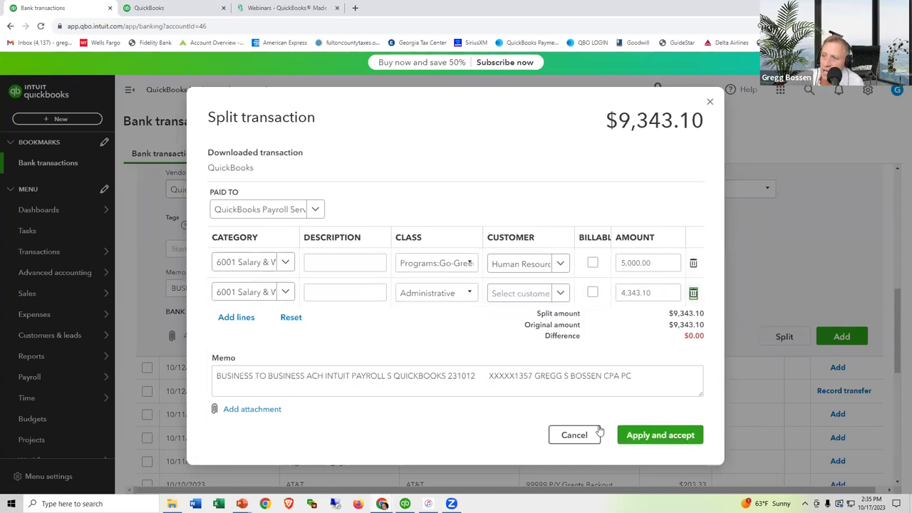
# Add the $9,343.10 split payroll payment to the books and decline the same-category rule for QuickBooks expenses.
pyautogui.click(157, 8)
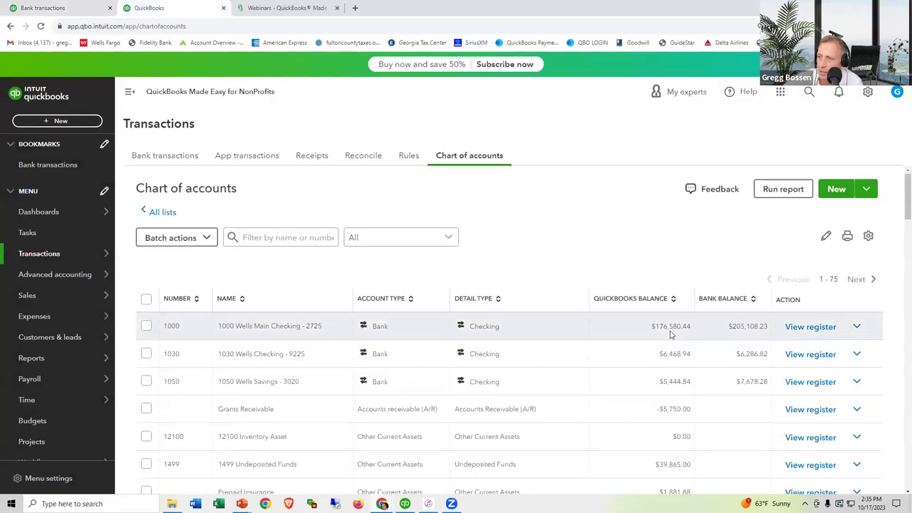
pyautogui.click(43, 7)
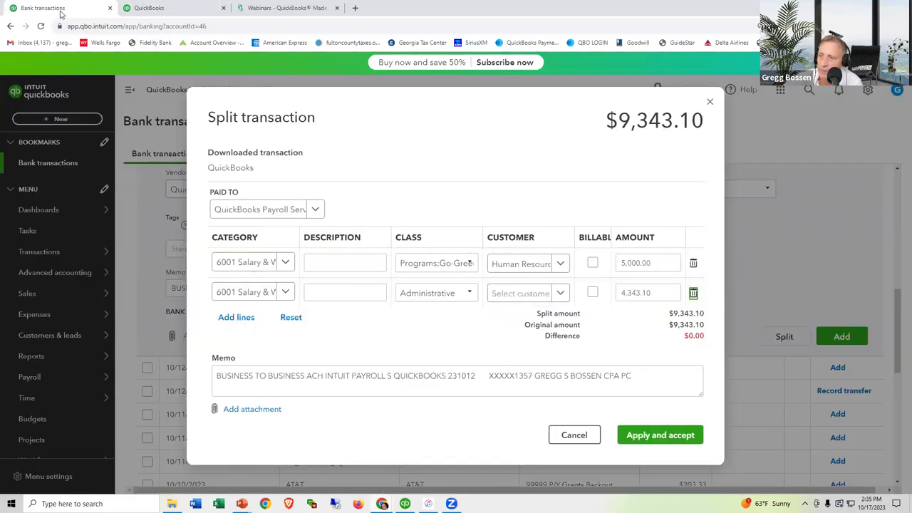
pyautogui.click(643, 435)
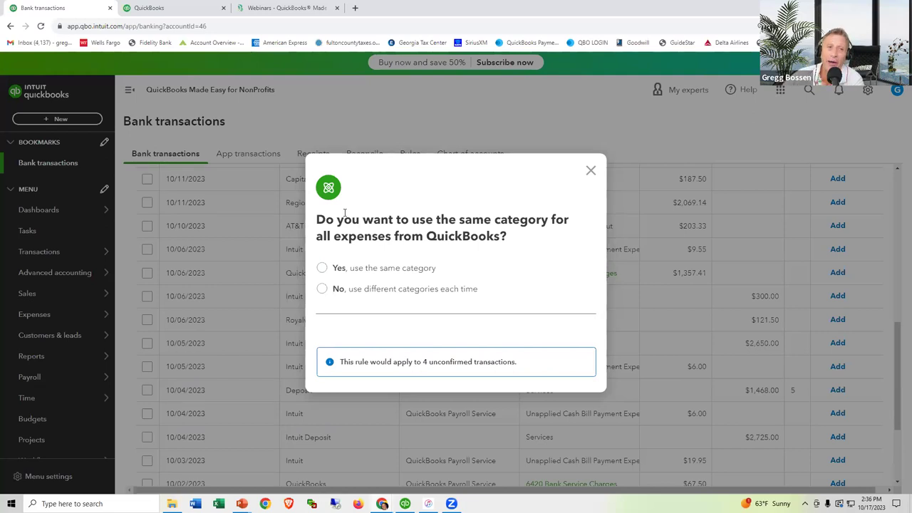
pyautogui.click(322, 290)
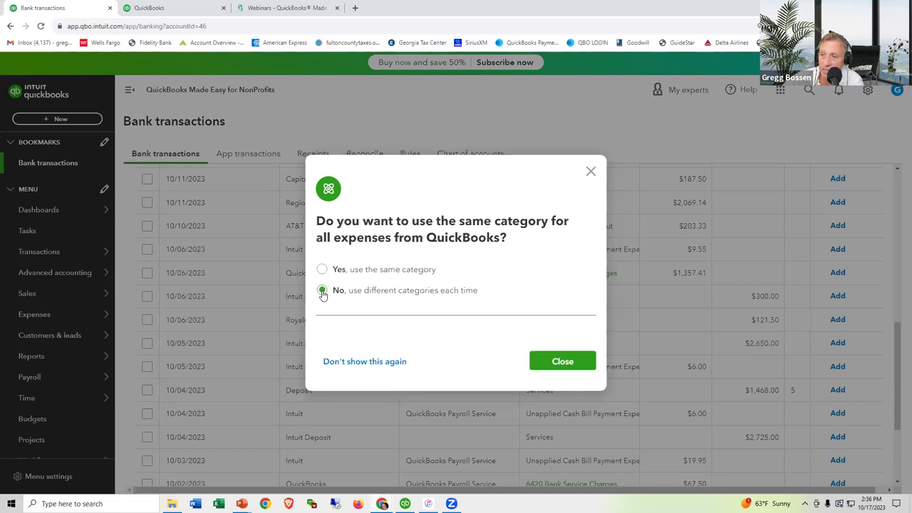
pyautogui.click(559, 362)
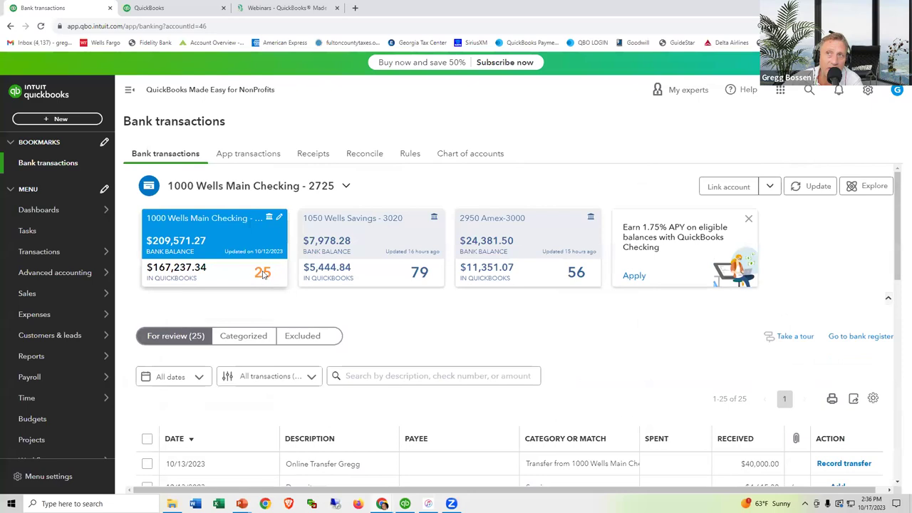
# Reload the chart of accounts to confirm Wells Main Checking at $167,237.34, then return to Bank transactions.
pyautogui.click(162, 7)
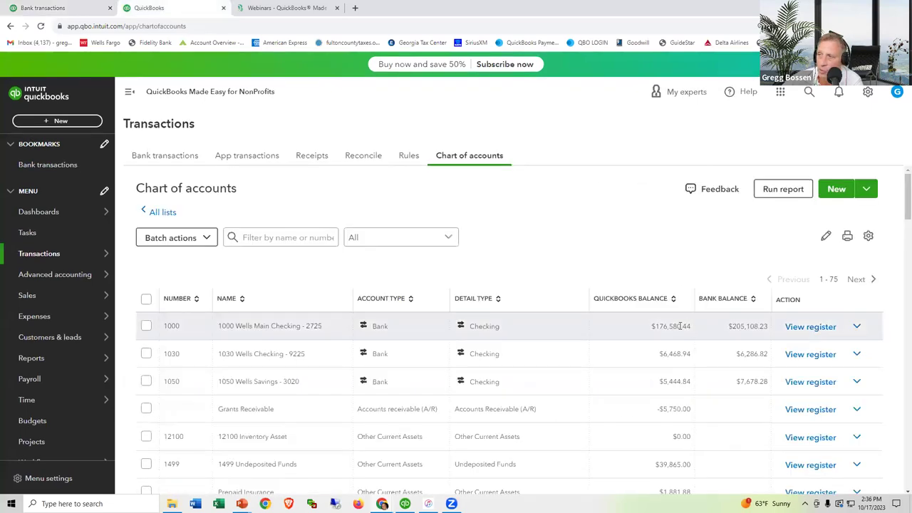
pyautogui.click(41, 26)
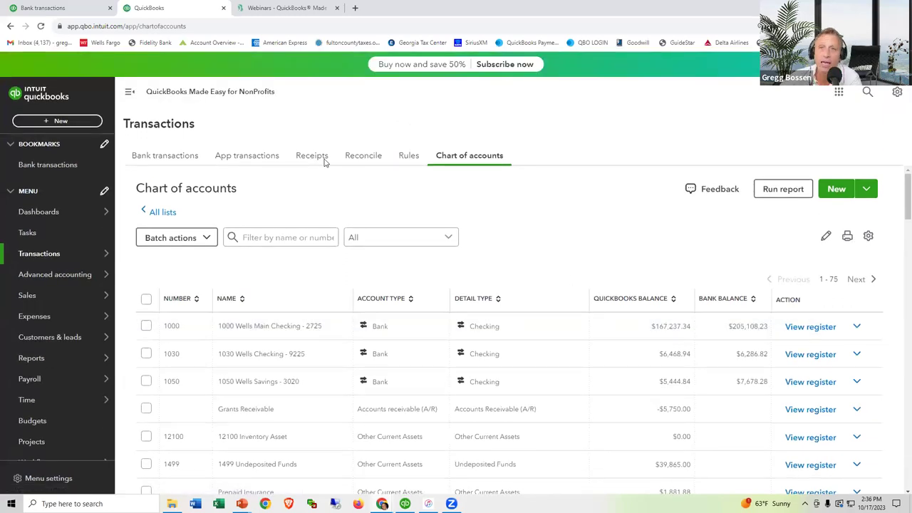
pyautogui.click(68, 8)
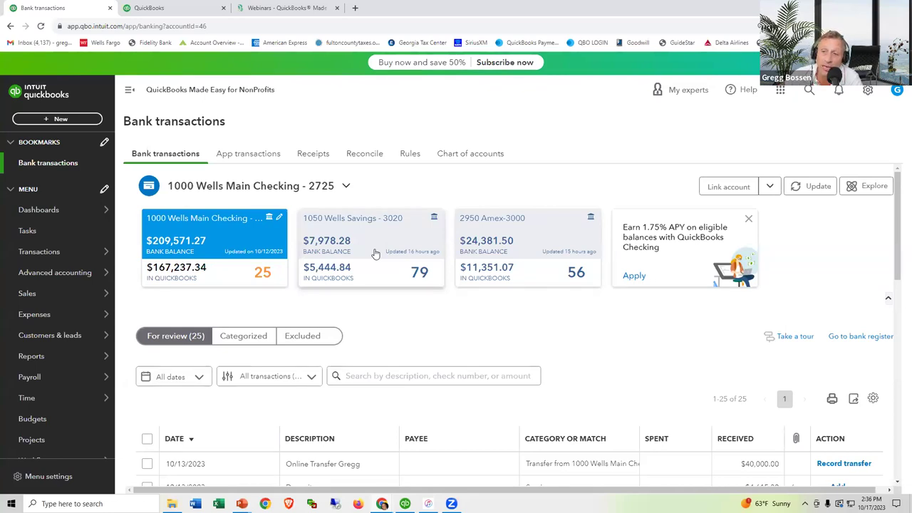
# Undo the categorized $120.00 QuickBooks bank charge on the Categorized list.
pyautogui.click(244, 337)
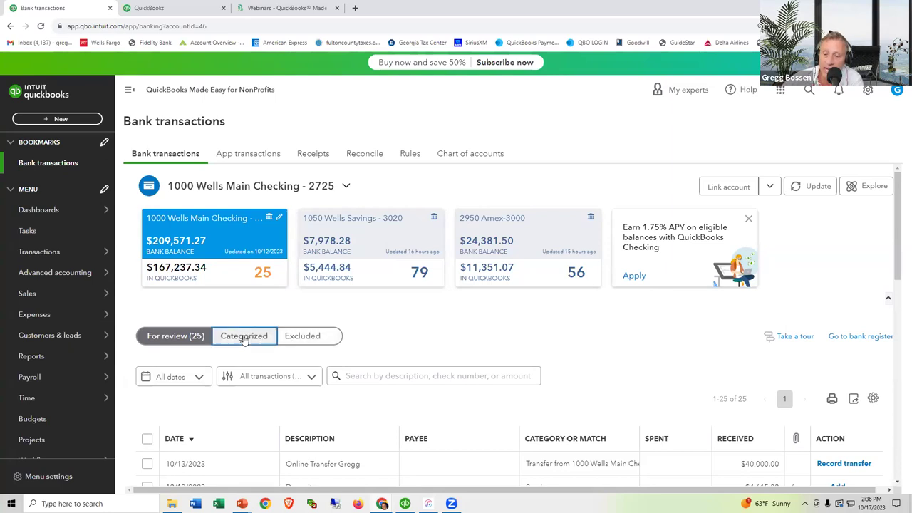
pyautogui.scroll(-1, 335, 399)
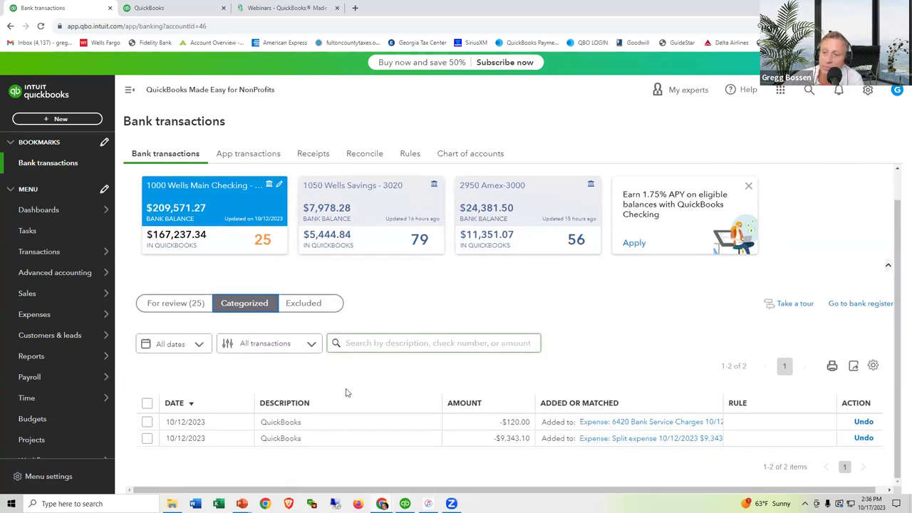
pyautogui.click(862, 422)
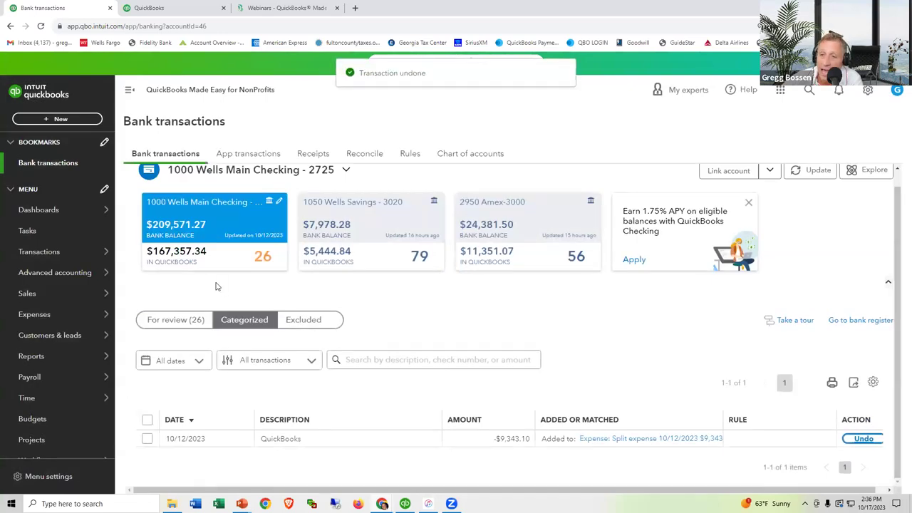
# Check the For review list for the returned charge, then switch to QuickBooks Desktop's Bank Feeds.
pyautogui.click(167, 320)
pyautogui.scroll(-5, 242, 334)
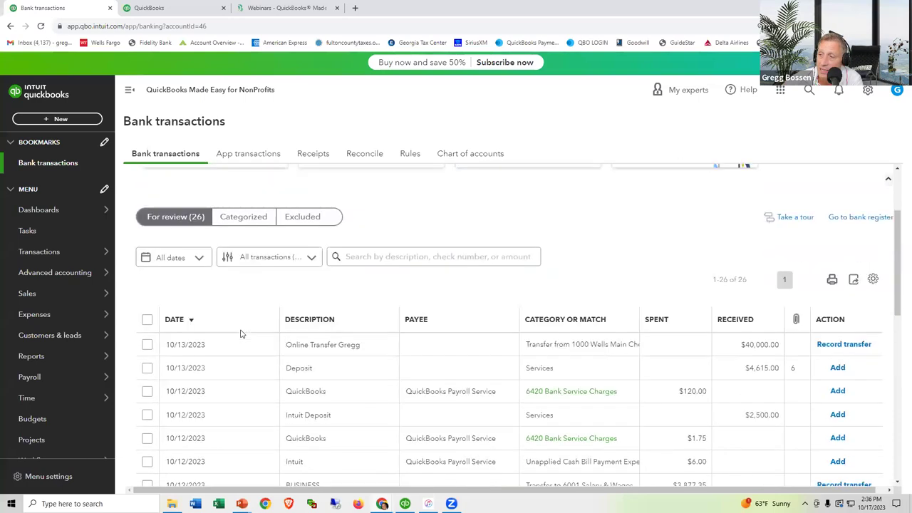
pyautogui.scroll(-4, 242, 334)
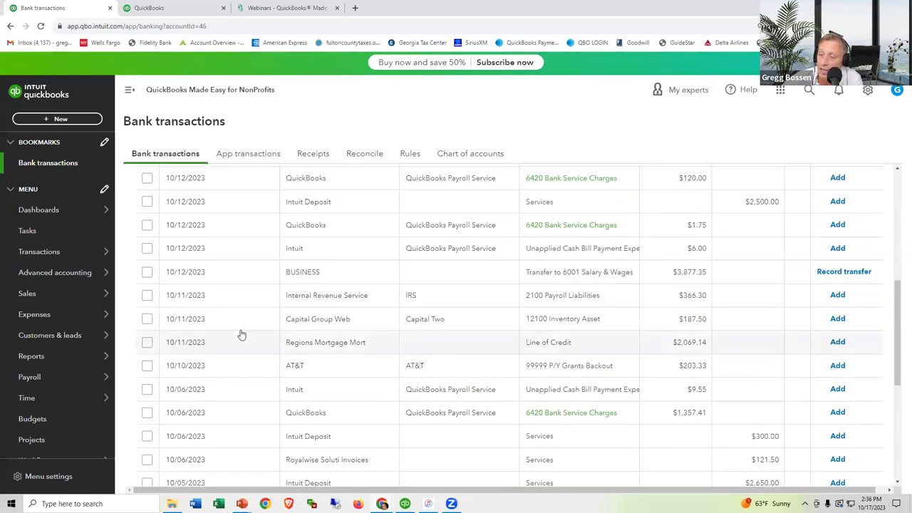
pyautogui.scroll(-4, 242, 334)
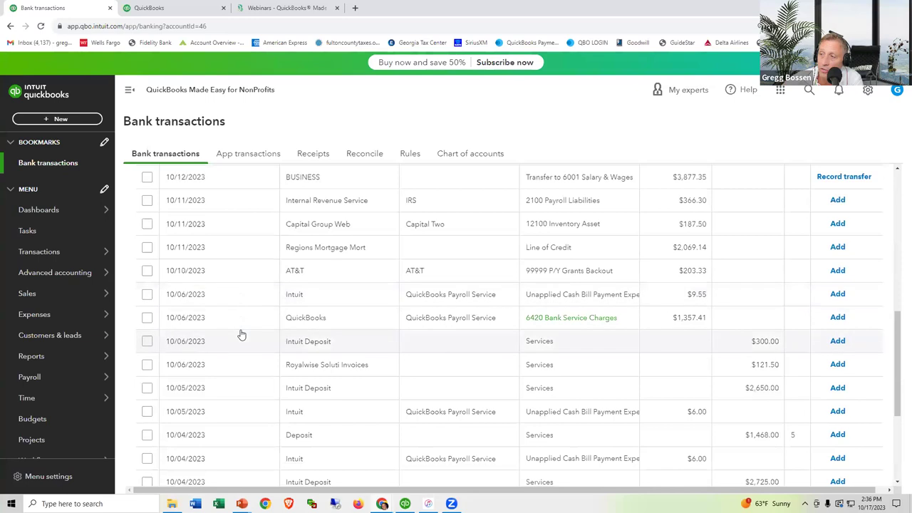
pyautogui.scroll(2, 242, 334)
pyautogui.scroll(10, 241, 334)
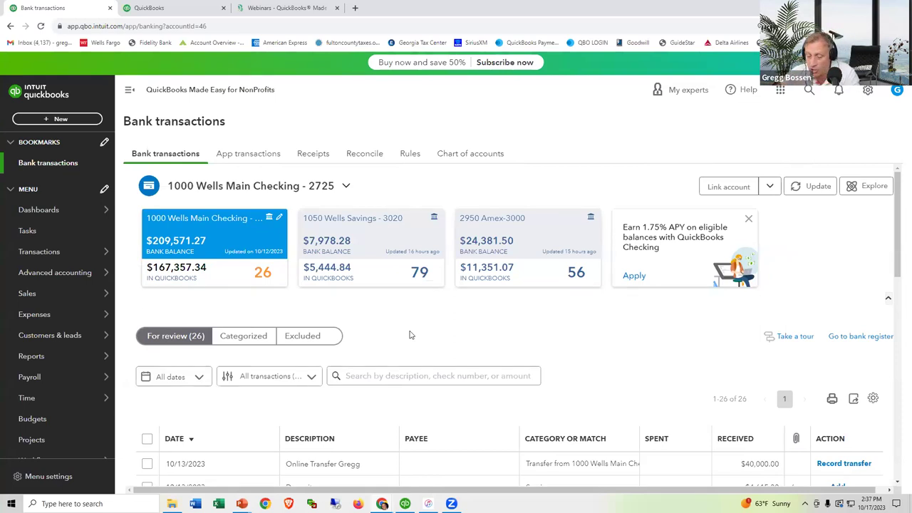
pyautogui.hotkey('alt', 'Tab')
pyautogui.hotkey('alt', 'Tab')
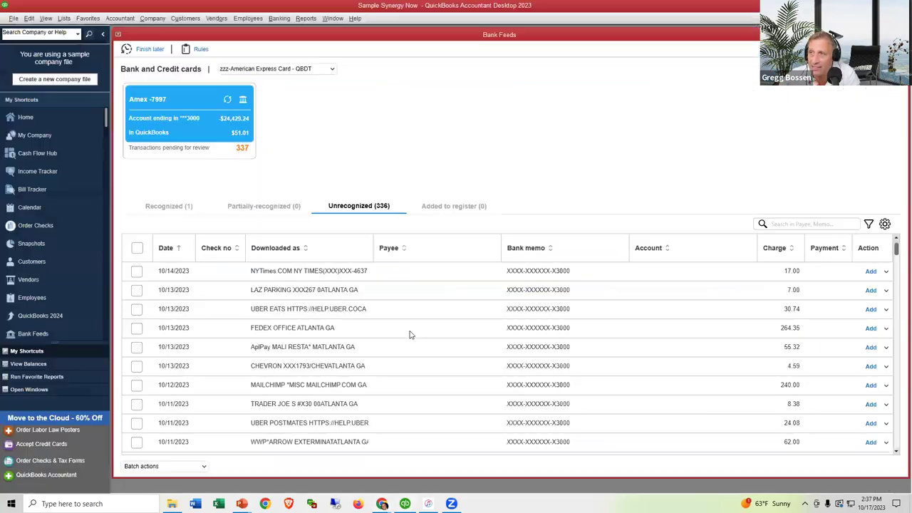
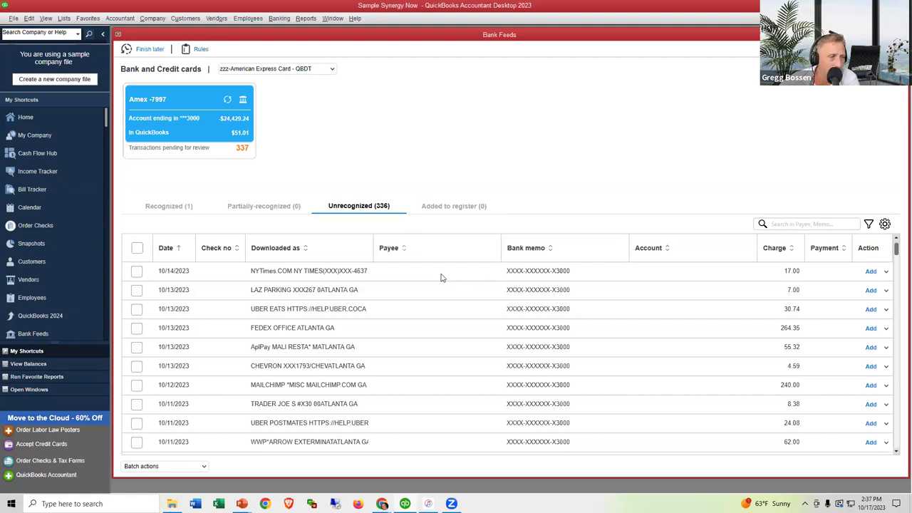
# Expand the $17.00 NYTimes charge's details and set payee AT&T with the Telephone account.
pyautogui.click(425, 275)
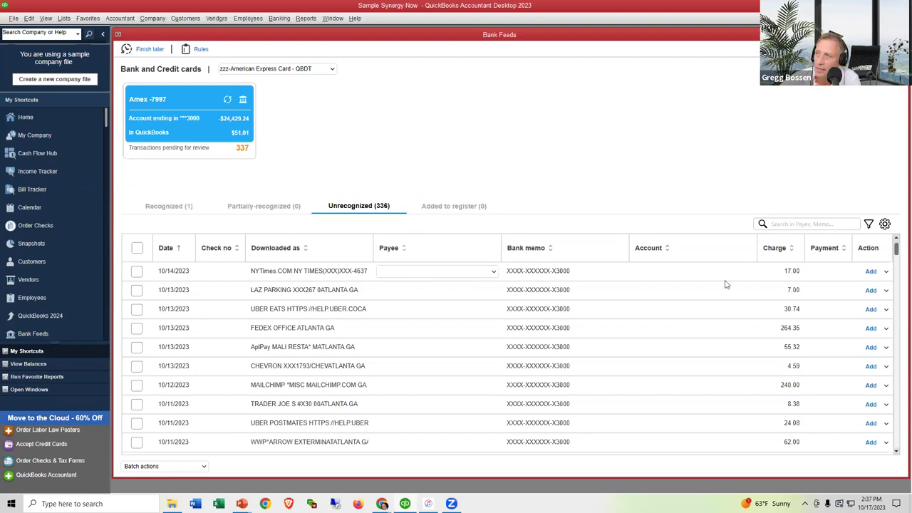
pyautogui.click(886, 273)
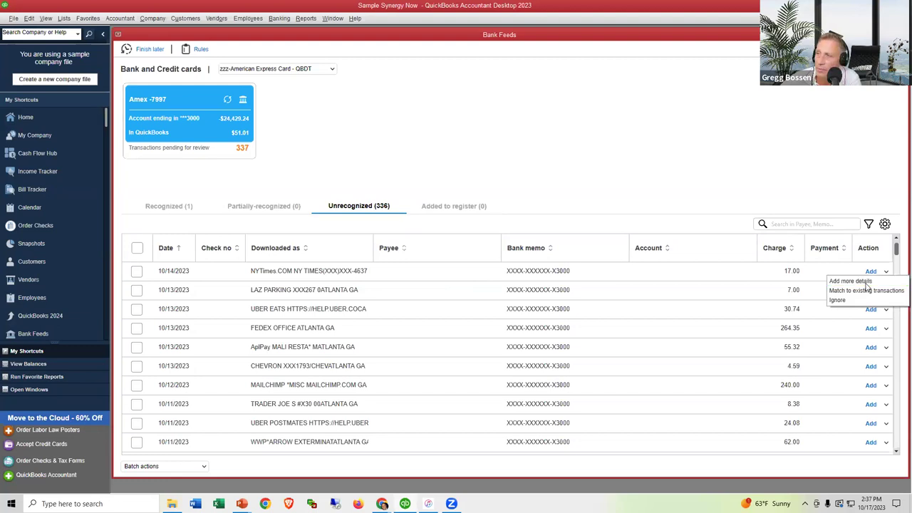
pyautogui.click(866, 283)
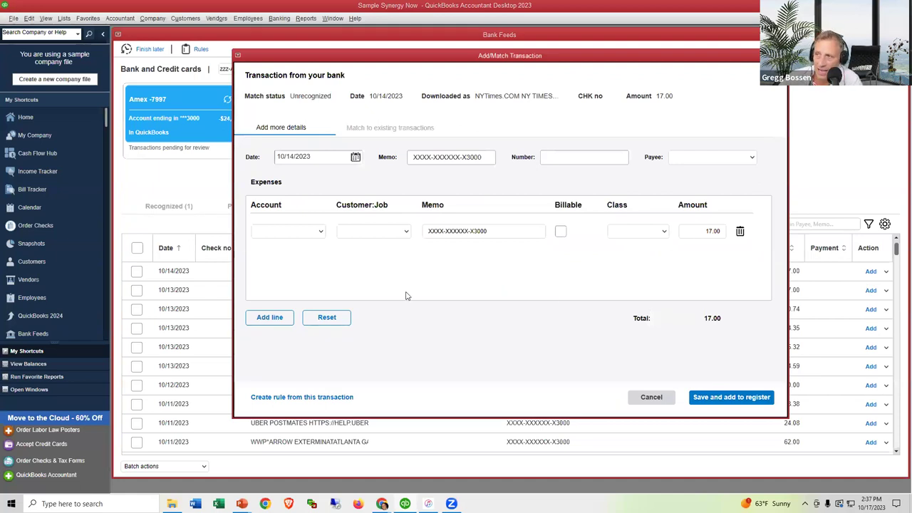
pyautogui.click(751, 157)
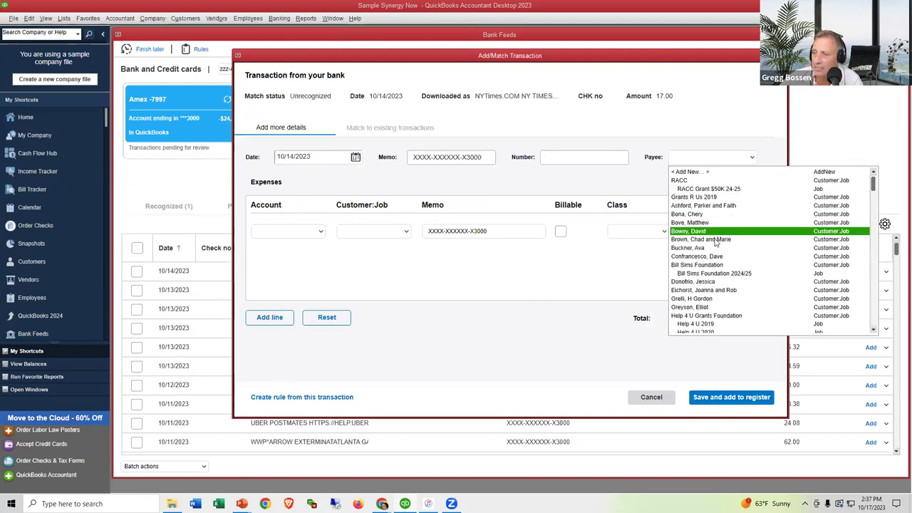
pyautogui.scroll(-10, 716, 239)
pyautogui.click(710, 241)
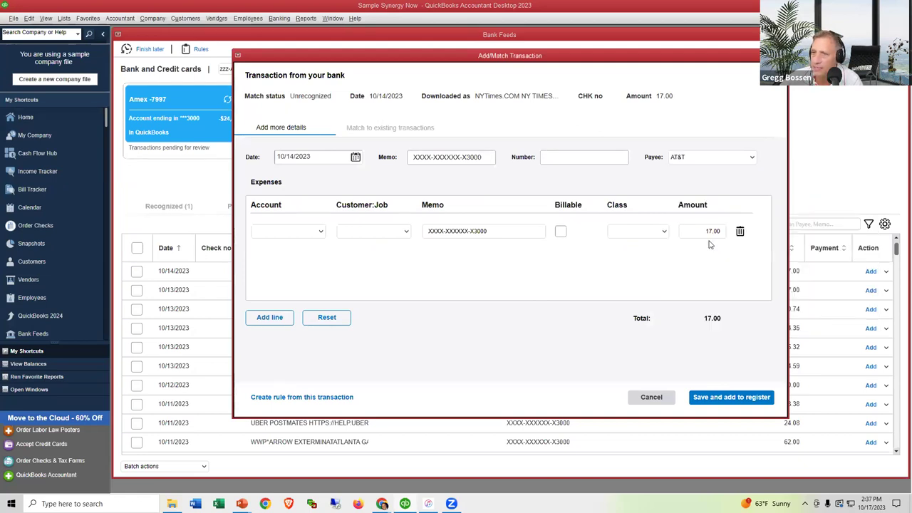
pyautogui.click(277, 232)
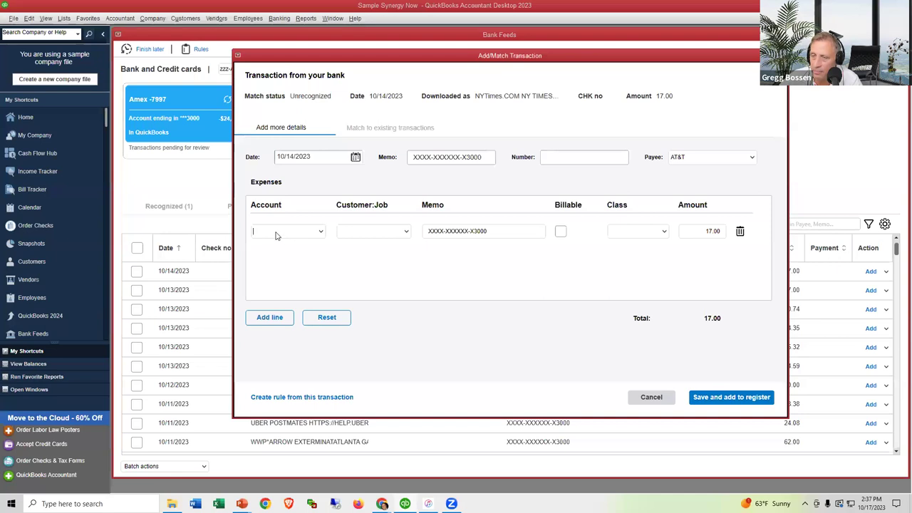
pyautogui.write('Telephone')
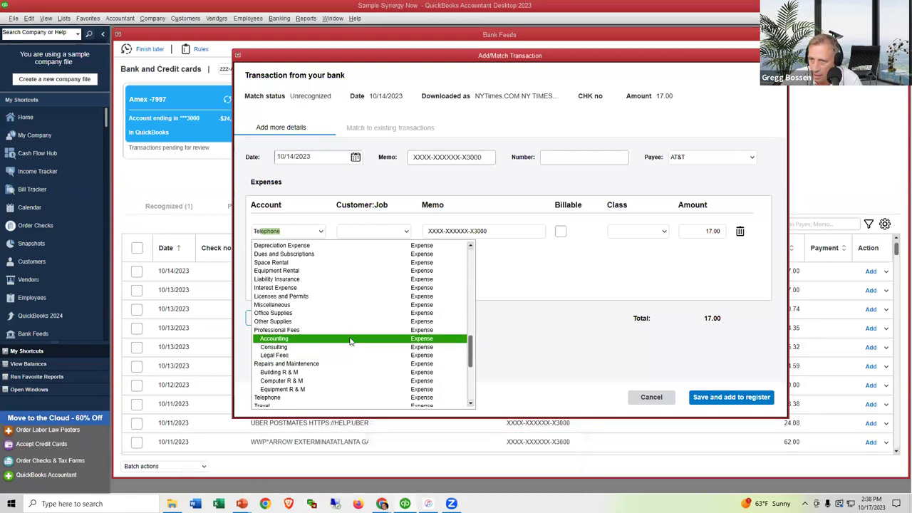
pyautogui.click(265, 399)
# Assign the RACC grant job and Administrative class, add a line, and save it to the register.
pyautogui.click(406, 234)
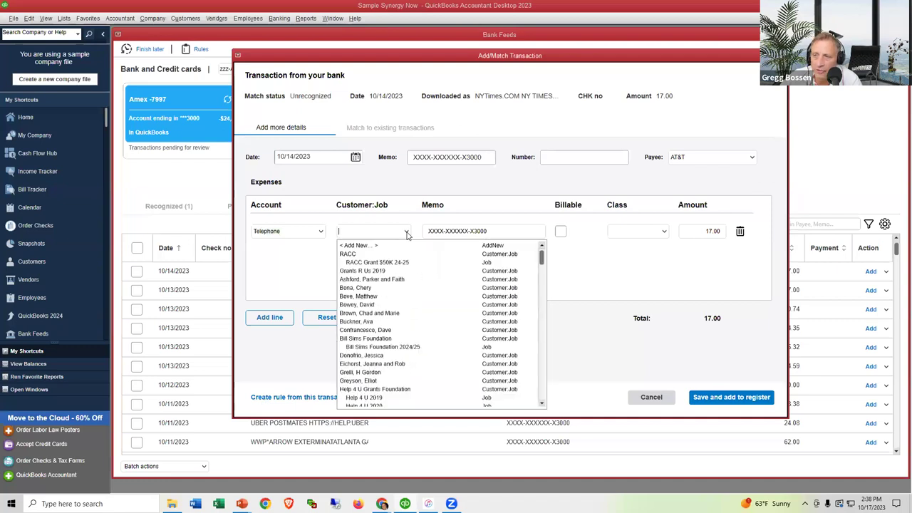
pyautogui.click(403, 265)
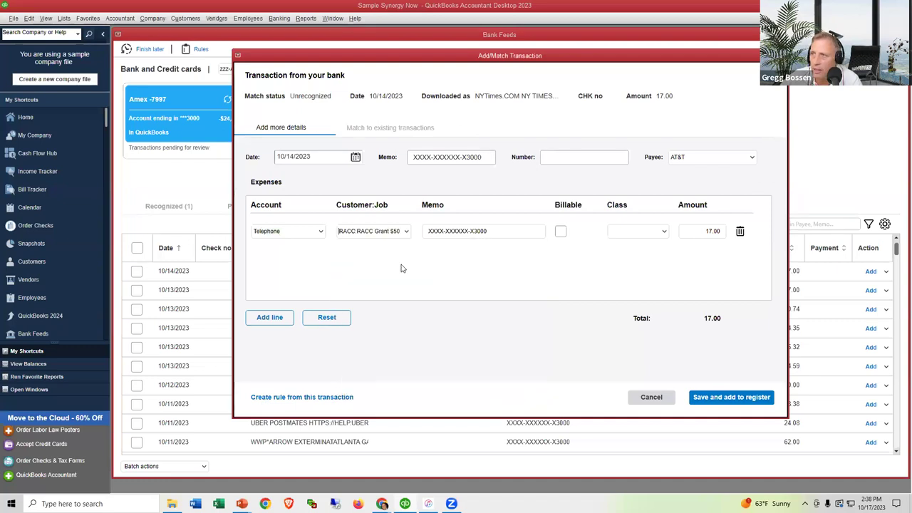
pyautogui.click(663, 231)
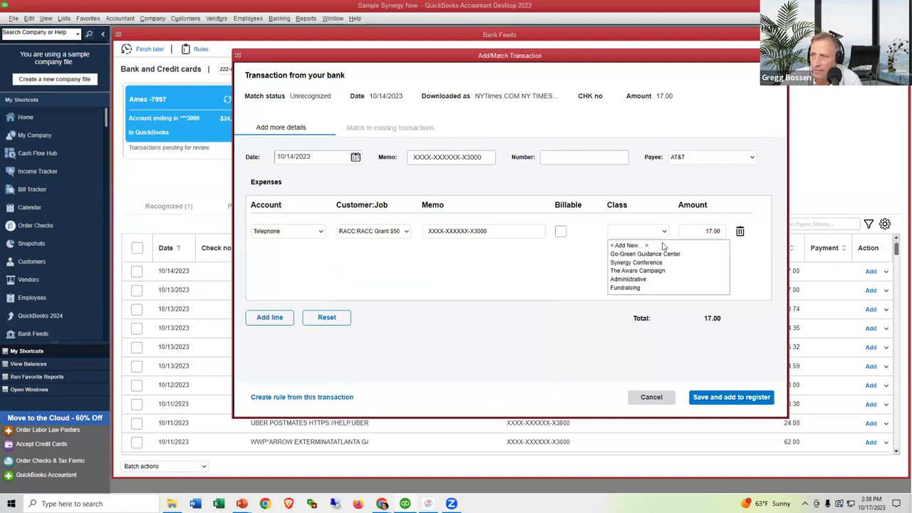
pyautogui.click(641, 279)
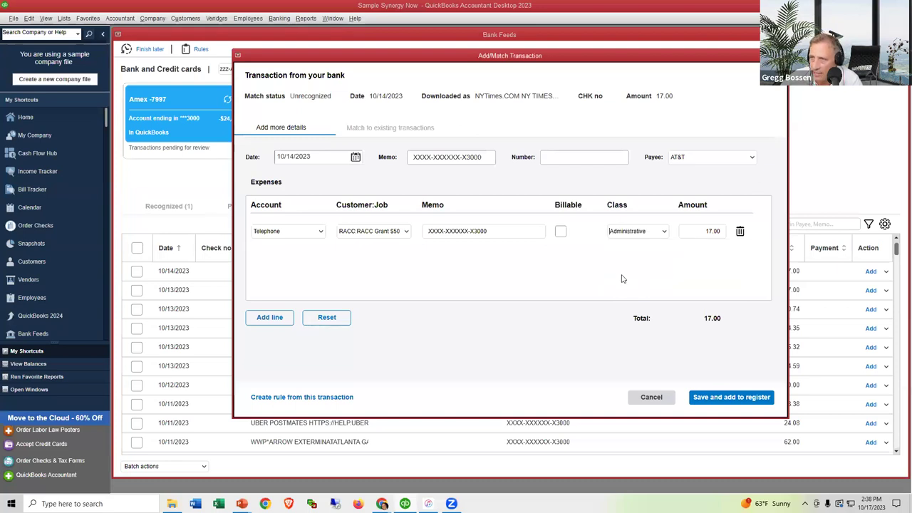
pyautogui.click(267, 318)
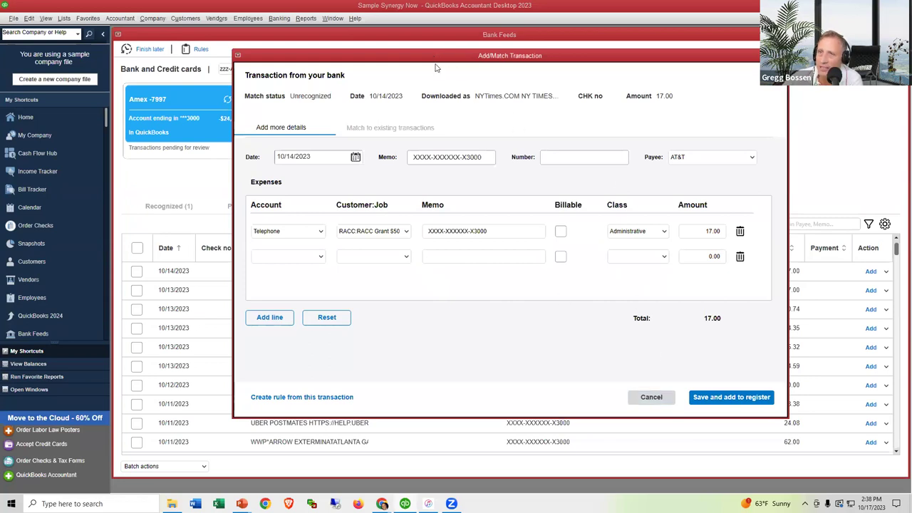
pyautogui.moveTo(436, 67); pyautogui.dragTo(470, 97)
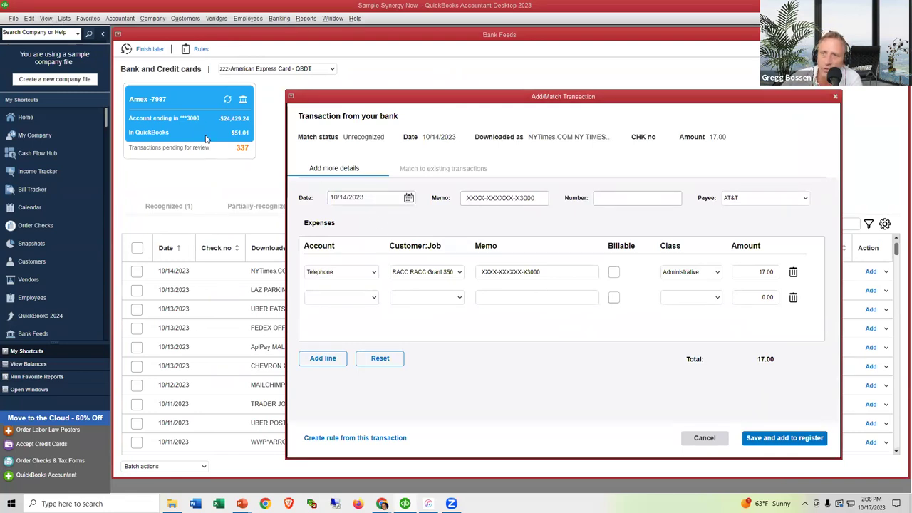
pyautogui.click(770, 440)
# Confirm saving despite the blank account line, check Added to register, then switch to QuickBooks Online.
pyautogui.click(494, 272)
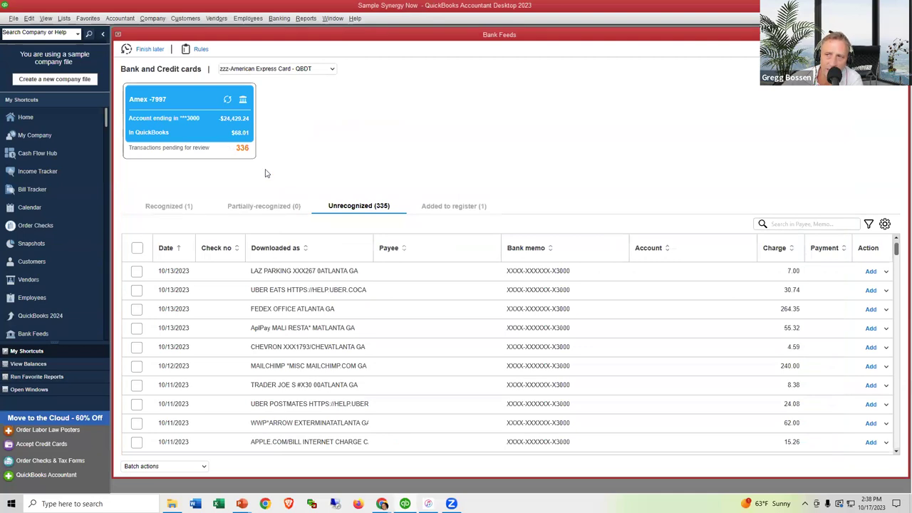
pyautogui.click(448, 207)
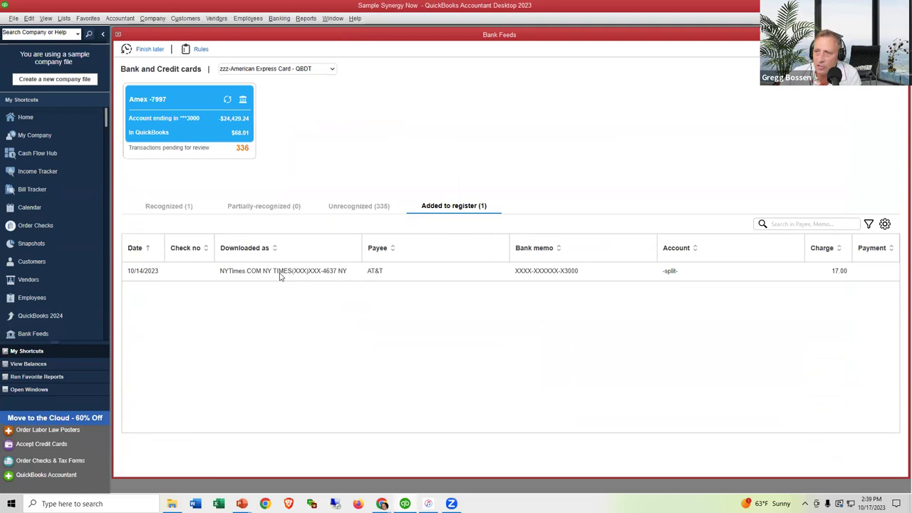
pyautogui.hotkey('alt', 'Tab')
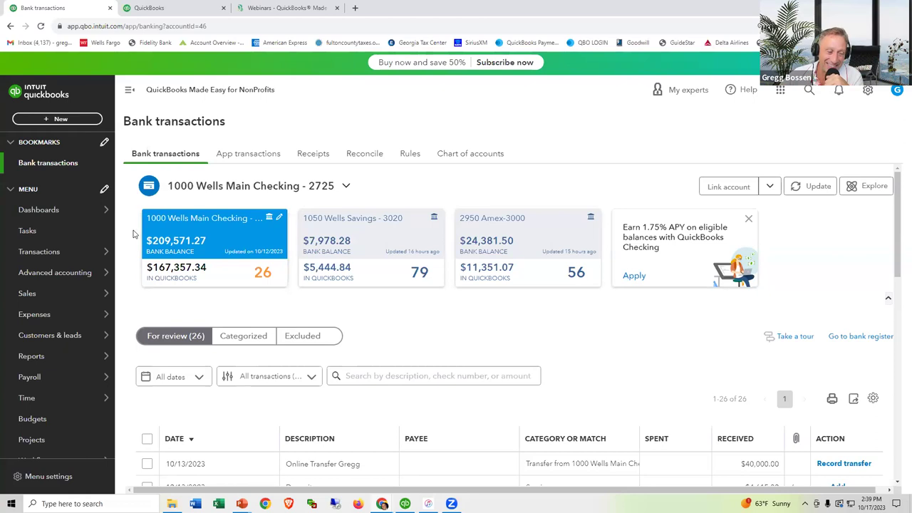
# Scroll the bank transactions, start a new expense in the second tab, and return to the first.
pyautogui.moveTo(103, 272)
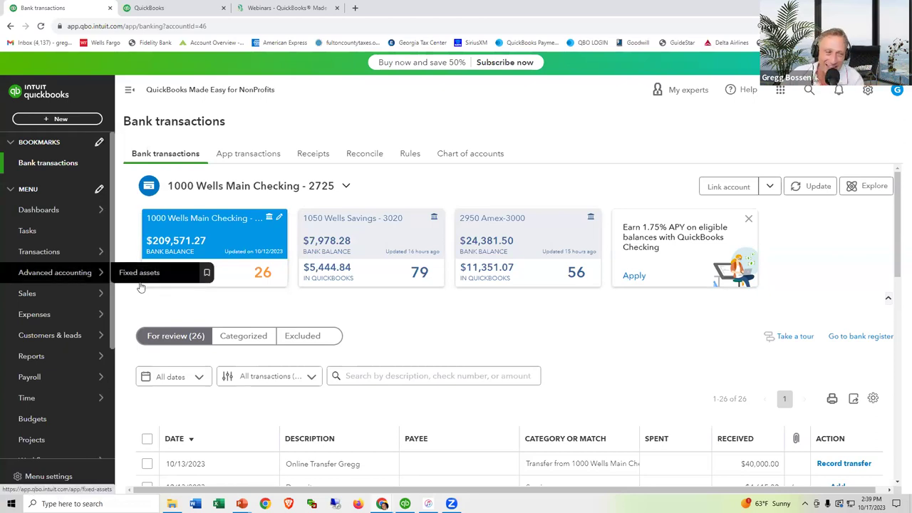
pyautogui.scroll(-3, 546, 320)
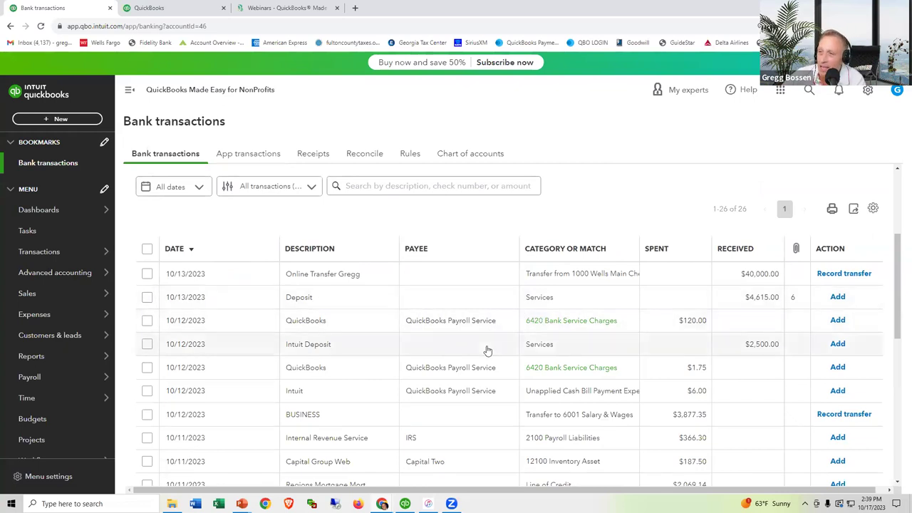
pyautogui.scroll(-1, 488, 351)
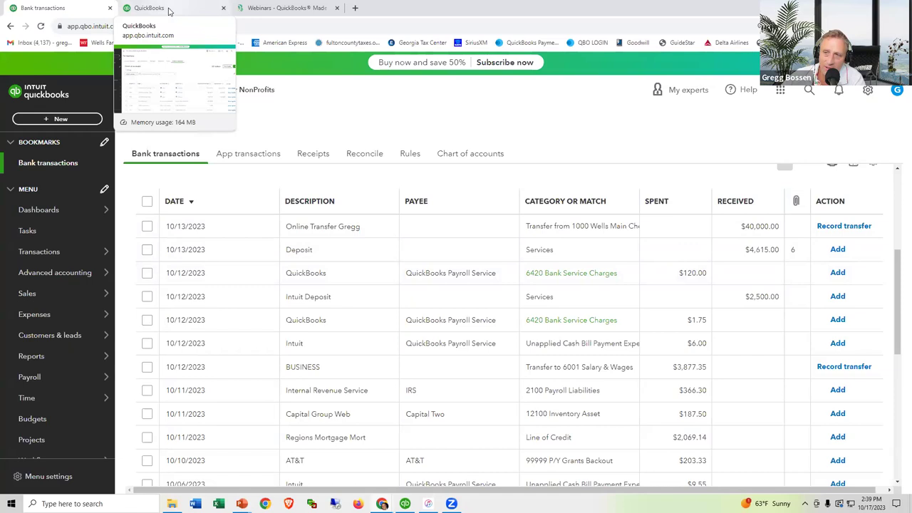
pyautogui.click(169, 11)
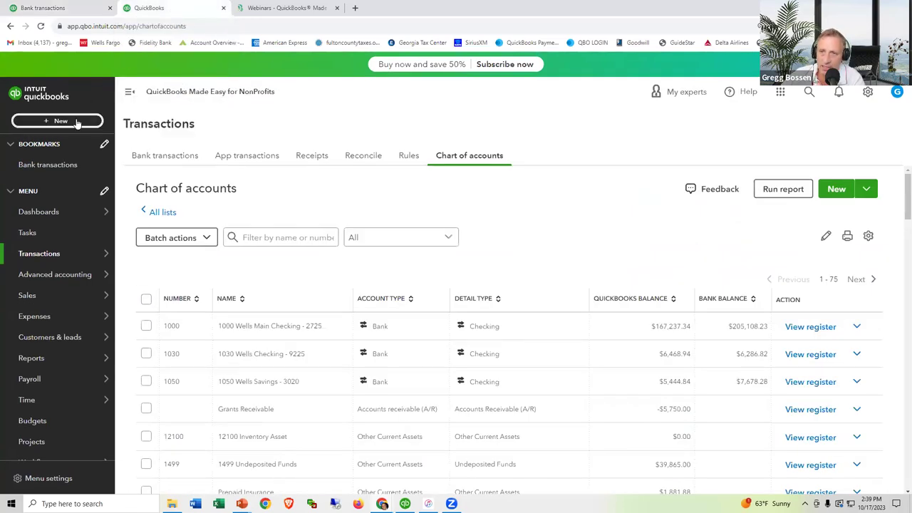
pyautogui.click(77, 123)
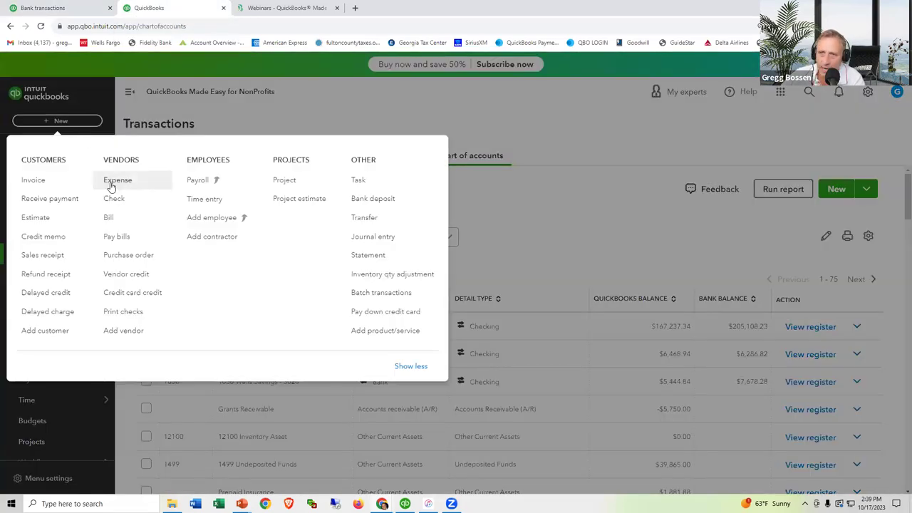
pyautogui.click(112, 179)
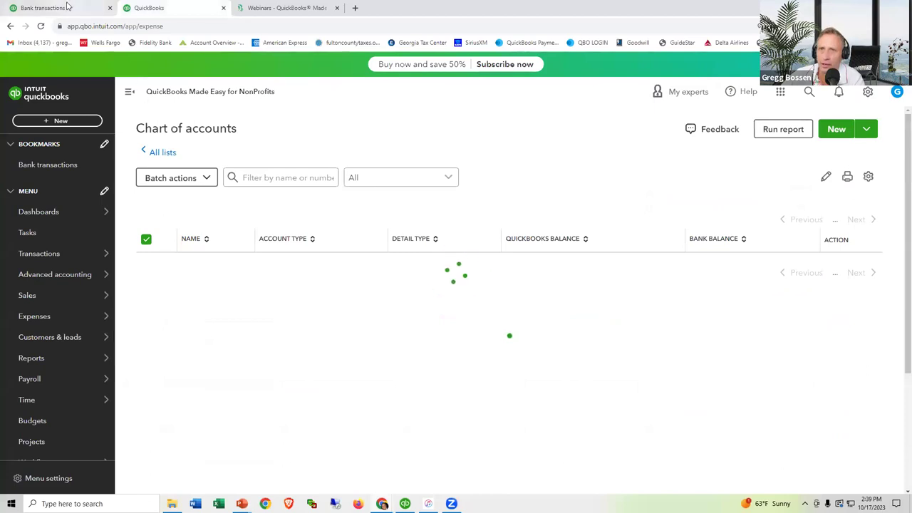
pyautogui.click(68, 7)
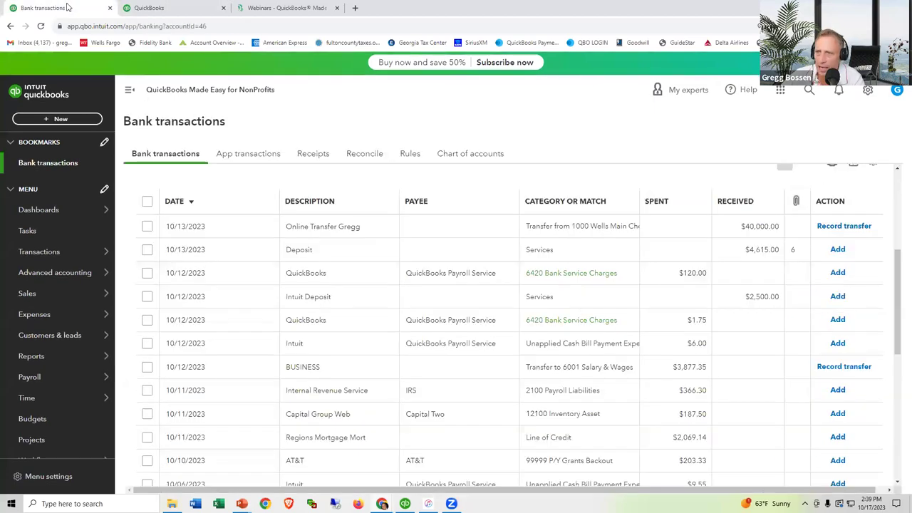
# Start an AT&T expense dated October 6 with a 120.00 Telephone line.
pyautogui.click(144, 9)
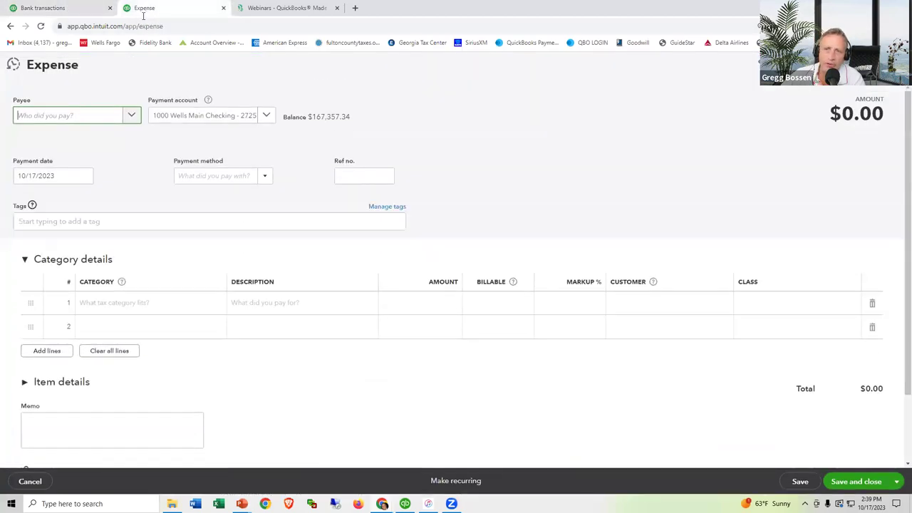
pyautogui.click(127, 119)
pyautogui.click(107, 203)
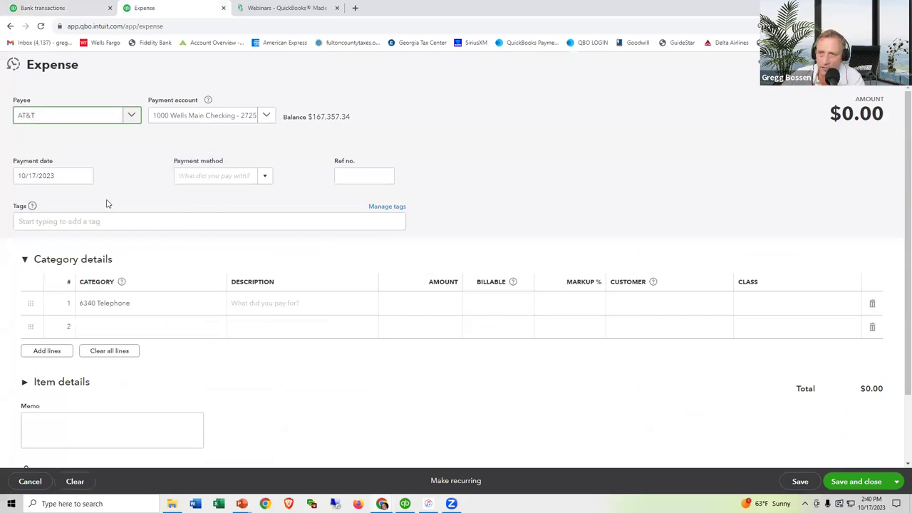
pyautogui.click(84, 175)
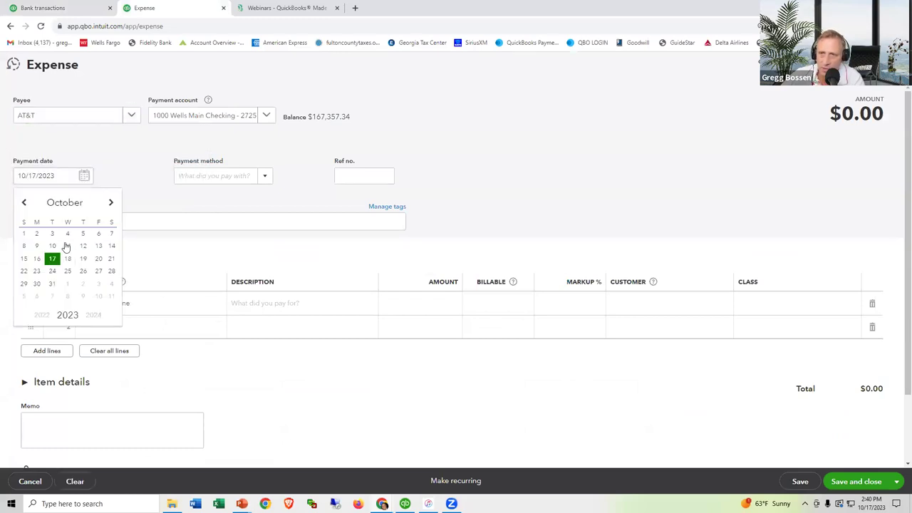
pyautogui.click(98, 234)
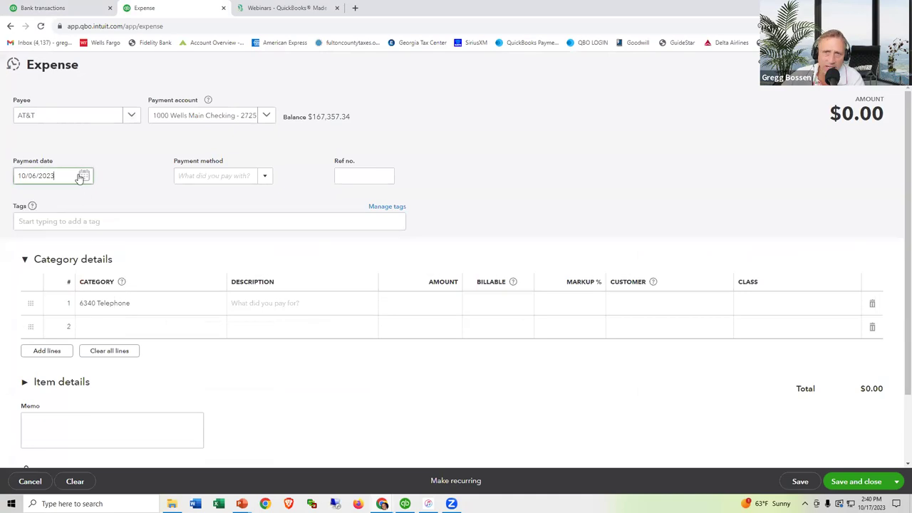
pyautogui.click(264, 177)
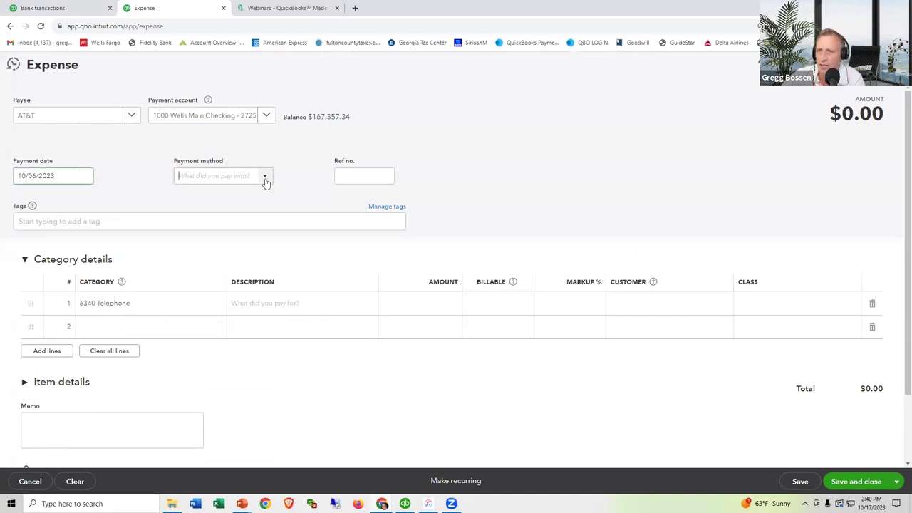
pyautogui.click(293, 178)
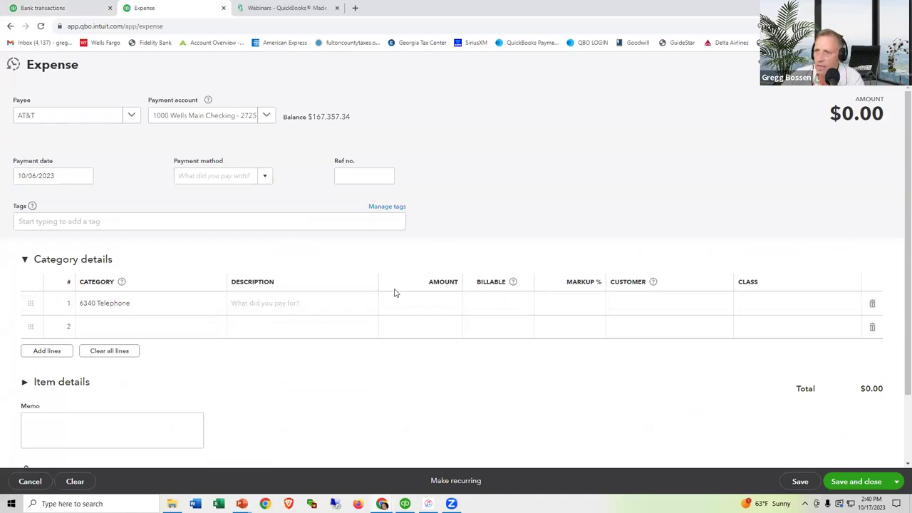
pyautogui.click(423, 302)
pyautogui.write('120.00')
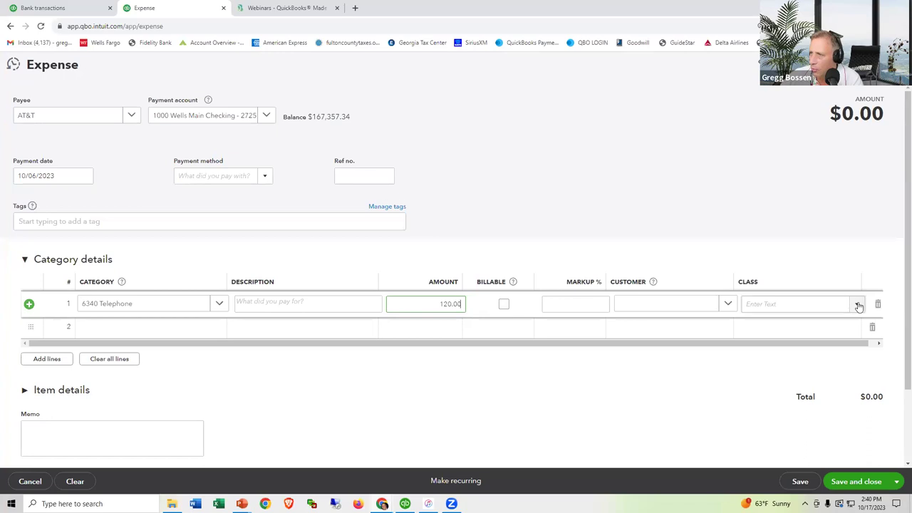
# Give the line class Administrative and customer Human Resources Department, then save the expense.
pyautogui.click(856, 304)
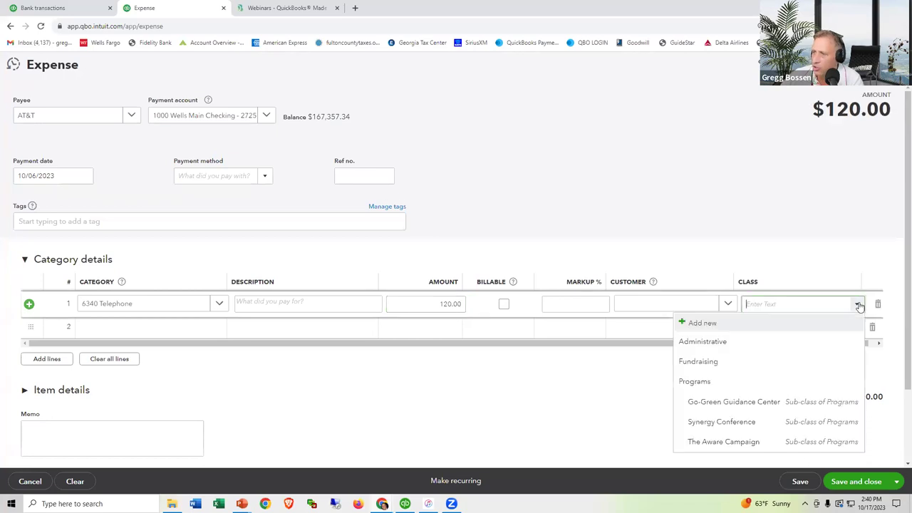
pyautogui.click(741, 341)
pyautogui.click(728, 305)
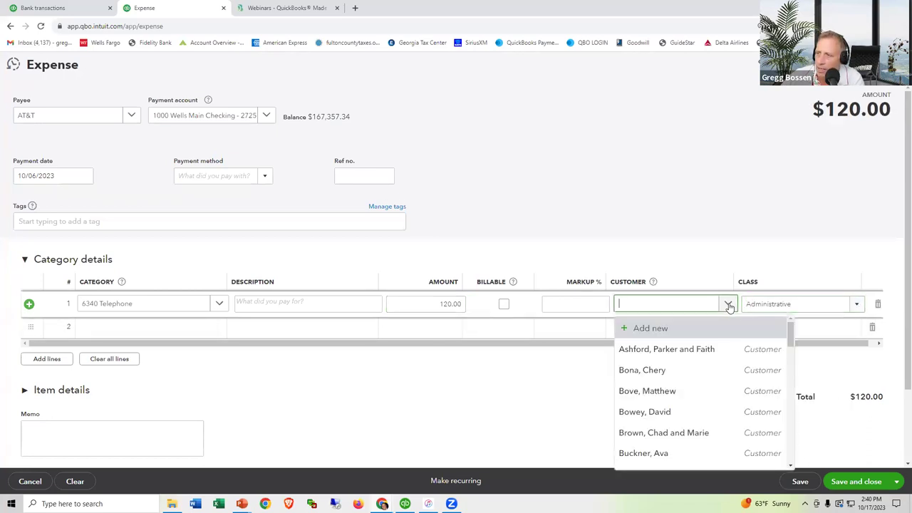
pyautogui.scroll(-5, 691, 385)
pyautogui.click(687, 379)
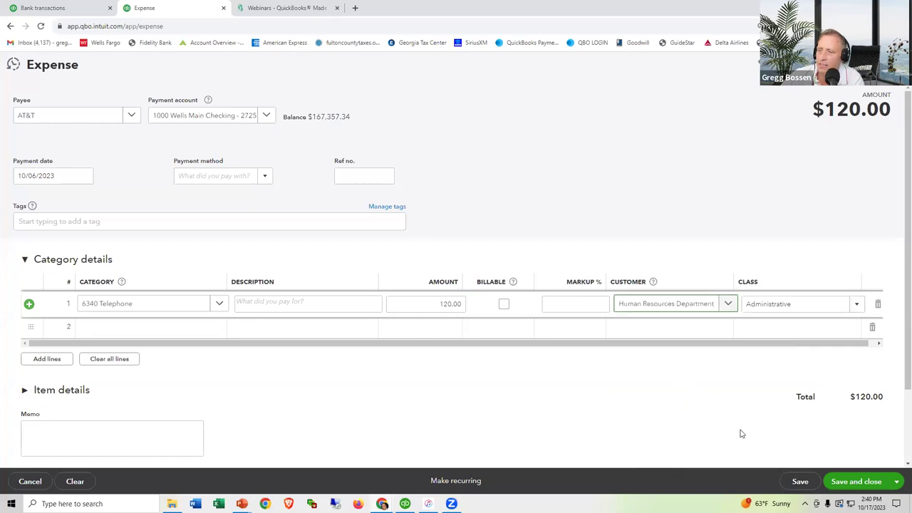
pyautogui.click(798, 482)
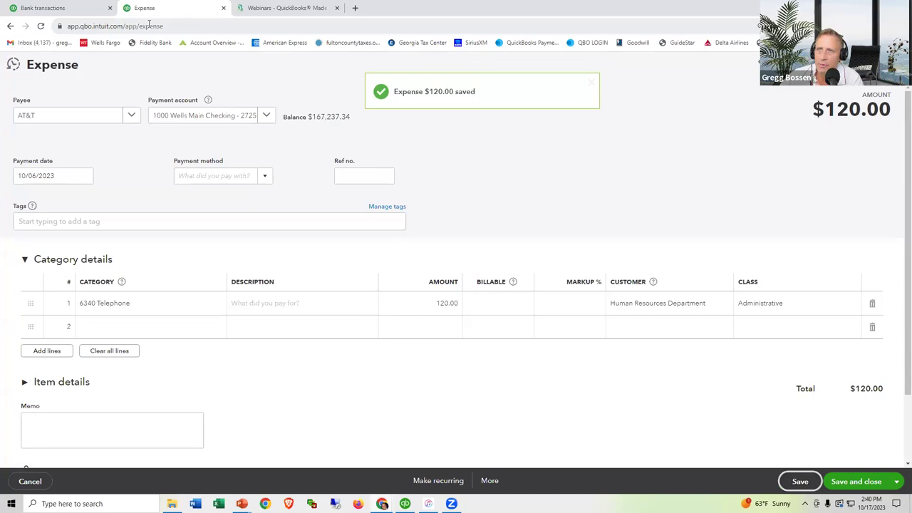
pyautogui.click(77, 13)
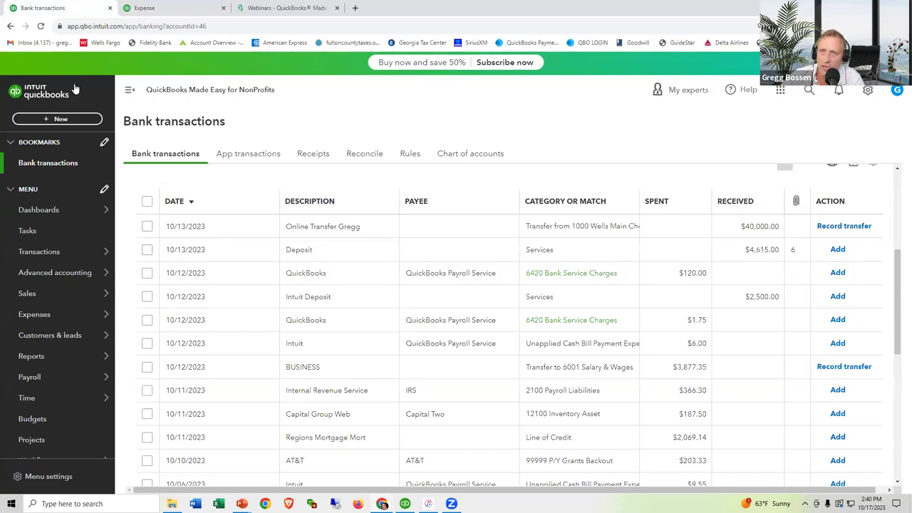
# Match the 10/12/2023 $120.00 bank line to the AT&T expense, then reload the expense form.
pyautogui.click(40, 27)
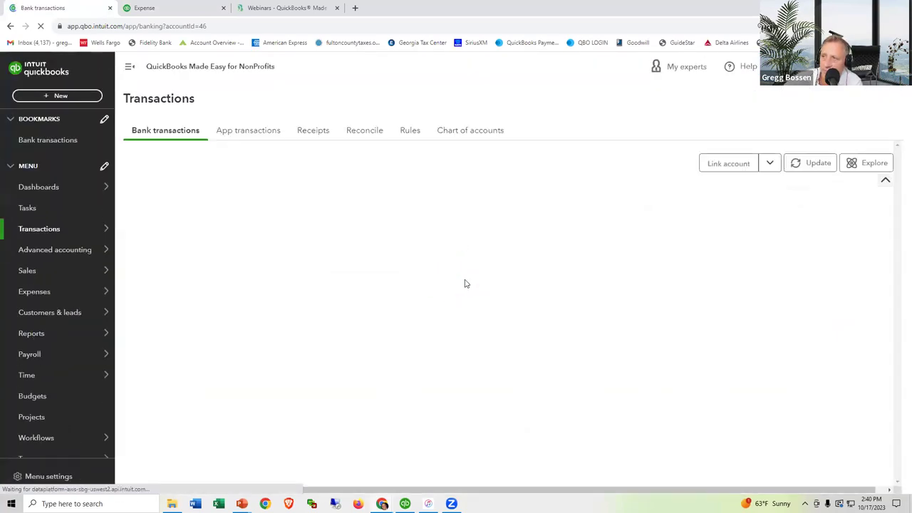
pyautogui.scroll(-2, 510, 279)
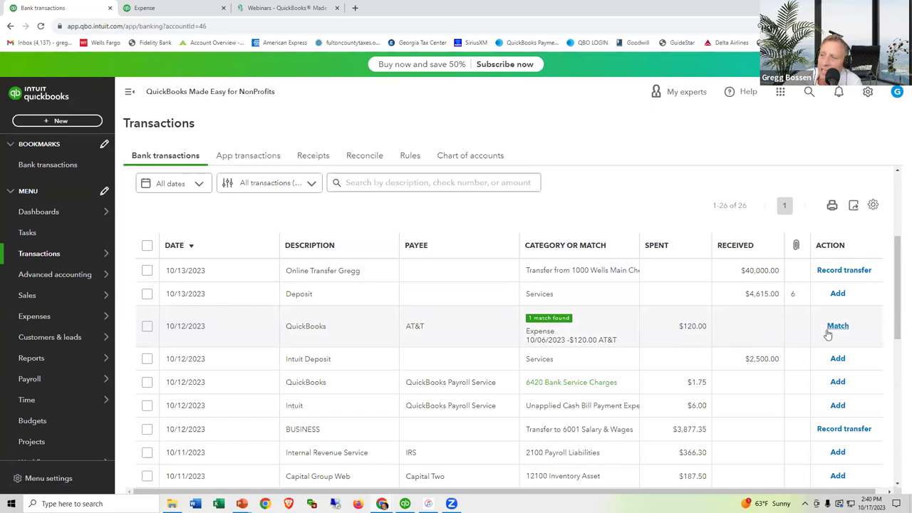
pyautogui.click(157, 12)
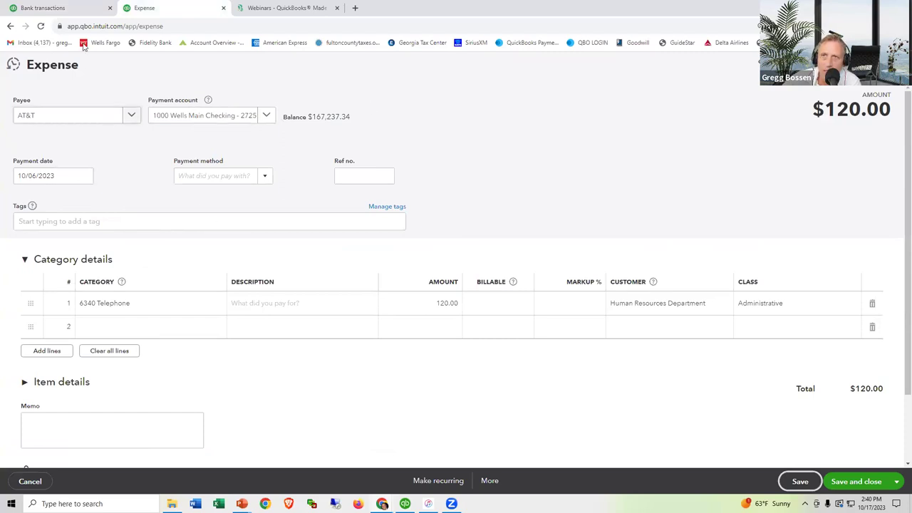
pyautogui.click(71, 8)
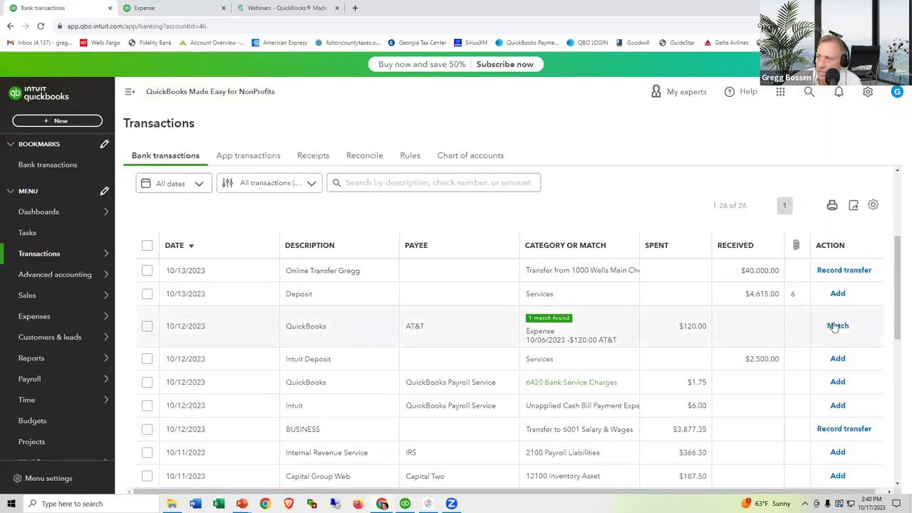
pyautogui.scroll(3, 505, 247)
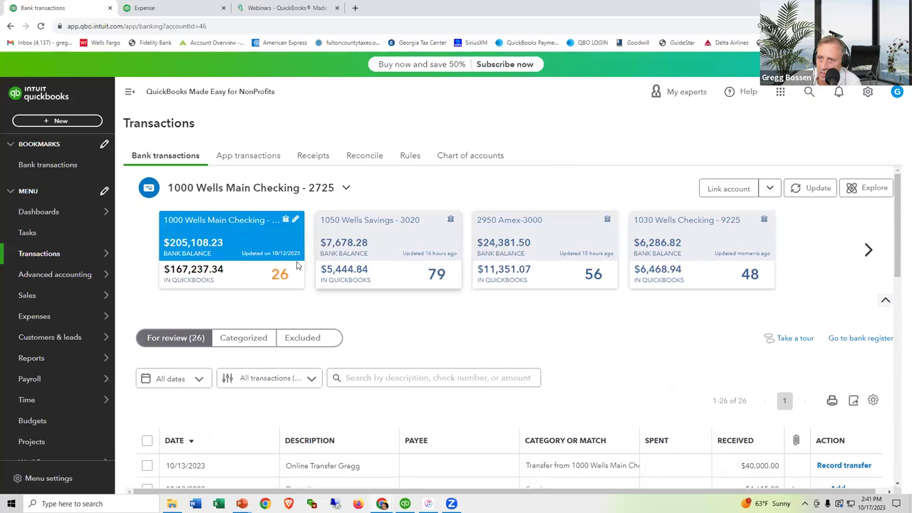
pyautogui.scroll(-2, 589, 324)
pyautogui.scroll(-2, 589, 324)
pyautogui.click(837, 284)
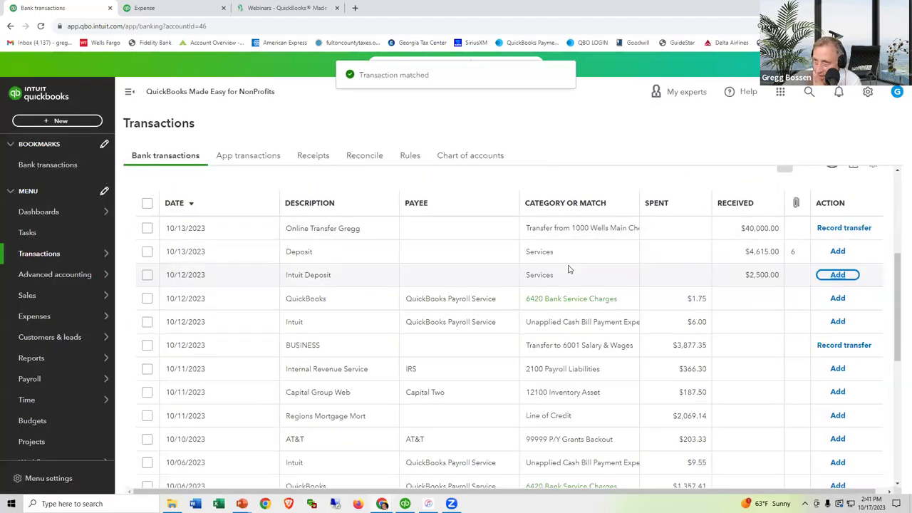
pyautogui.click(183, 10)
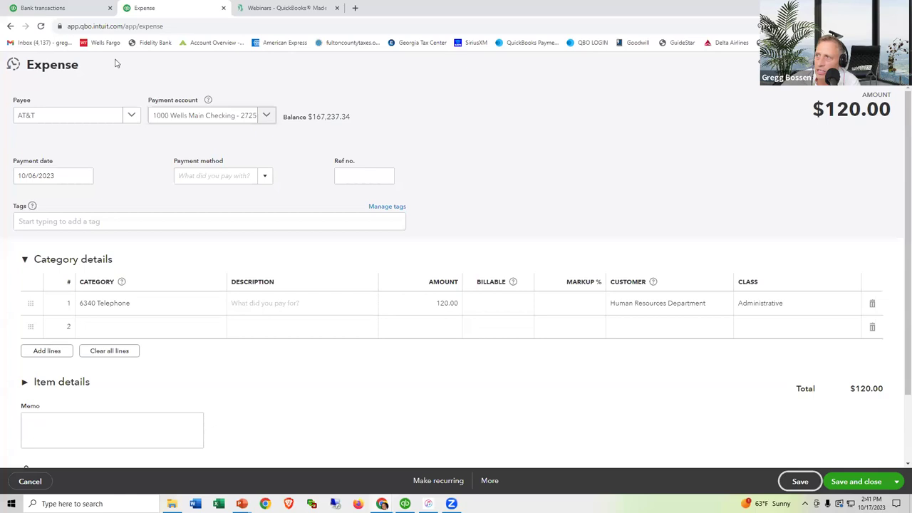
pyautogui.click(42, 26)
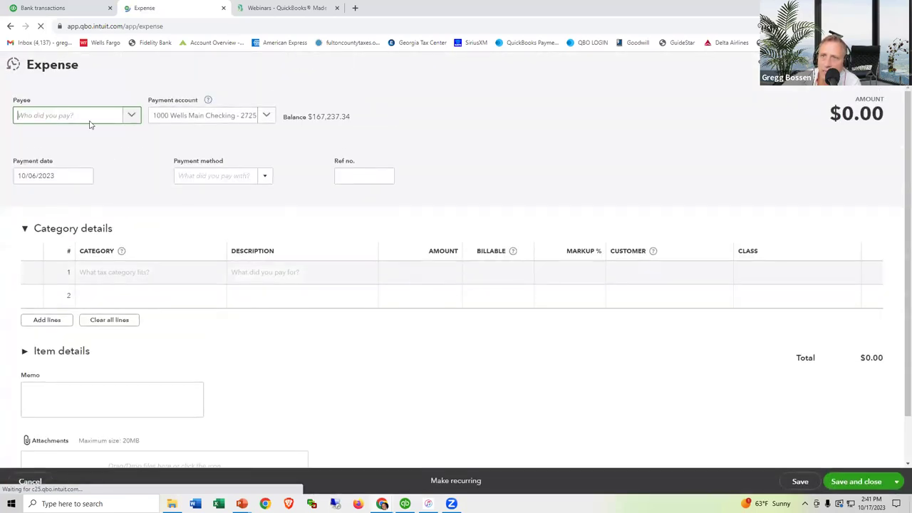
# Reopen the $120.00 AT&T expense from Recent Expenses and unmatch its 10/12/2023 bank transaction.
pyautogui.click(14, 65)
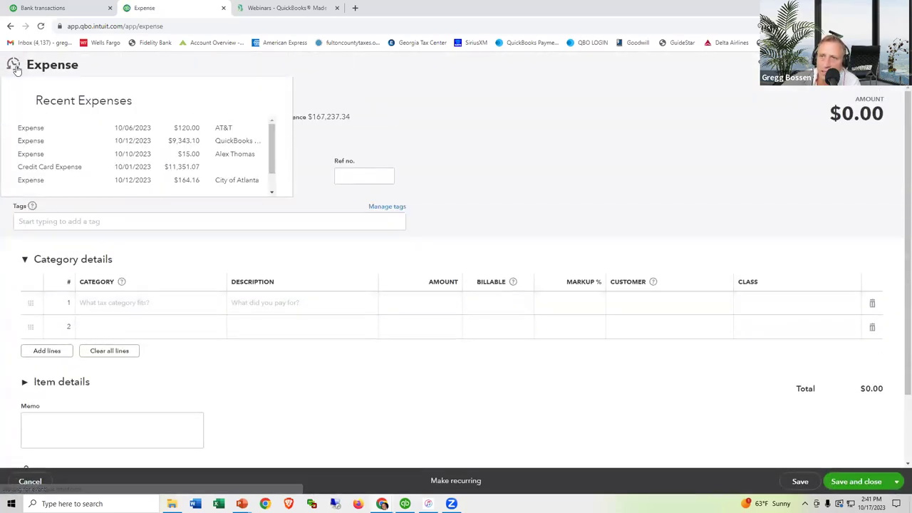
pyautogui.click(142, 127)
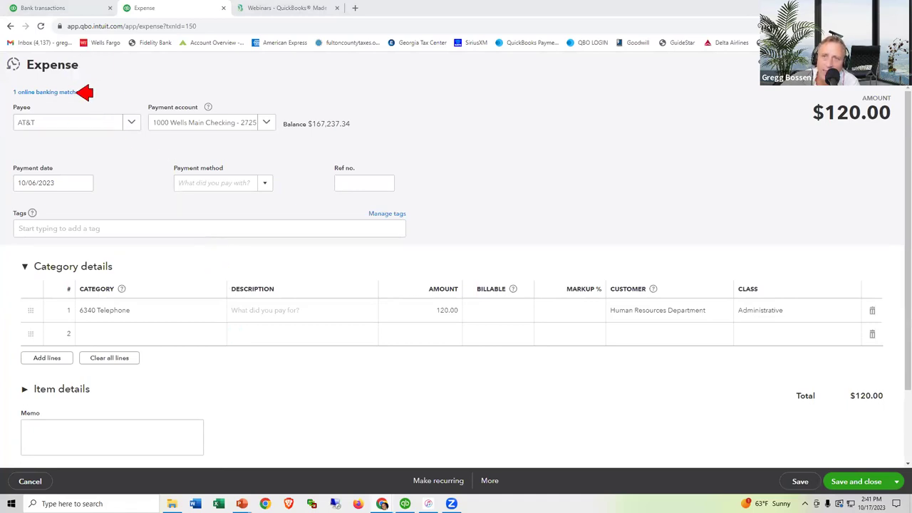
pyautogui.click(73, 94)
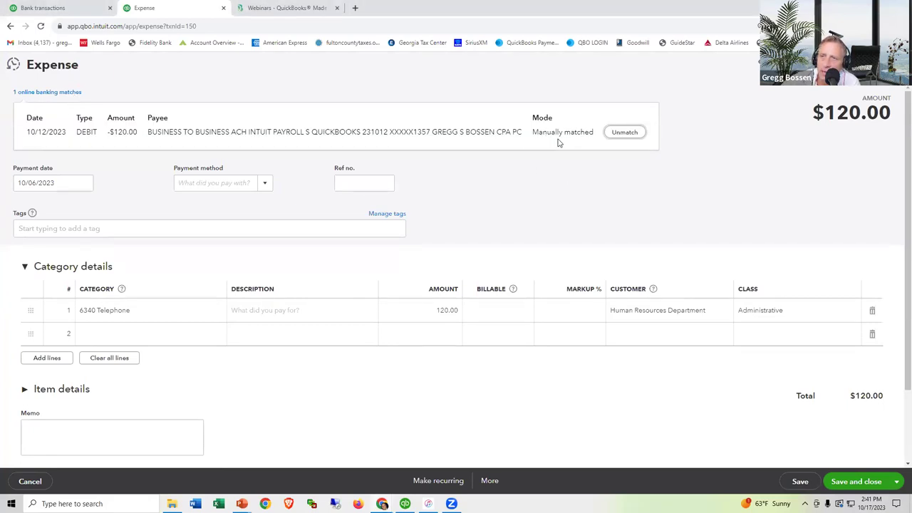
pyautogui.click(617, 137)
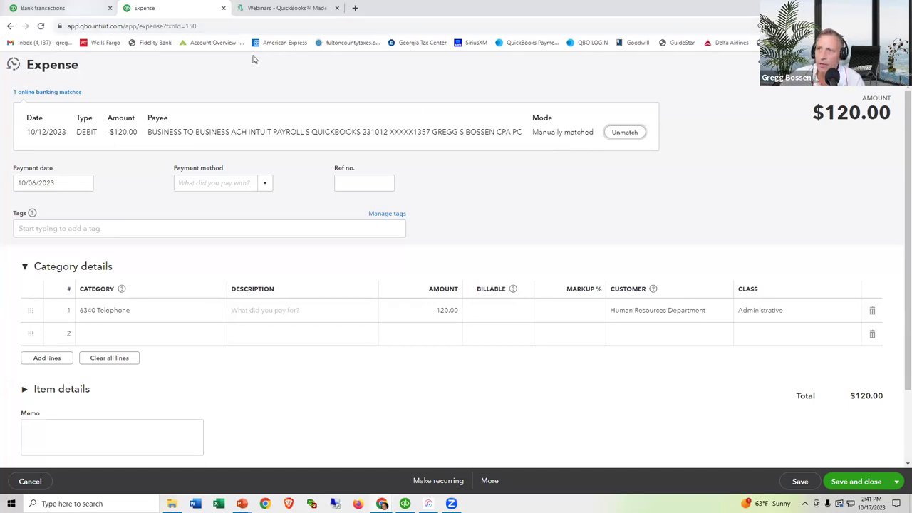
pyautogui.click(618, 137)
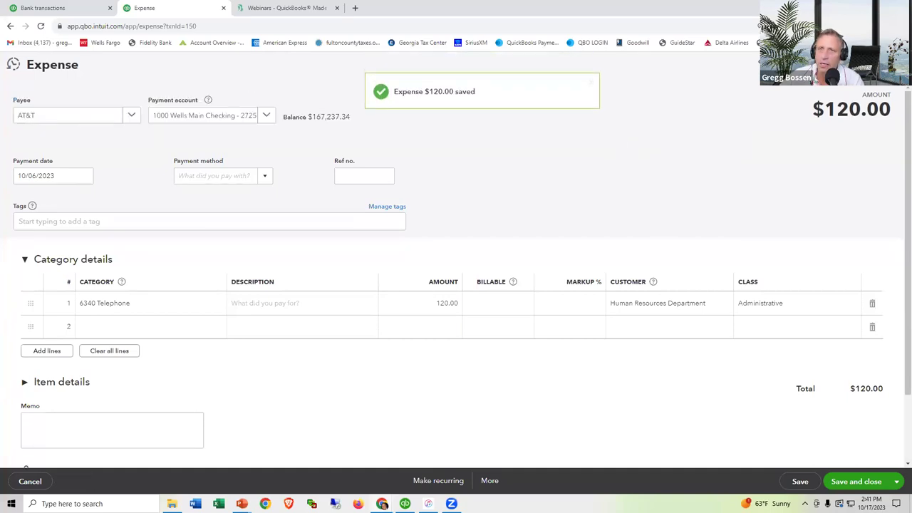
pyautogui.click(43, 7)
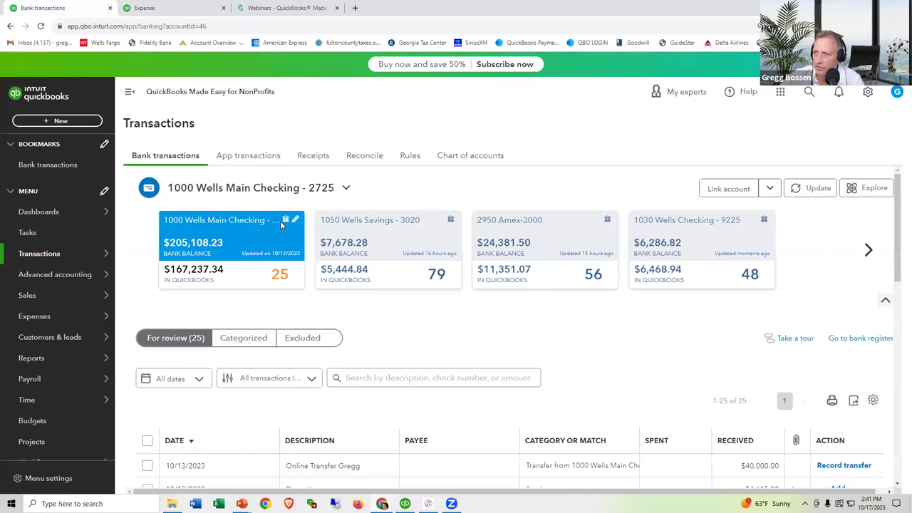
# Scroll through the For review list, then close the AT&T expense form to reach the dashboard.
pyautogui.scroll(-3, 411, 250)
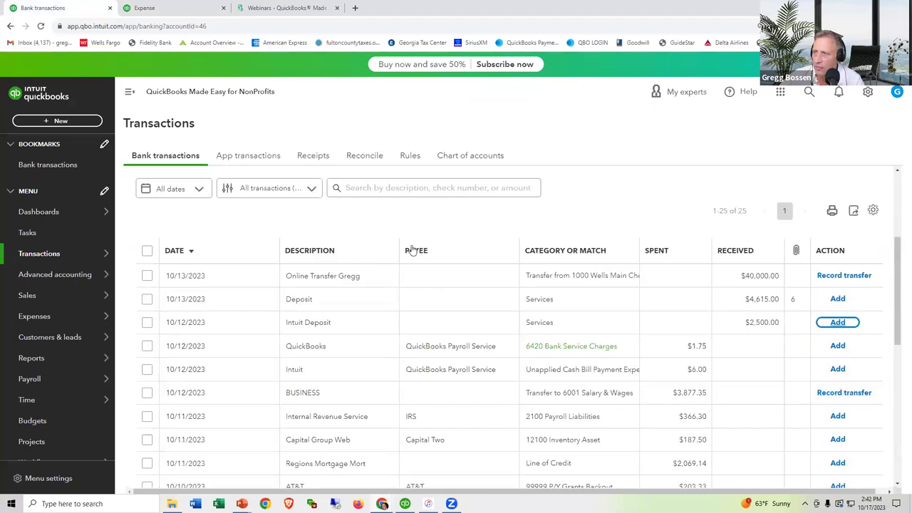
pyautogui.scroll(3, 410, 250)
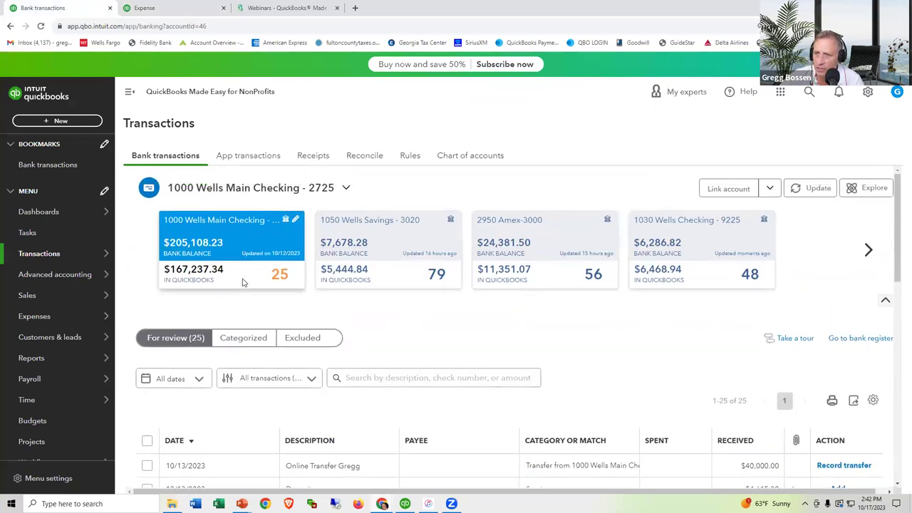
pyautogui.scroll(-3, 392, 326)
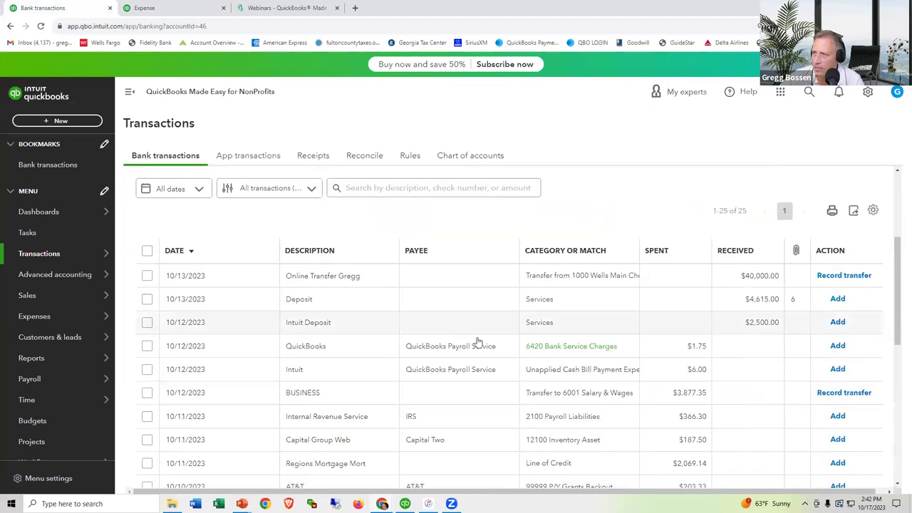
pyautogui.scroll(-3, 463, 413)
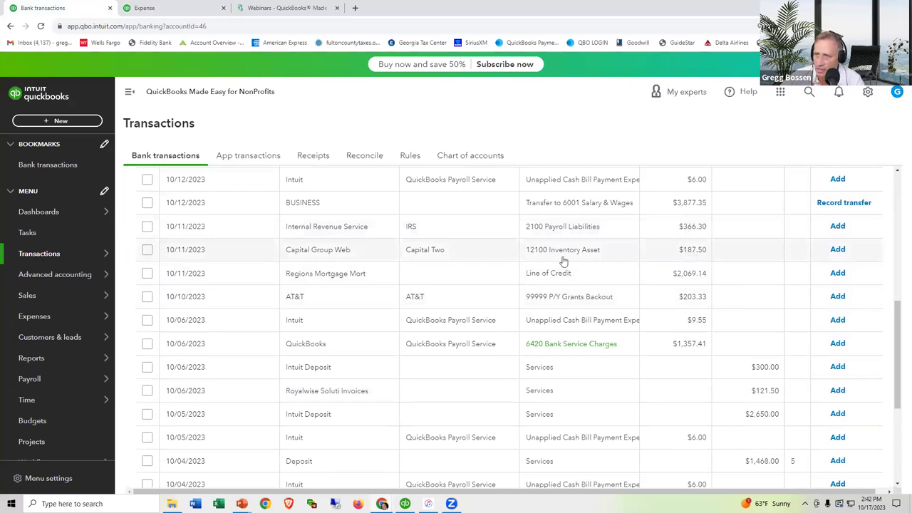
pyautogui.click(164, 8)
pyautogui.click(30, 481)
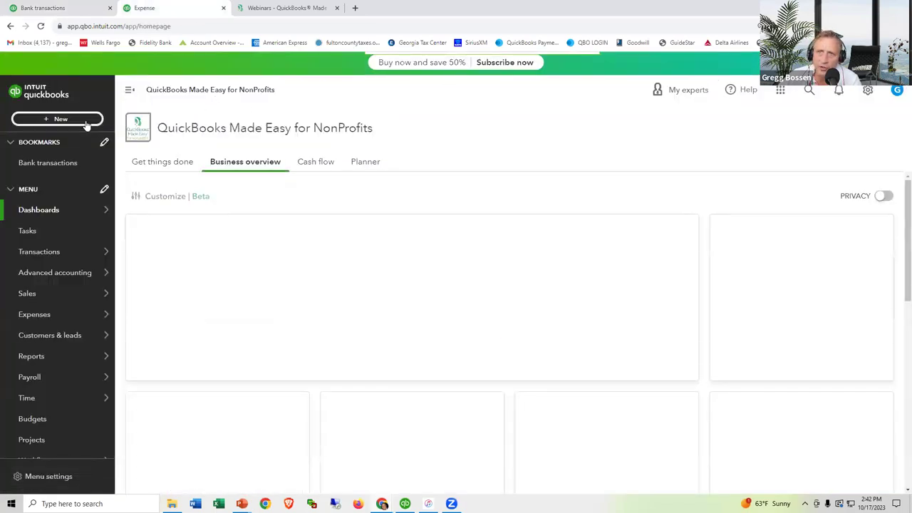
# Create an AT&T bill with its Telephone line amount changed to 187.50 and save it.
pyautogui.click(72, 119)
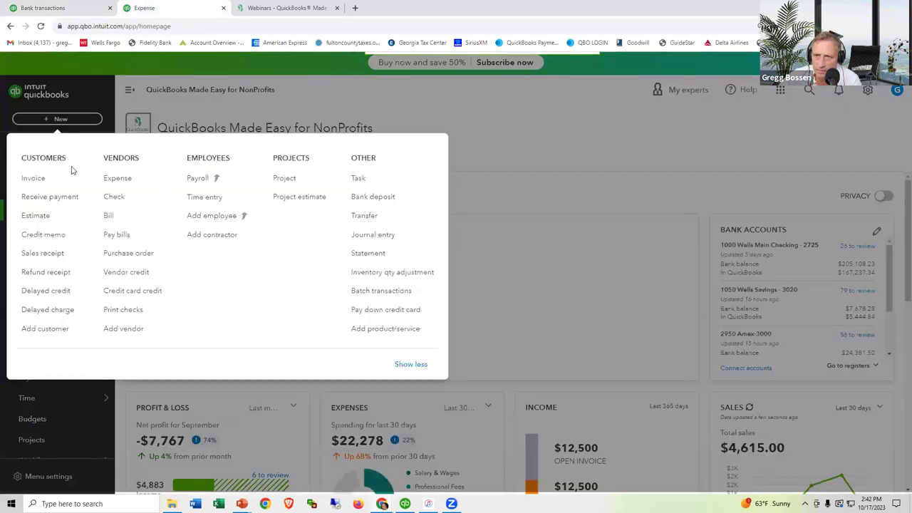
pyautogui.click(108, 215)
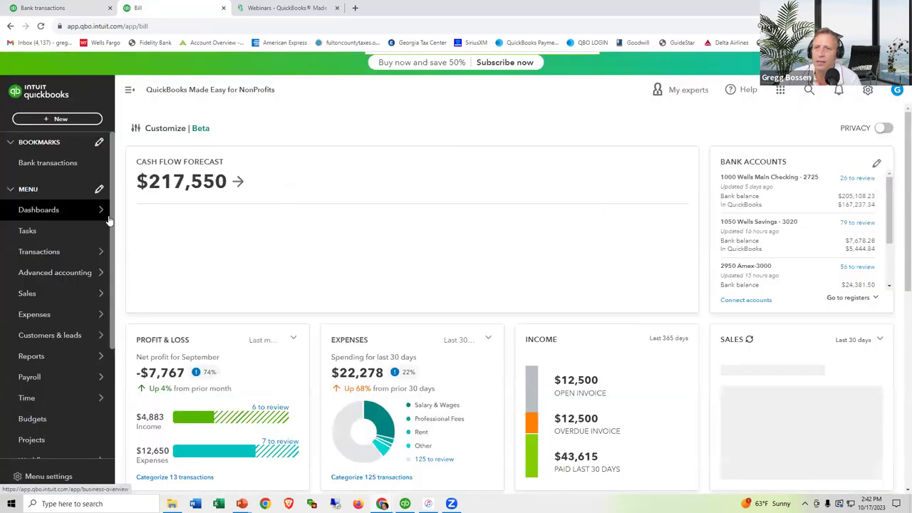
pyautogui.click(75, 10)
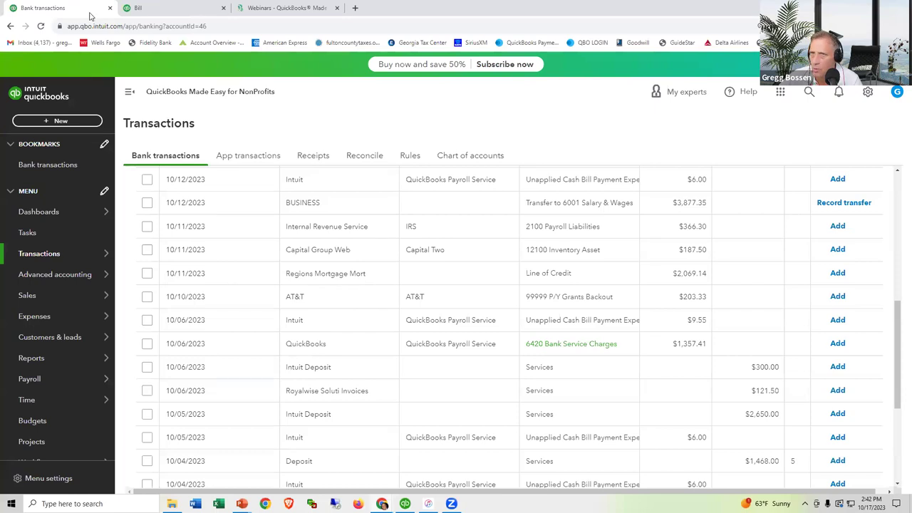
pyautogui.click(157, 12)
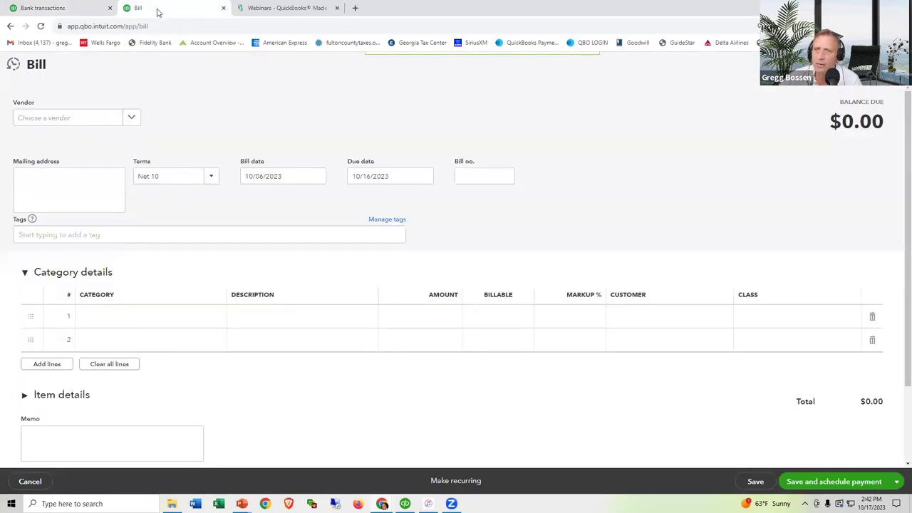
pyautogui.click(132, 117)
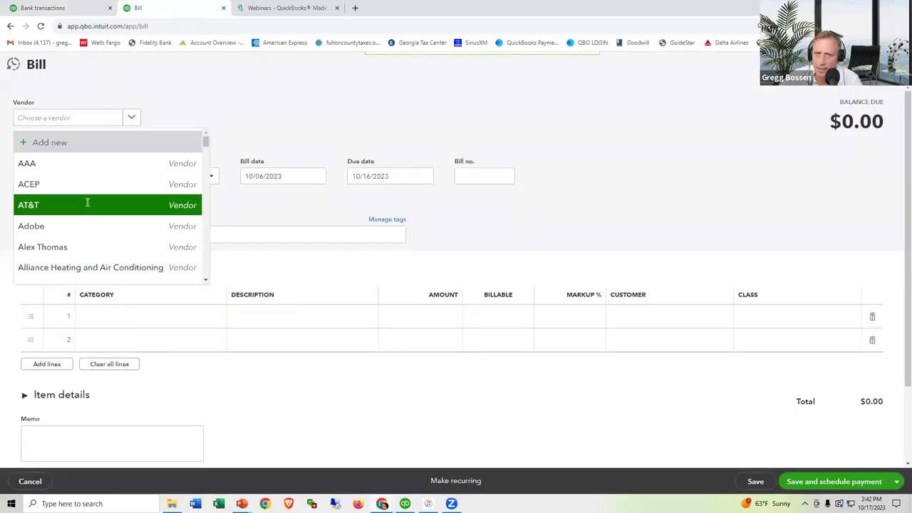
pyautogui.click(87, 205)
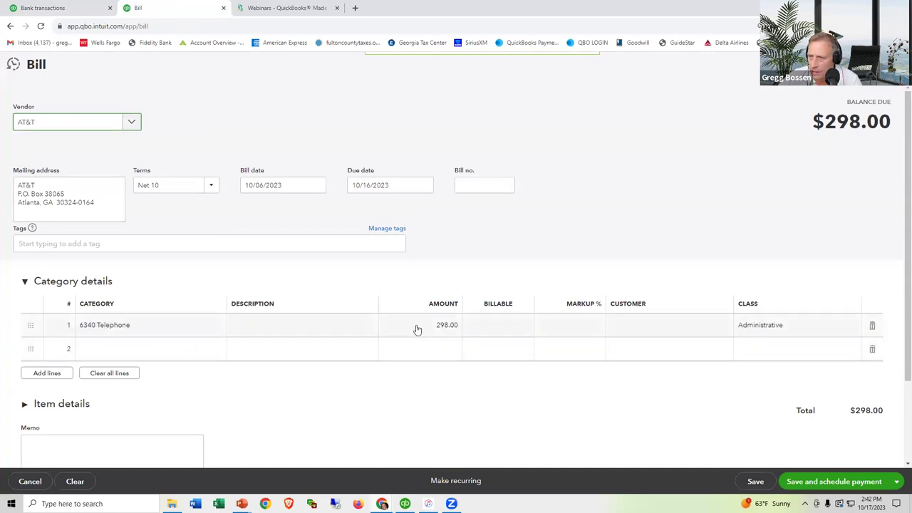
pyautogui.click(432, 324)
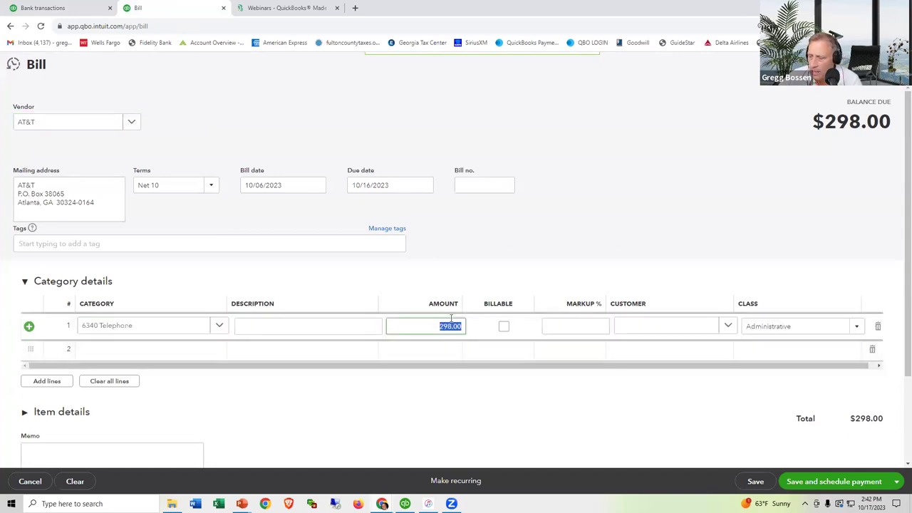
pyautogui.write('187')
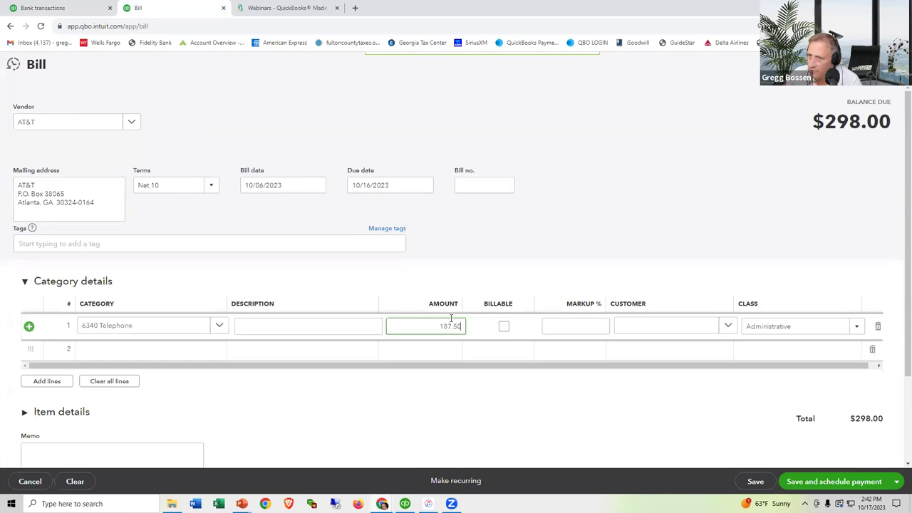
pyautogui.write('.50')
pyautogui.press('Tab')
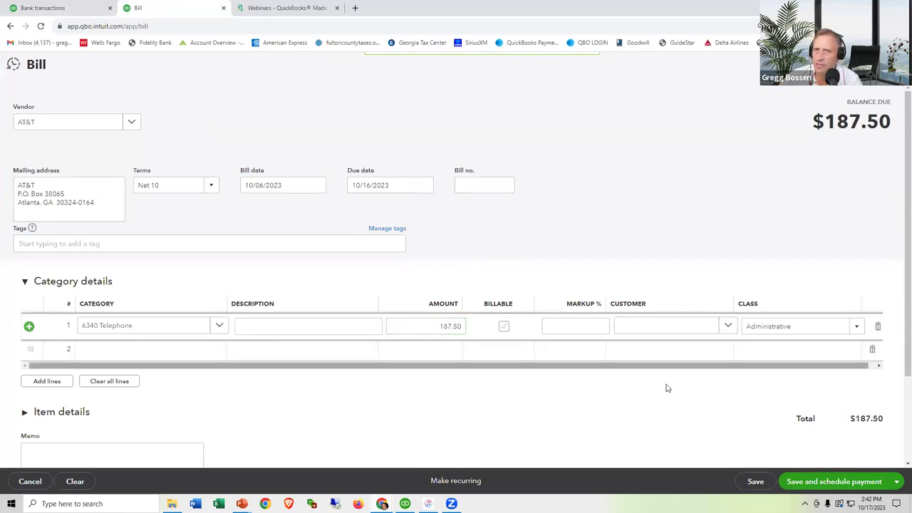
pyautogui.click(755, 481)
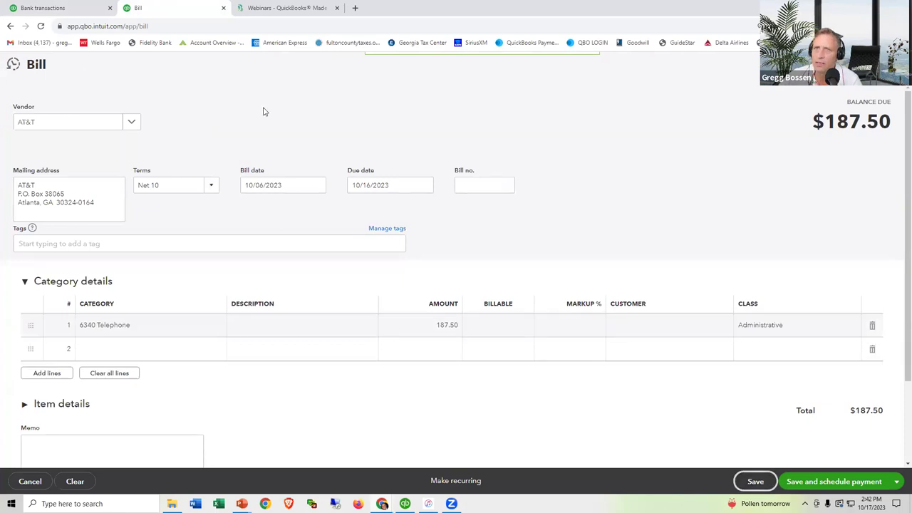
pyautogui.click(89, 8)
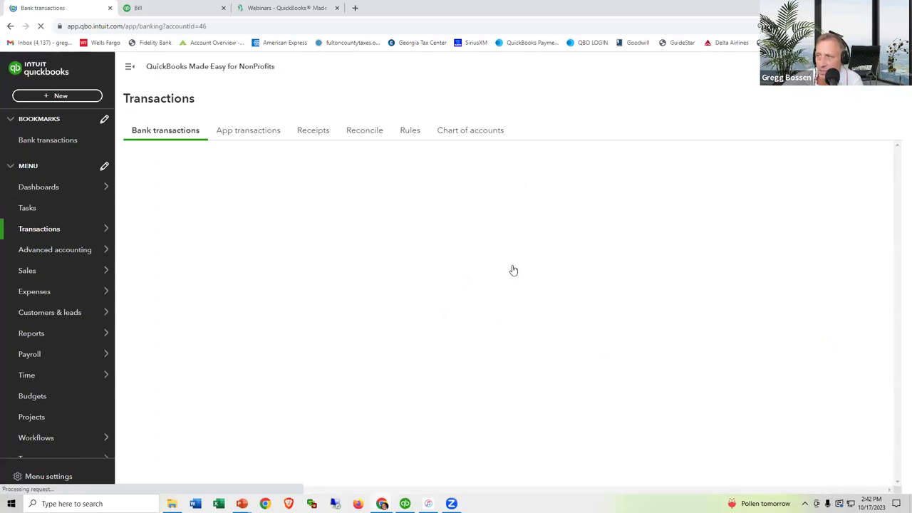
# Clear the Capital Two payee from the $187.50 Capital Group Web charge.
pyautogui.scroll(-3, 490, 251)
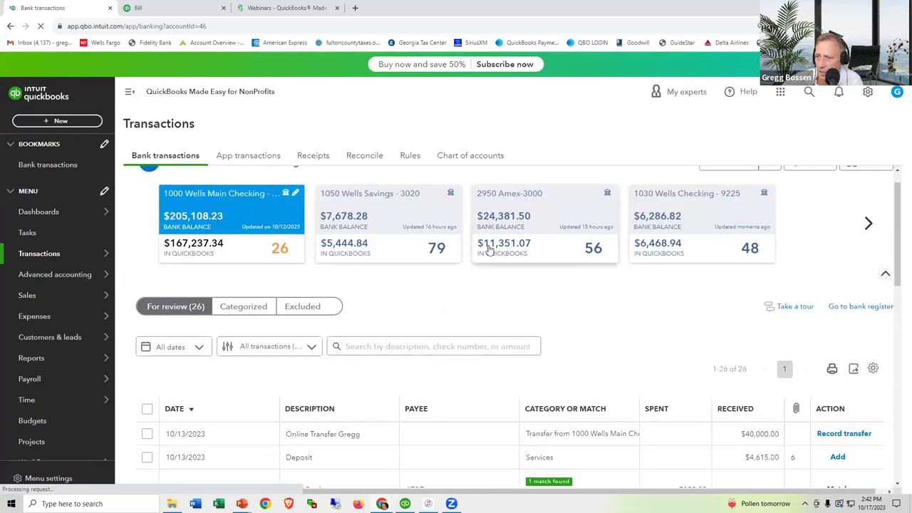
pyautogui.scroll(-2, 495, 255)
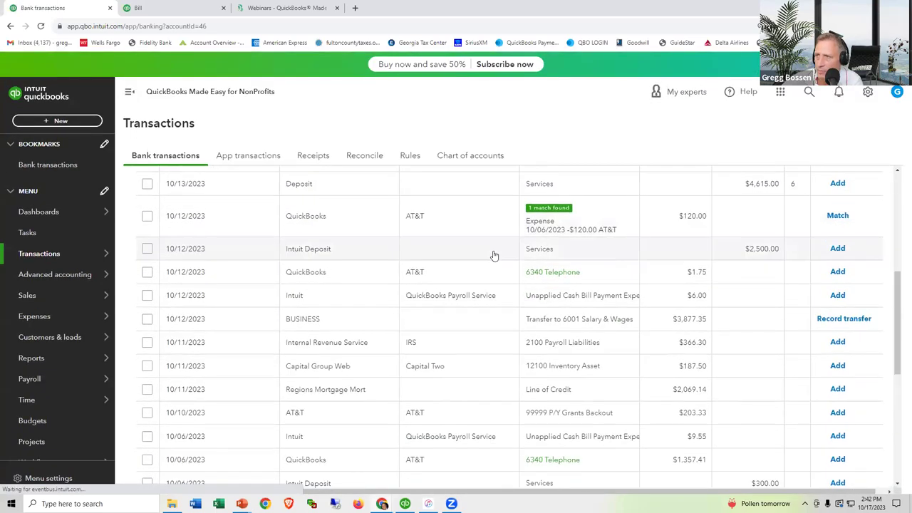
pyautogui.scroll(-2, 494, 255)
pyautogui.scroll(-2, 494, 255)
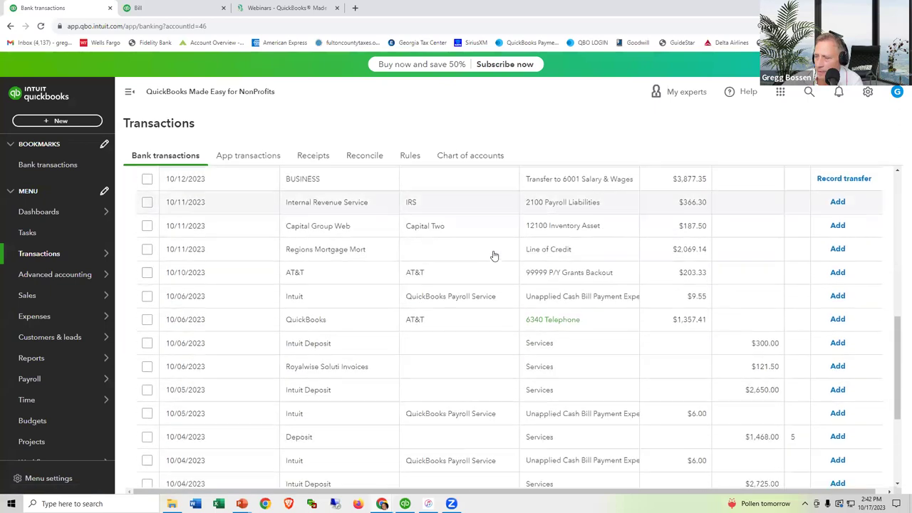
pyautogui.scroll(1, 494, 255)
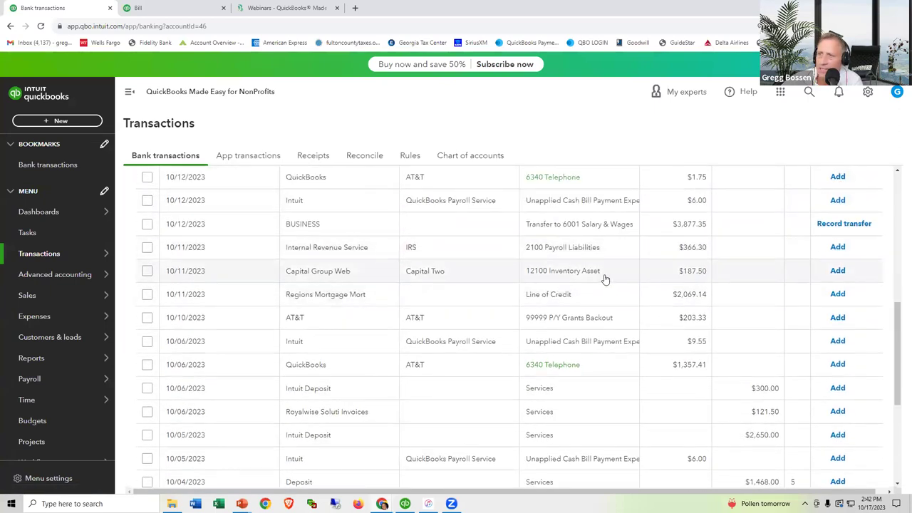
pyautogui.click(497, 276)
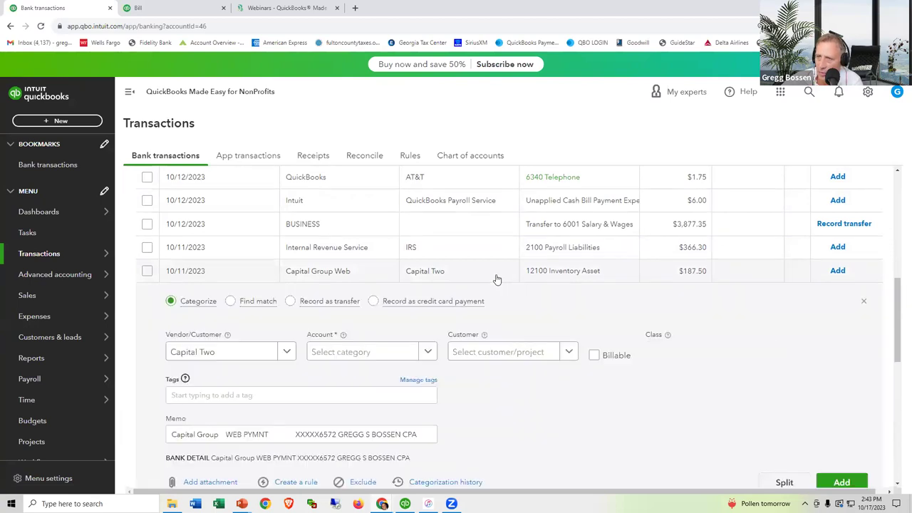
pyautogui.click(234, 352)
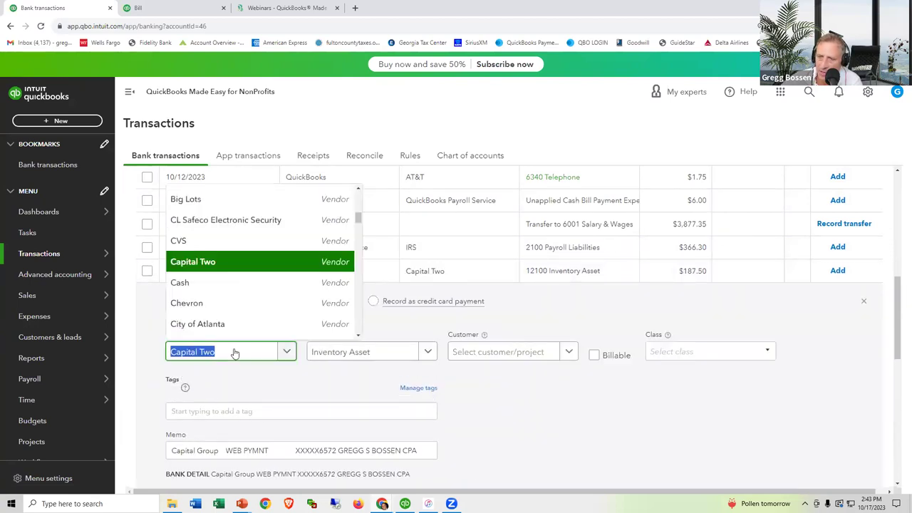
pyautogui.press('BackSpace')
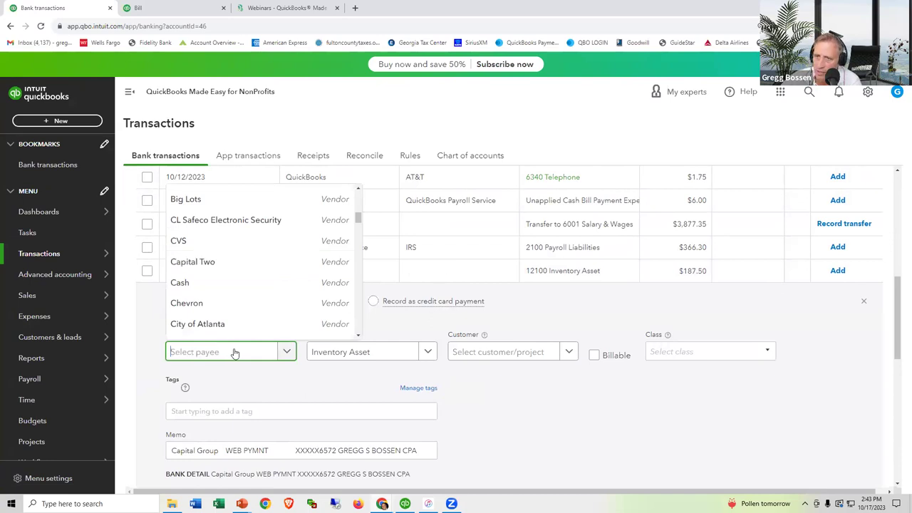
pyautogui.click(659, 417)
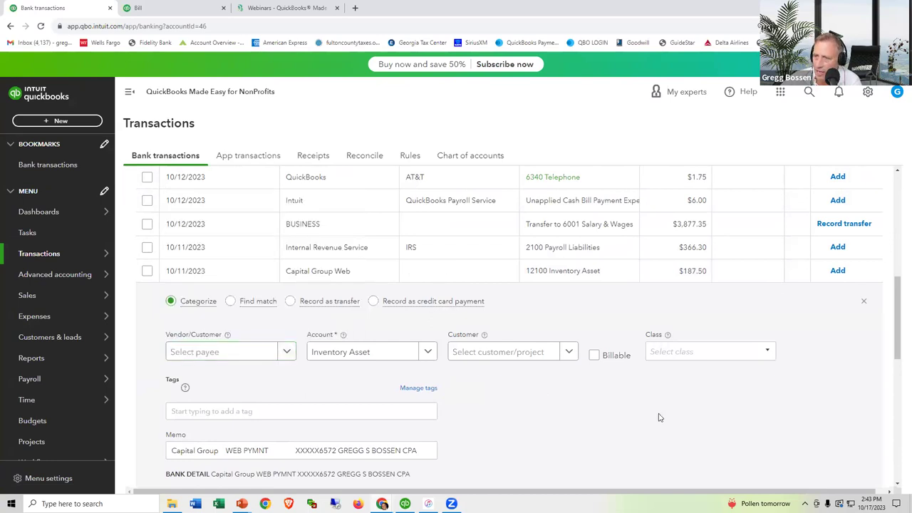
pyautogui.scroll(-2, 809, 349)
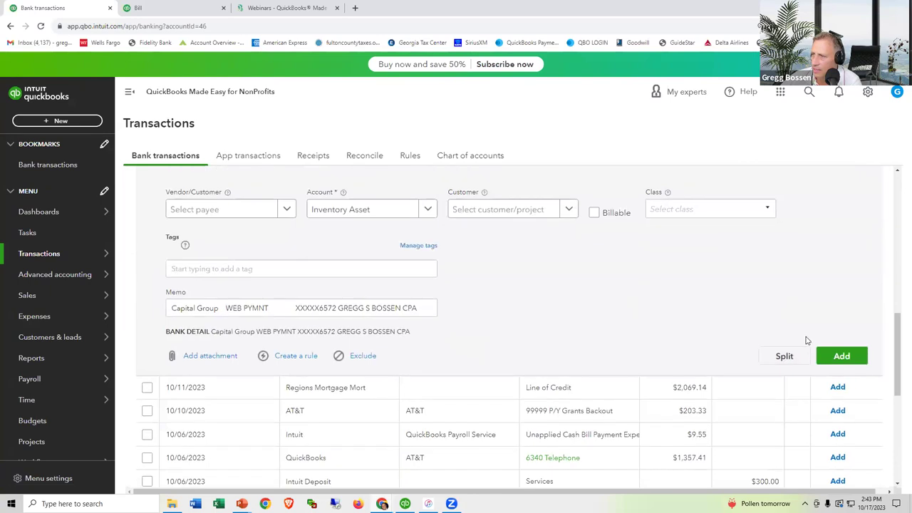
pyautogui.scroll(3, 824, 244)
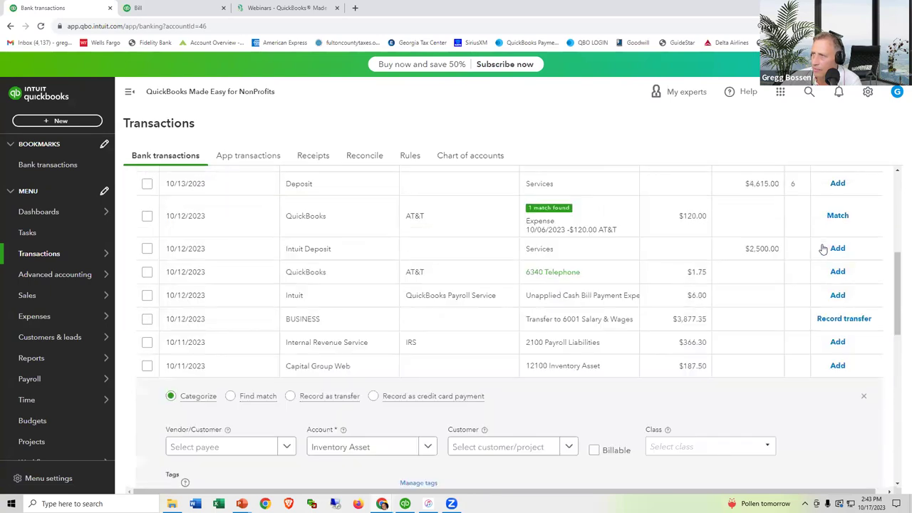
pyautogui.click(863, 399)
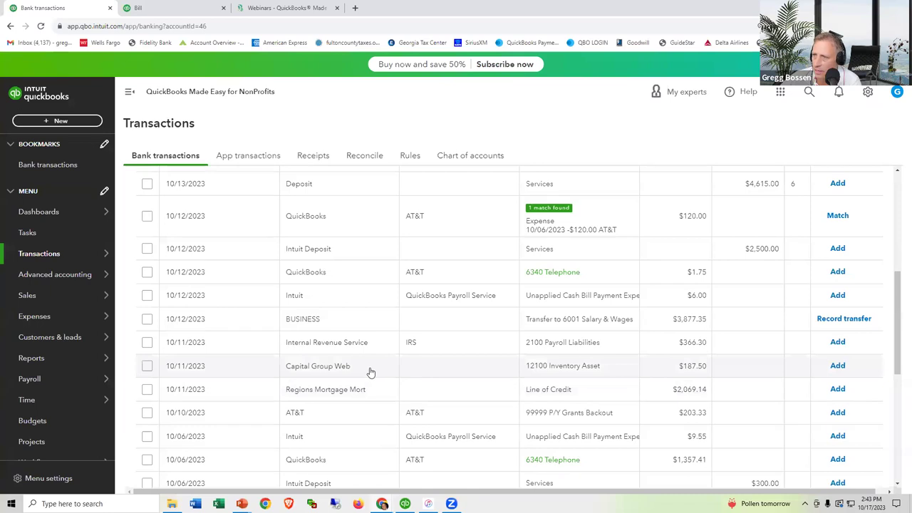
# Try Find match for the charge, leave without saving, and close the Capital Group Web row.
pyautogui.click(369, 371)
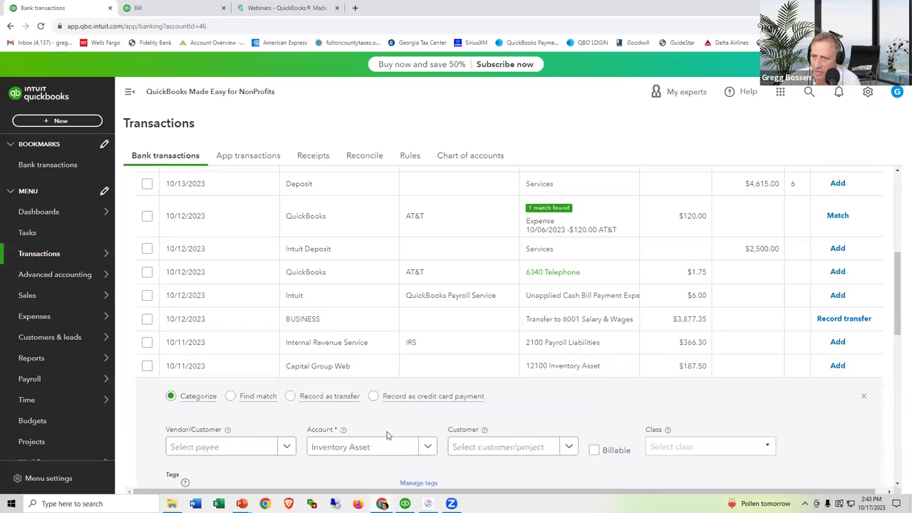
pyautogui.scroll(-1, 386, 437)
pyautogui.scroll(-3, 386, 437)
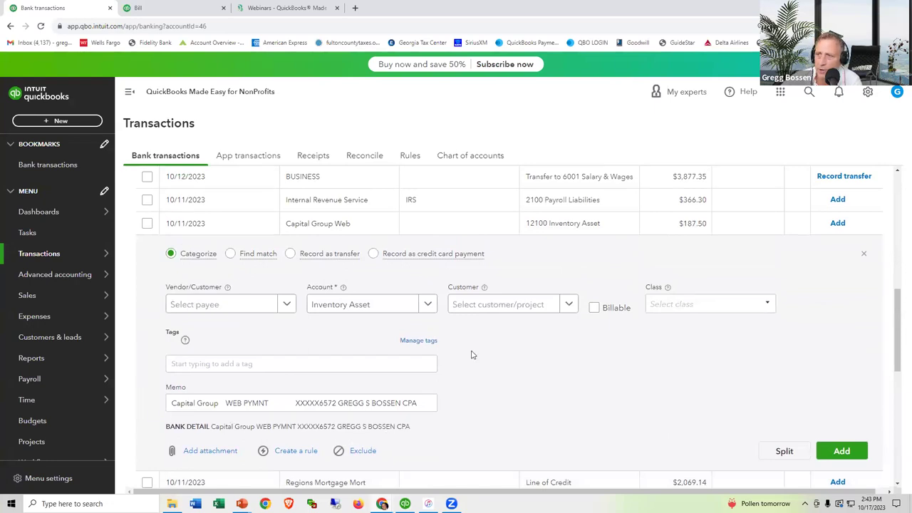
pyautogui.scroll(1, 472, 352)
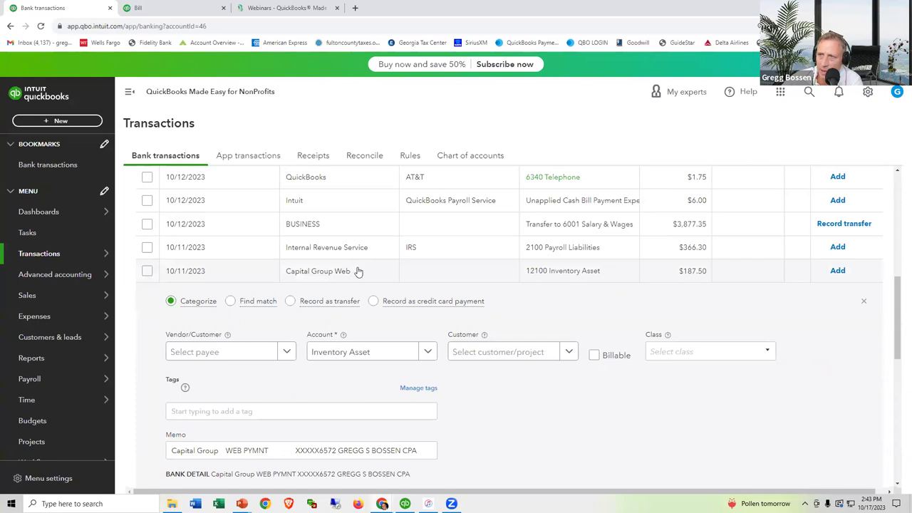
pyautogui.click(359, 271)
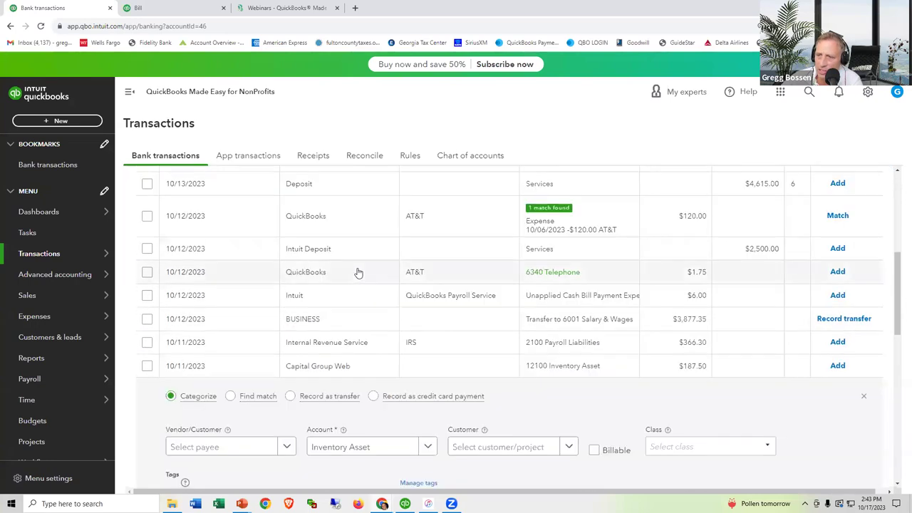
pyautogui.scroll(-2, 373, 376)
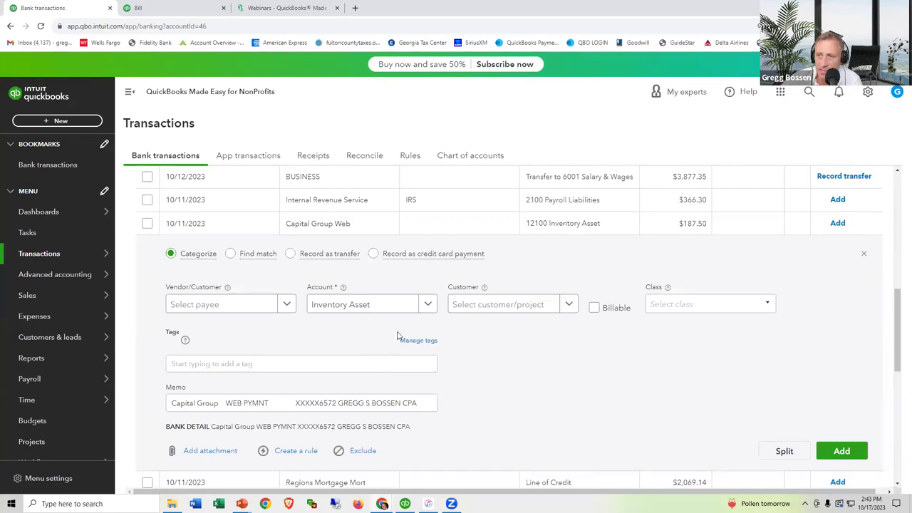
pyautogui.click(232, 255)
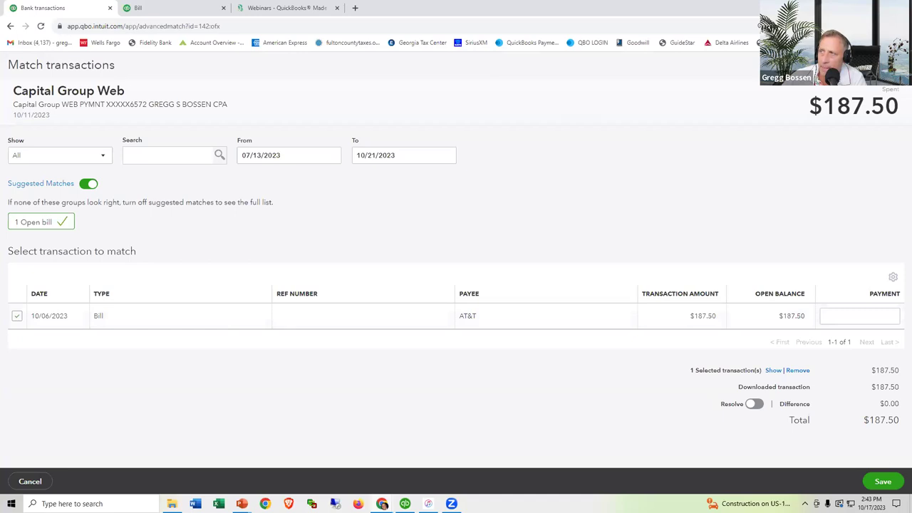
pyautogui.click(896, 65)
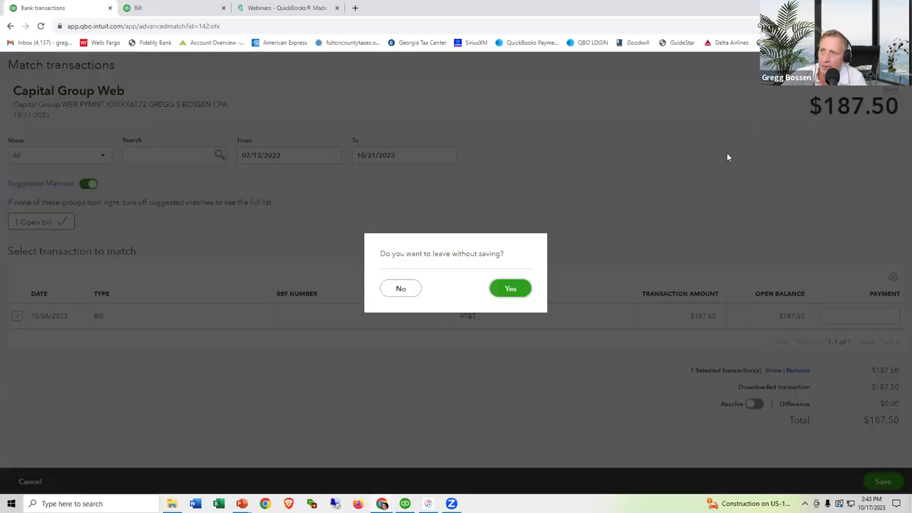
pyautogui.click(511, 301)
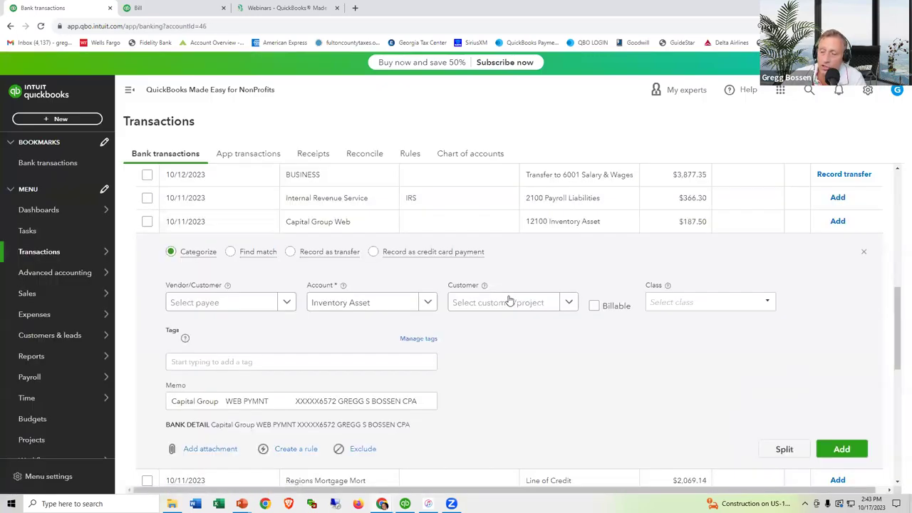
pyautogui.click(863, 251)
pyautogui.scroll(3, 736, 301)
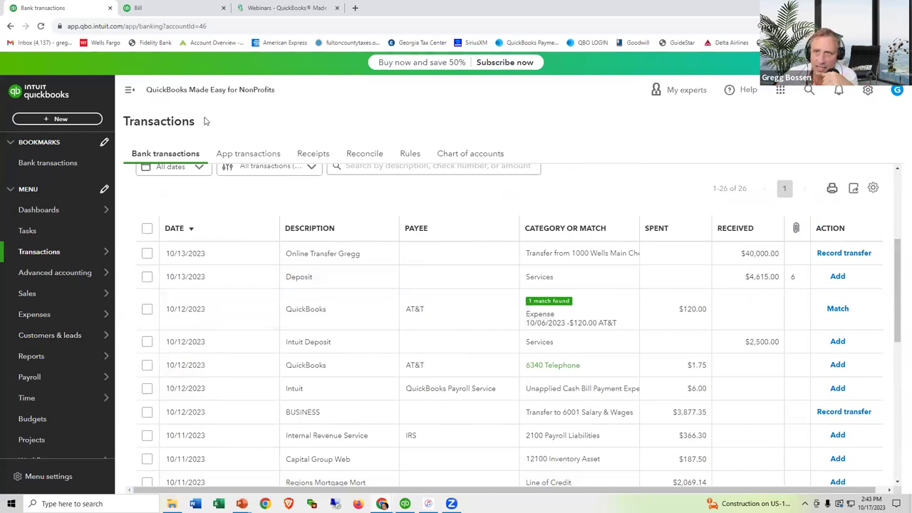
# Start a new sales receipt and then an invoice, leaving each to return to bank transactions.
pyautogui.click(63, 121)
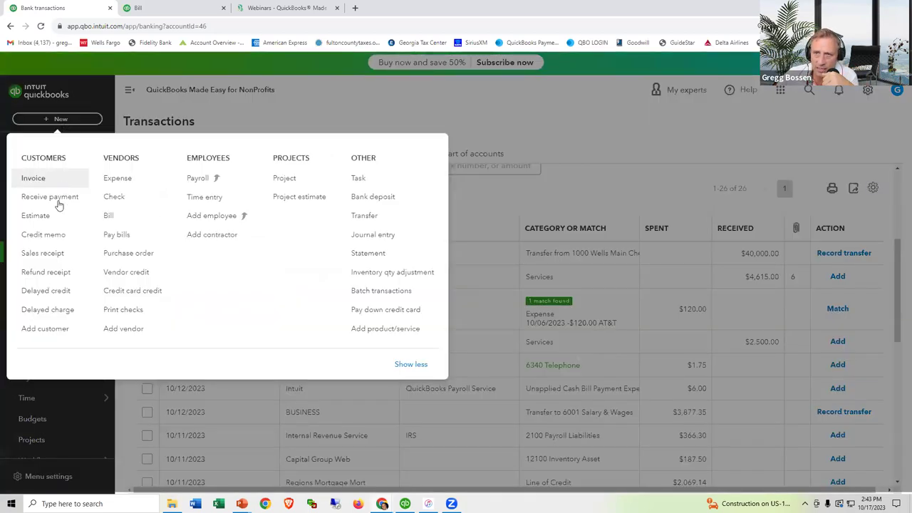
pyautogui.click(52, 253)
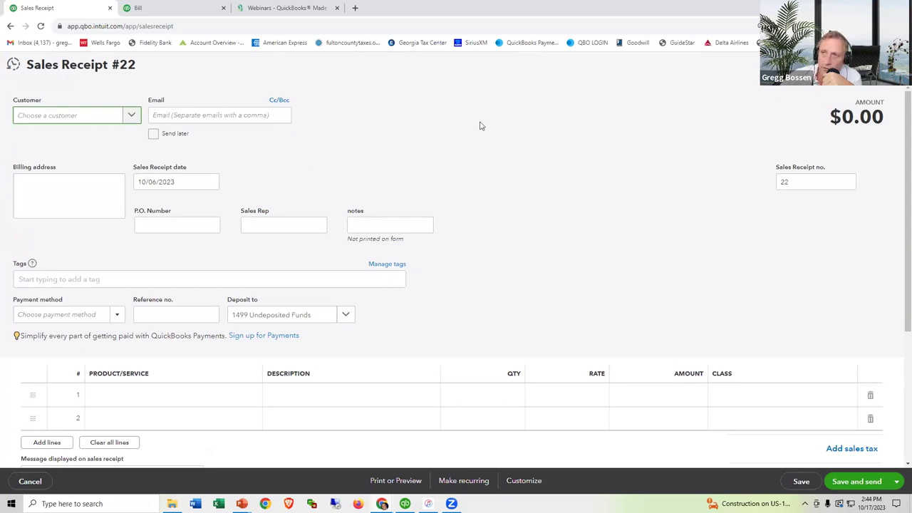
pyautogui.hotkey('alt', 'Left')
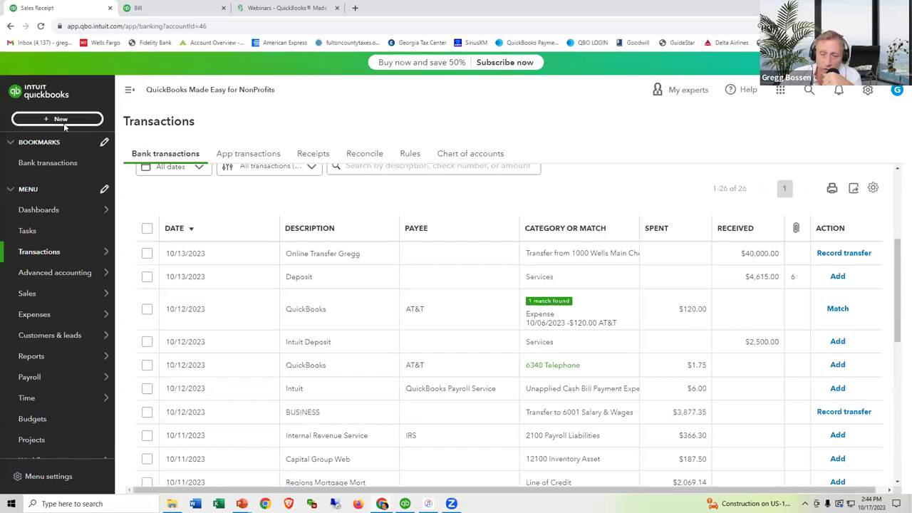
pyautogui.click(64, 124)
pyautogui.click(40, 184)
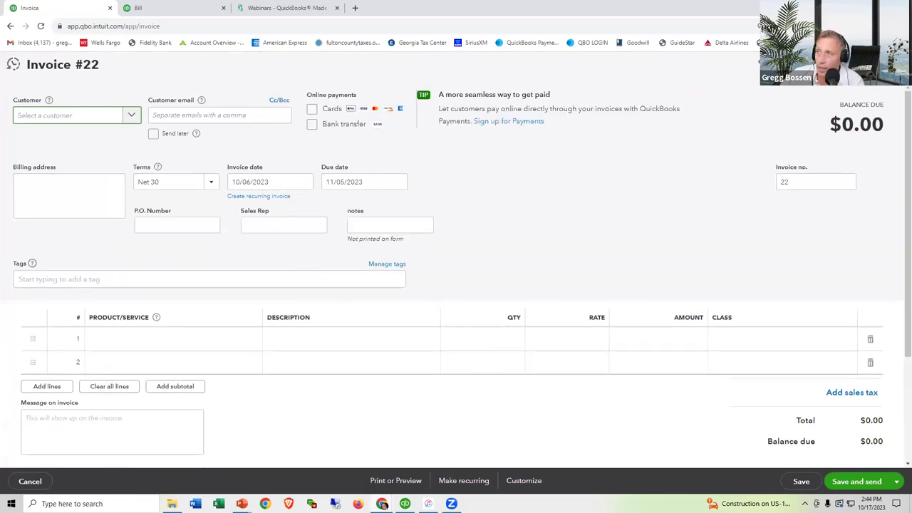
pyautogui.click(894, 64)
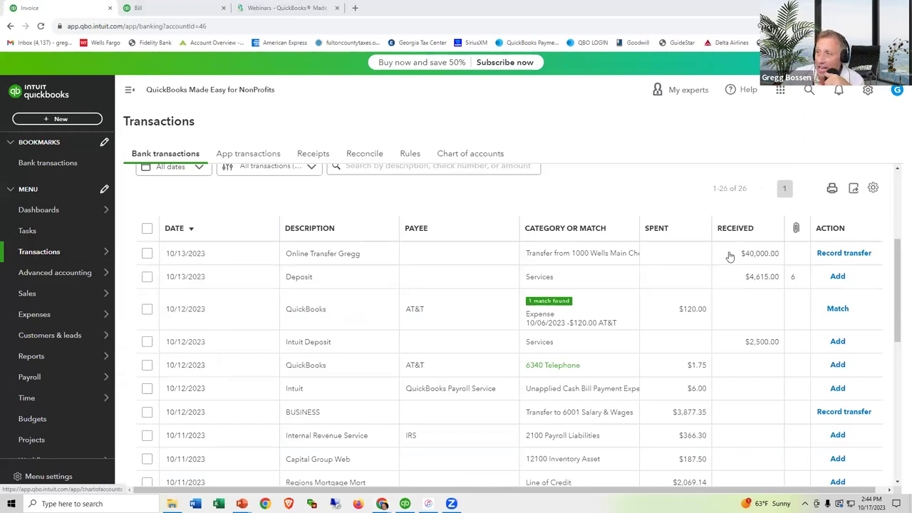
# Open the $4,615.00 deposit's attached deposit ticket full screen, rotate it, then close it.
pyautogui.click(793, 279)
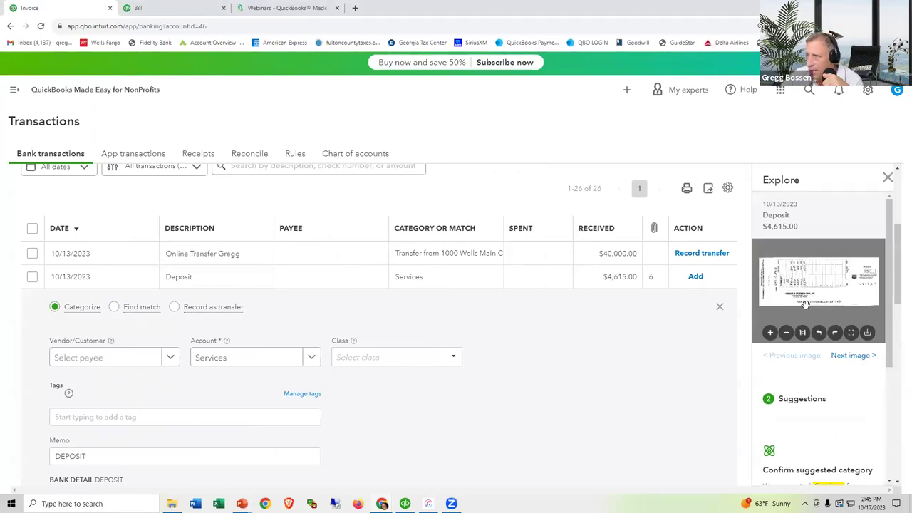
pyautogui.click(850, 332)
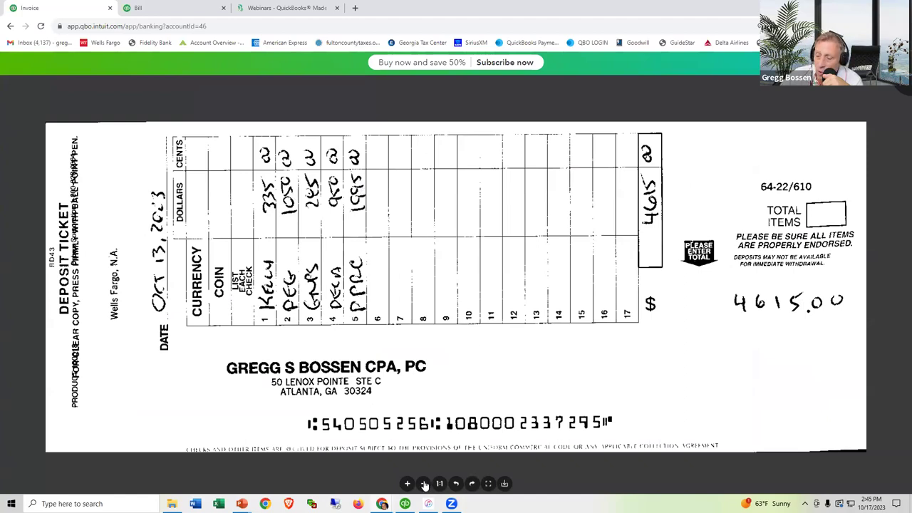
pyautogui.click(471, 484)
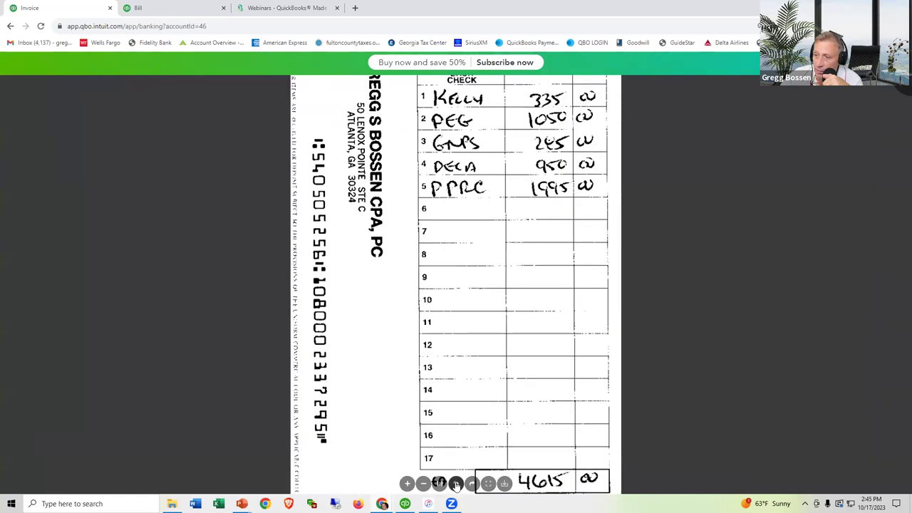
pyautogui.click(456, 484)
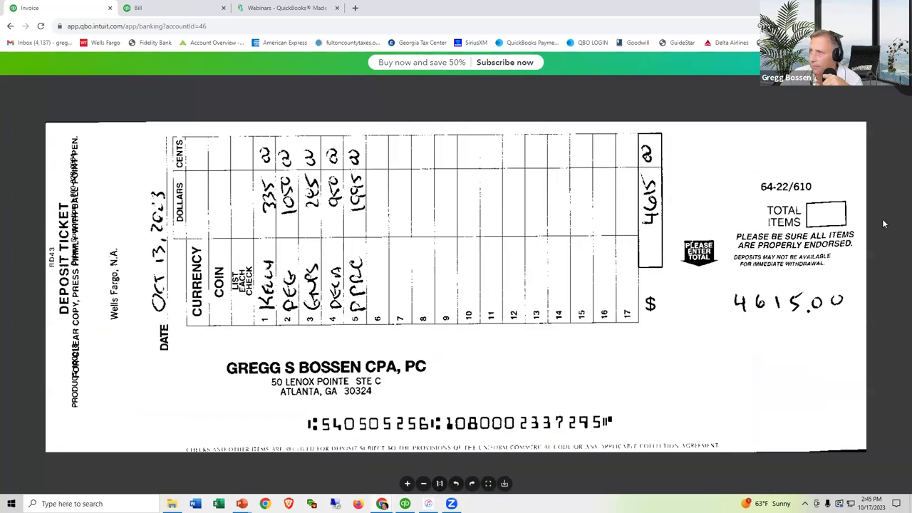
pyautogui.click(901, 95)
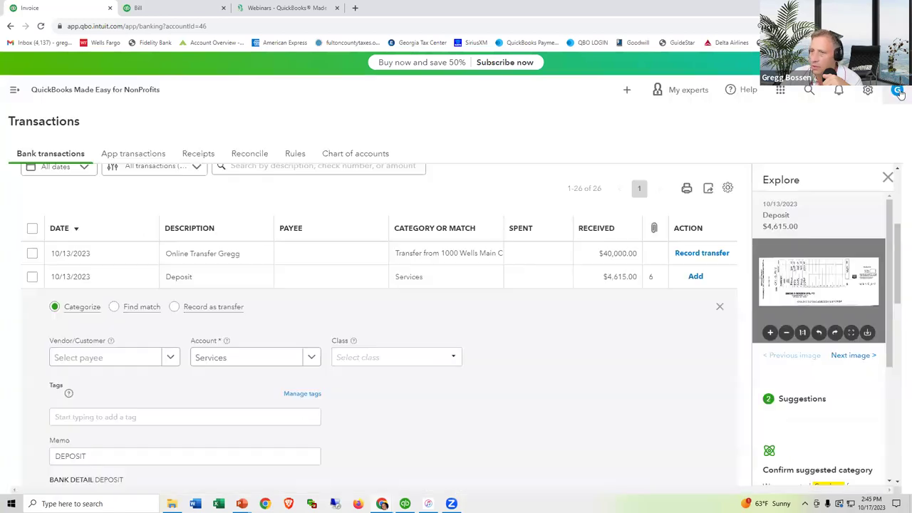
# Rotate and zoom the ticket preview and page through the attached check images before closing it.
pyautogui.click(835, 333)
pyautogui.click(835, 333)
pyautogui.click(786, 333)
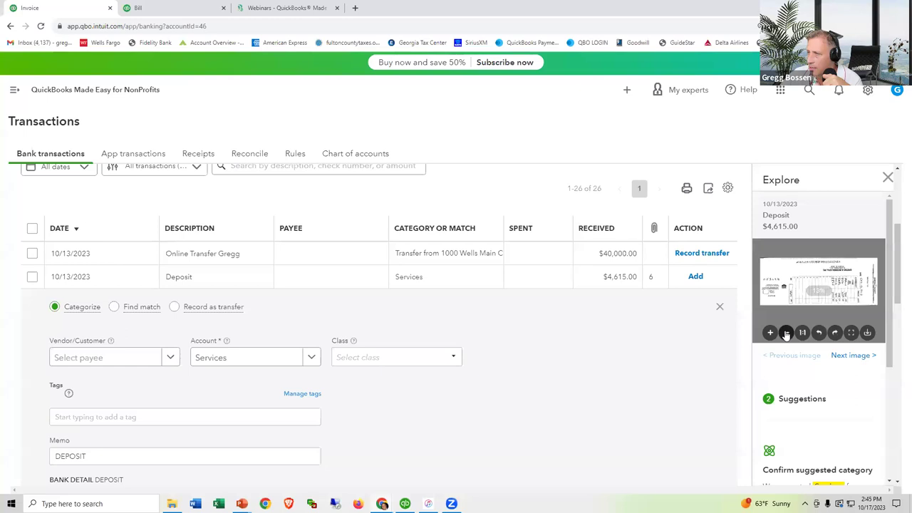
pyautogui.click(770, 333)
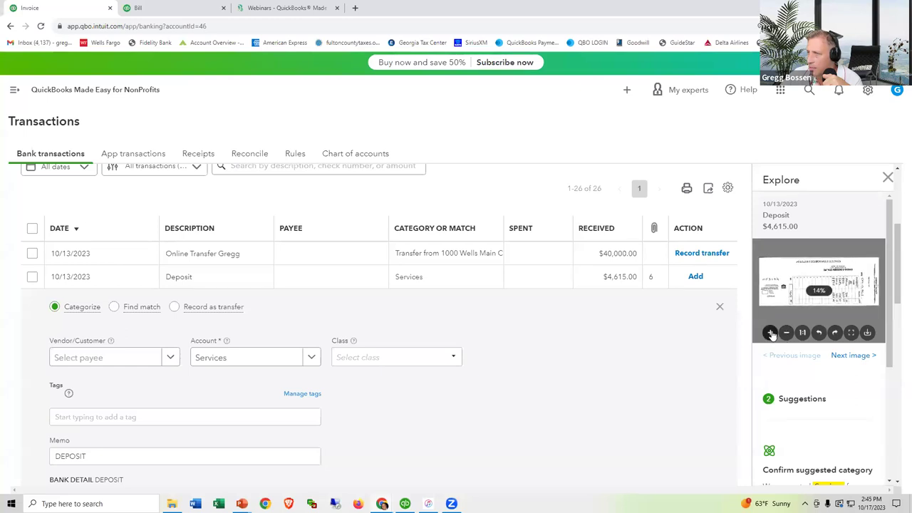
pyautogui.click(842, 356)
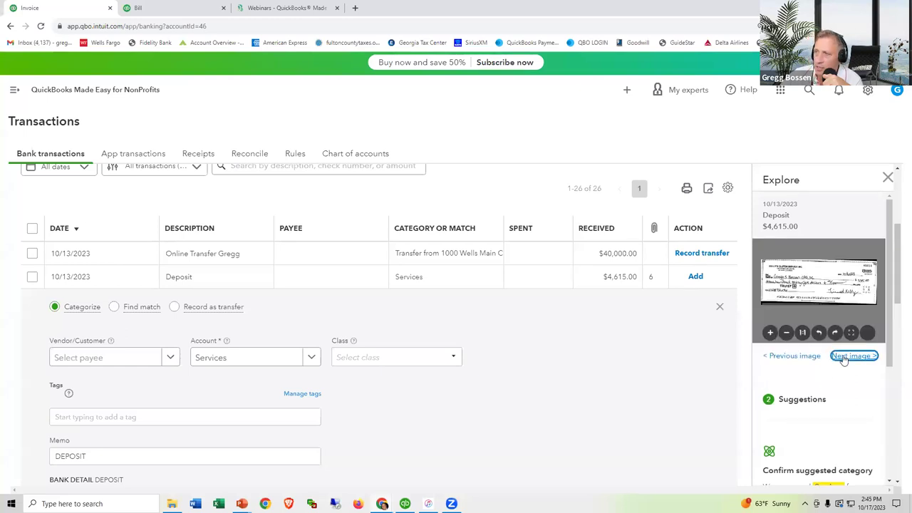
pyautogui.click(842, 356)
pyautogui.click(842, 356)
pyautogui.click(802, 359)
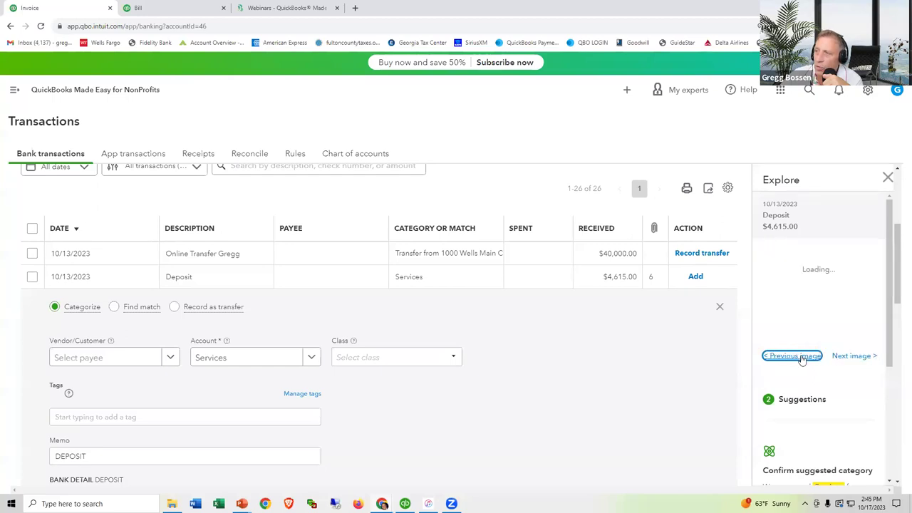
pyautogui.click(802, 359)
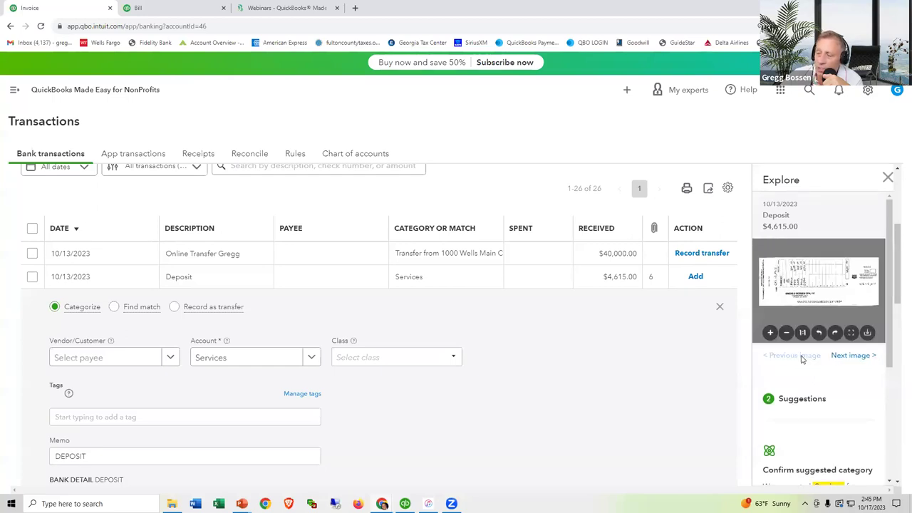
pyautogui.click(887, 179)
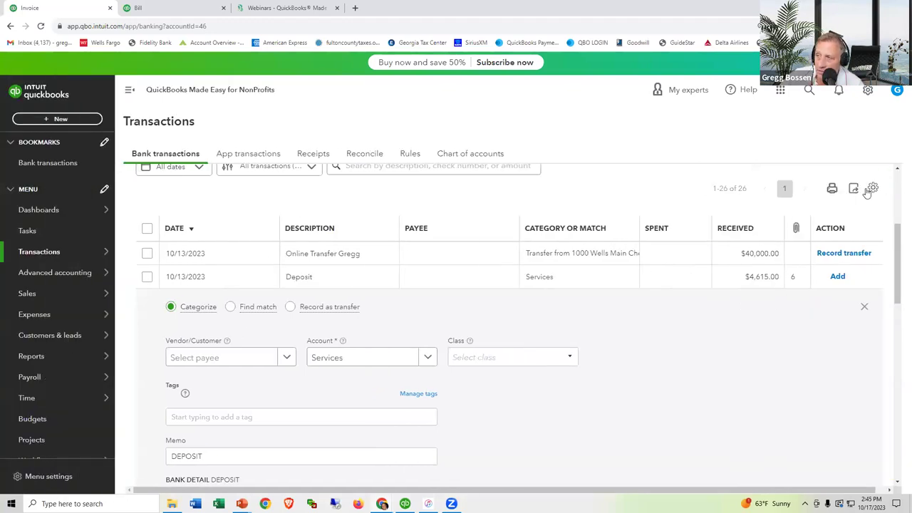
# Match the $4,615.00 deposit to its five suggested transactions and save the match.
pyautogui.click(689, 282)
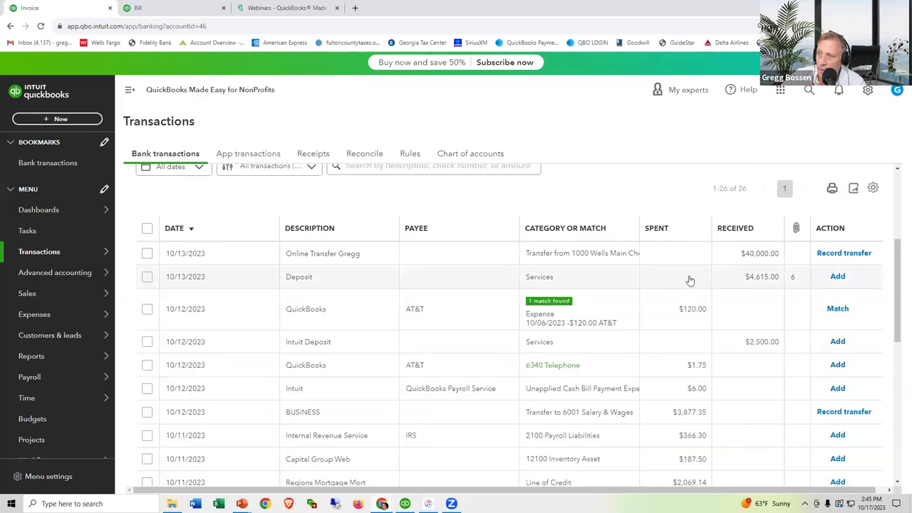
pyautogui.click(689, 279)
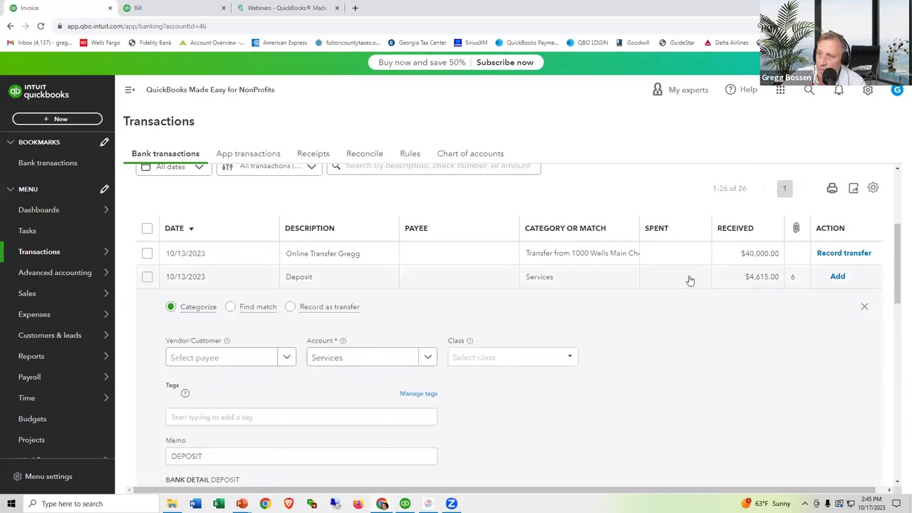
pyautogui.click(231, 307)
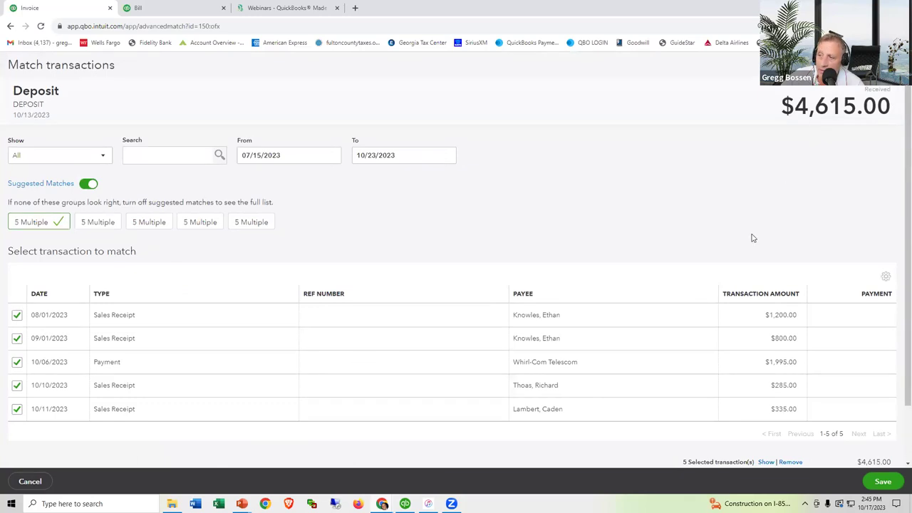
pyautogui.scroll(-2, 684, 354)
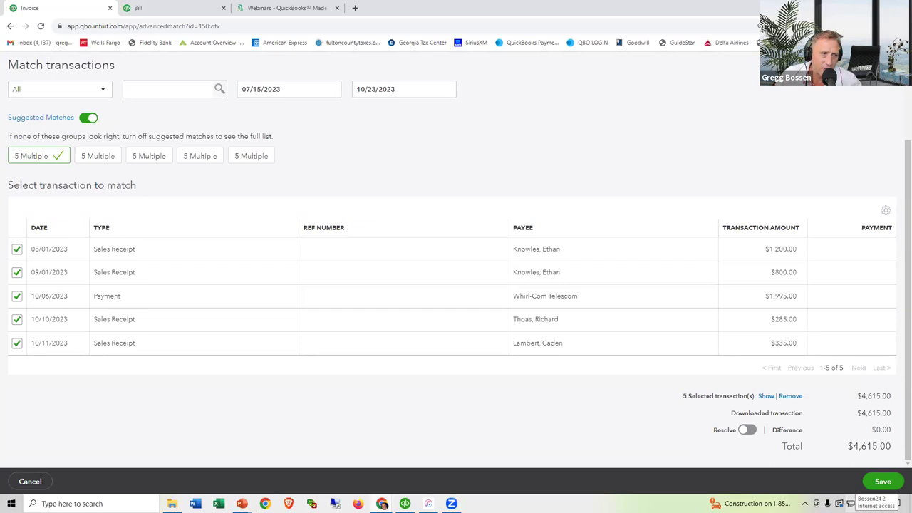
pyautogui.click(880, 481)
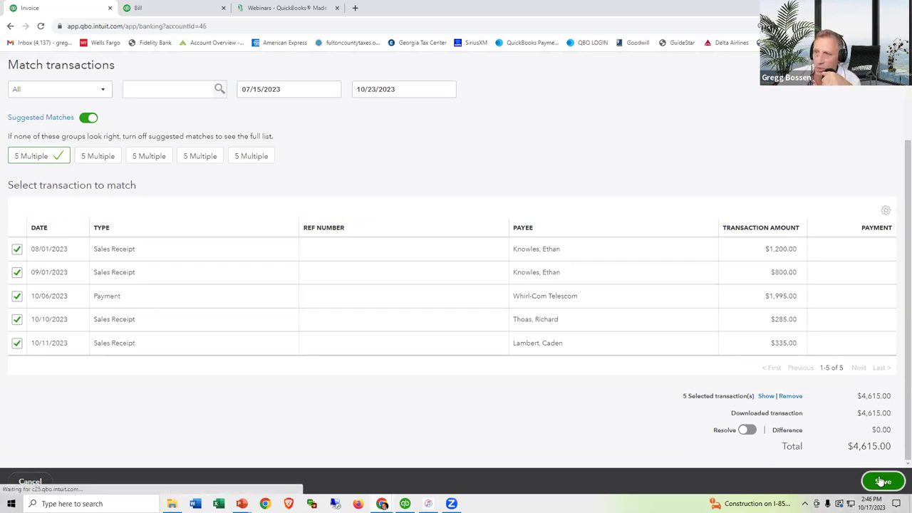
pyautogui.scroll(-1, 368, 281)
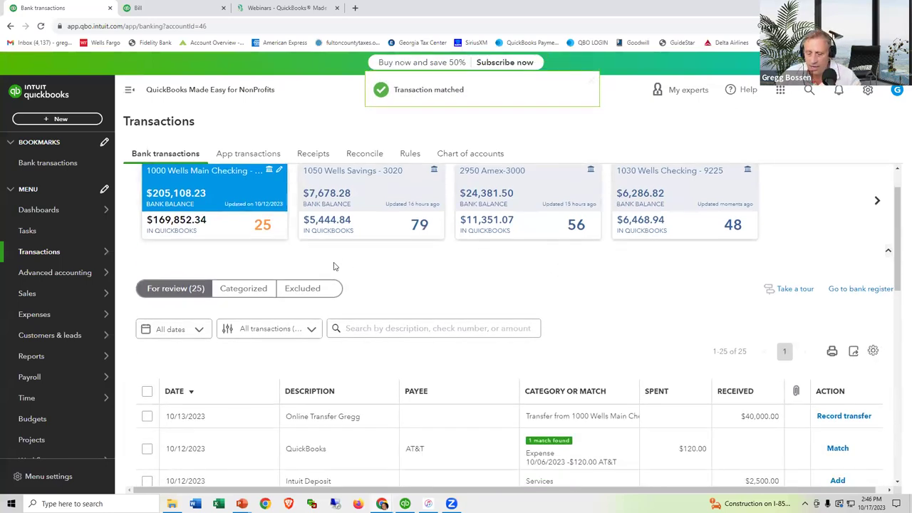
pyautogui.hotkey('alt', 'Tab')
pyautogui.hotkey('alt', 'Tab')
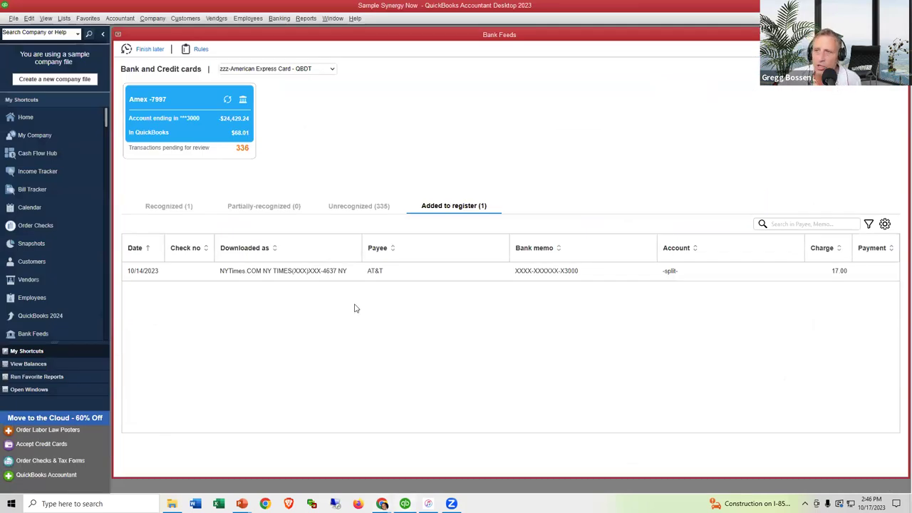
# Show the Recognized tab with the auto-matched $51.01 Chevron charge, briefly opening Preferences.
pyautogui.click(161, 207)
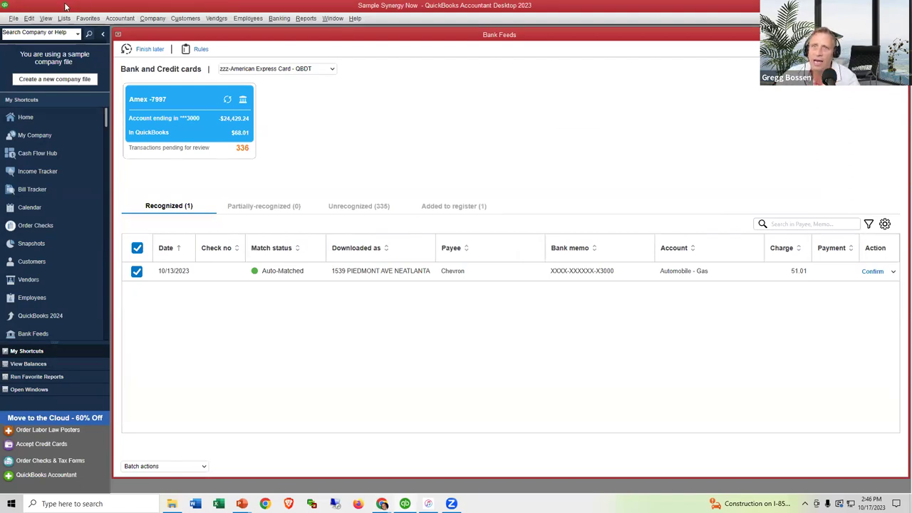
pyautogui.click(28, 18)
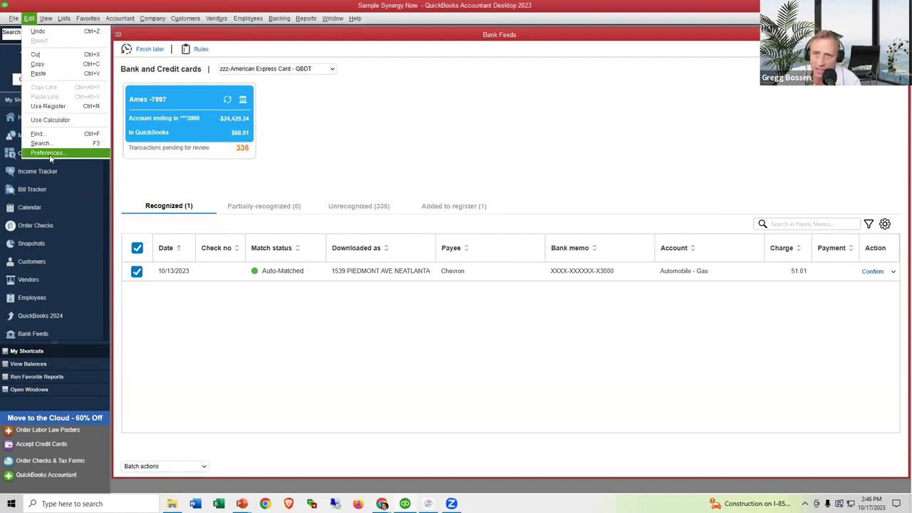
pyautogui.click(49, 153)
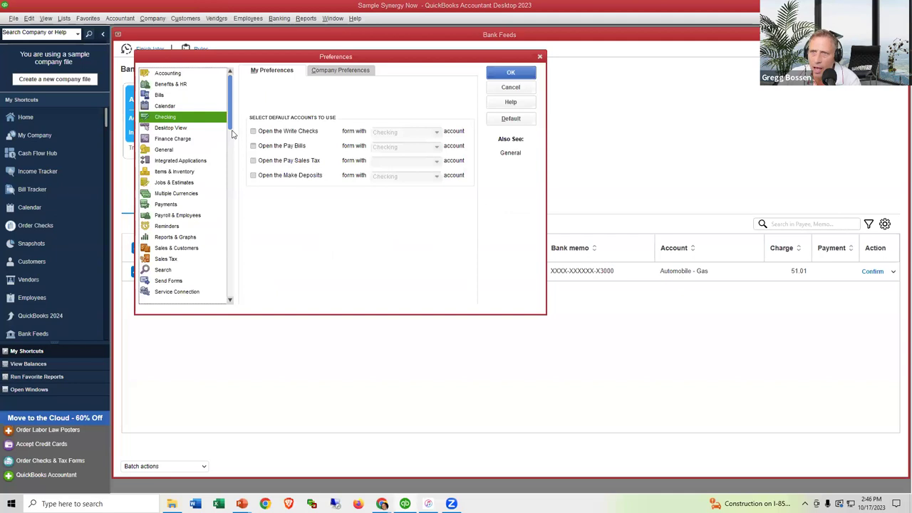
pyautogui.click(510, 87)
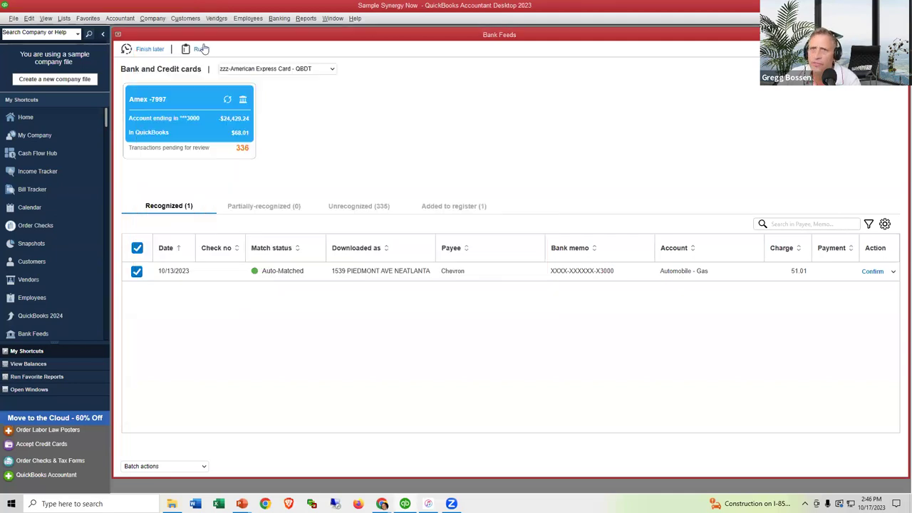
# Find the 51.01 Chevron credit card charge with Edit > Find by amount and open it.
pyautogui.click(29, 18)
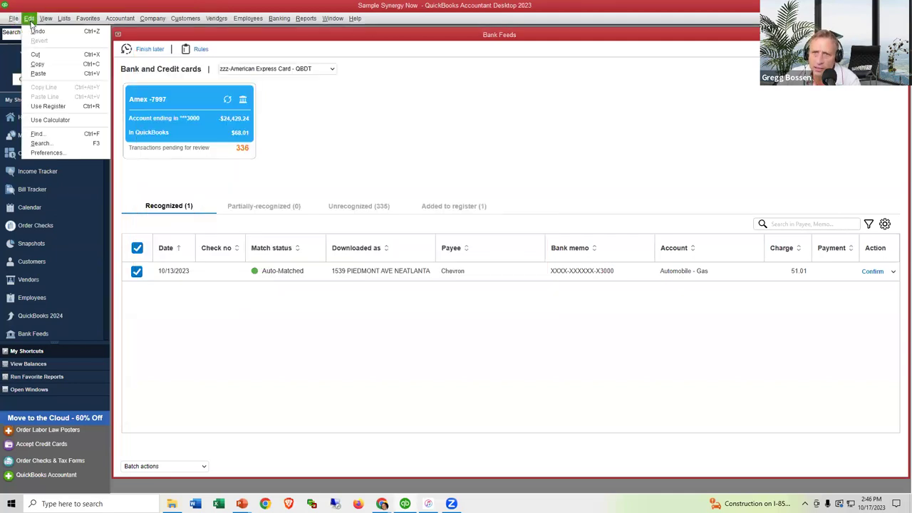
pyautogui.click(37, 134)
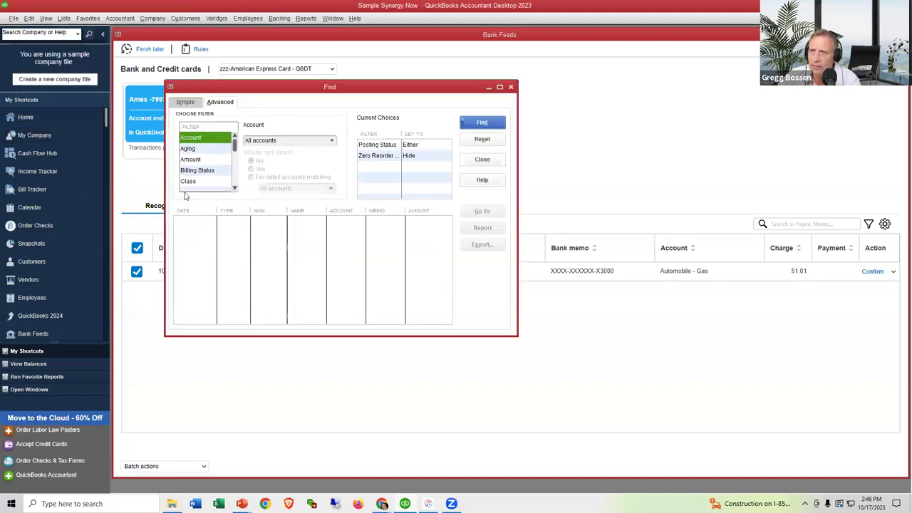
pyautogui.click(205, 160)
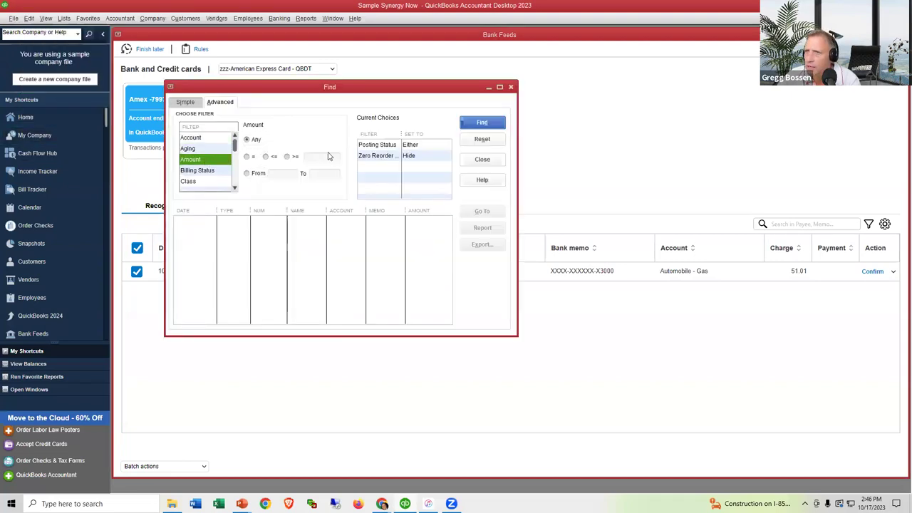
pyautogui.click(247, 156)
pyautogui.click(313, 157)
pyautogui.write('51')
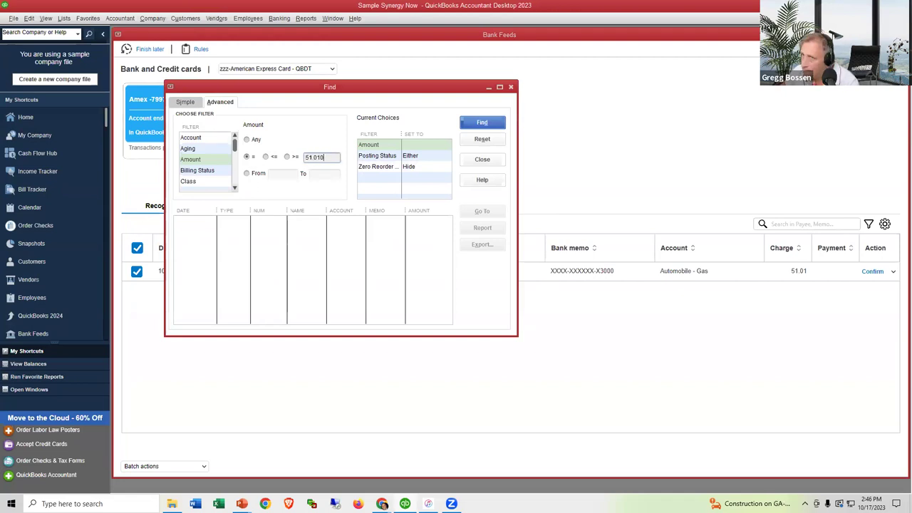
pyautogui.write('.010')
pyautogui.press('BackSpace')
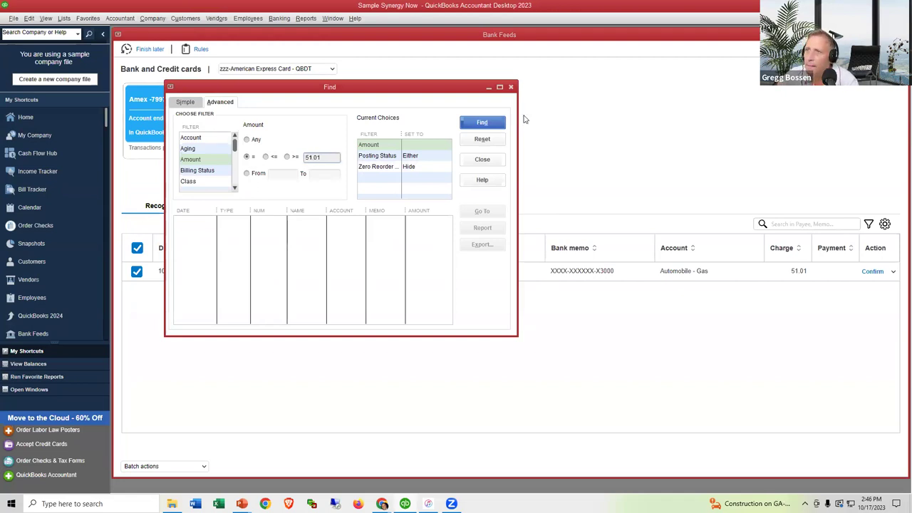
pyautogui.click(482, 123)
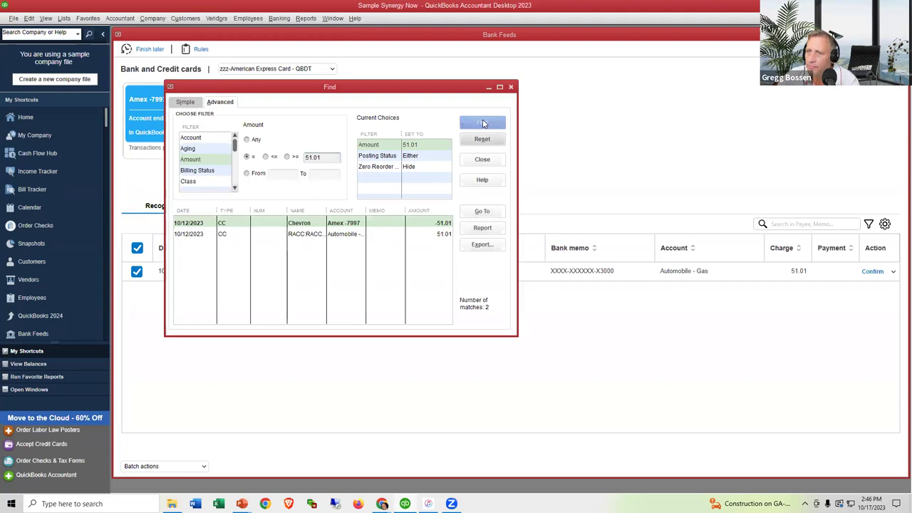
pyautogui.click(314, 224)
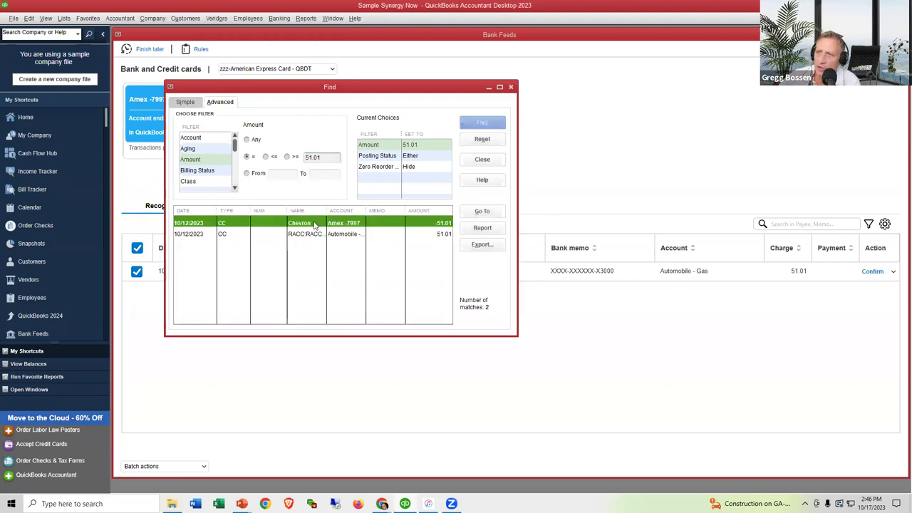
pyautogui.doubleClick(314, 223)
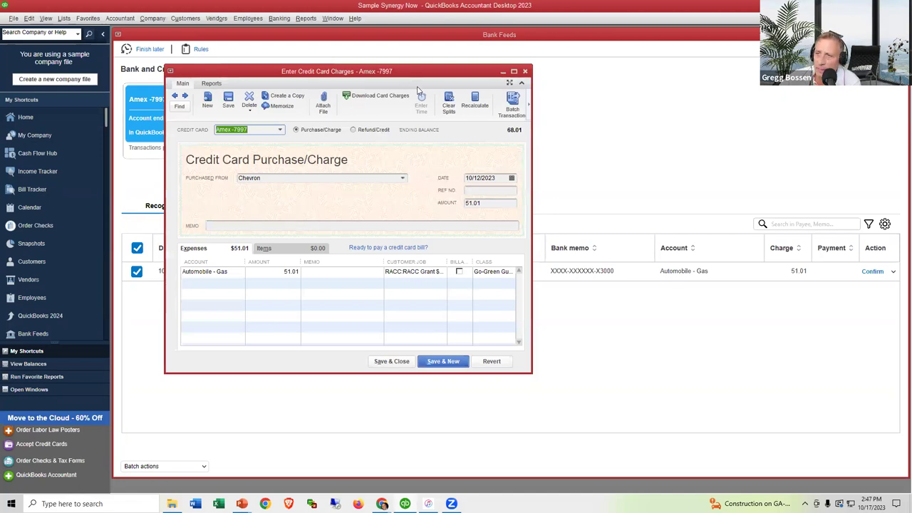
pyautogui.moveTo(416, 74); pyautogui.dragTo(459, 352)
pyautogui.click(543, 305)
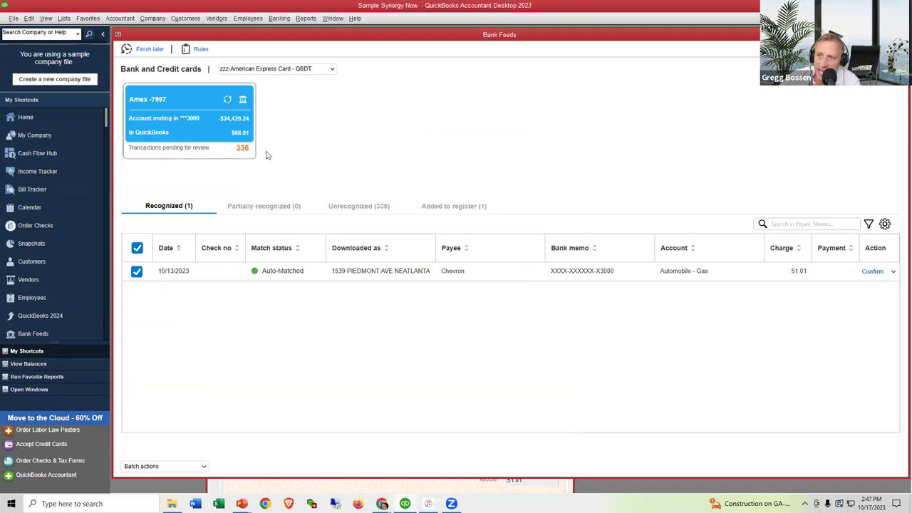
# Confirm the auto-matched $51.01 Chevron transaction in Bank Feeds and close the charge.
pyautogui.click(872, 271)
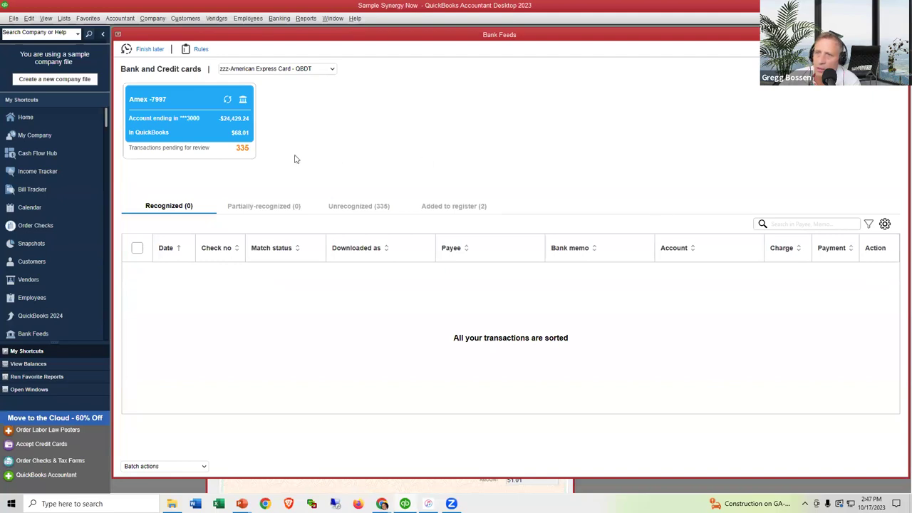
pyautogui.click(456, 490)
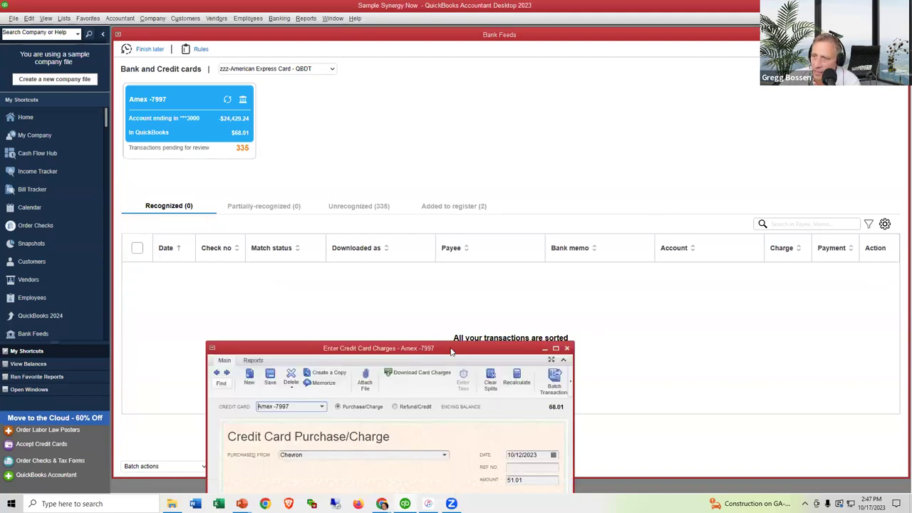
pyautogui.moveTo(420, 73); pyautogui.dragTo(421, 74)
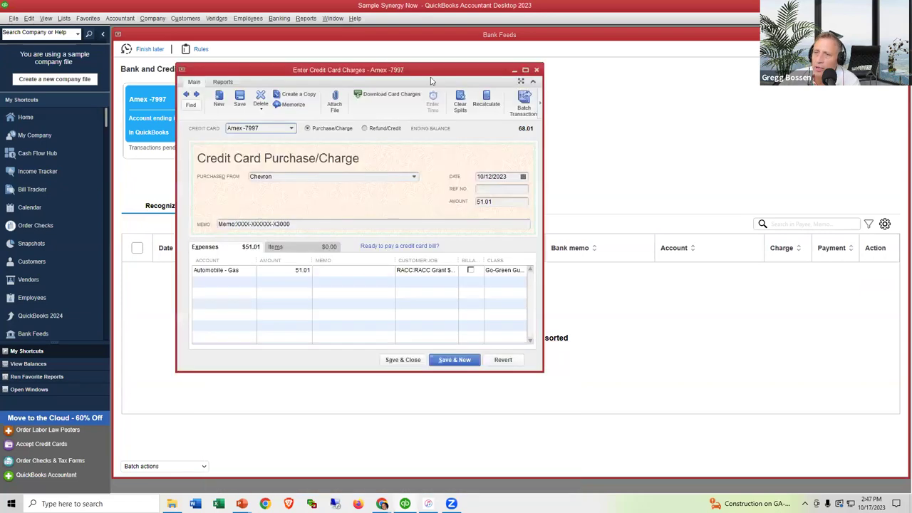
pyautogui.click(536, 71)
# Search again for 51.01, review the Chevron charge, then close the Find window.
pyautogui.click(29, 19)
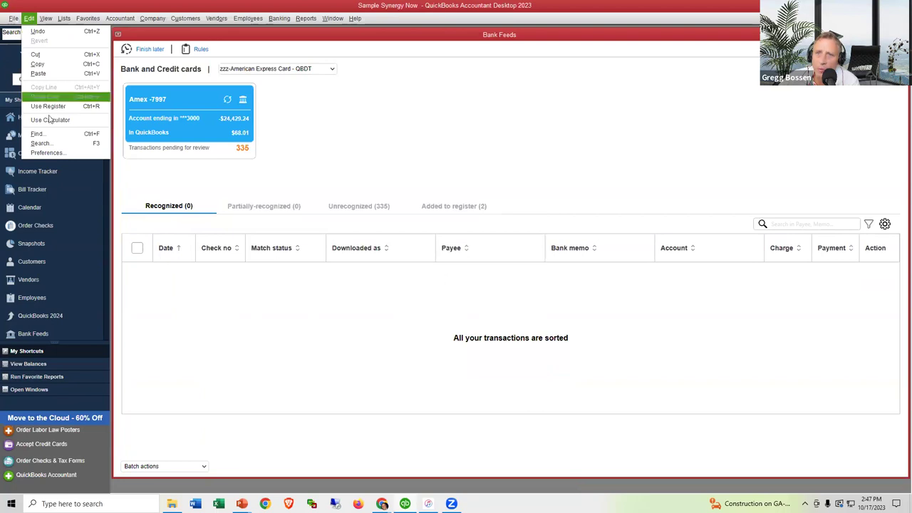
pyautogui.click(37, 133)
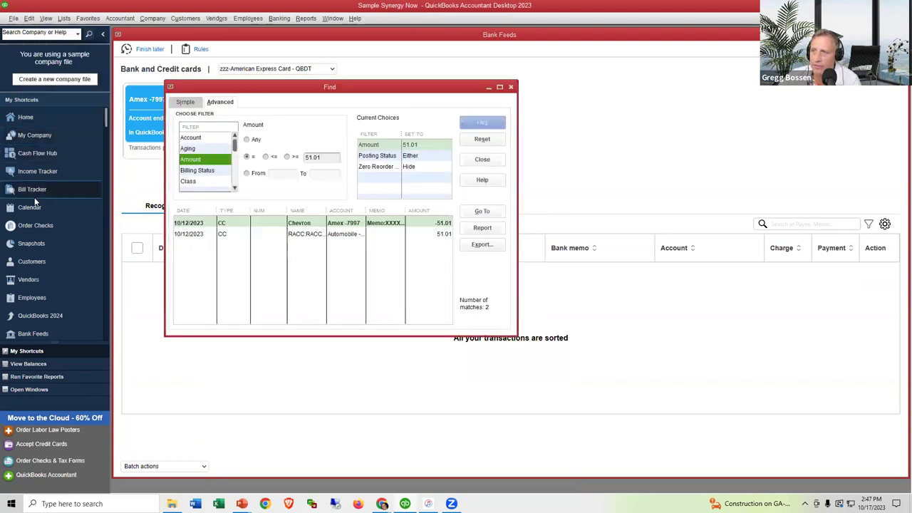
pyautogui.doubleClick(302, 225)
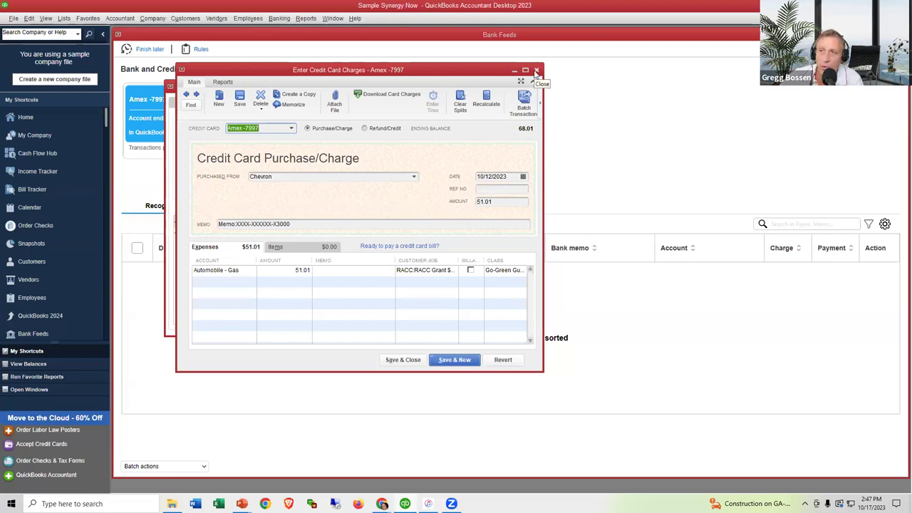
pyautogui.click(536, 72)
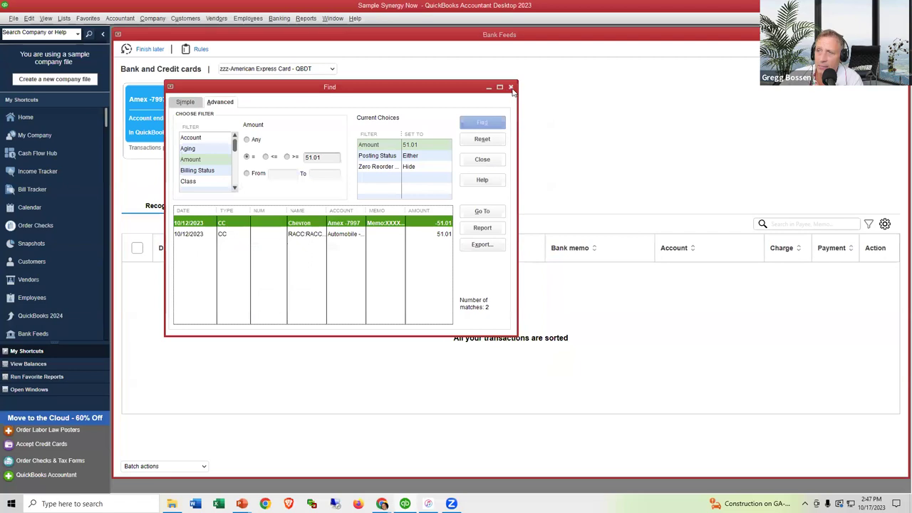
pyautogui.click(510, 87)
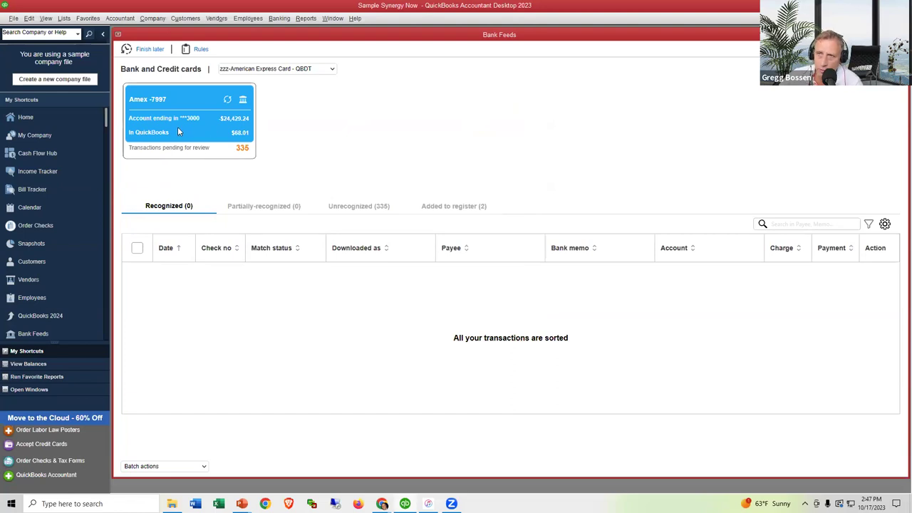
# Sort the Unrecognized Amex transactions by Downloaded as to group ROASTERS charges, then open Rules.
pyautogui.click(343, 207)
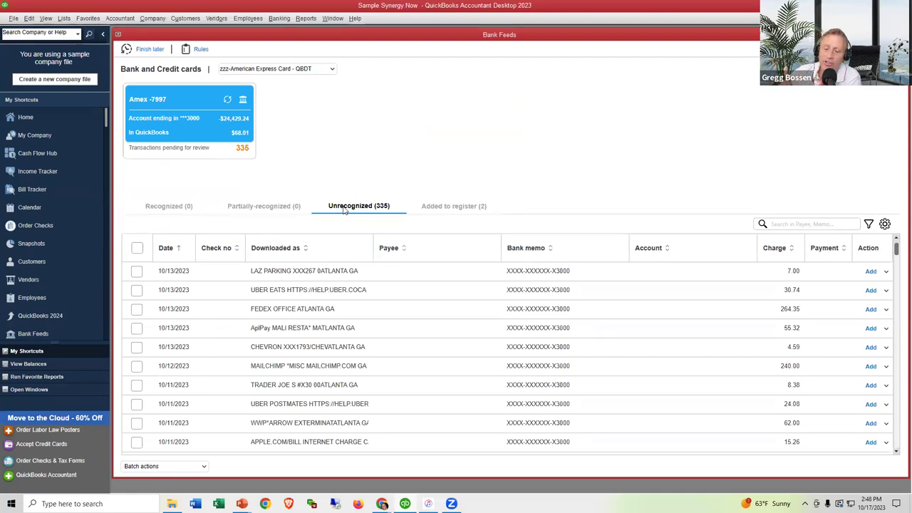
pyautogui.scroll(-5, 401, 349)
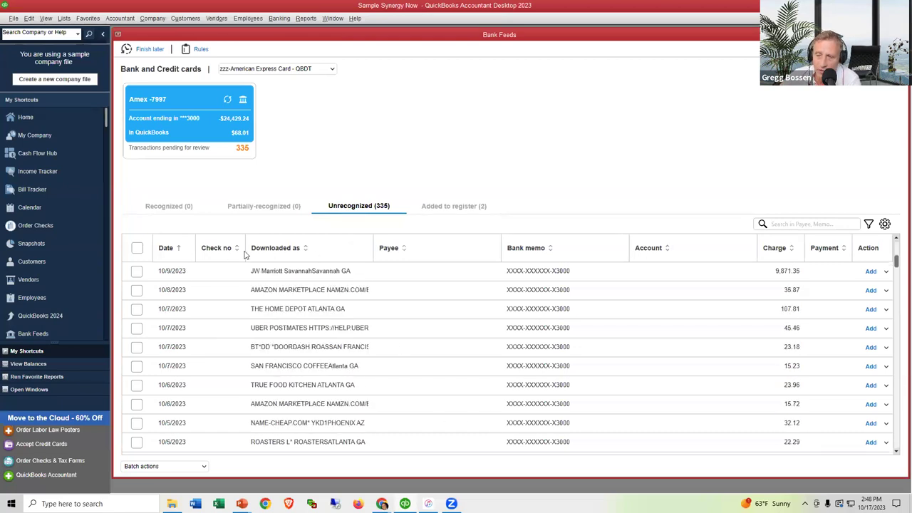
pyautogui.click(305, 247)
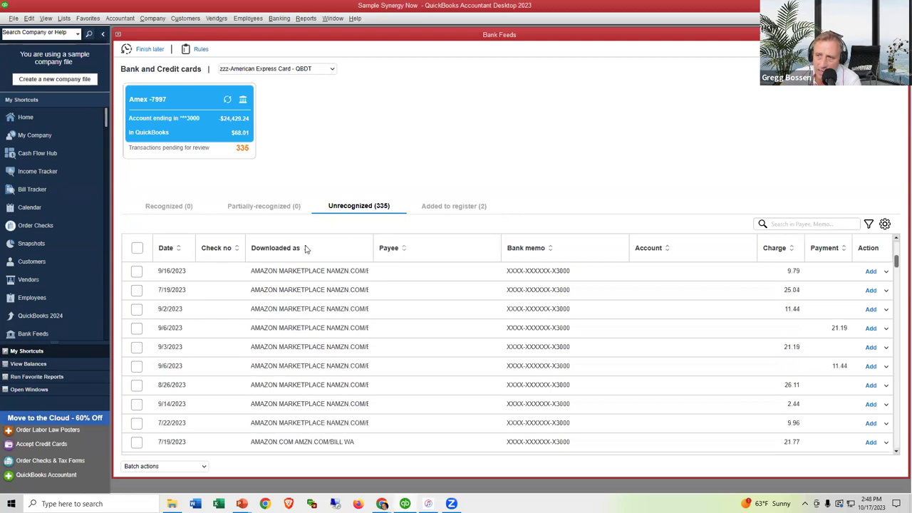
pyautogui.scroll(-10, 305, 302)
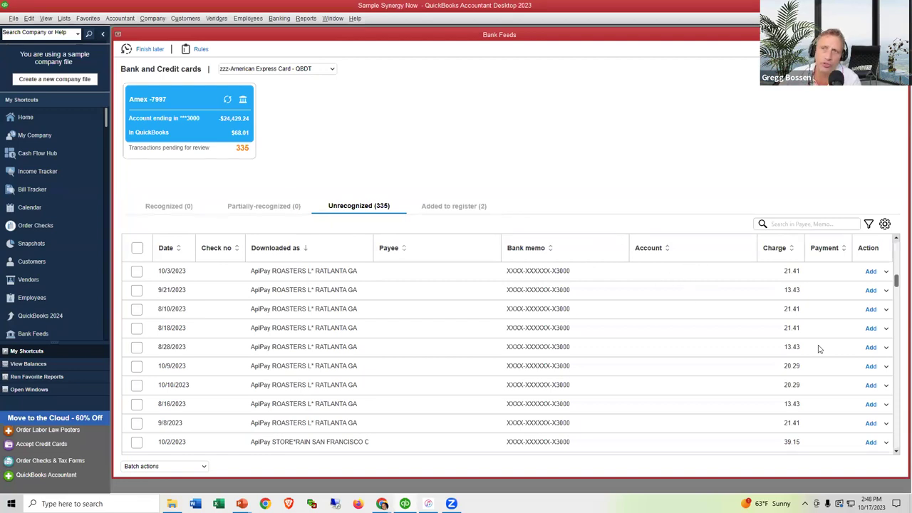
pyautogui.click(194, 50)
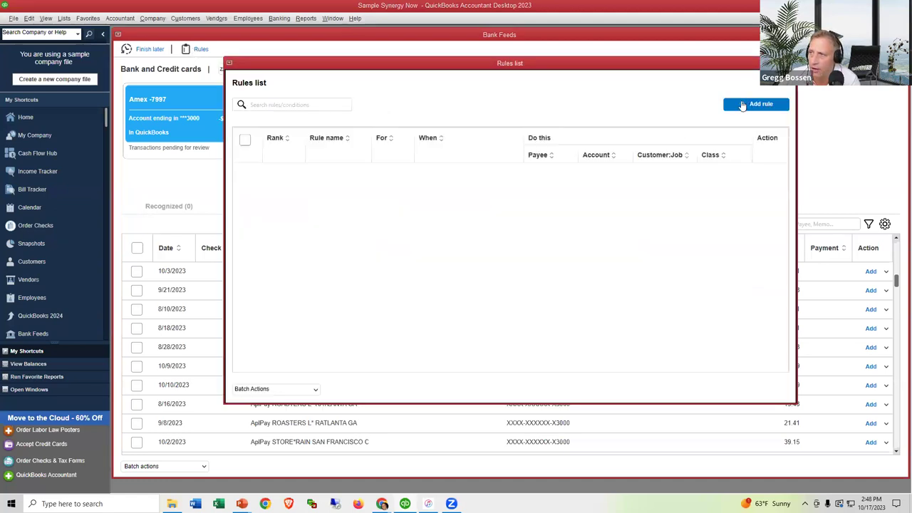
# Add a new money-out rule named Roasters with the condition Description contains ROASTERS.
pyautogui.click(744, 106)
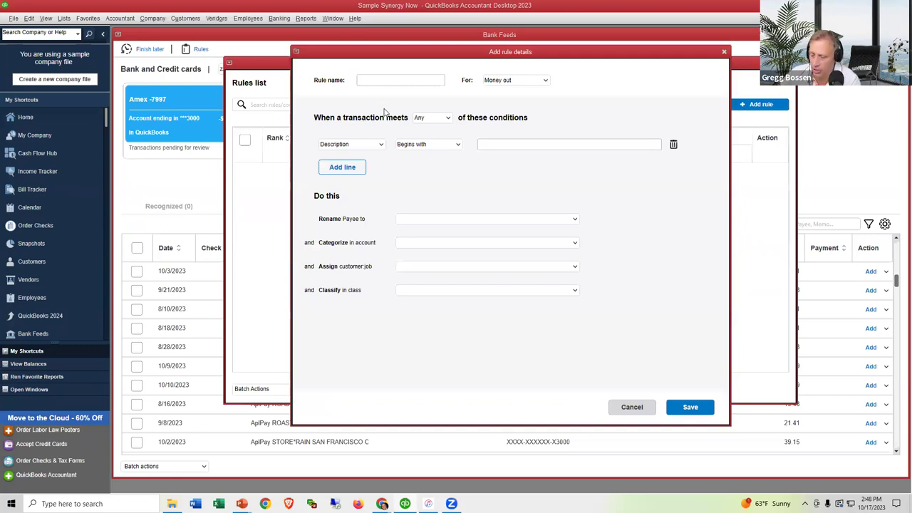
pyautogui.write('Roasters')
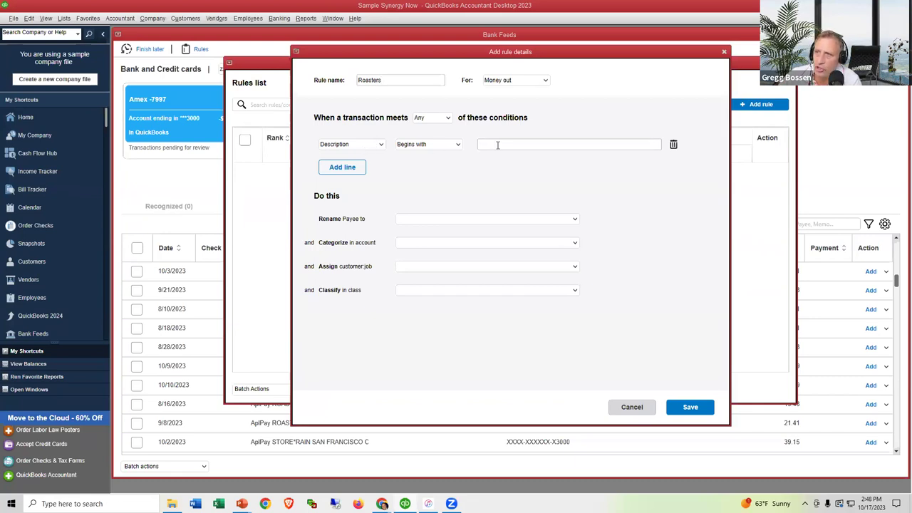
pyautogui.click(458, 146)
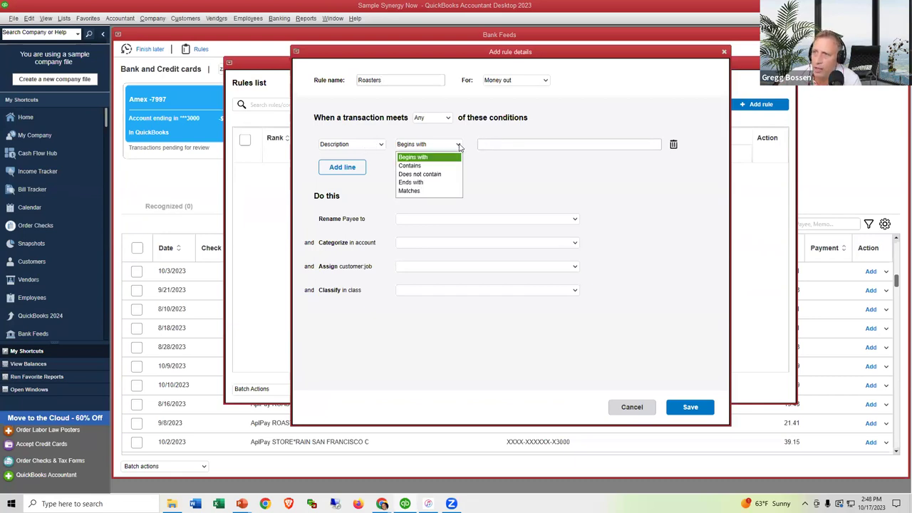
pyautogui.click(425, 166)
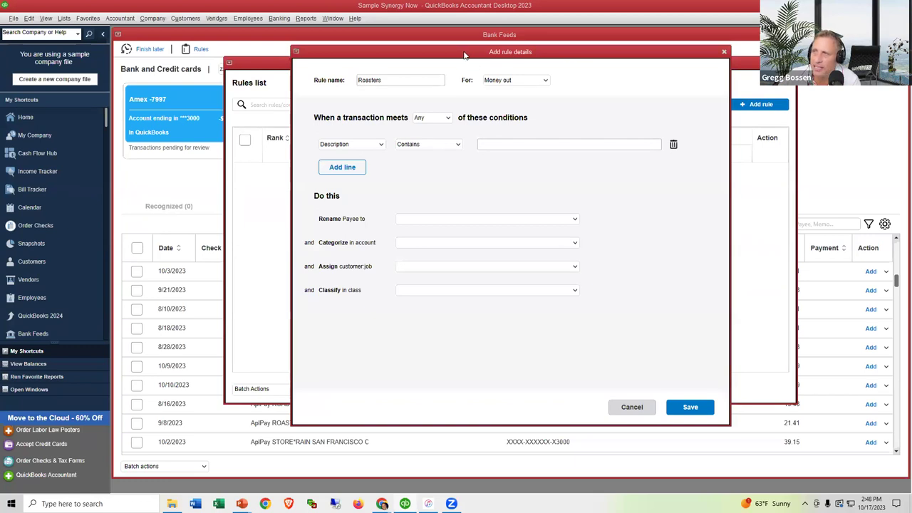
pyautogui.moveTo(467, 55); pyautogui.dragTo(621, 51)
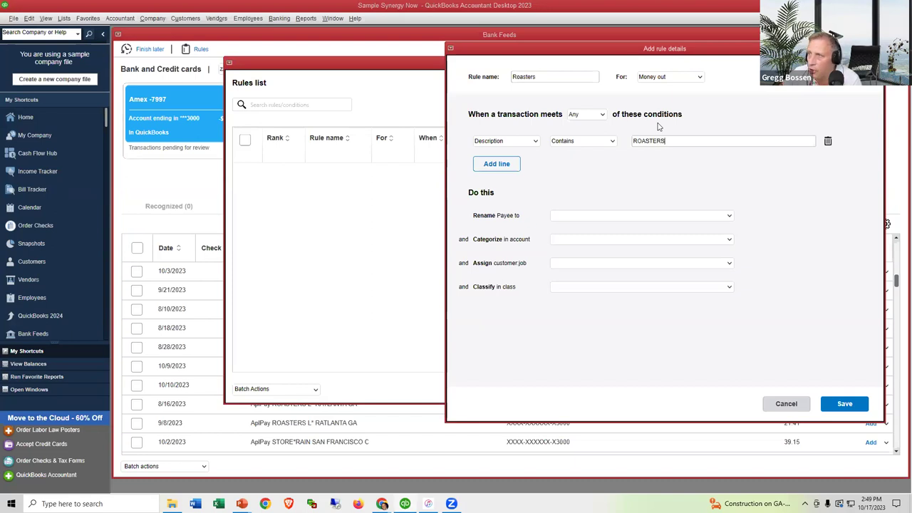
# Set the Roasters rule to rename the payee to Atlanta Magazine and categorize to Office Supplies.
pyautogui.click(729, 215)
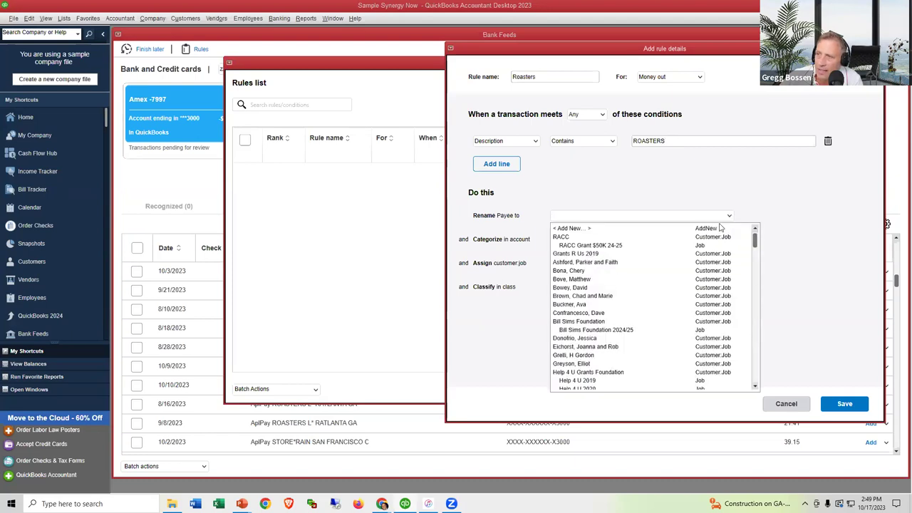
pyautogui.scroll(-5, 700, 344)
pyautogui.scroll(-5, 700, 344)
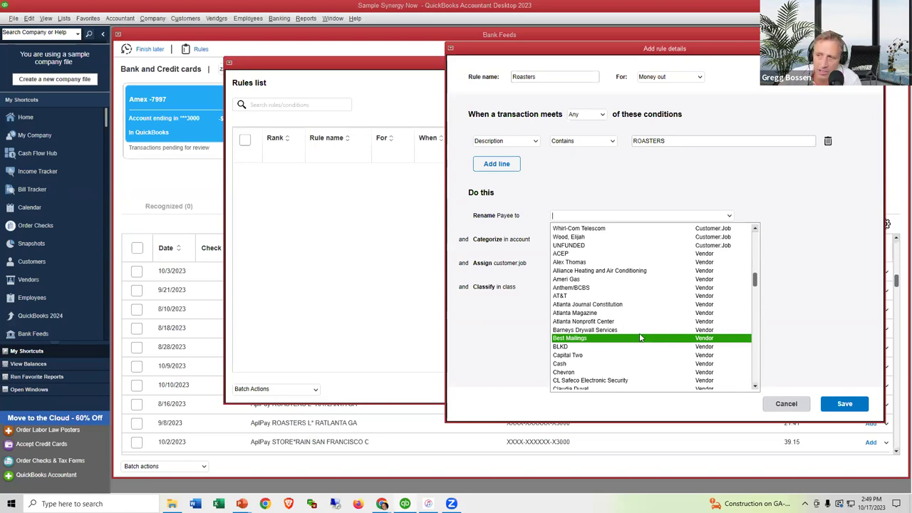
pyautogui.click(589, 314)
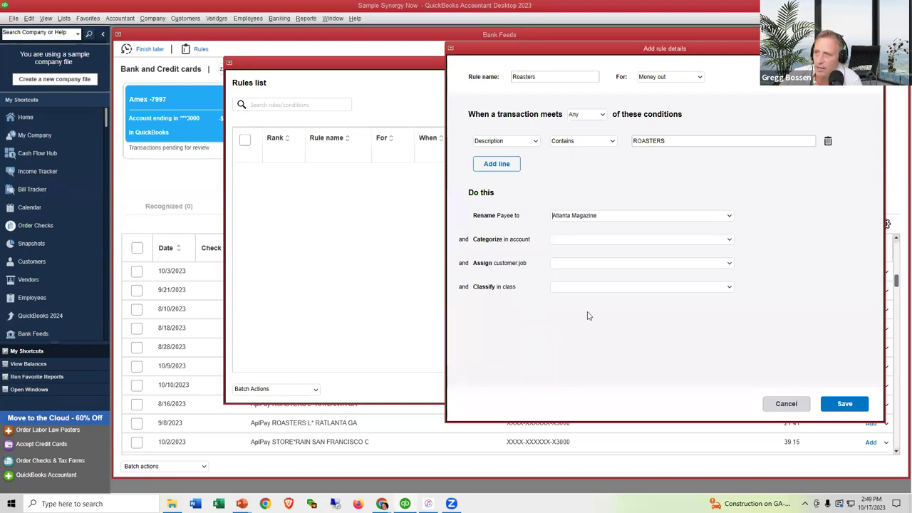
pyautogui.click(585, 240)
pyautogui.scroll(-15, 625, 337)
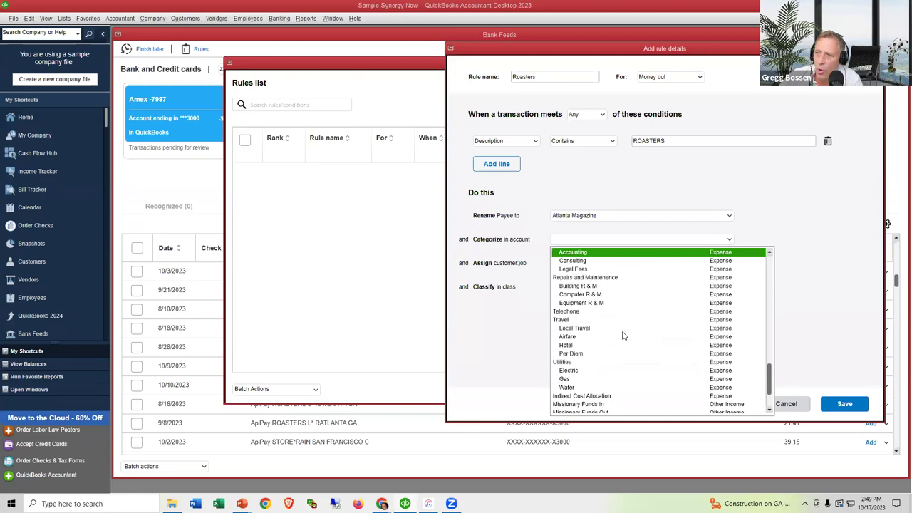
pyautogui.write('O')
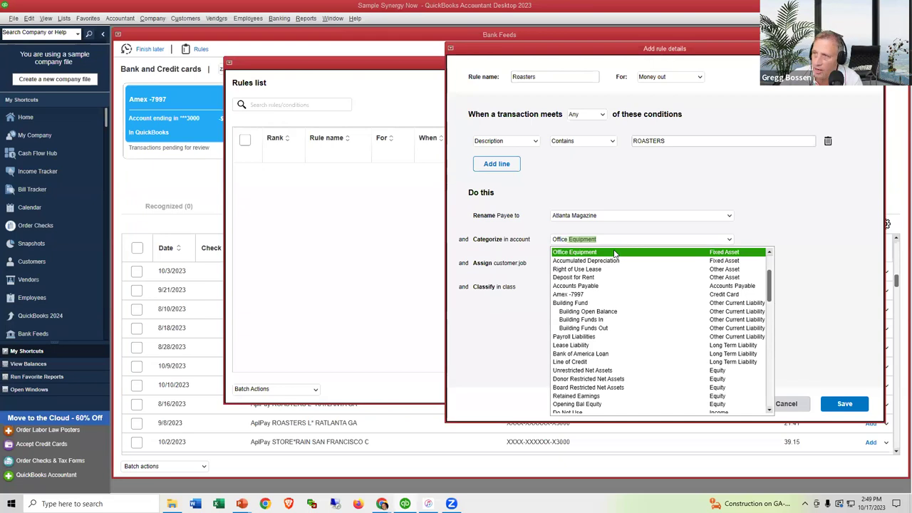
pyautogui.write('ffice Supplies')
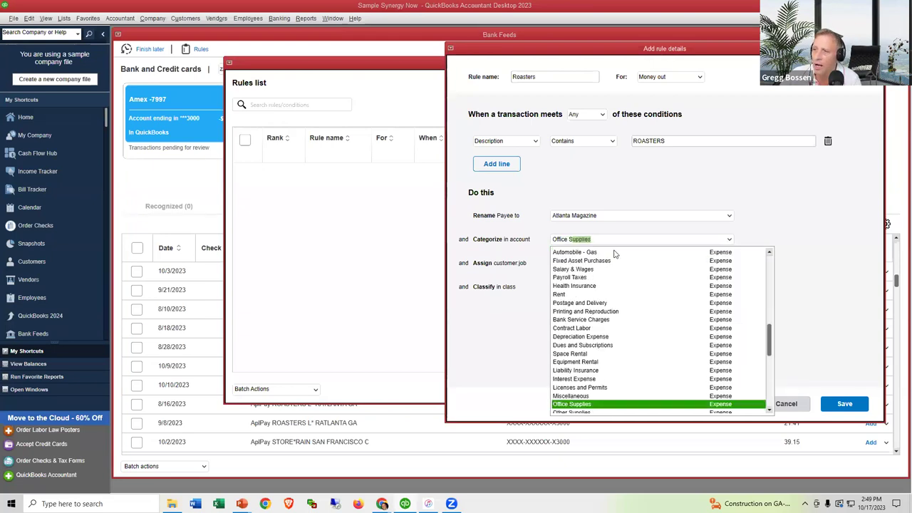
pyautogui.click(596, 404)
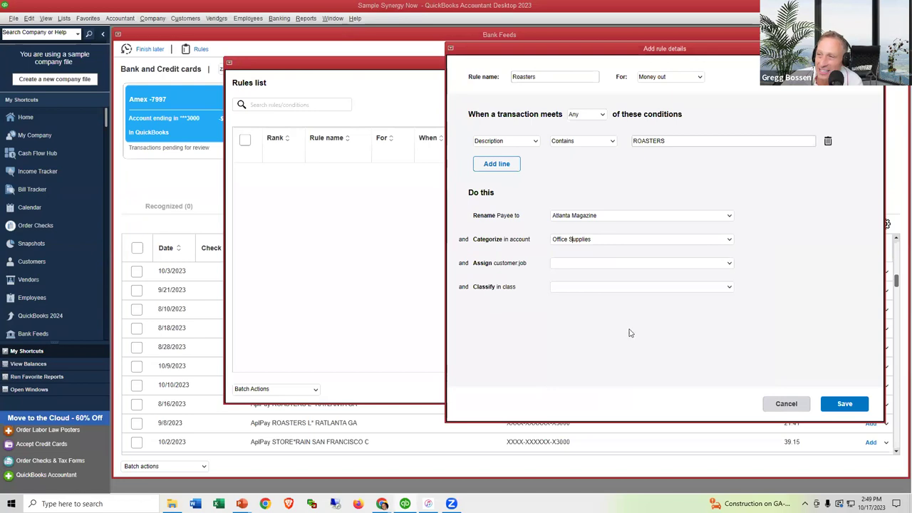
# Assign job RACC Grant $50K 24-25 and class Administrative, save the rule, and close Rules.
pyautogui.click(728, 263)
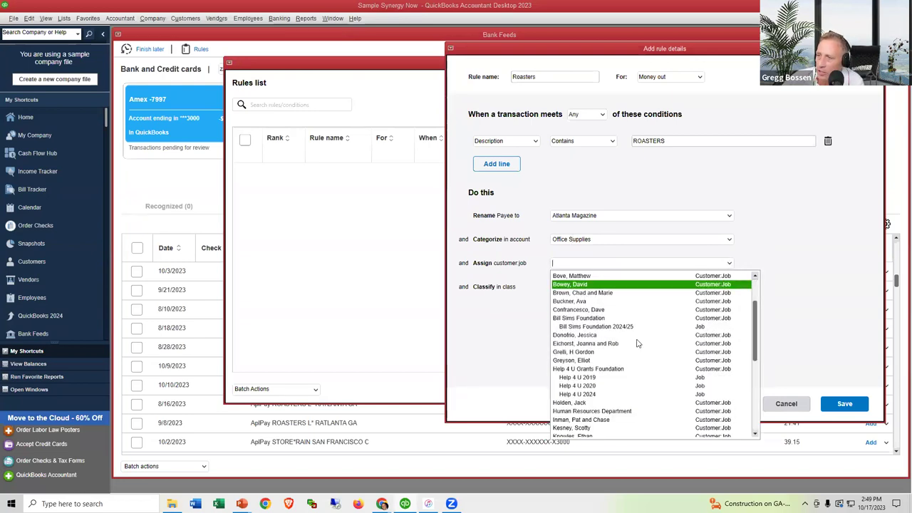
pyautogui.click(616, 293)
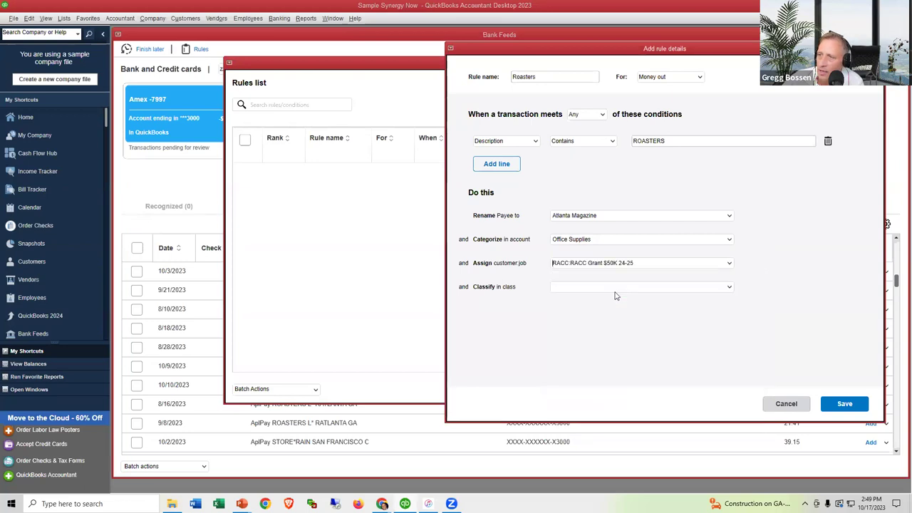
pyautogui.click(729, 287)
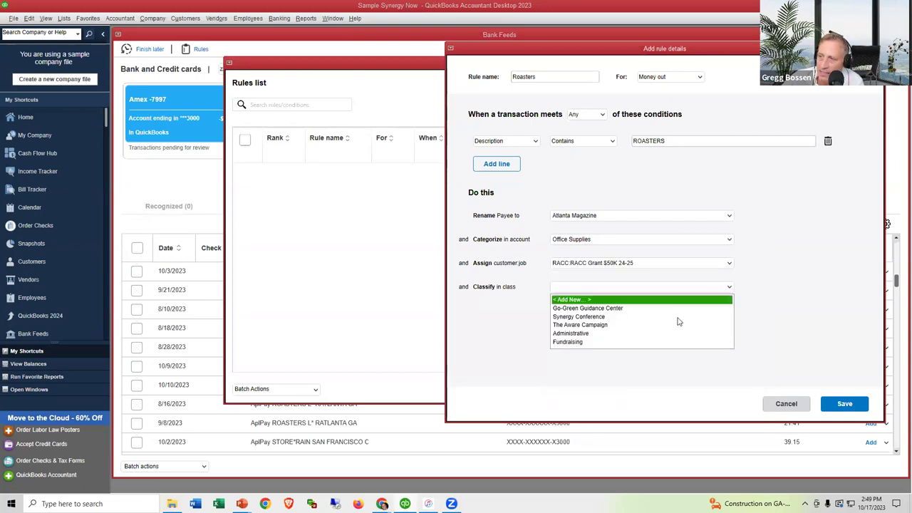
pyautogui.click(606, 334)
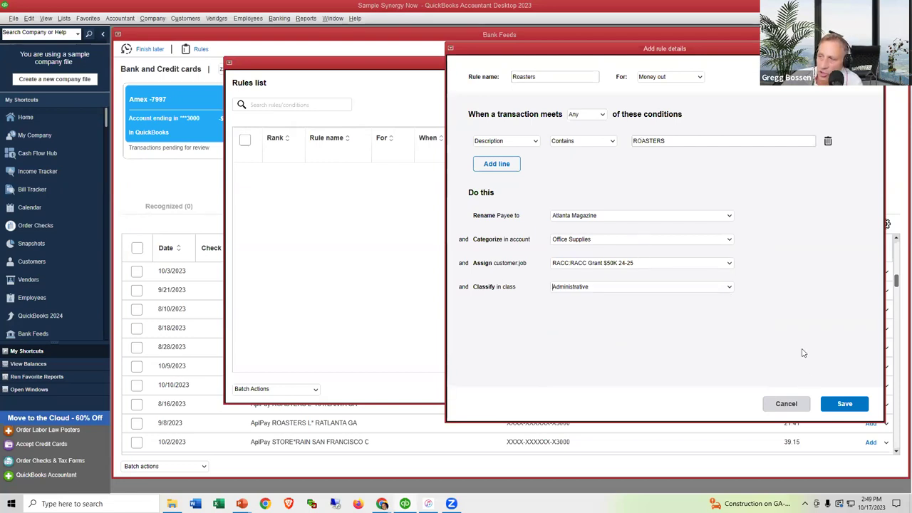
pyautogui.click(841, 404)
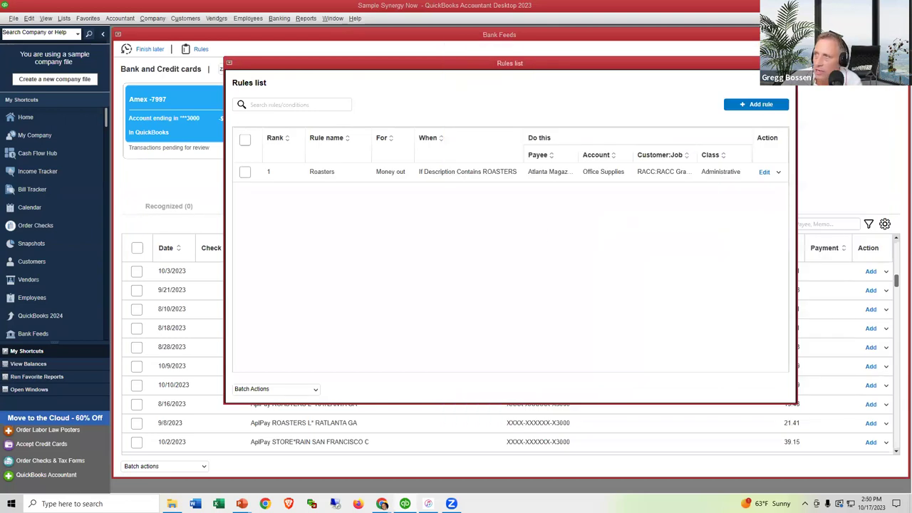
pyautogui.press('Escape')
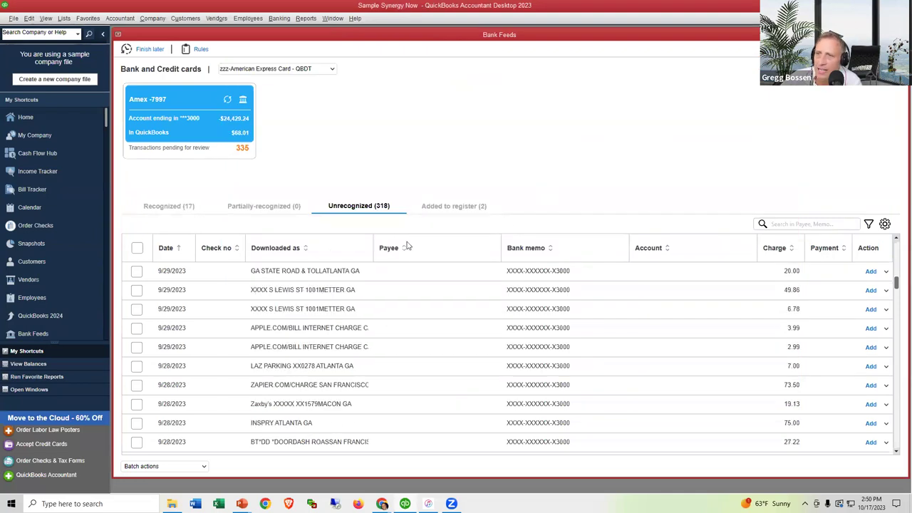
# Inspect the first of the 17 recognized ROASTERS charges in its full details, then cancel.
pyautogui.click(163, 208)
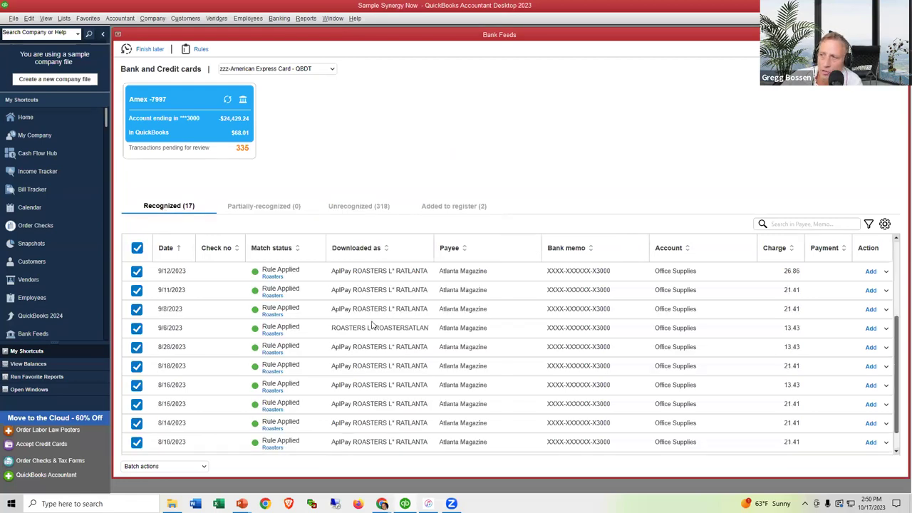
pyautogui.scroll(3, 373, 330)
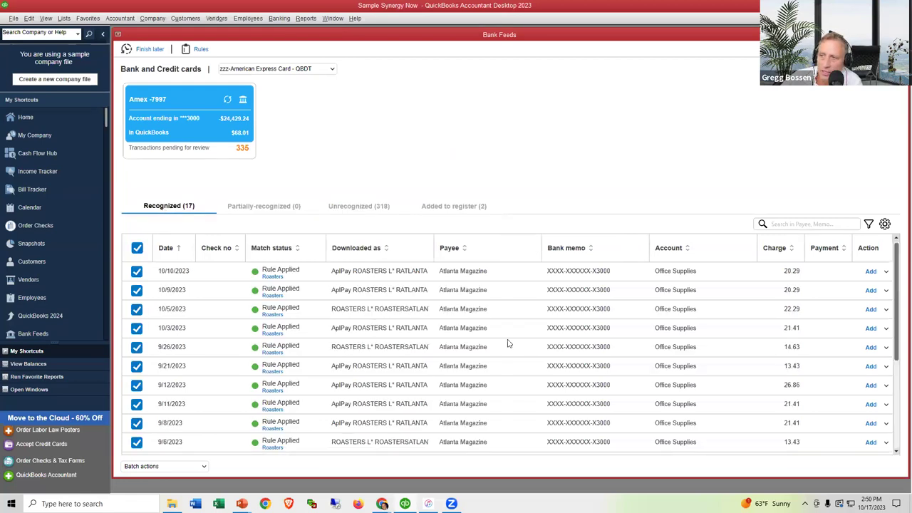
pyautogui.click(520, 273)
pyautogui.click(886, 271)
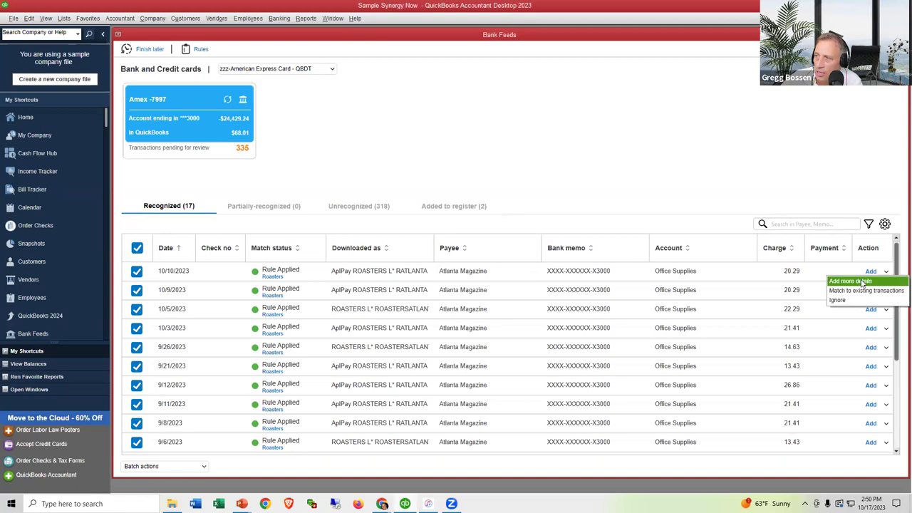
pyautogui.click(850, 281)
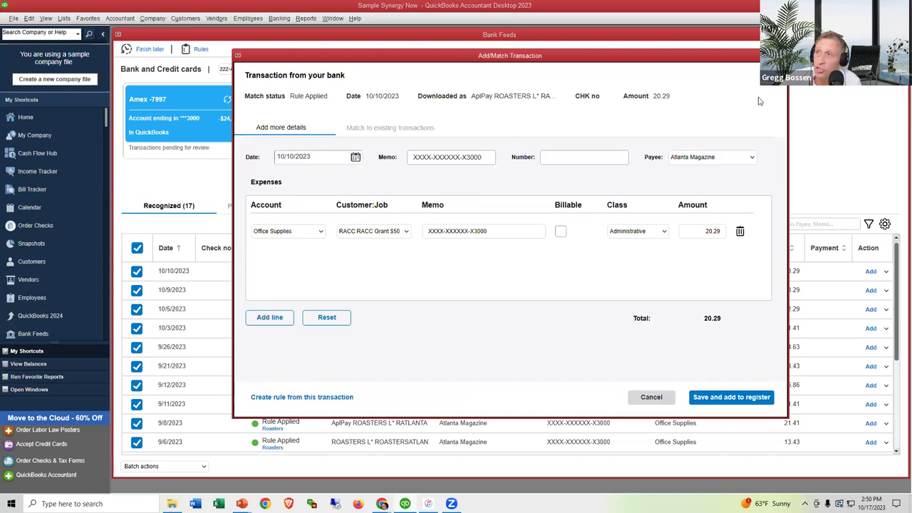
pyautogui.click(779, 56)
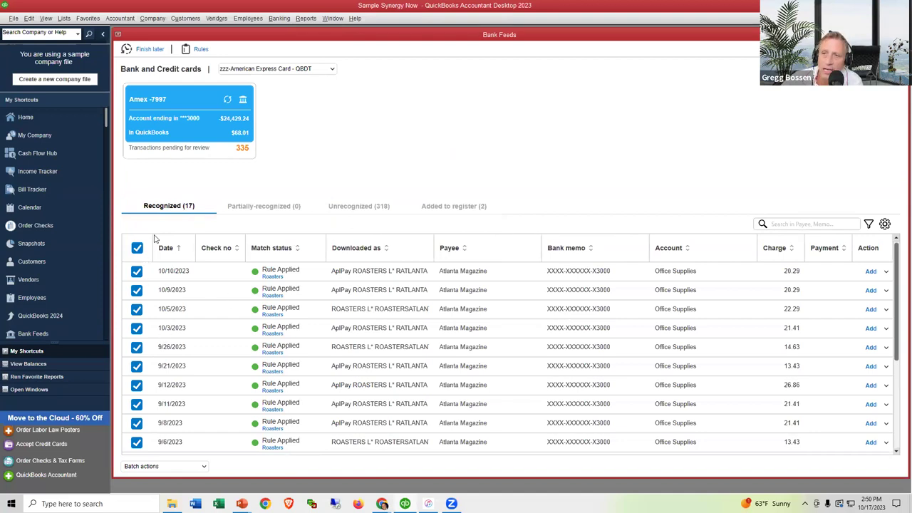
# Batch Add/Confirm all 17 recognized Roasters charges and acknowledge the 17-added message.
pyautogui.click(204, 467)
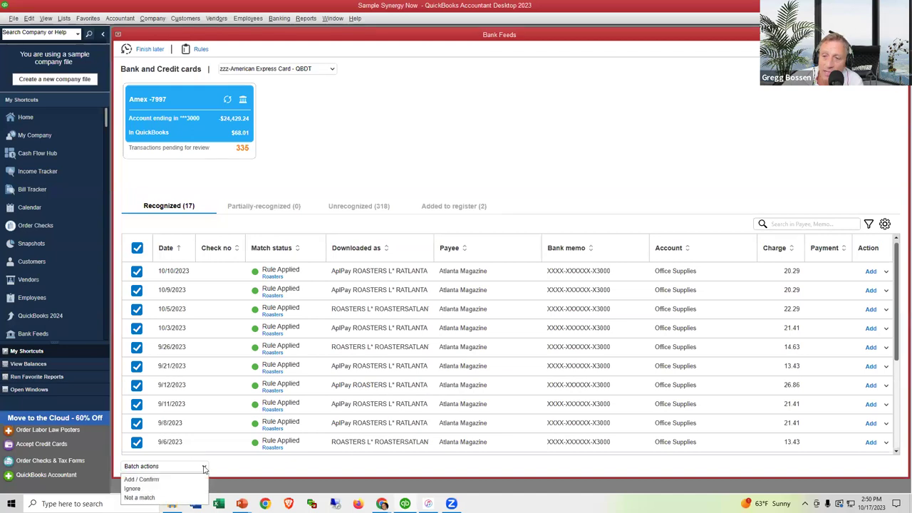
pyautogui.click(153, 479)
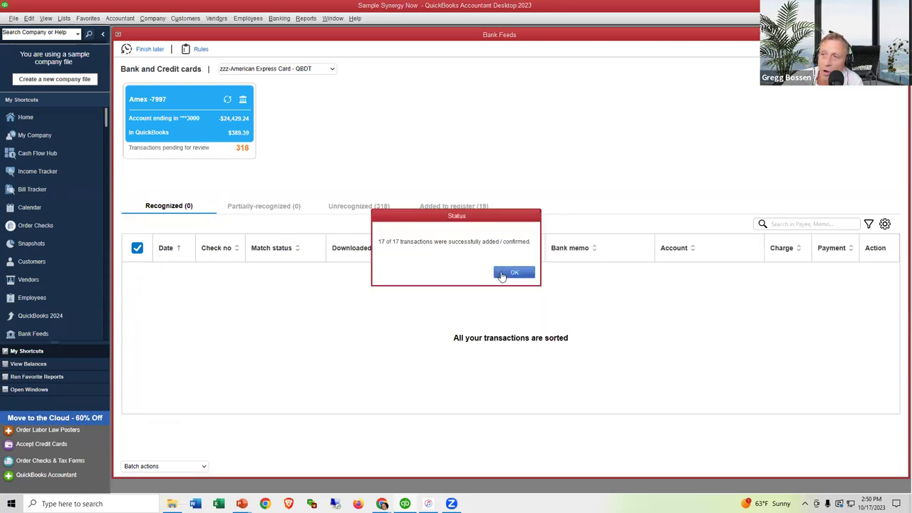
pyautogui.click(512, 273)
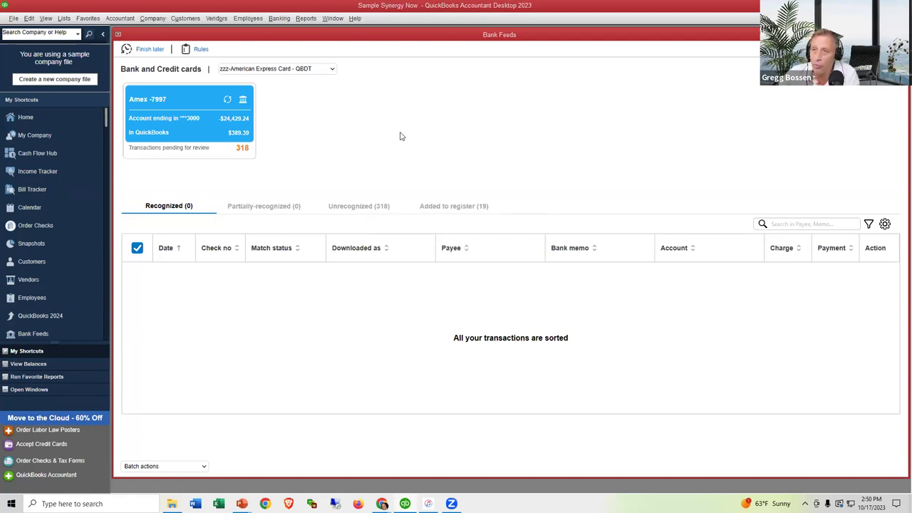
pyautogui.hotkey('alt', 'Tab')
pyautogui.hotkey('alt', 'Tab')
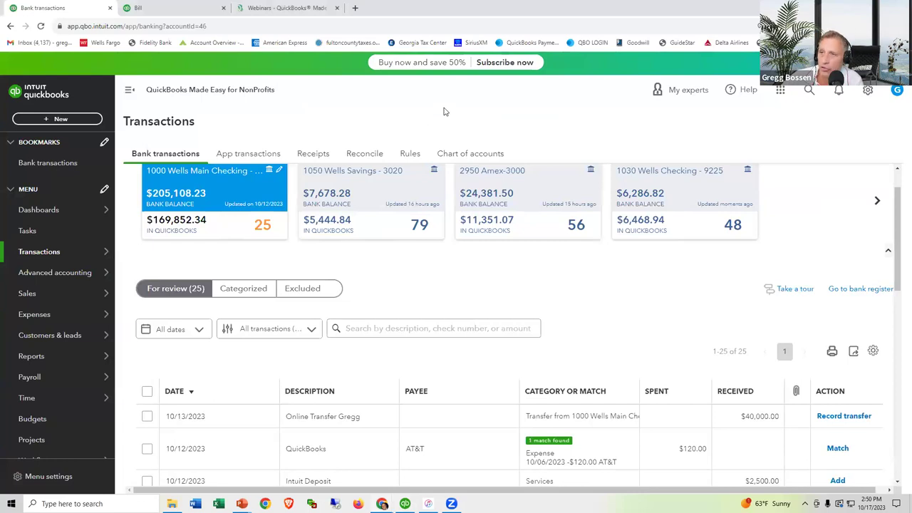
# Select the 2950 Amex-3000 account to list its transactions for review.
pyautogui.scroll(-4, 479, 369)
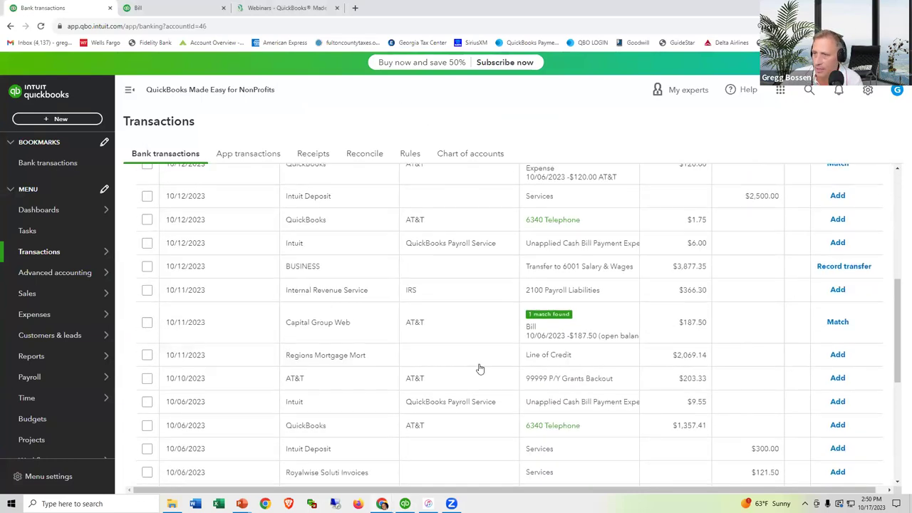
pyautogui.scroll(8, 479, 369)
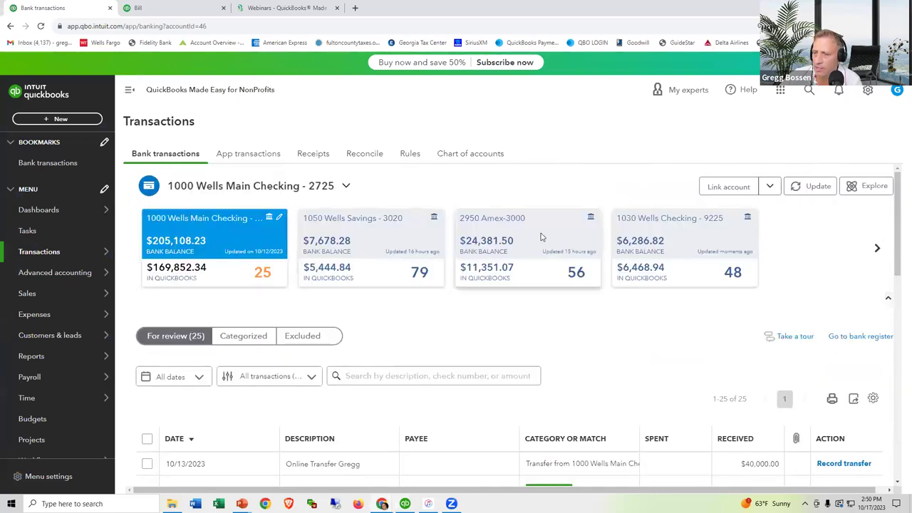
pyautogui.click(539, 237)
pyautogui.scroll(-4, 478, 360)
pyautogui.scroll(-5, 477, 360)
pyautogui.scroll(10, 423, 385)
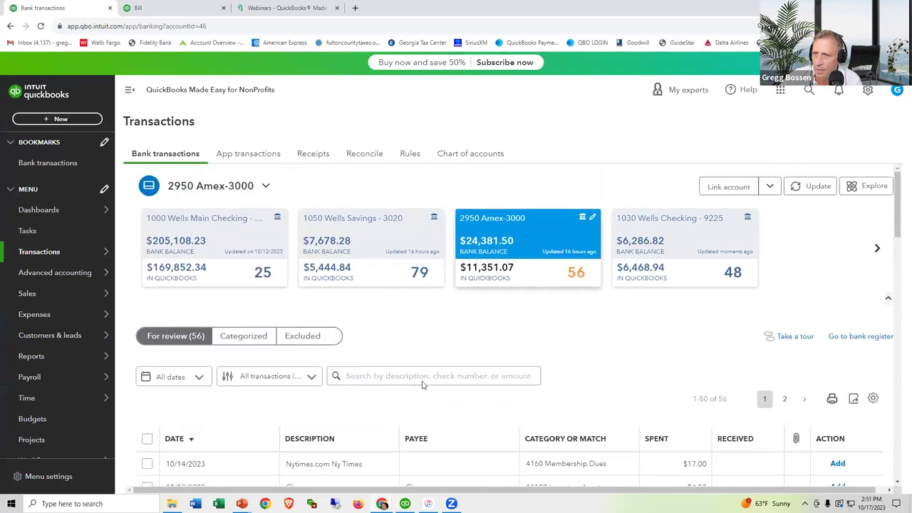
# Sort the Amex-3000 transactions by description and scroll to locate the Roasters charges.
pyautogui.click(335, 440)
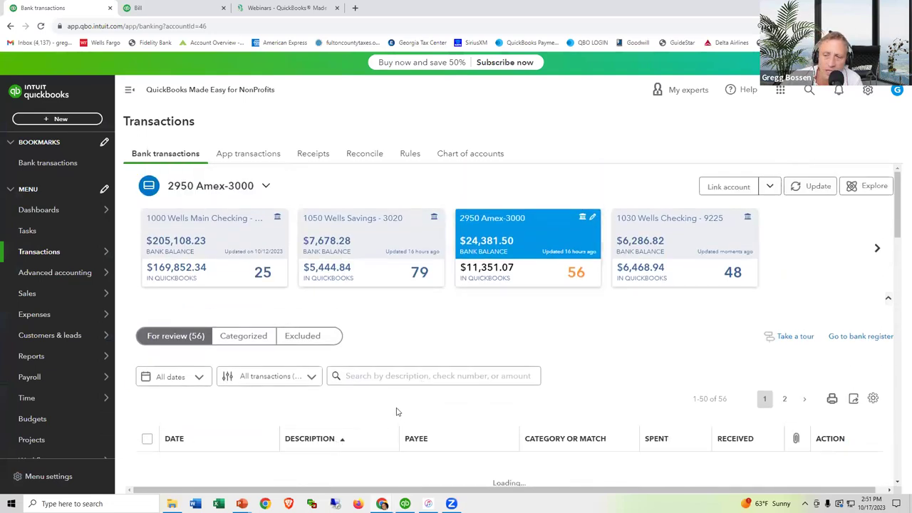
pyautogui.scroll(-8, 401, 412)
pyautogui.scroll(-8, 401, 412)
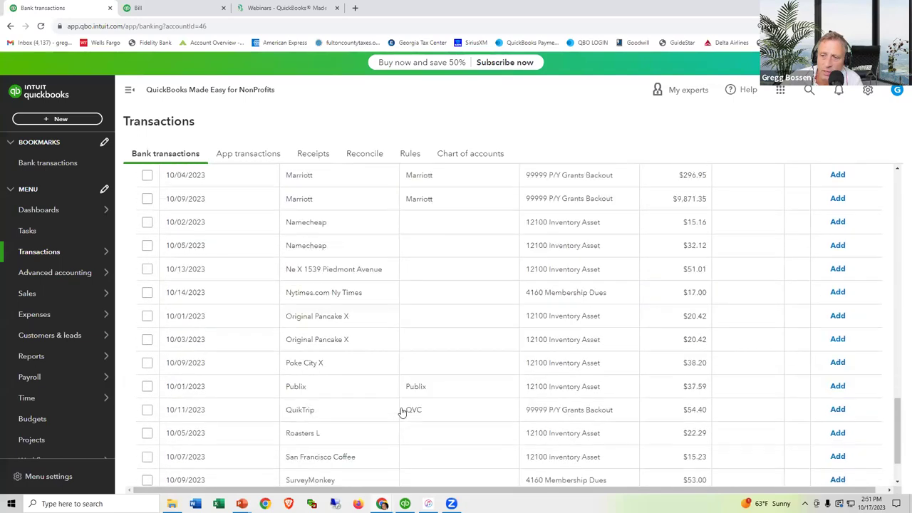
pyautogui.scroll(-3, 401, 412)
pyautogui.scroll(10, 465, 334)
pyautogui.scroll(2, 461, 333)
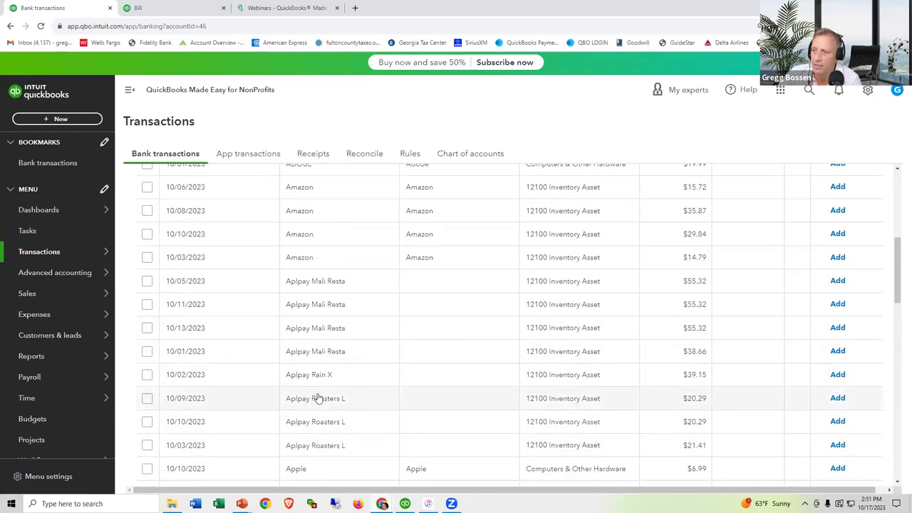
pyautogui.scroll(5, 350, 257)
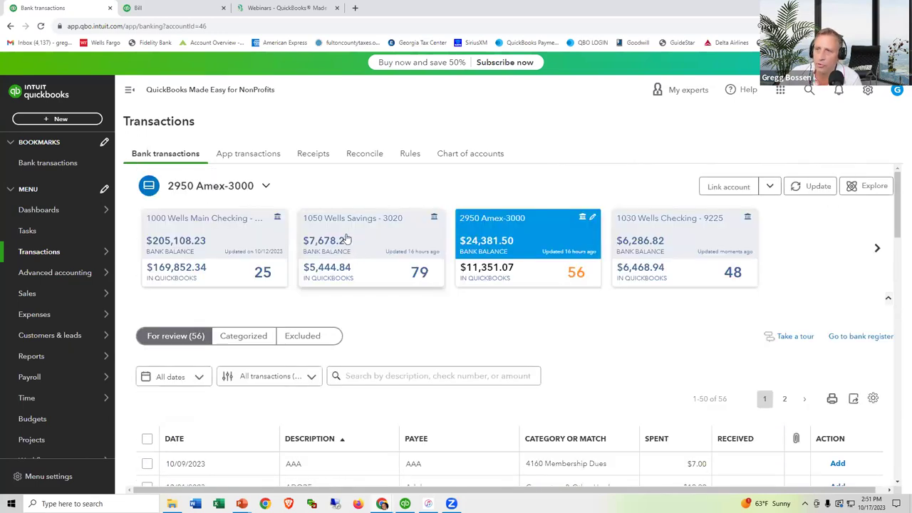
pyautogui.click(410, 156)
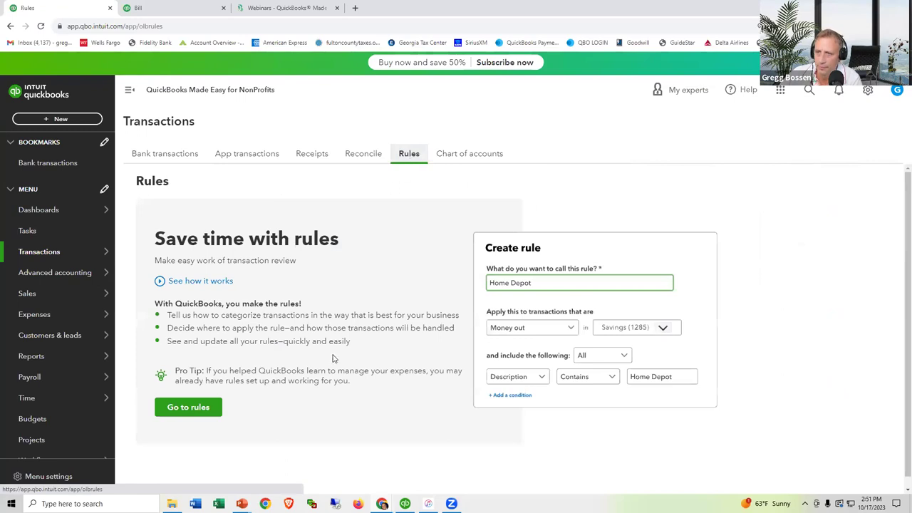
# Start a new bank rule named 'Roasters' matching descriptions containing 'Roasters'.
pyautogui.click(180, 408)
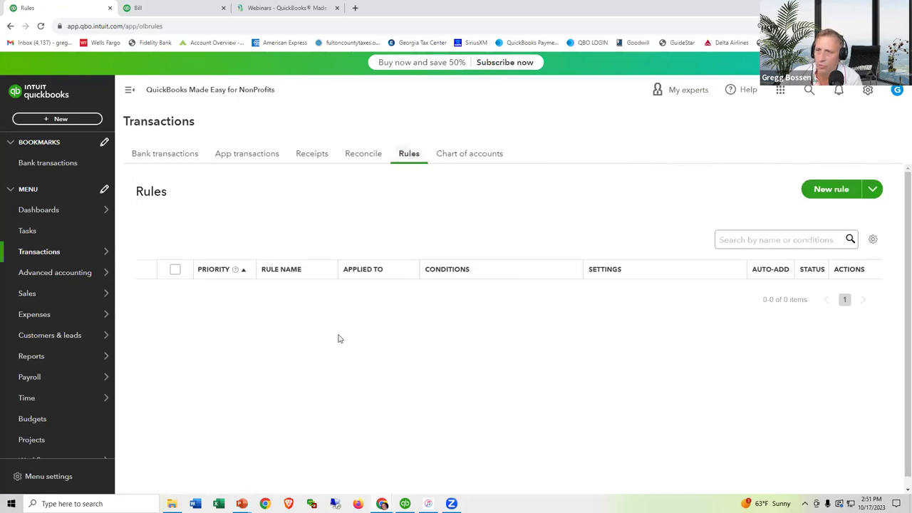
pyautogui.click(820, 190)
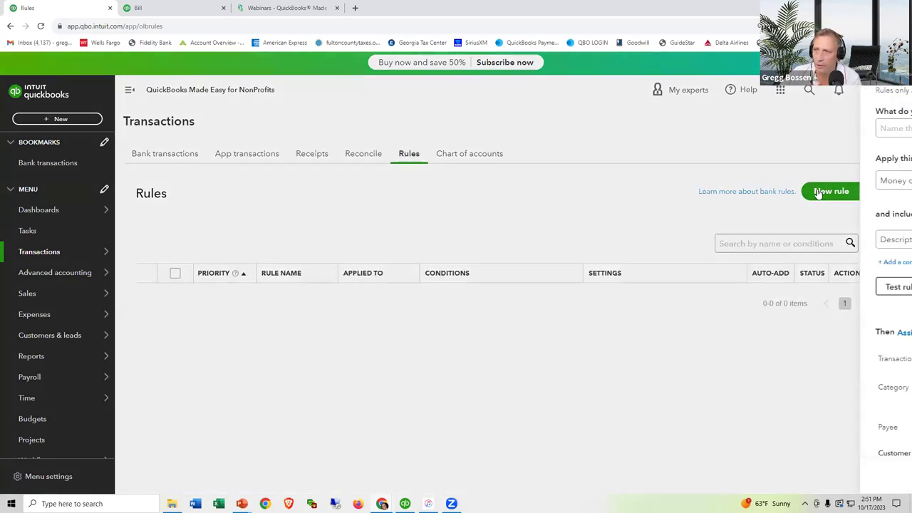
pyautogui.write('Ro')
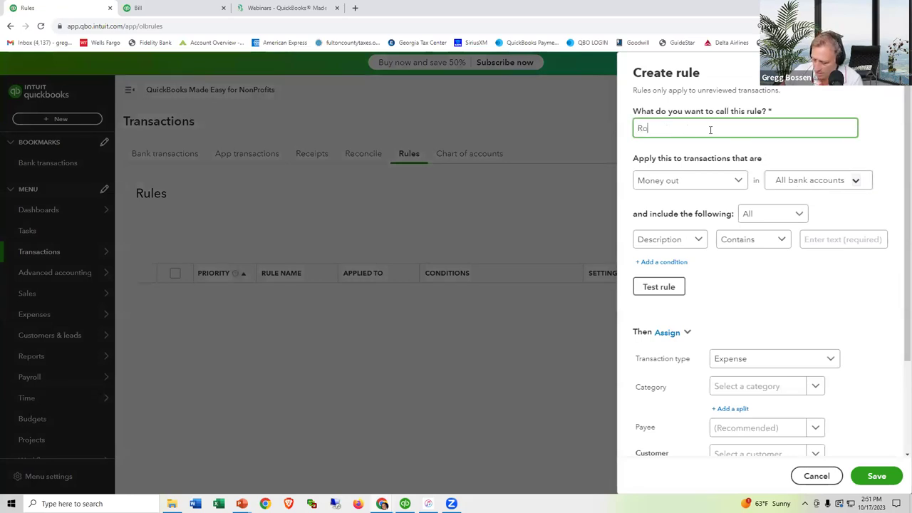
pyautogui.write('asters')
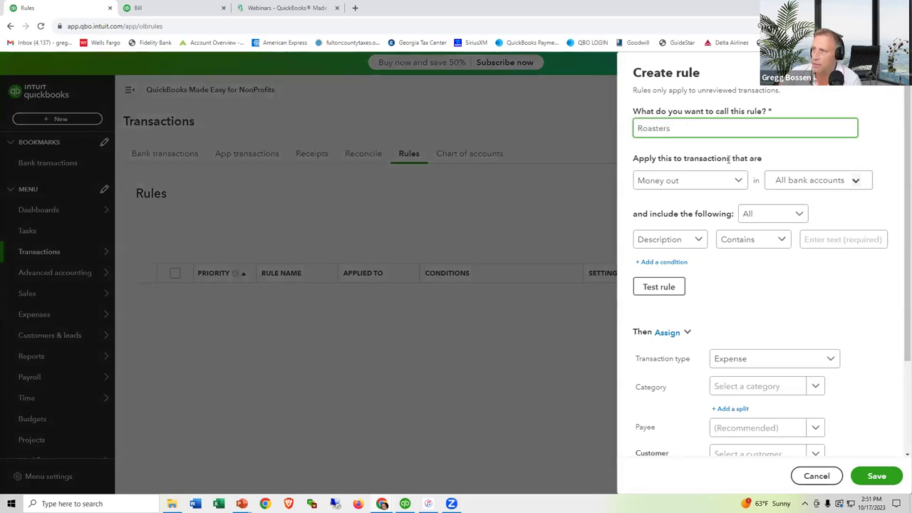
pyautogui.click(826, 239)
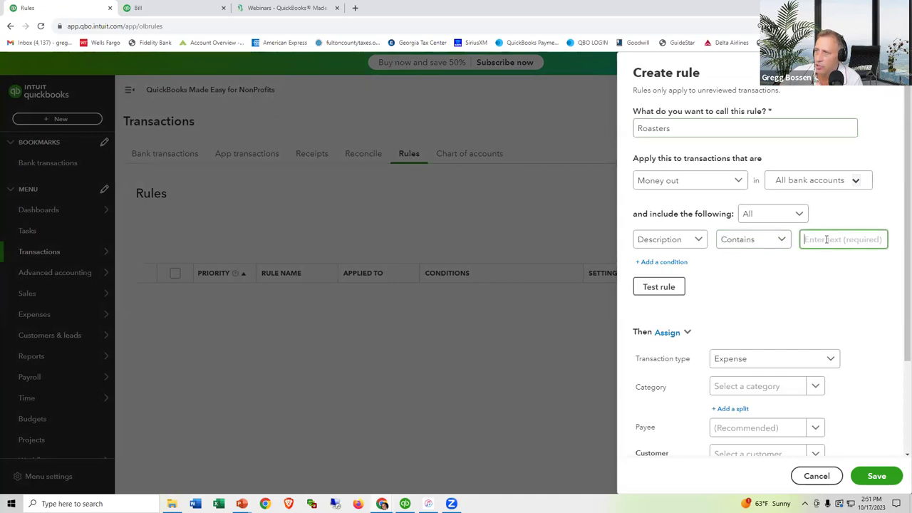
pyautogui.write('Roasters')
pyautogui.scroll(-3, 821, 299)
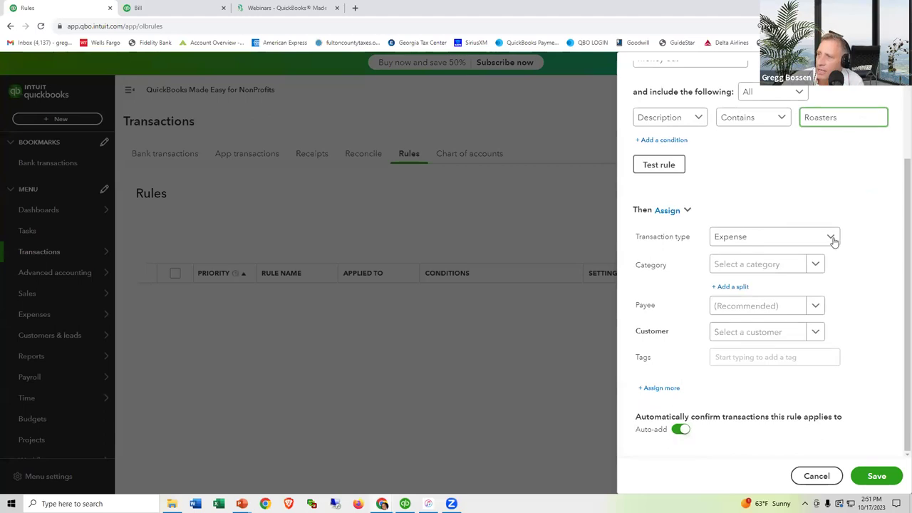
# Set the rule's transaction type to Expense and category to 6550 Office Supplies.
pyautogui.click(811, 238)
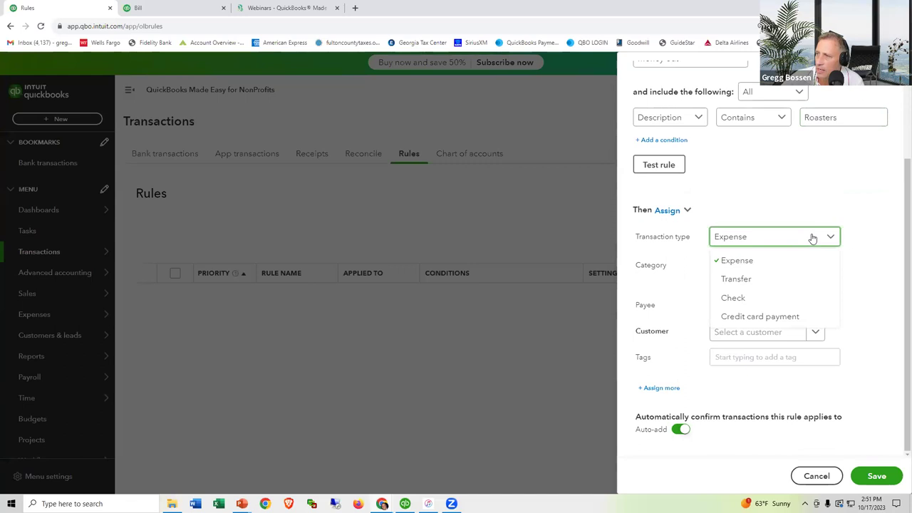
pyautogui.click(811, 237)
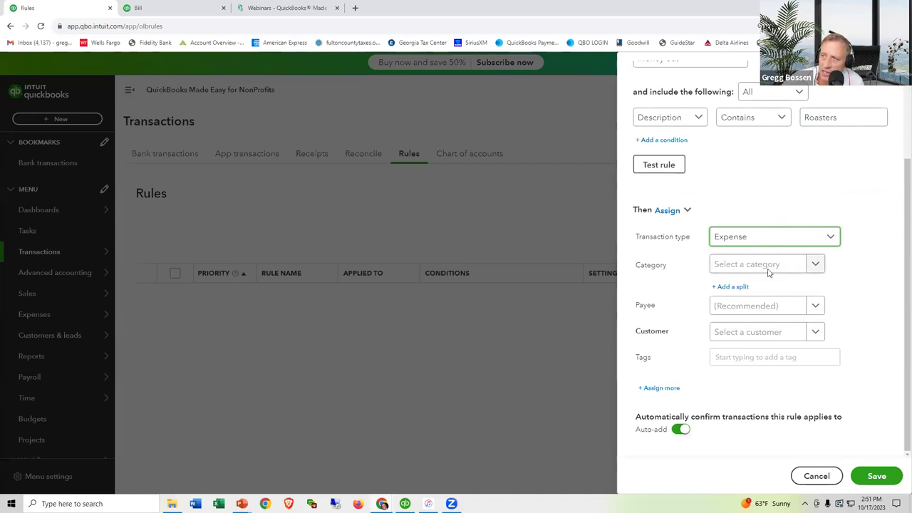
pyautogui.click(831, 237)
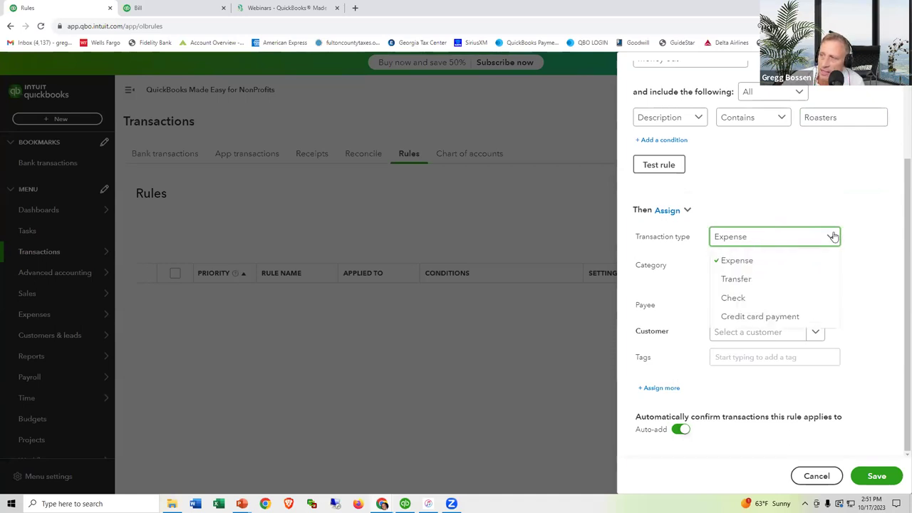
pyautogui.click(761, 263)
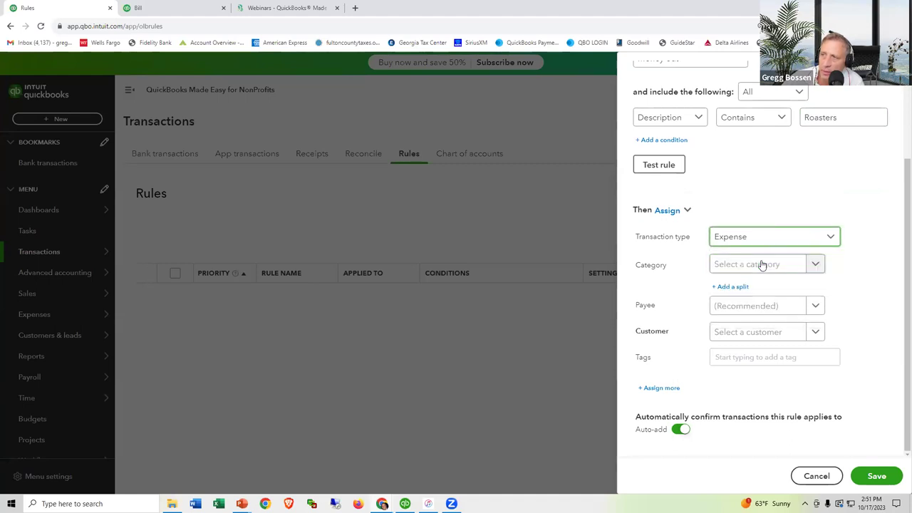
pyautogui.click(787, 265)
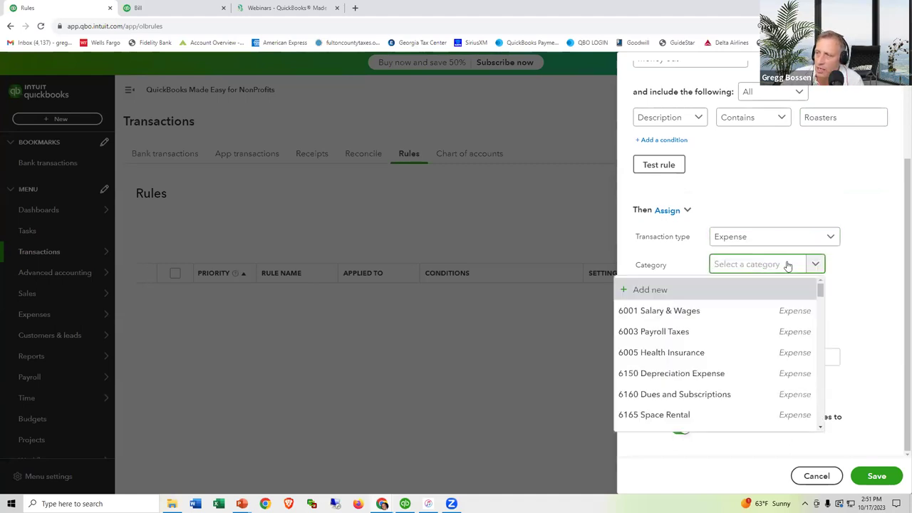
pyautogui.write('off')
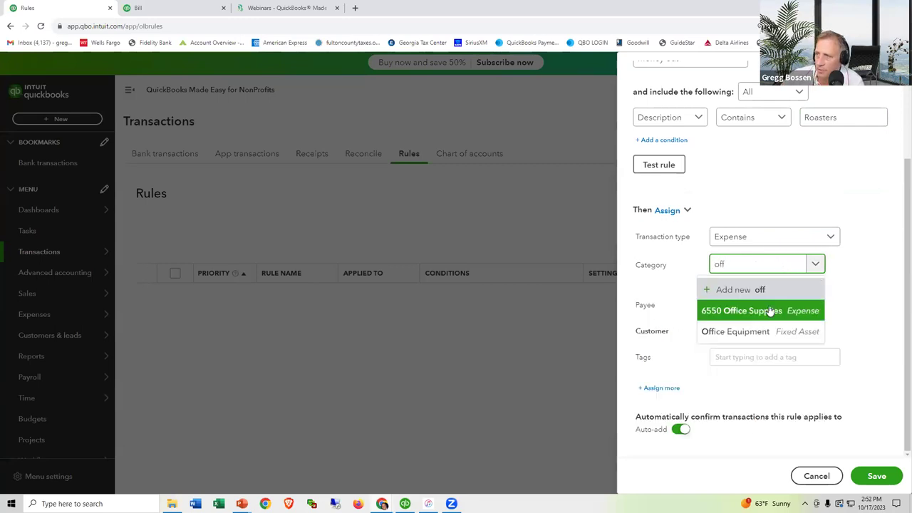
pyautogui.click(770, 312)
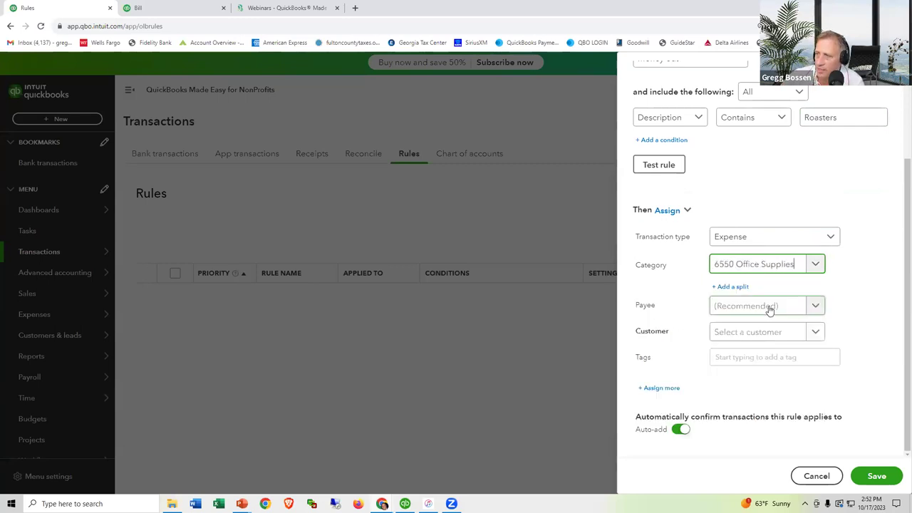
# Assign payee ACEP and a chosen customer to the rule.
pyautogui.click(815, 312)
pyautogui.click(802, 371)
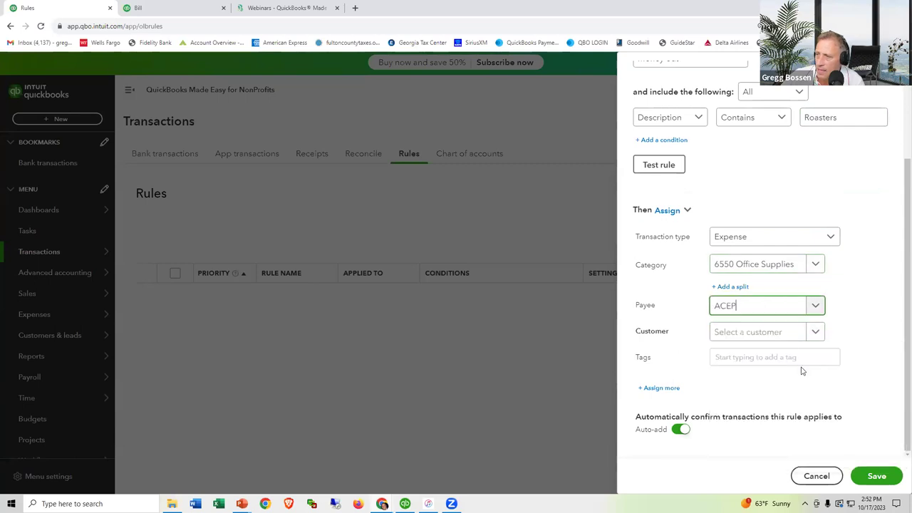
pyautogui.click(814, 332)
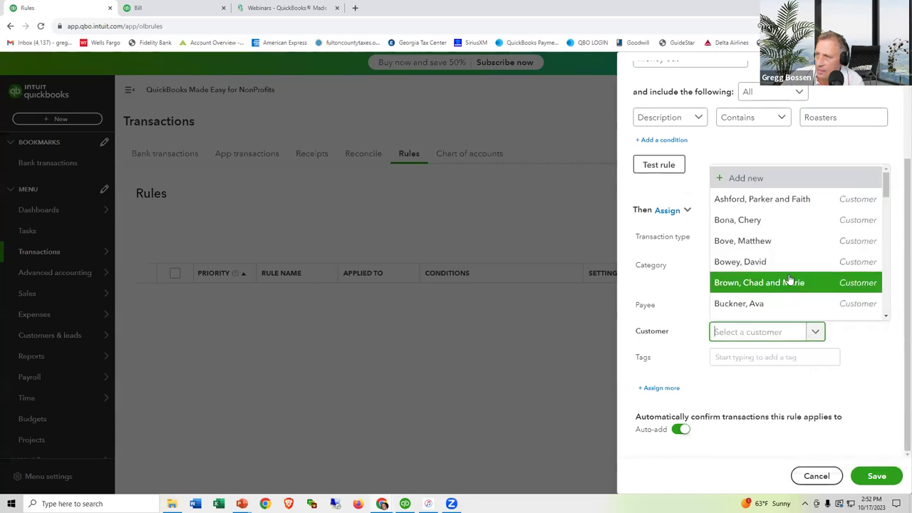
pyautogui.scroll(-10, 789, 276)
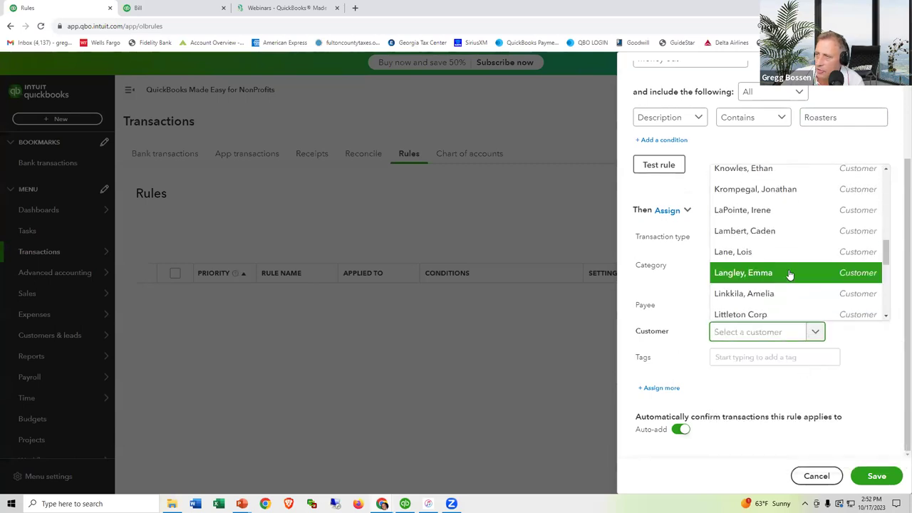
pyautogui.click(782, 197)
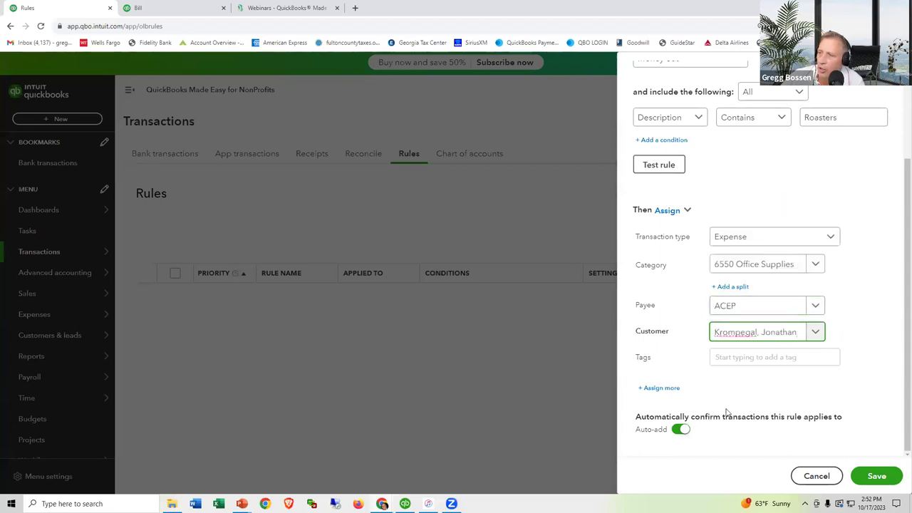
# Reveal the extra rule fields and assign the Fundraising class.
pyautogui.click(659, 389)
pyautogui.scroll(-3, 665, 393)
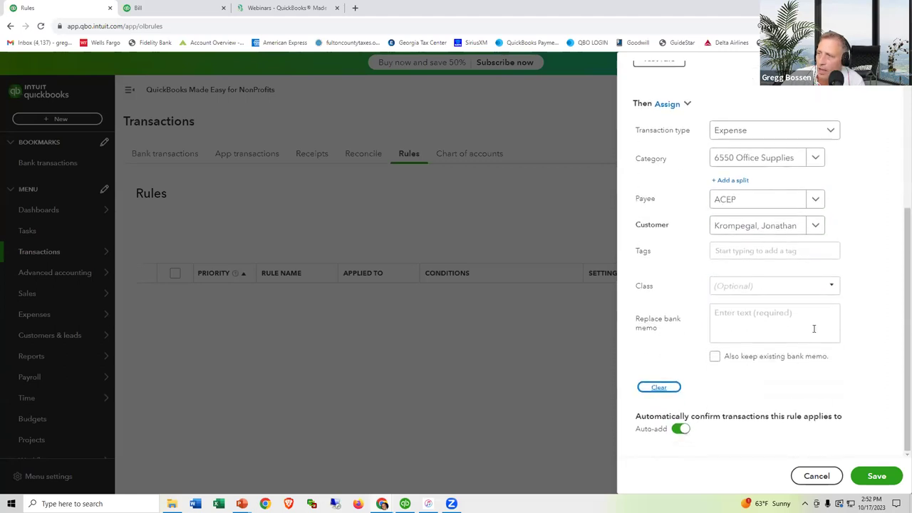
pyautogui.click(831, 287)
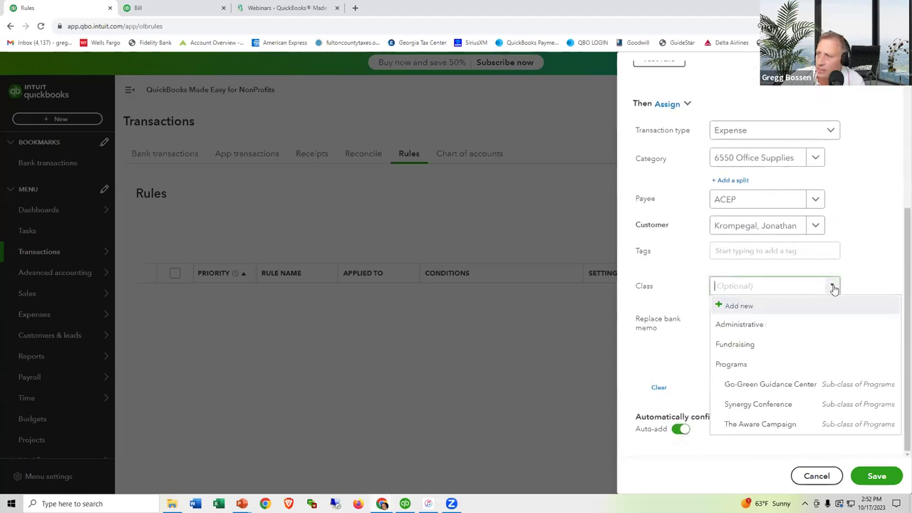
pyautogui.click(786, 348)
pyautogui.scroll(4, 810, 342)
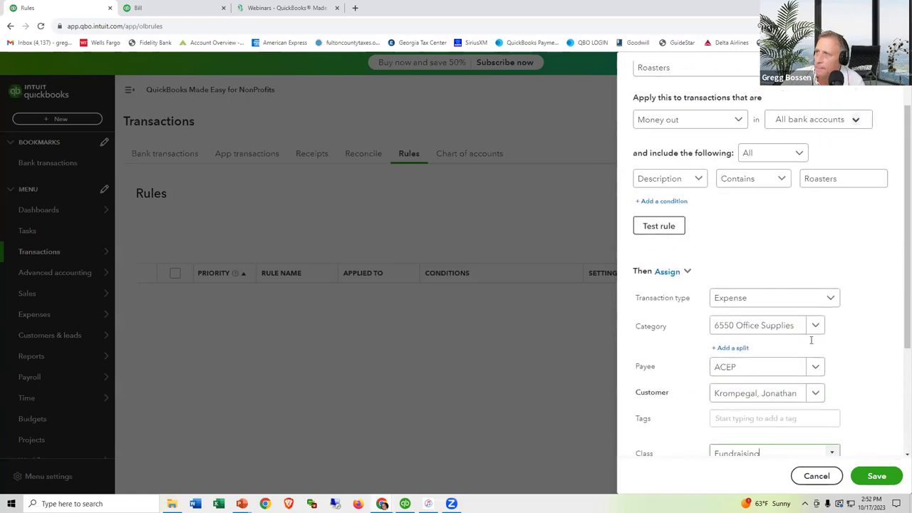
pyautogui.scroll(1, 811, 345)
pyautogui.scroll(-4, 809, 342)
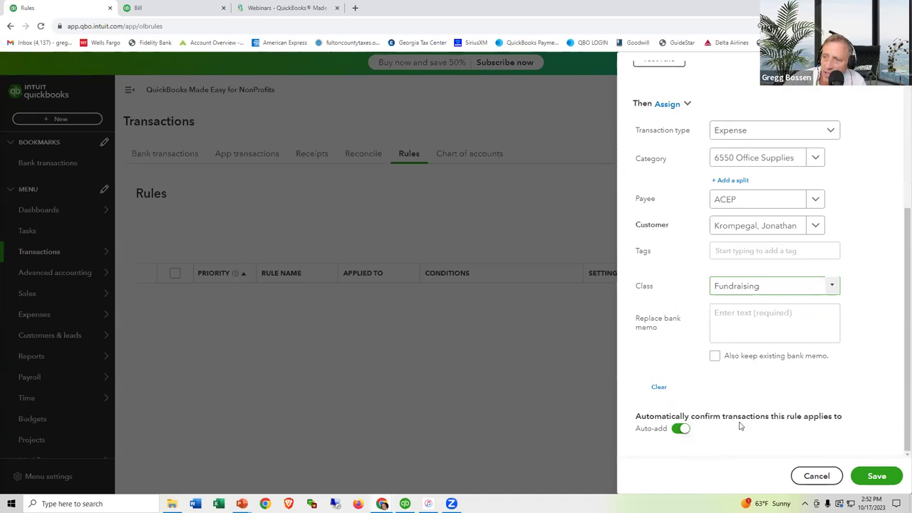
# Turn off Auto-add so matched transactions aren't confirmed automatically.
pyautogui.click(681, 428)
pyautogui.click(680, 429)
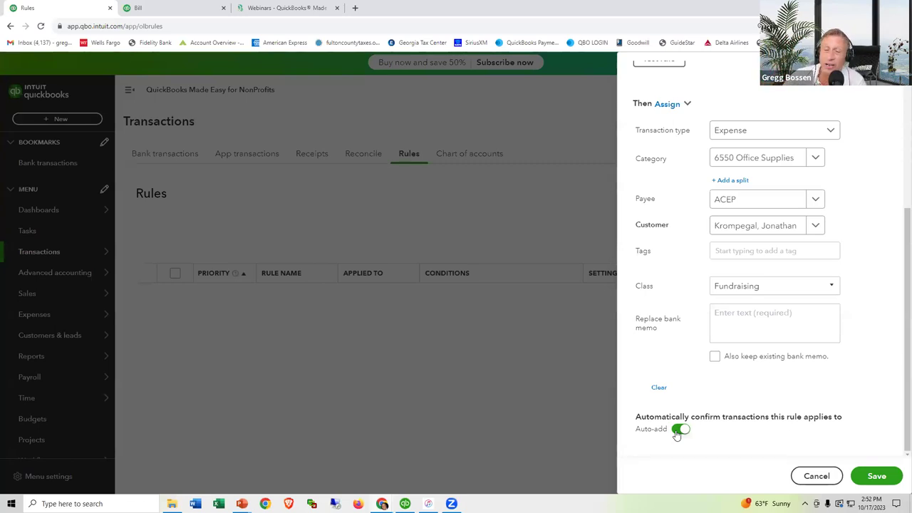
pyautogui.click(680, 429)
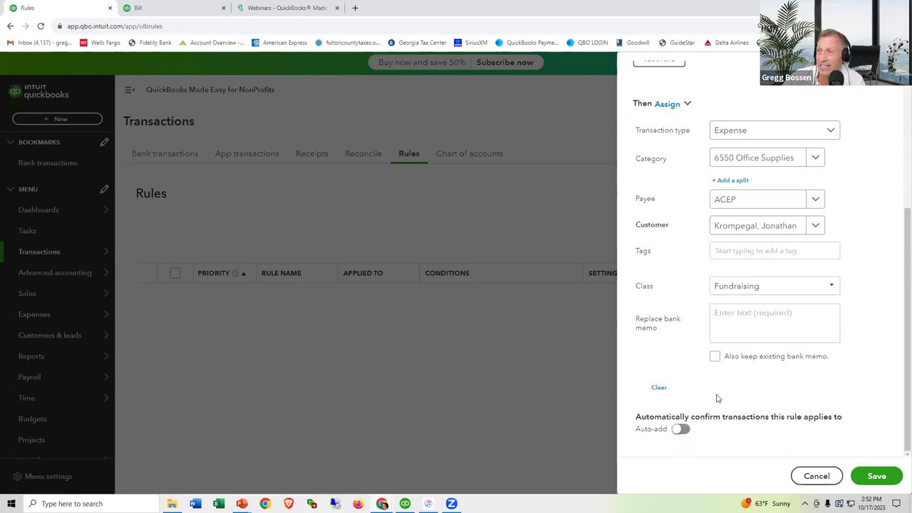
pyautogui.scroll(3, 715, 399)
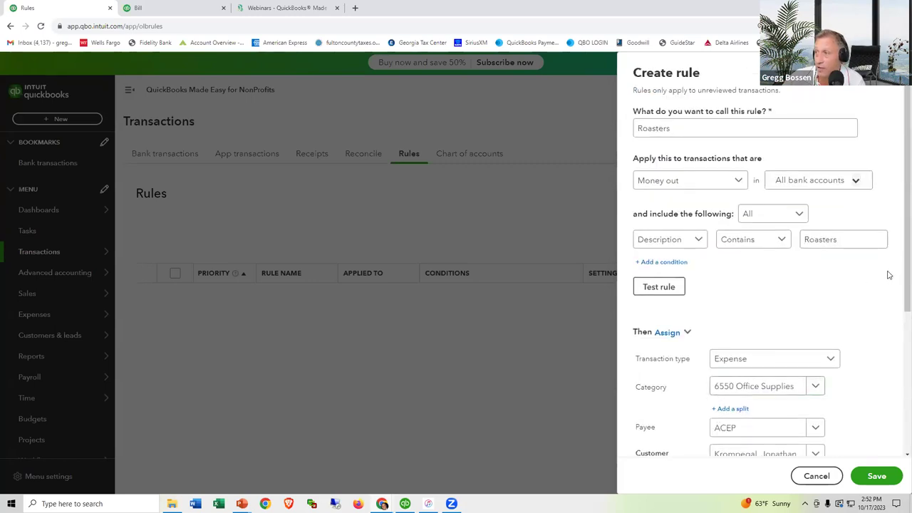
pyautogui.moveTo(898, 267); pyautogui.dragTo(898, 440)
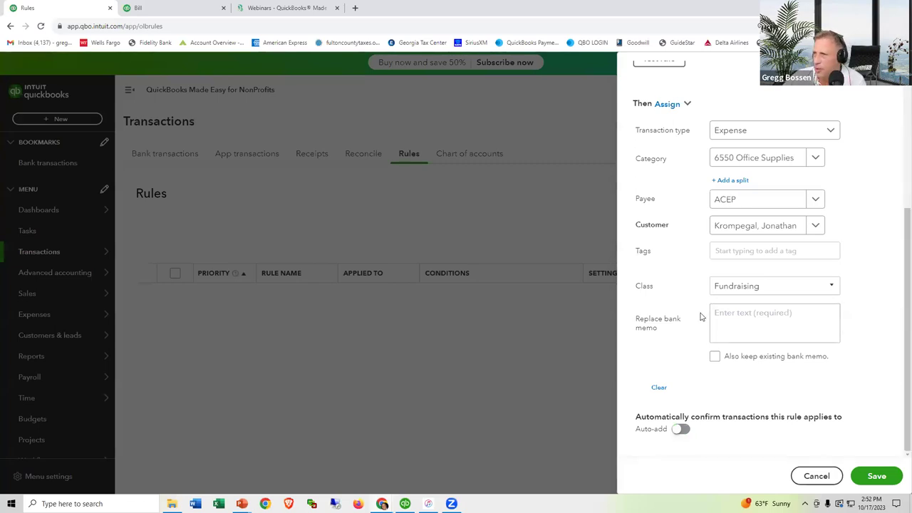
pyautogui.scroll(5, 689, 309)
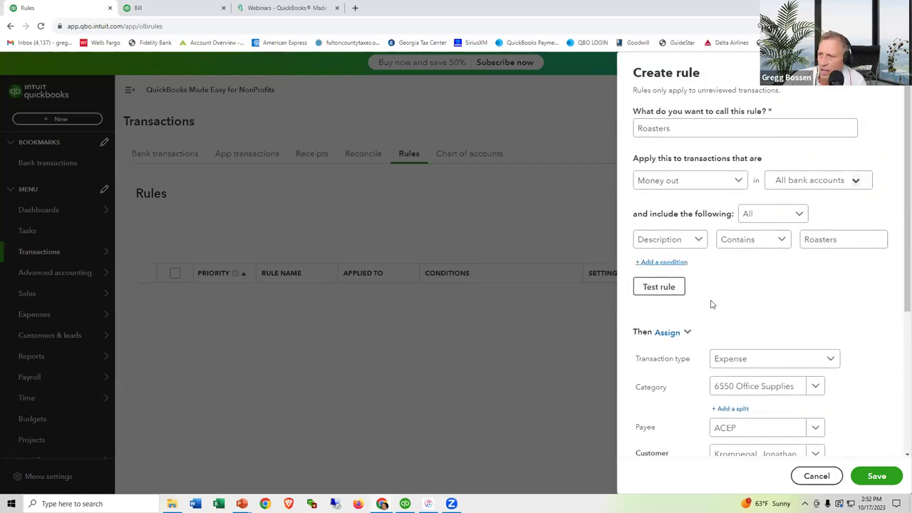
pyautogui.scroll(-2, 724, 299)
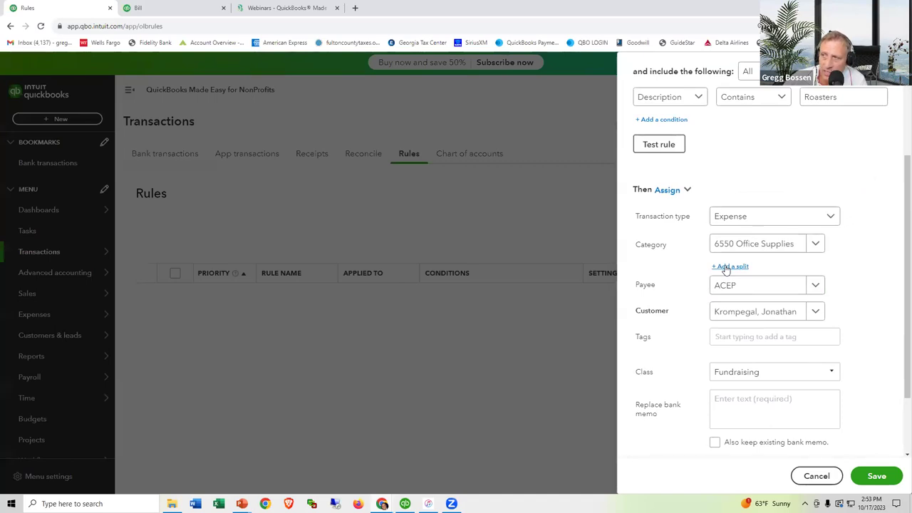
# Add a percentage split to the rule with 49% and 51% lines.
pyautogui.click(726, 267)
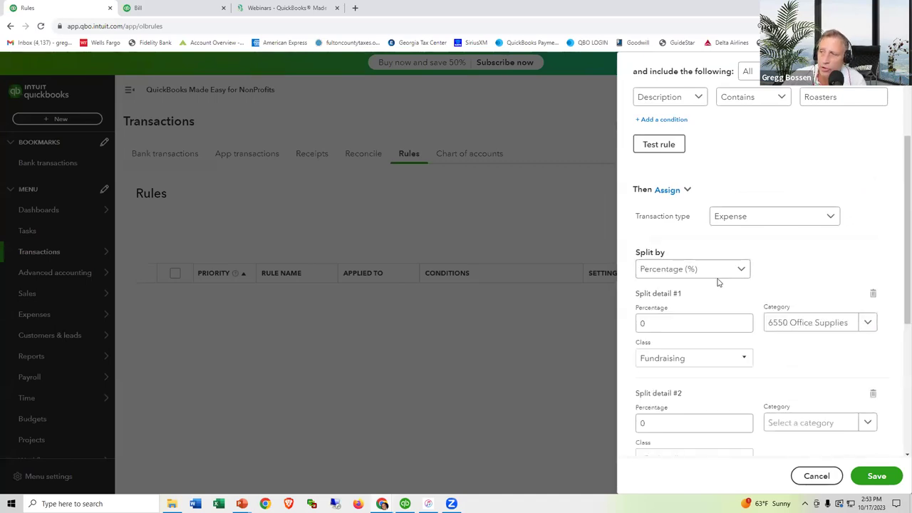
pyautogui.moveTo(659, 326); pyautogui.dragTo(631, 327)
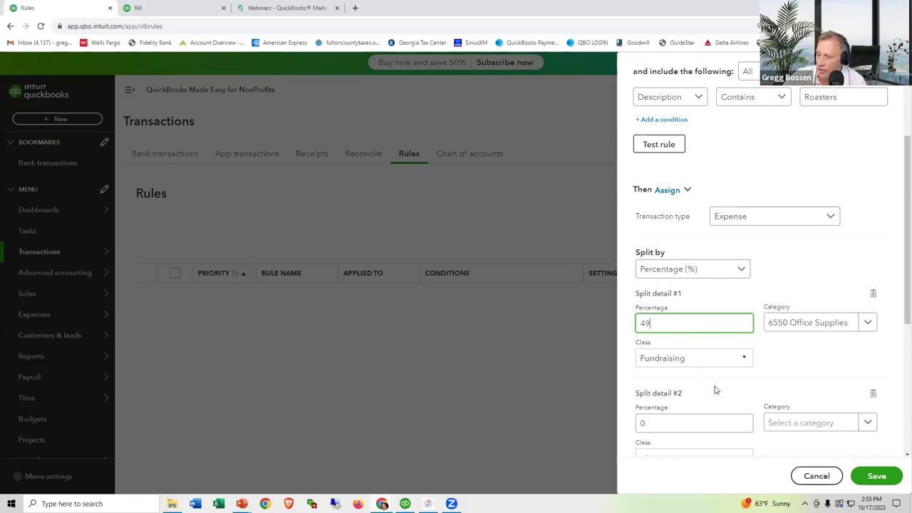
pyautogui.scroll(-2, 715, 389)
pyautogui.click(654, 279)
pyautogui.write('51')
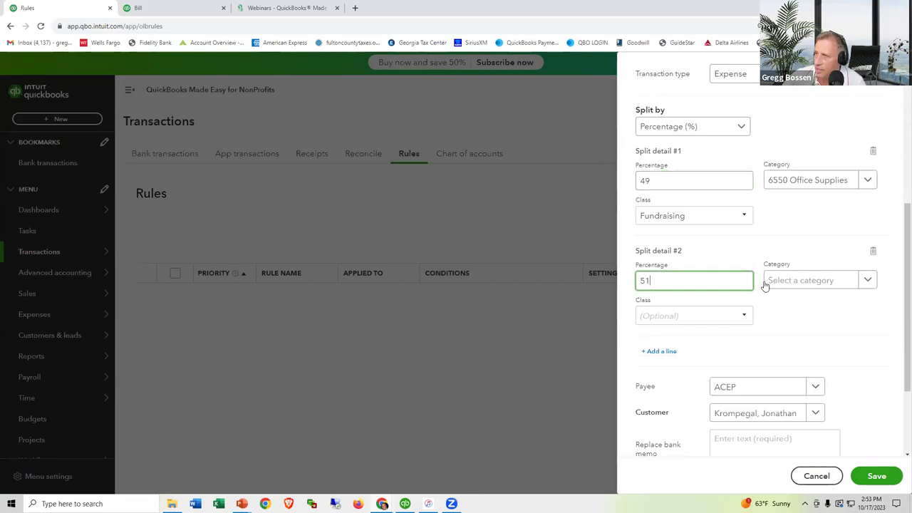
# Give the 51% split 6550 Office Supplies and Go-Green Guidance Center class, then save the rule.
pyautogui.click(797, 281)
pyautogui.write('6550')
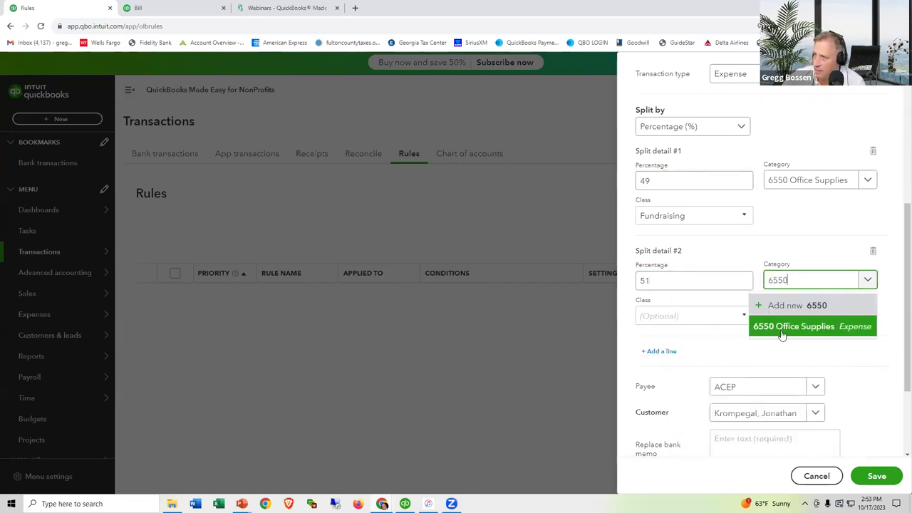
pyautogui.click(782, 329)
pyautogui.click(748, 316)
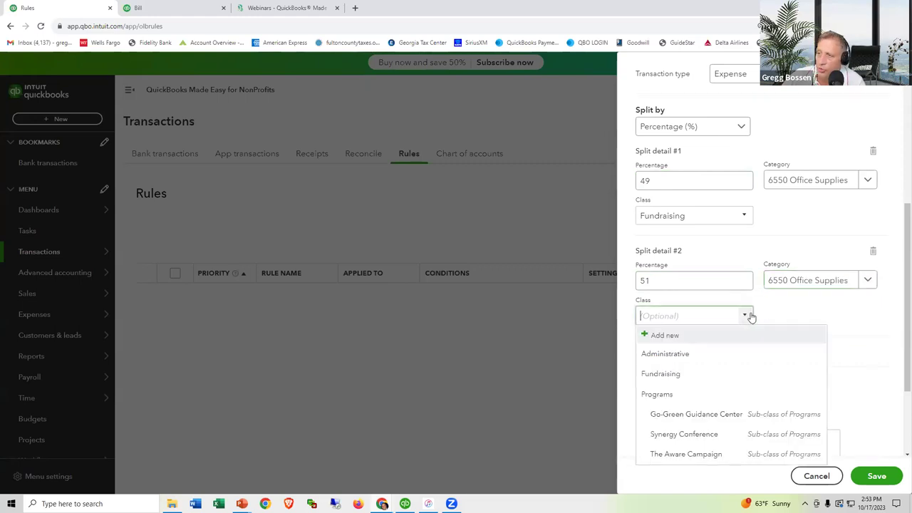
pyautogui.click(705, 415)
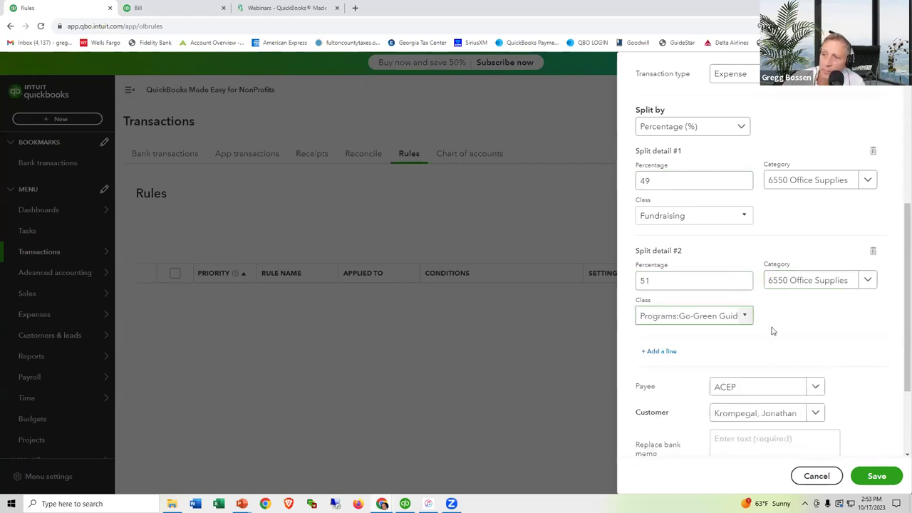
pyautogui.scroll(-2, 783, 337)
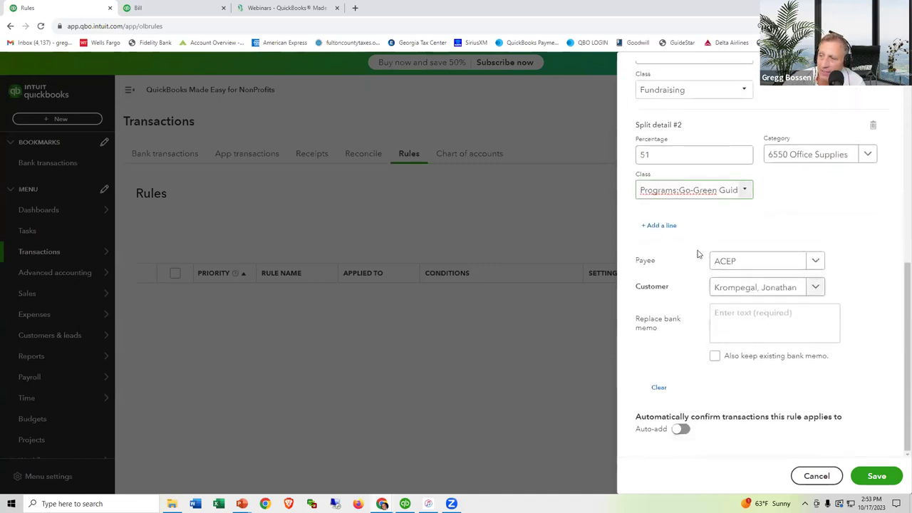
pyautogui.click(876, 477)
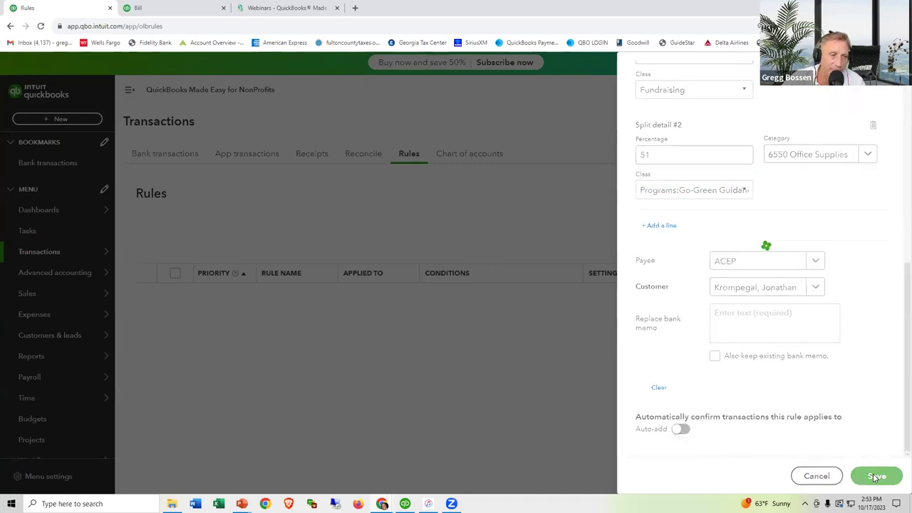
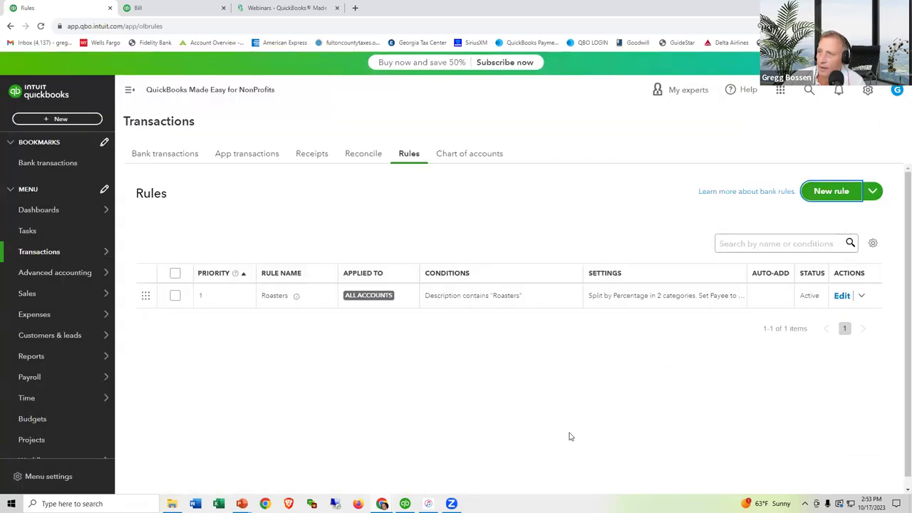
# Open the Amex bank transactions feed and sort it by description.
pyautogui.click(188, 157)
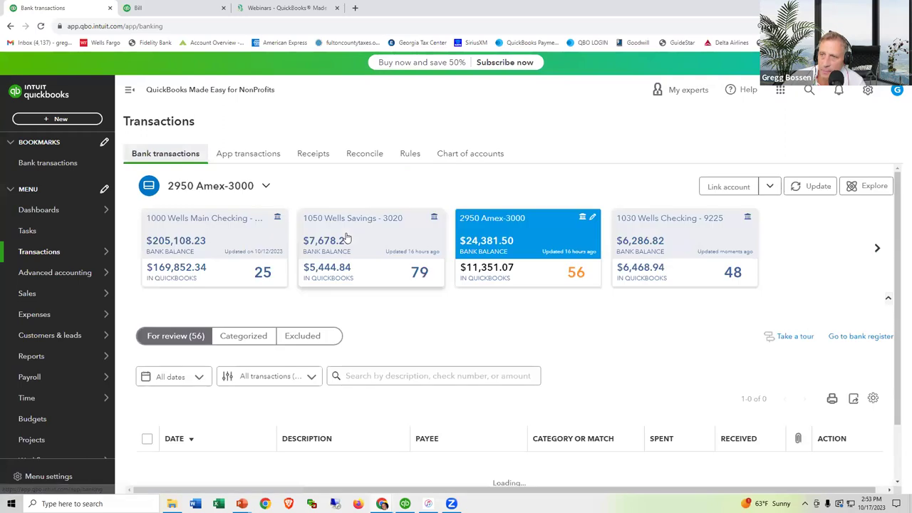
pyautogui.scroll(-2, 392, 298)
pyautogui.scroll(-4, 391, 298)
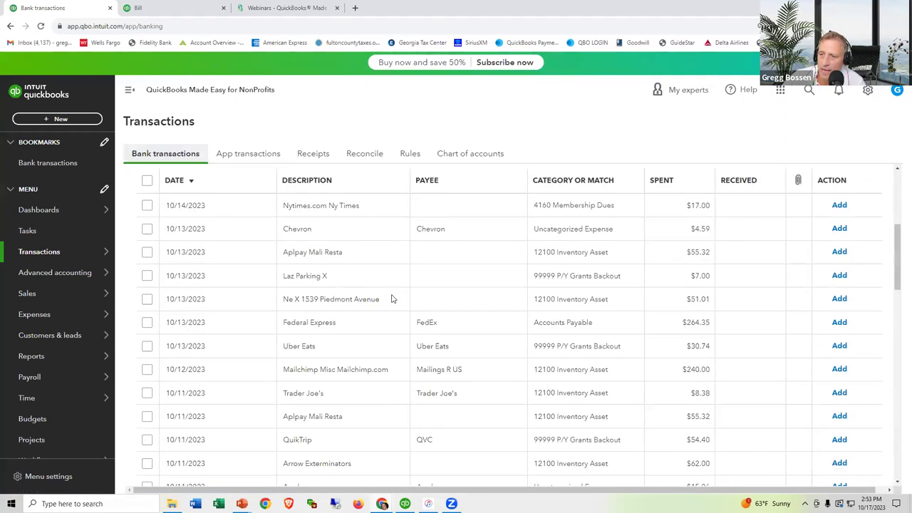
pyautogui.scroll(6, 392, 299)
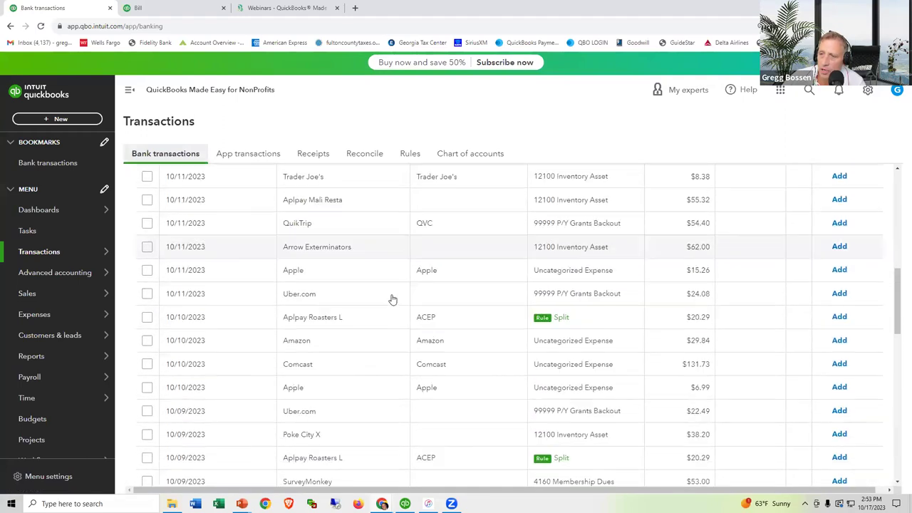
pyautogui.click(324, 345)
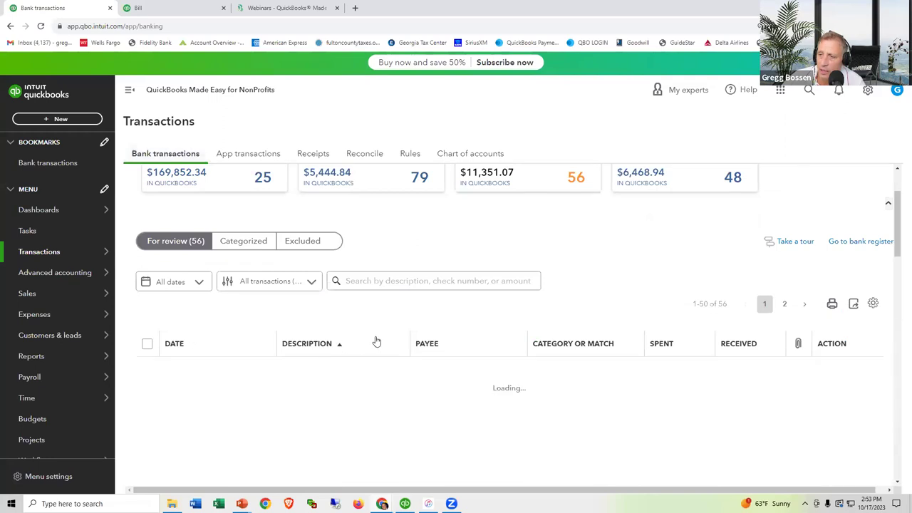
pyautogui.scroll(-5, 392, 340)
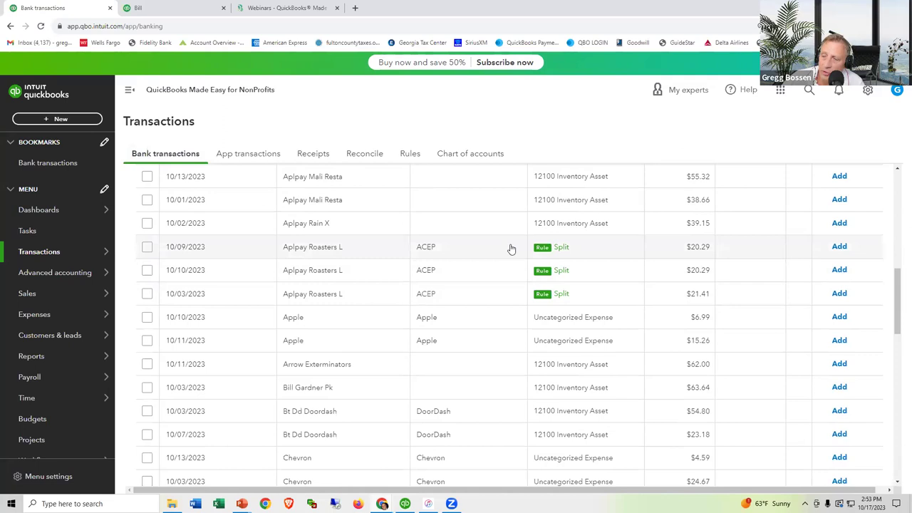
# Inspect the Roasters rule splits on the 10/09 and 10/03 Aplpay Roasters charges without changing them.
pyautogui.click(511, 248)
pyautogui.click(782, 341)
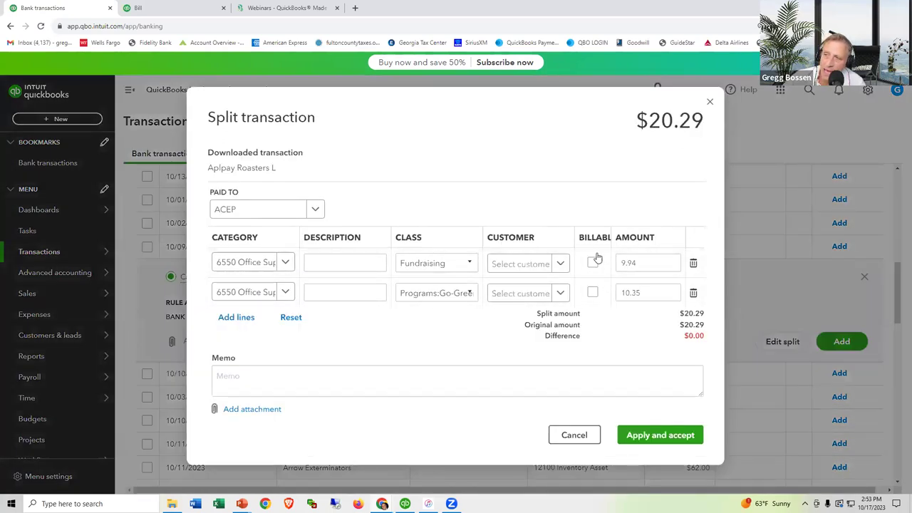
pyautogui.click(625, 262)
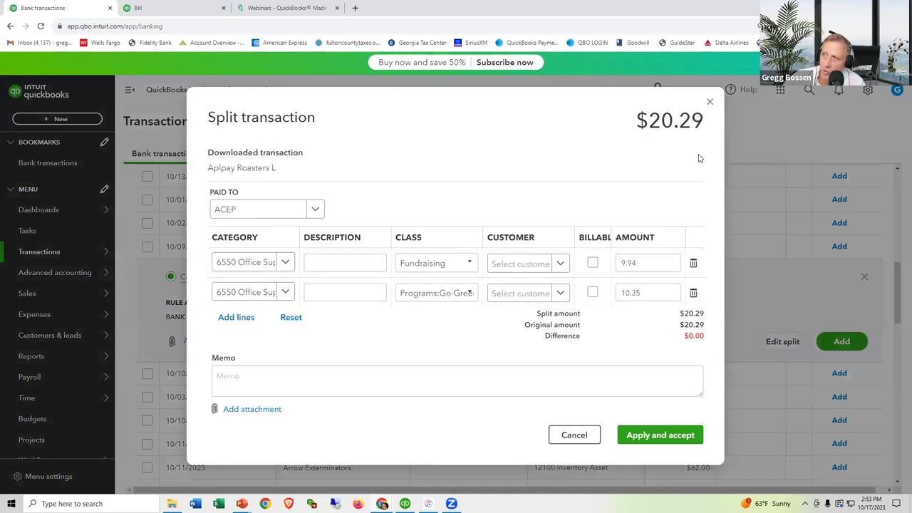
pyautogui.click(709, 102)
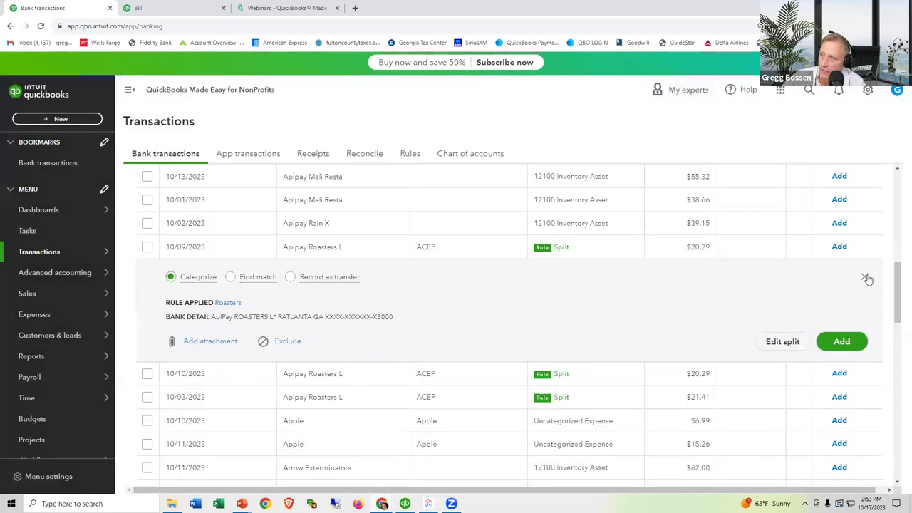
pyautogui.click(864, 276)
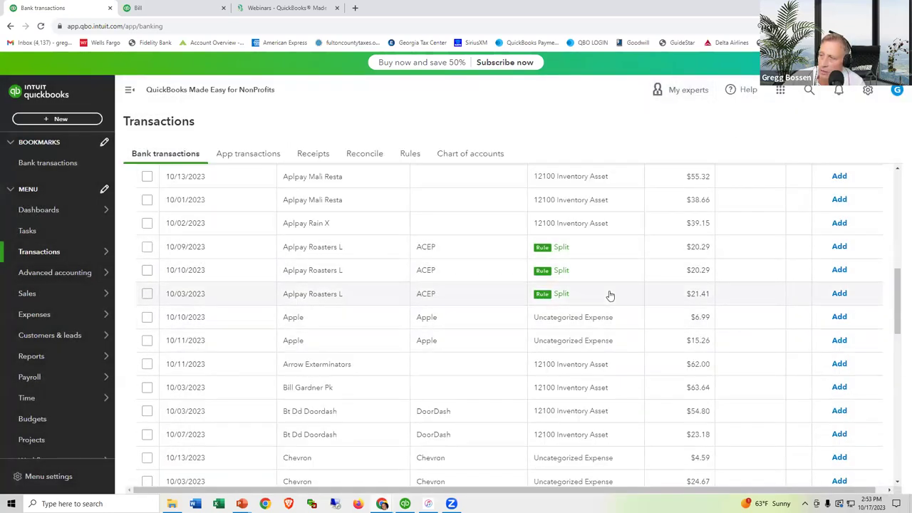
pyautogui.click(610, 295)
pyautogui.click(774, 388)
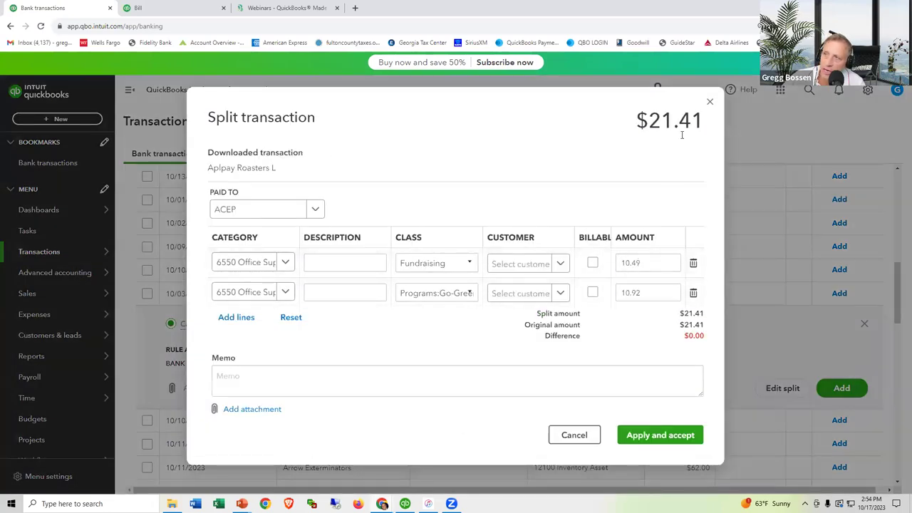
pyautogui.click(709, 101)
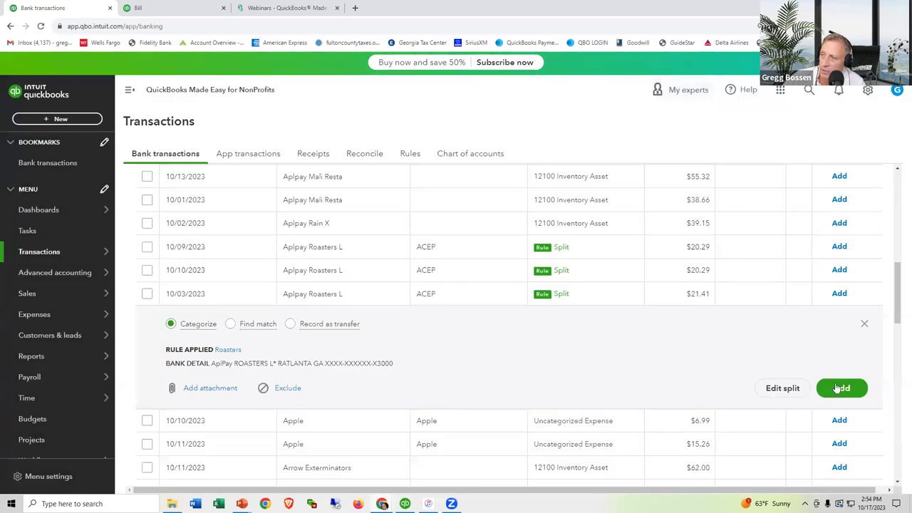
pyautogui.click(863, 324)
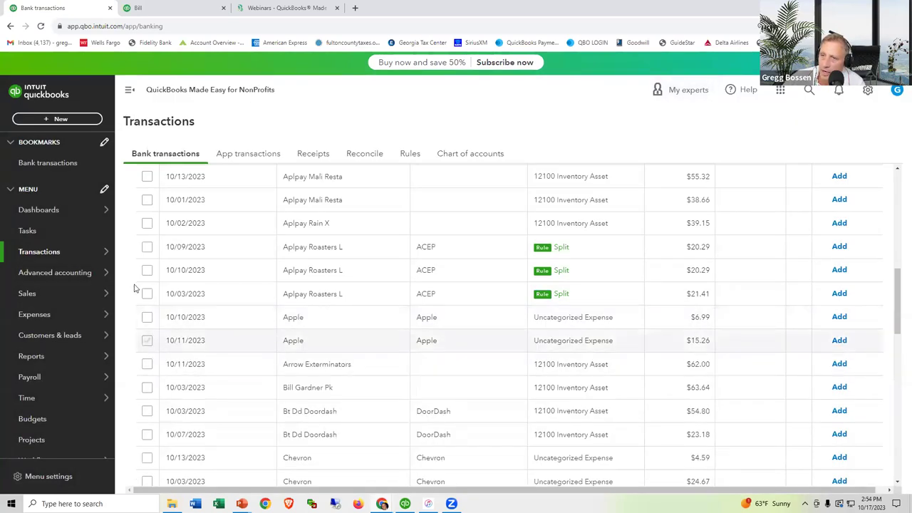
# Select the 10/09, 10/10 and 10/03 Aplpay Roasters charges.
pyautogui.click(147, 246)
pyautogui.click(146, 270)
pyautogui.click(147, 294)
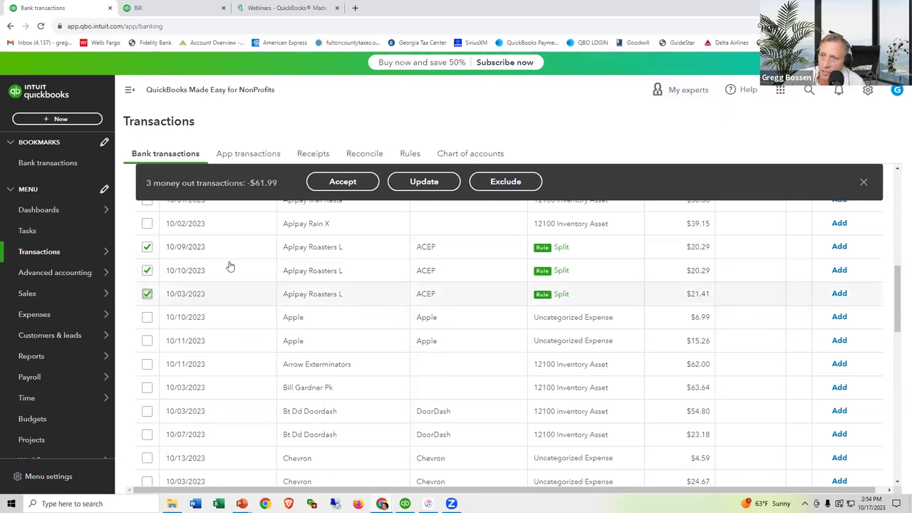
# Accept the three selected Roasters charges, leaving 53 Amex transactions for review.
pyautogui.click(335, 187)
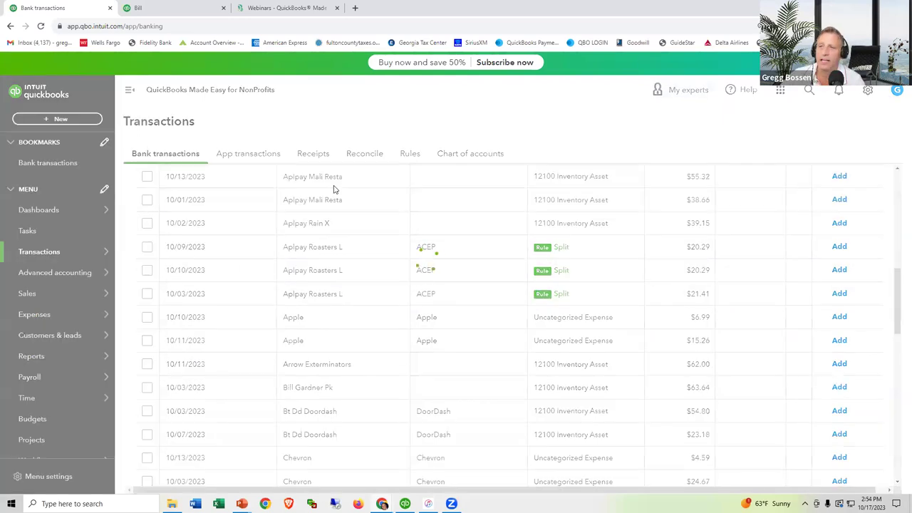
pyautogui.scroll(1, 344, 311)
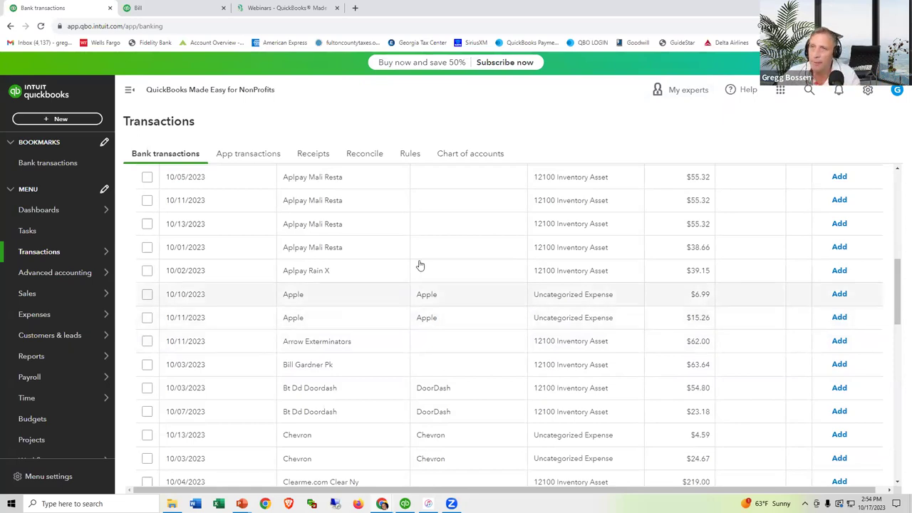
pyautogui.scroll(3, 376, 254)
pyautogui.scroll(3, 375, 254)
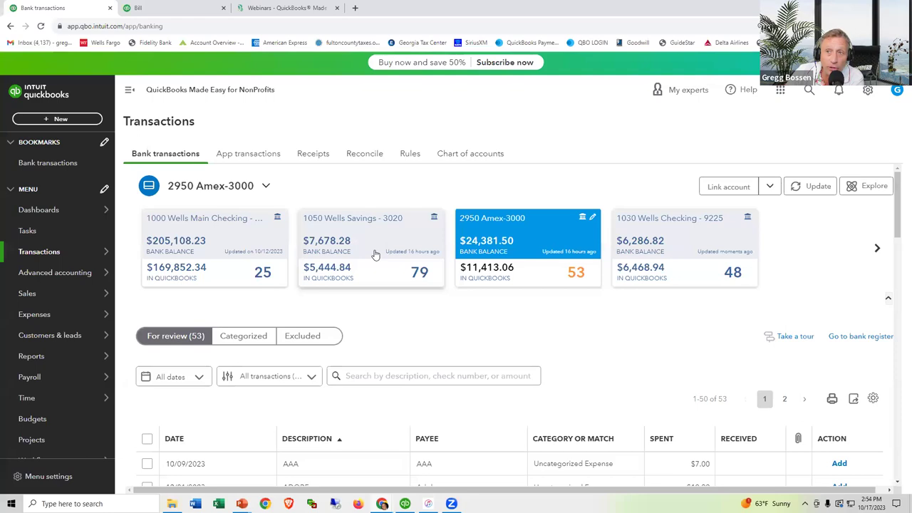
# Exclude all 50 transactions on the page, then the three remaining Uber.com charges.
pyautogui.scroll(-1, 431, 327)
pyautogui.scroll(-1, 431, 327)
pyautogui.scroll(1, 431, 327)
pyautogui.click(431, 328)
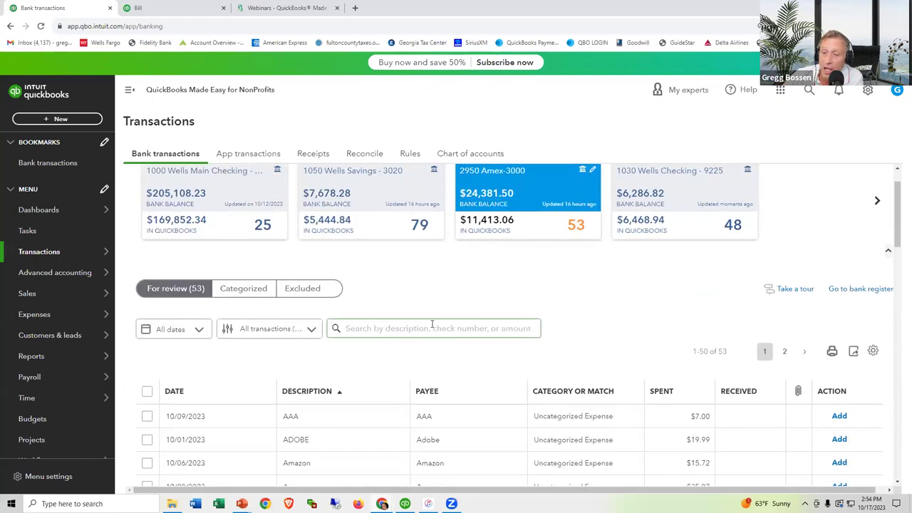
pyautogui.scroll(-2, 431, 328)
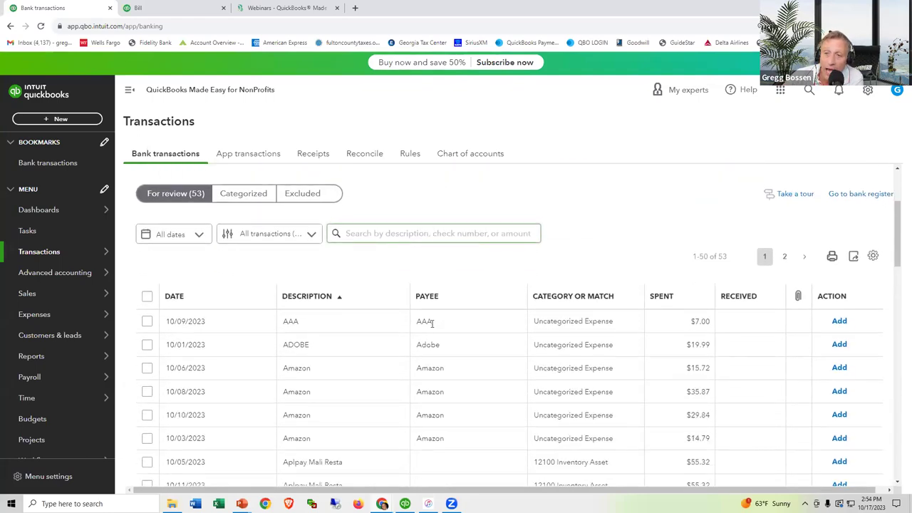
pyautogui.click(146, 297)
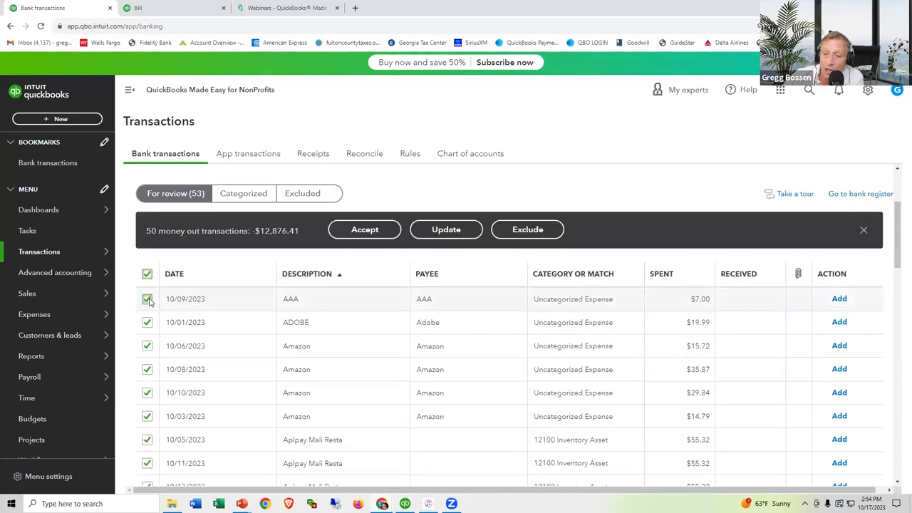
pyautogui.click(527, 230)
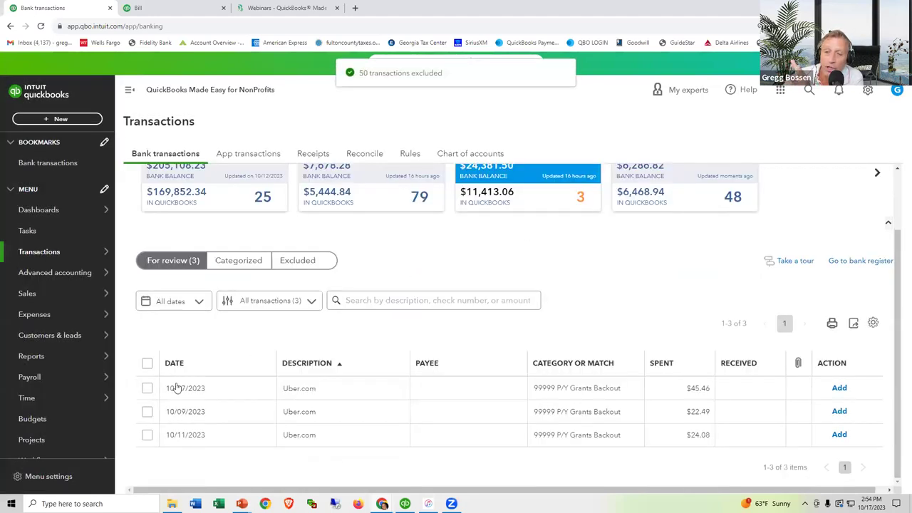
pyautogui.click(147, 365)
pyautogui.click(511, 319)
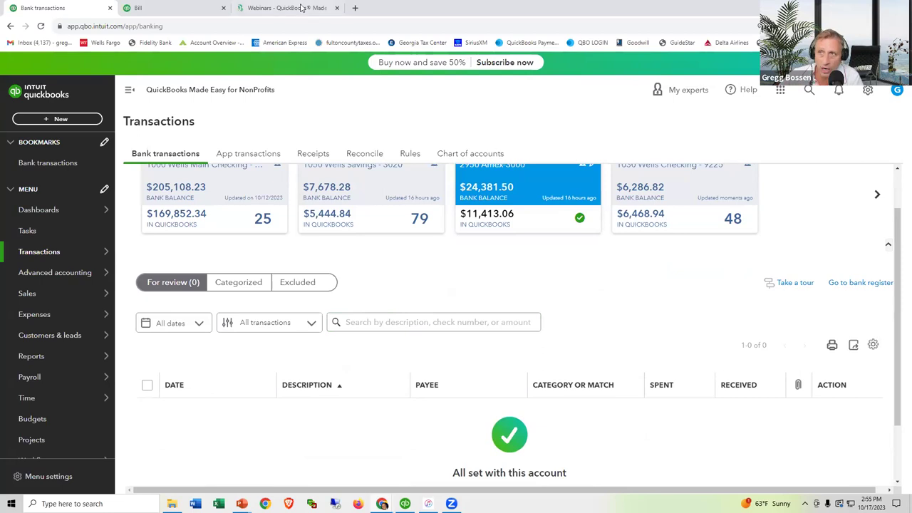
# Browse the Fundamentals 3 Day Webinar Series for QuickBooks Online agenda, then return to the slideshow.
pyautogui.click(302, 8)
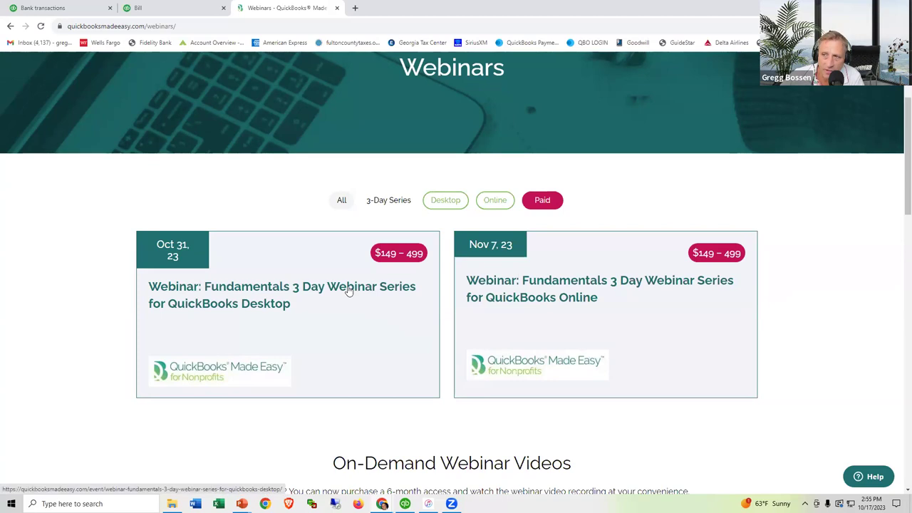
pyautogui.click(498, 283)
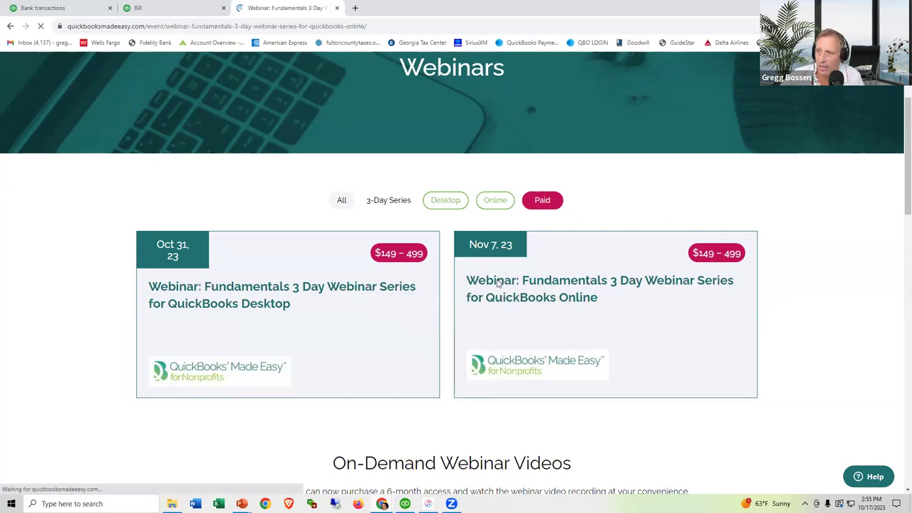
pyautogui.scroll(-4, 478, 326)
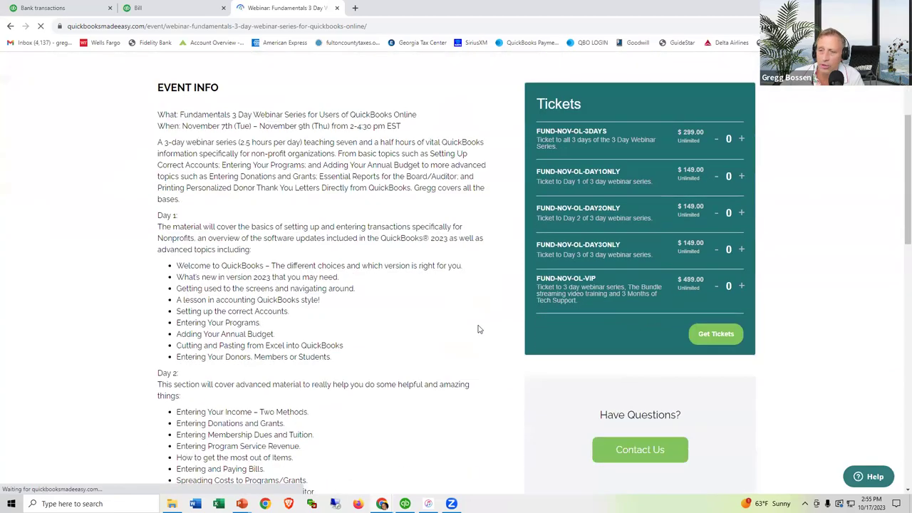
pyautogui.scroll(-3, 478, 329)
pyautogui.scroll(3, 480, 331)
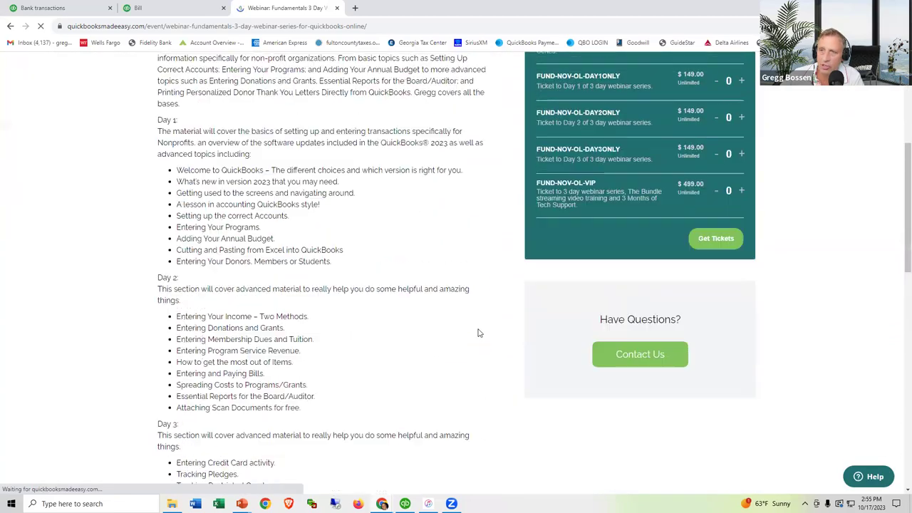
pyautogui.scroll(-3, 479, 333)
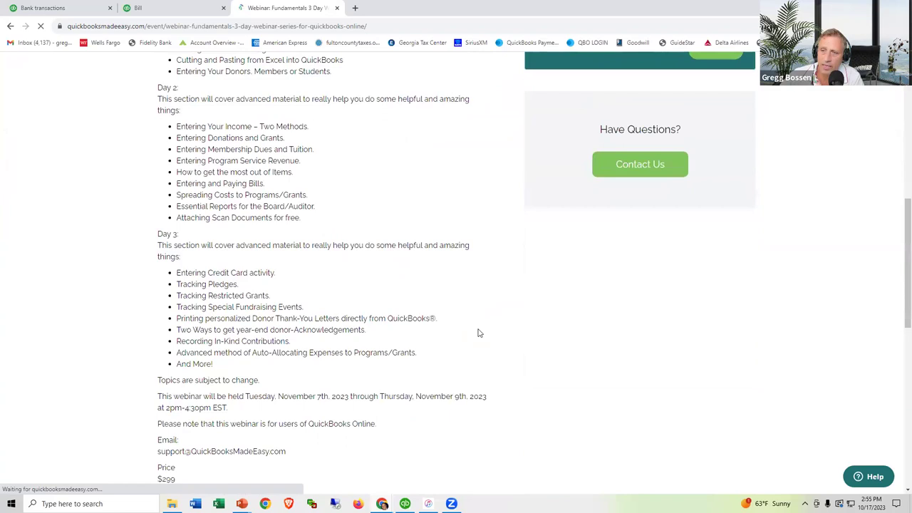
pyautogui.scroll(10, 478, 332)
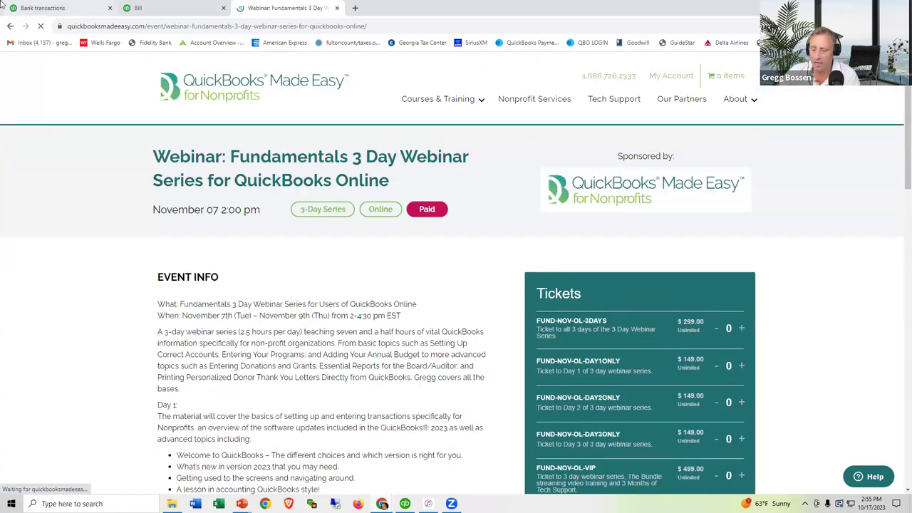
pyautogui.hotkey('alt', 'Tab')
pyautogui.hotkey('alt', 'Tab')
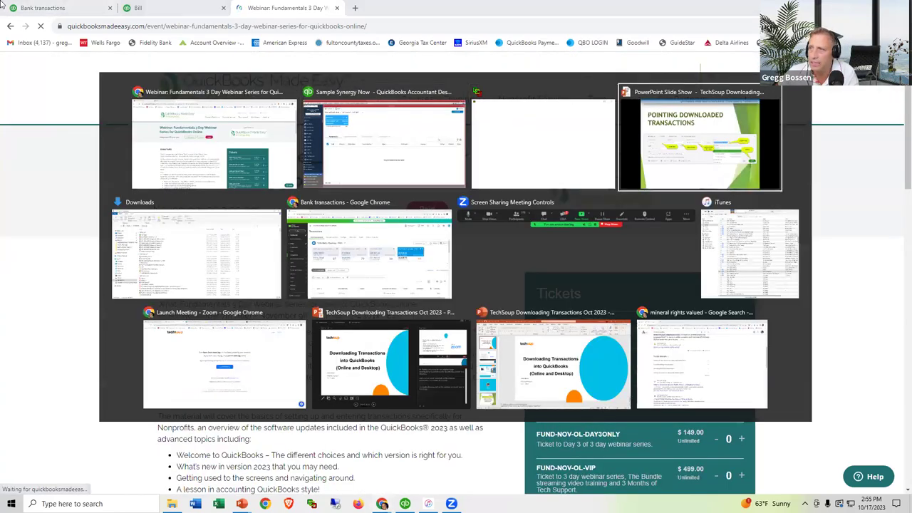
# Present the Upcoming 3 Day Webinar Series slide with its $40 coupon, then return to QuickBooks Online.
pyautogui.press('Right')
pyautogui.press('Right')
pyautogui.press('Left')
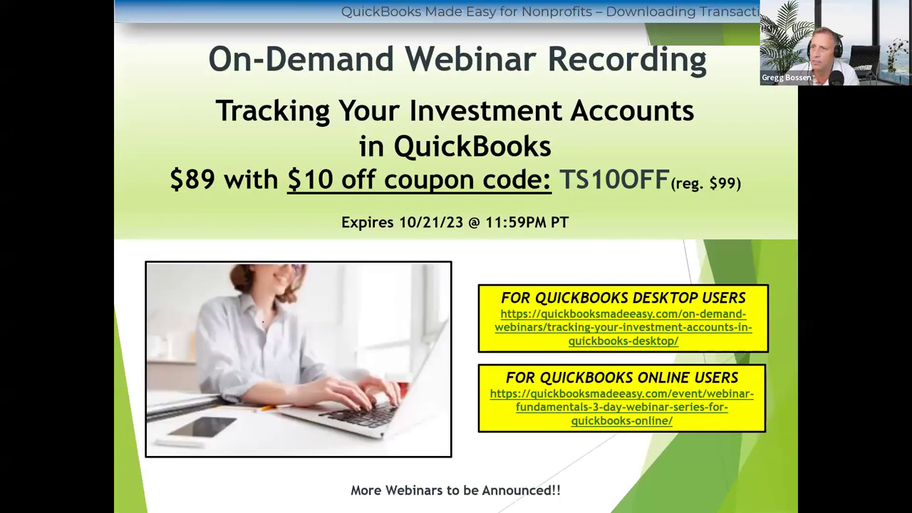
pyautogui.press('Left')
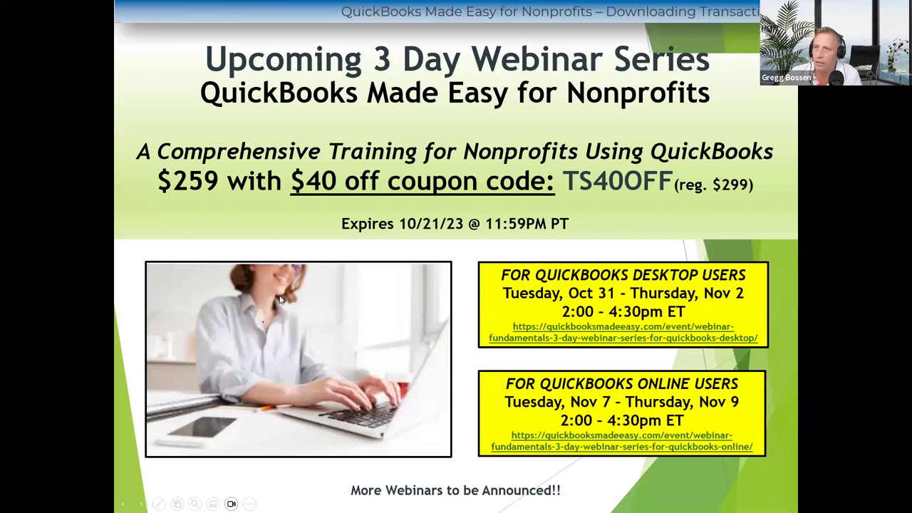
pyautogui.hotkey('alt', 'Tab')
pyautogui.hotkey('alt', 'Tab')
pyautogui.hotkey('alt', 'Tab')
pyautogui.hotkey('alt', 'Tab')
pyautogui.hotkey('alt', 'Tab')
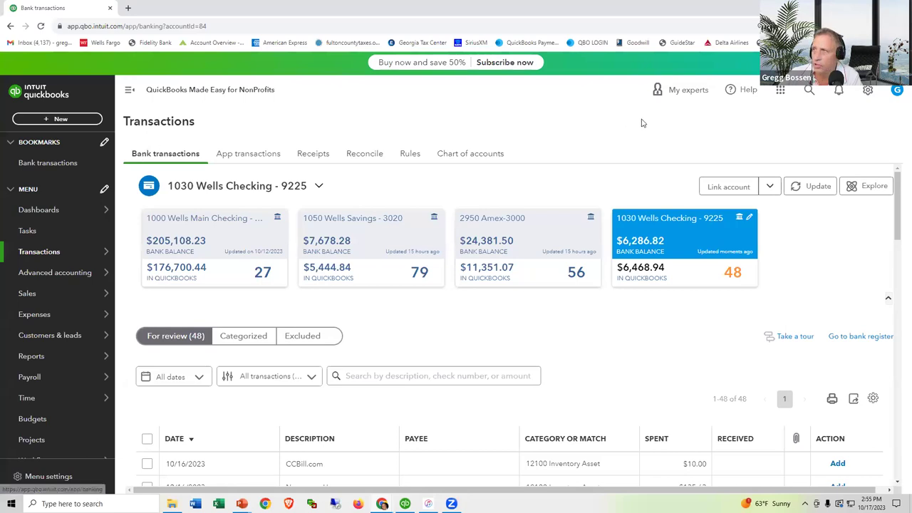
# Open Link account to connect a new bank, then switch to QuickBooks Desktop's Bank Feeds.
pyautogui.click(711, 186)
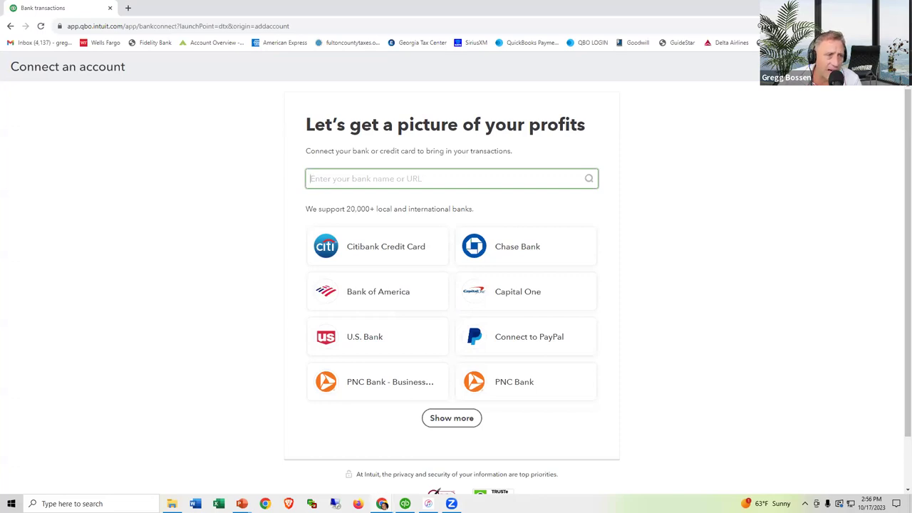
pyautogui.hotkey('alt', 'Tab')
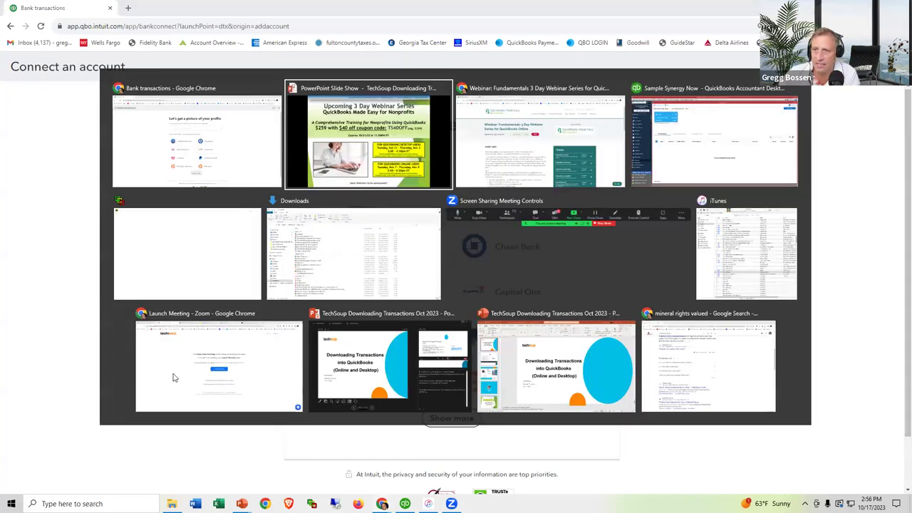
pyautogui.hotkey('alt', 'Tab')
pyautogui.hotkey('alt', 'Tab')
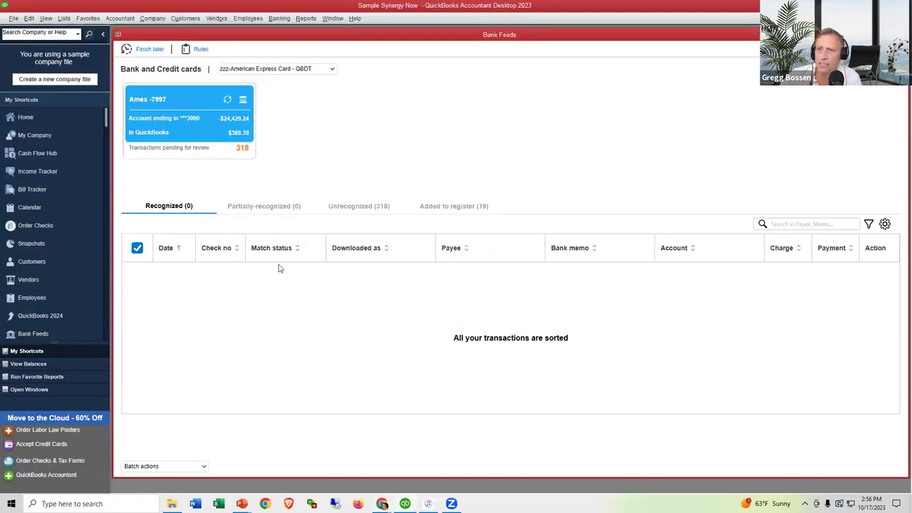
# Check the first unrecognized toll charge's details, then list the 19 transactions added to the register.
pyautogui.click(340, 207)
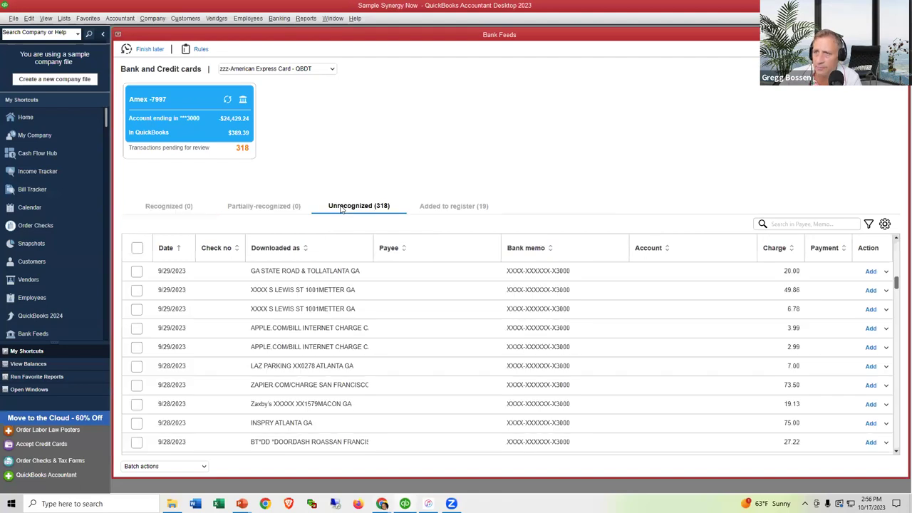
pyautogui.click(886, 273)
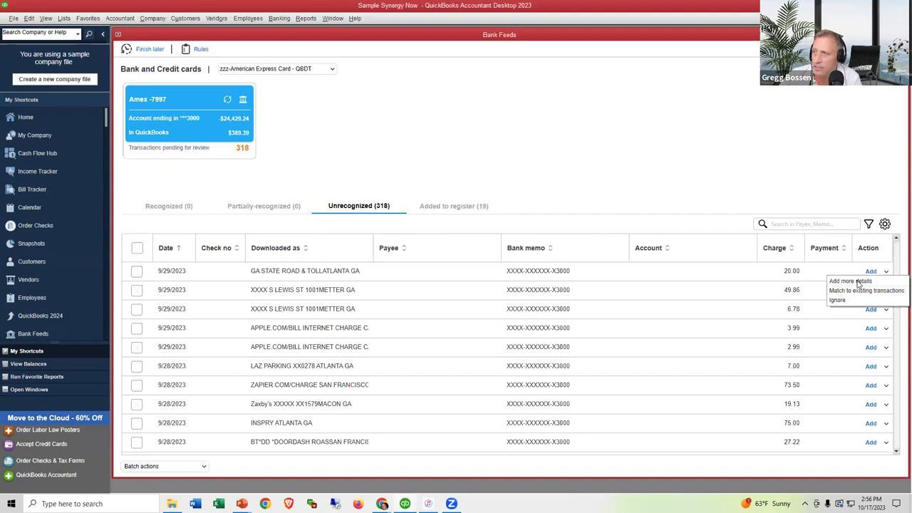
pyautogui.click(858, 282)
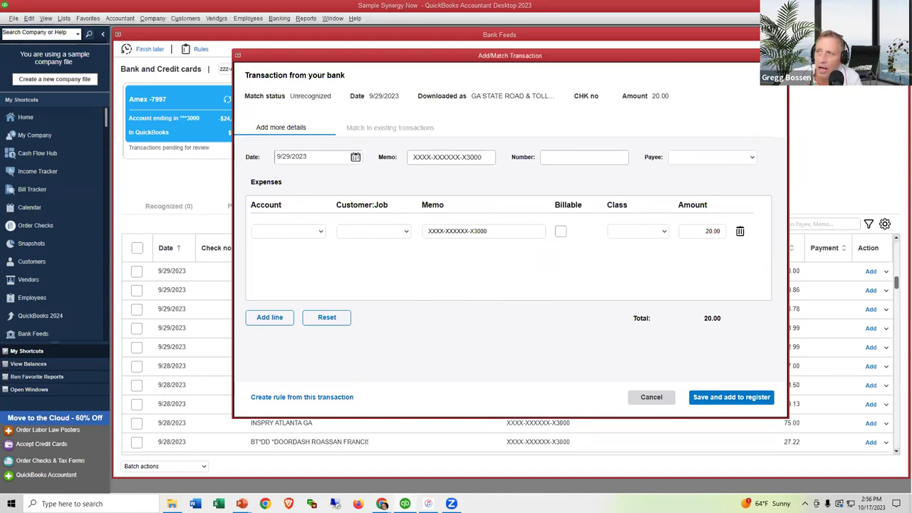
pyautogui.press('Escape')
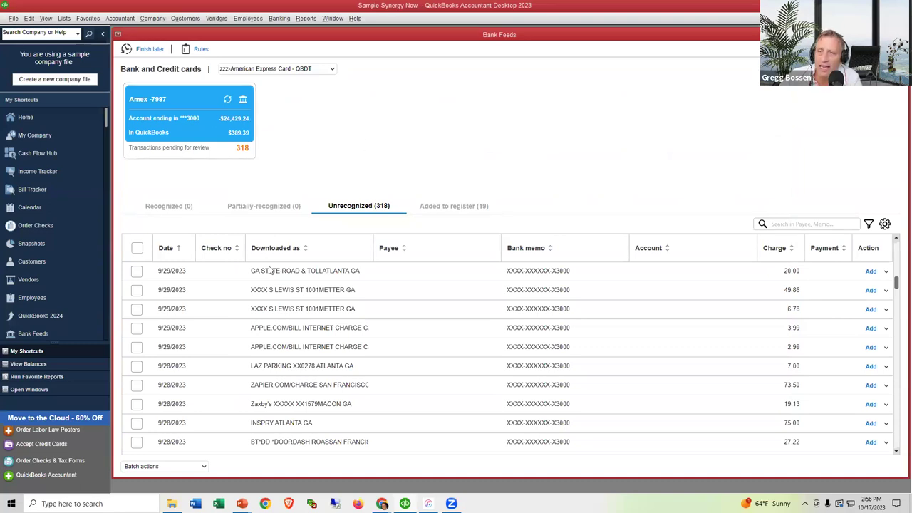
pyautogui.click(428, 207)
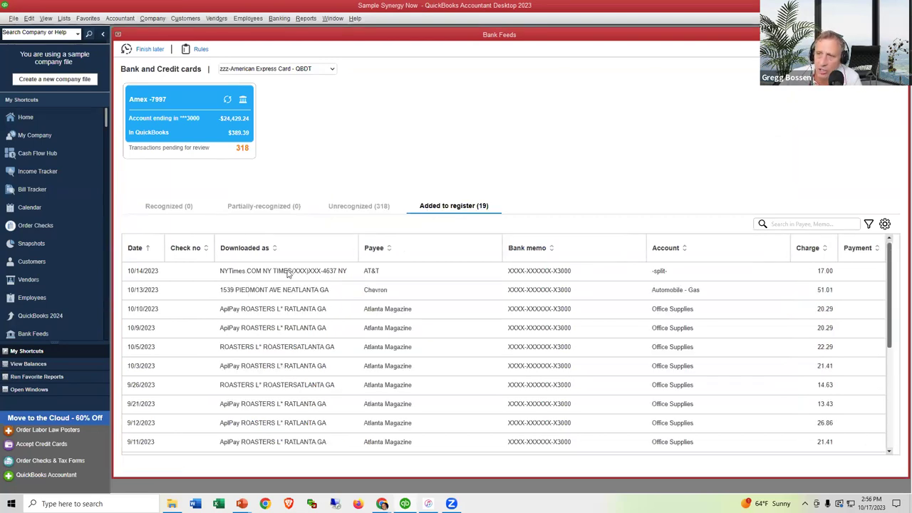
# Open the AT&T $17.00 charge, view its attachments, close it, then open the Customers menu.
pyautogui.doubleClick(288, 272)
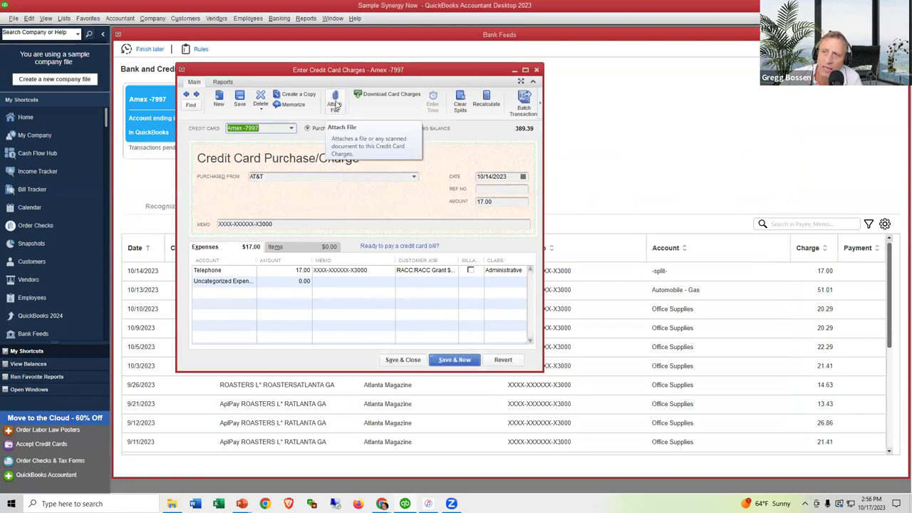
pyautogui.click(335, 102)
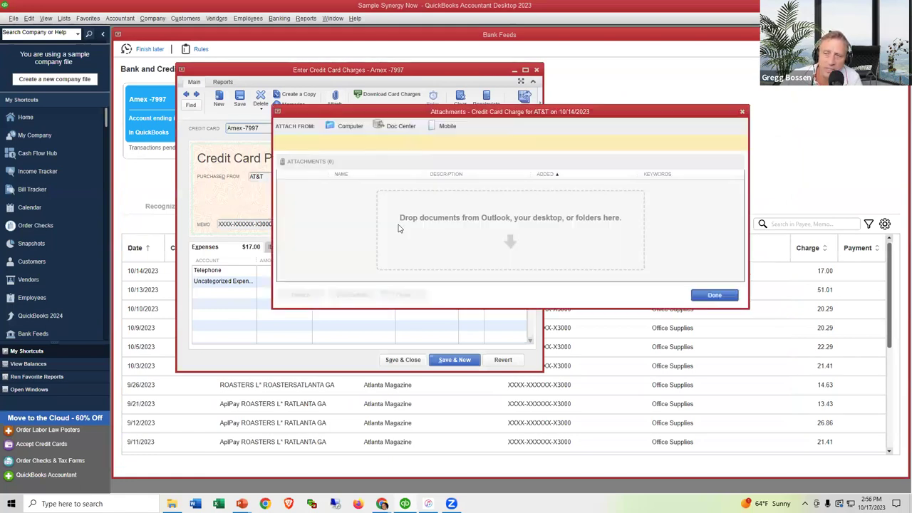
pyautogui.click(741, 112)
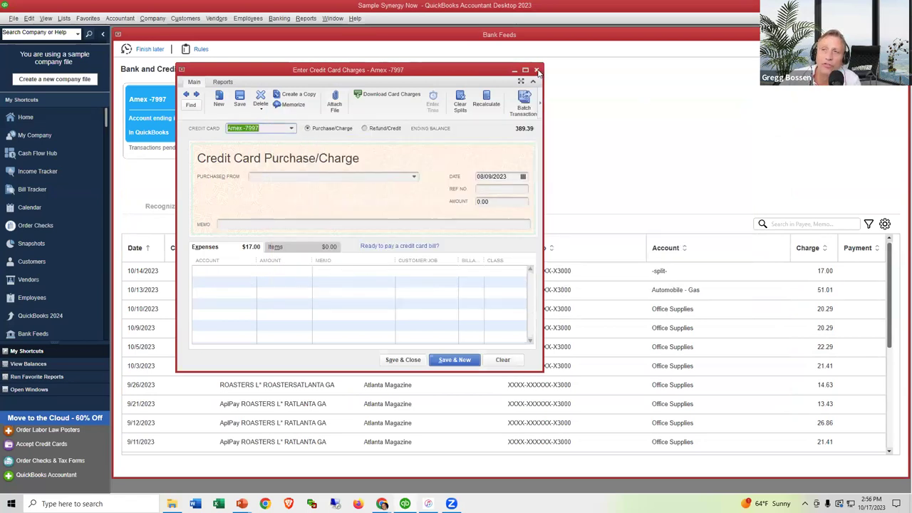
pyautogui.click(537, 69)
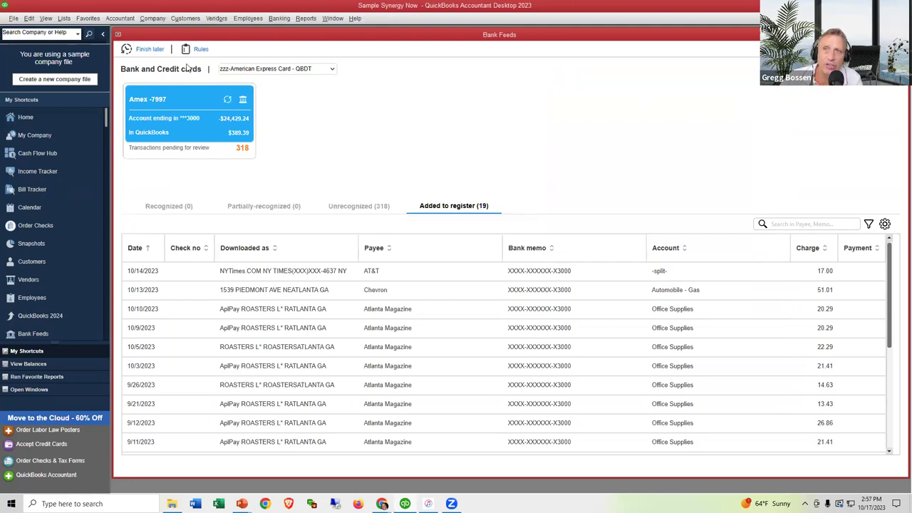
pyautogui.click(175, 18)
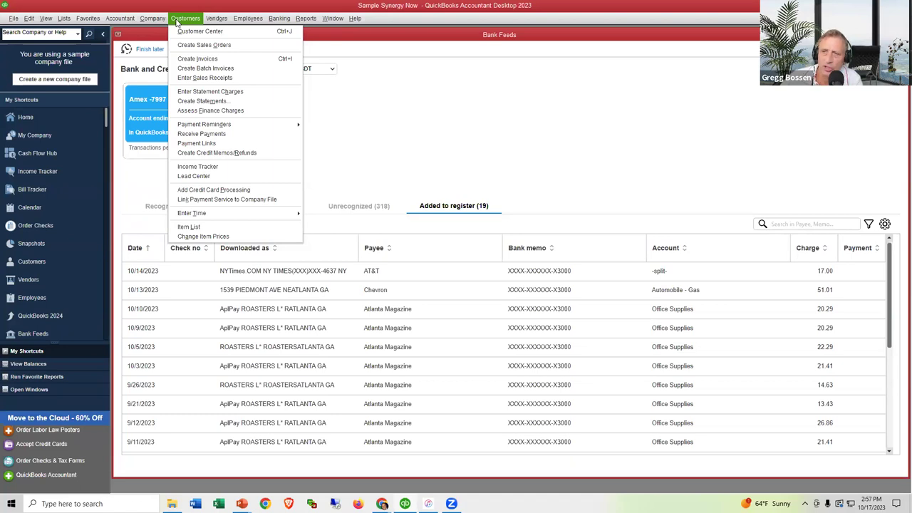
# Start Bank Feed Setup from the Amex card and search 'americ' to find American Express.
pyautogui.click(318, 119)
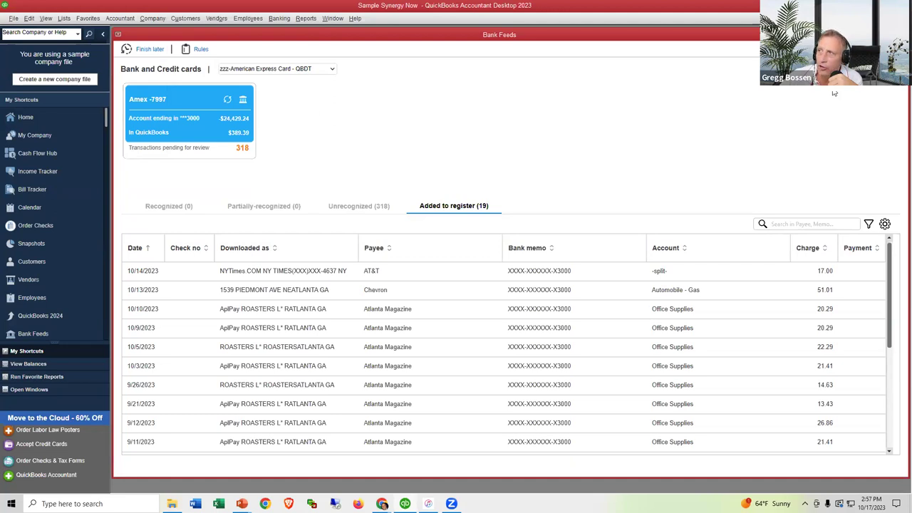
pyautogui.click(841, 48)
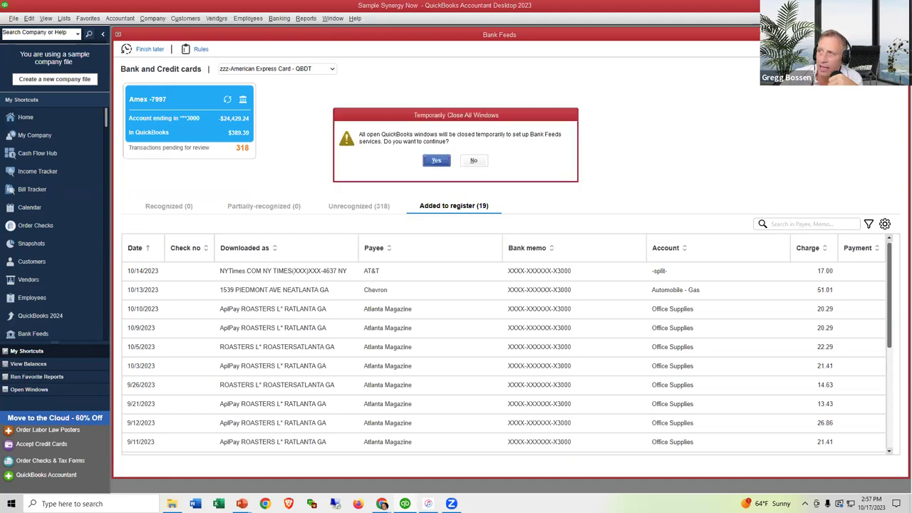
pyautogui.click(436, 160)
pyautogui.write('americ')
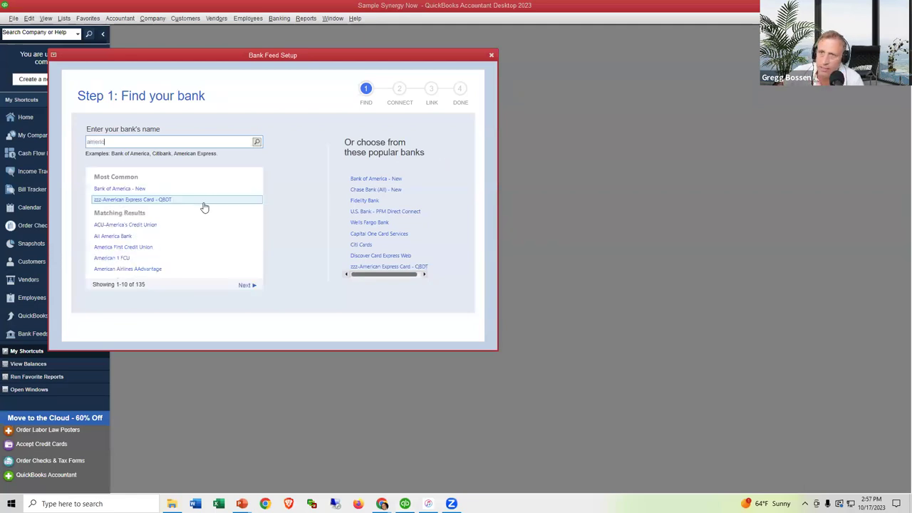
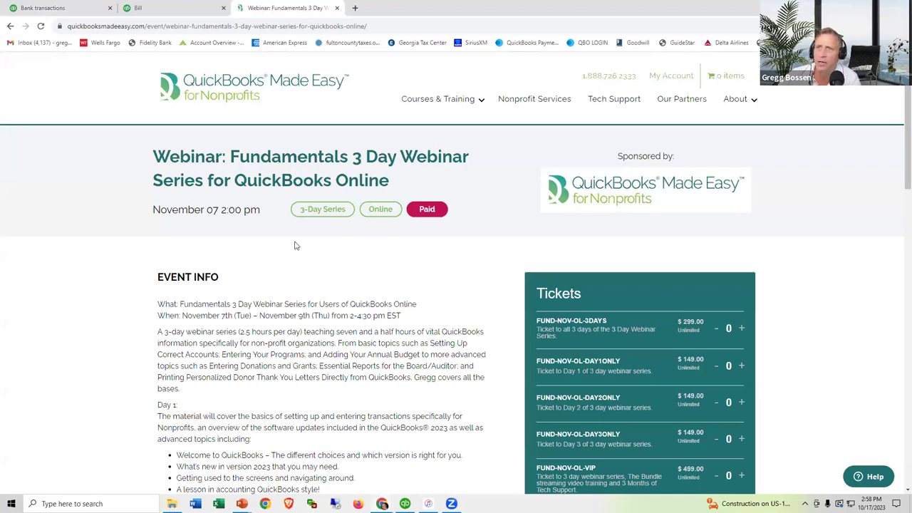
# Return to Bank transactions and check the Main Checking and Savings - 3020 pending items.
pyautogui.click(173, 9)
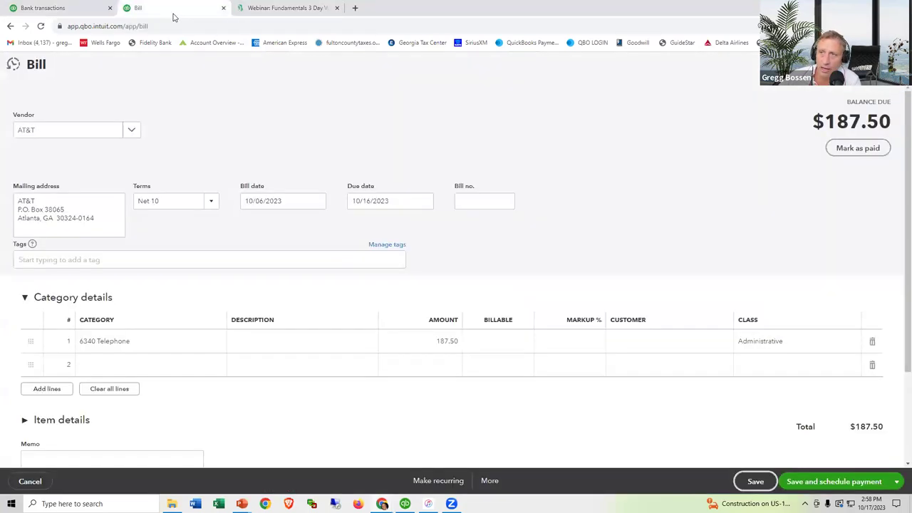
pyautogui.click(85, 9)
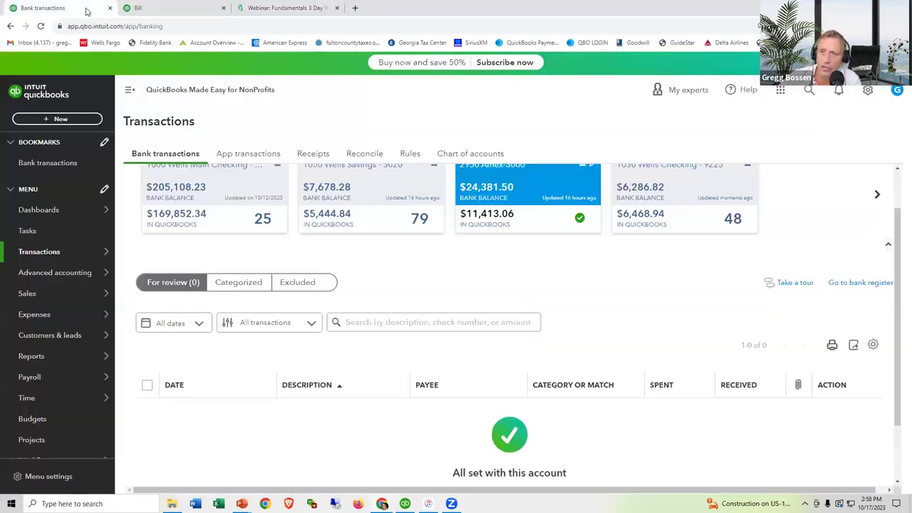
pyautogui.click(247, 219)
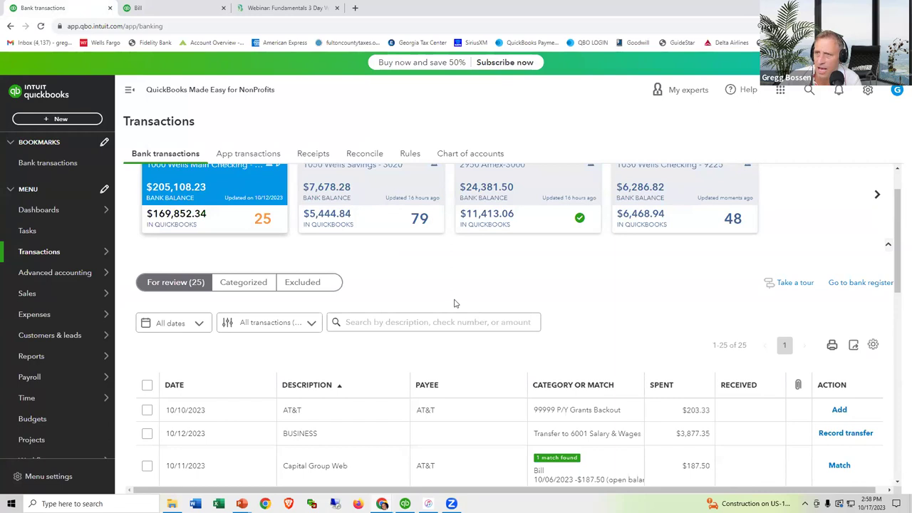
pyautogui.scroll(1, 454, 303)
pyautogui.click(409, 272)
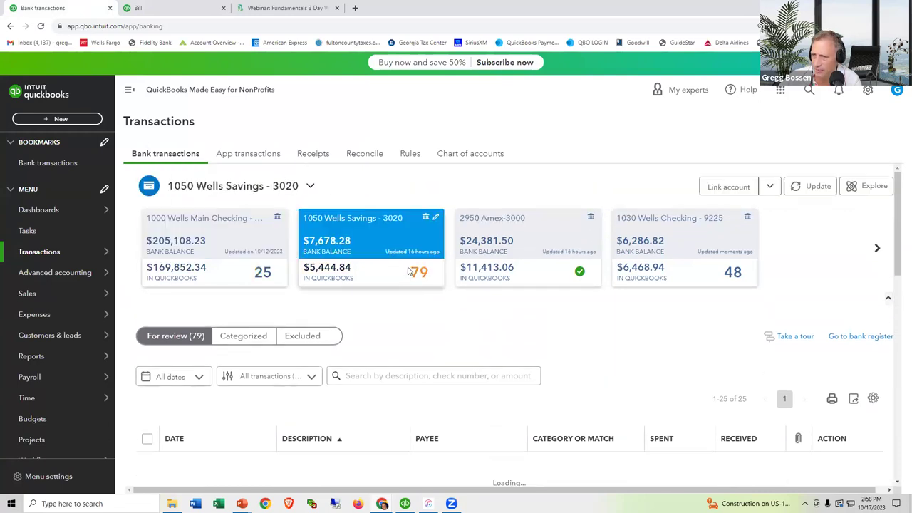
# Look through the Wells Checking - 9225 and Amex-3000 feeds' transactions.
pyautogui.click(671, 263)
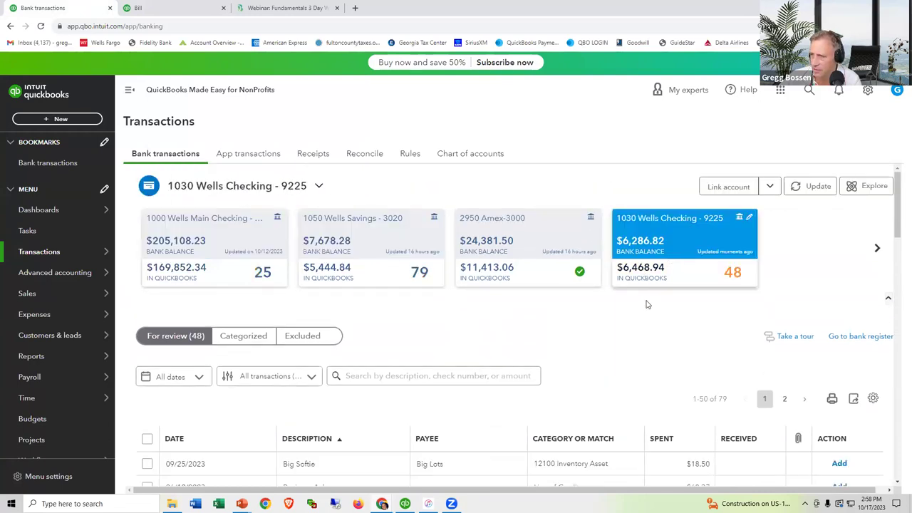
pyautogui.scroll(-10, 625, 339)
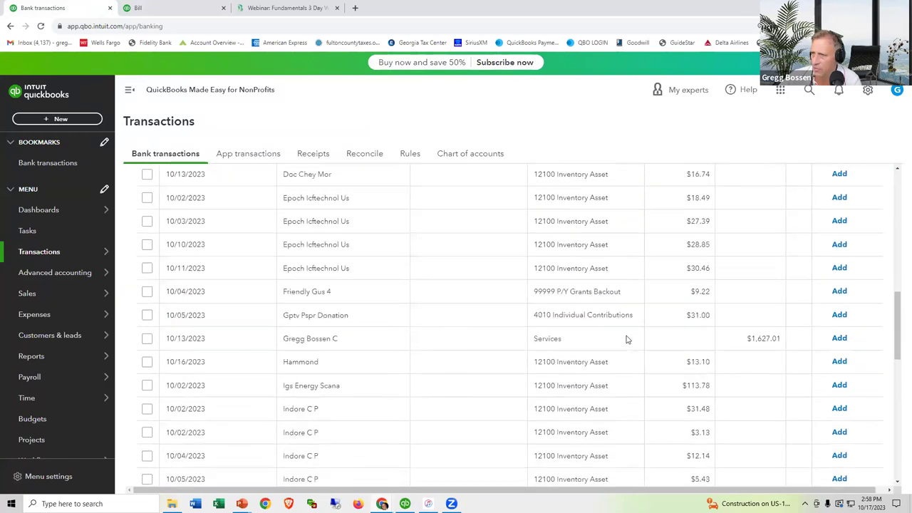
pyautogui.scroll(-5, 625, 339)
pyautogui.scroll(15, 627, 341)
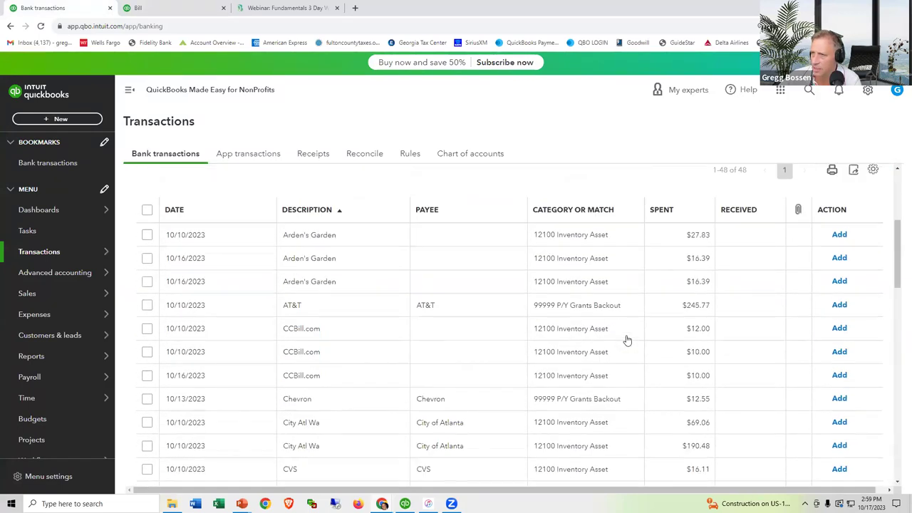
pyautogui.scroll(3, 626, 341)
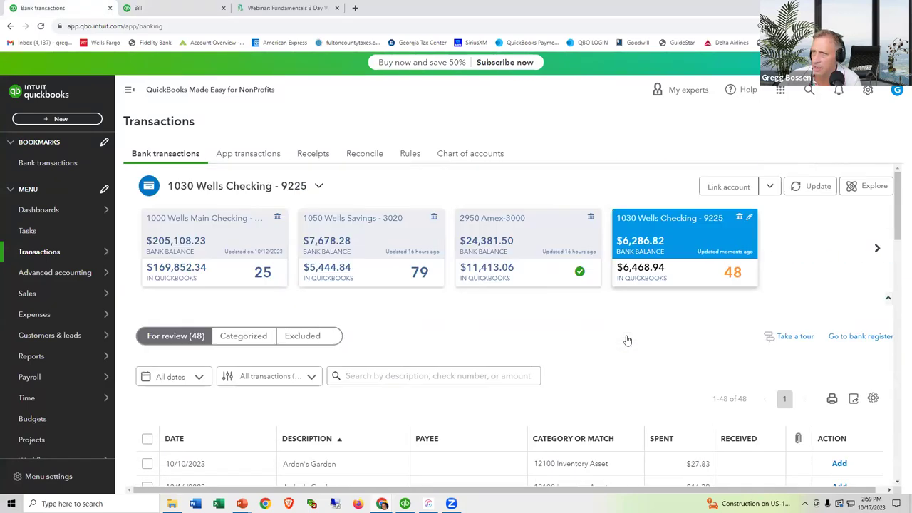
pyautogui.click(490, 255)
pyautogui.scroll(-2, 562, 366)
pyautogui.scroll(2, 561, 367)
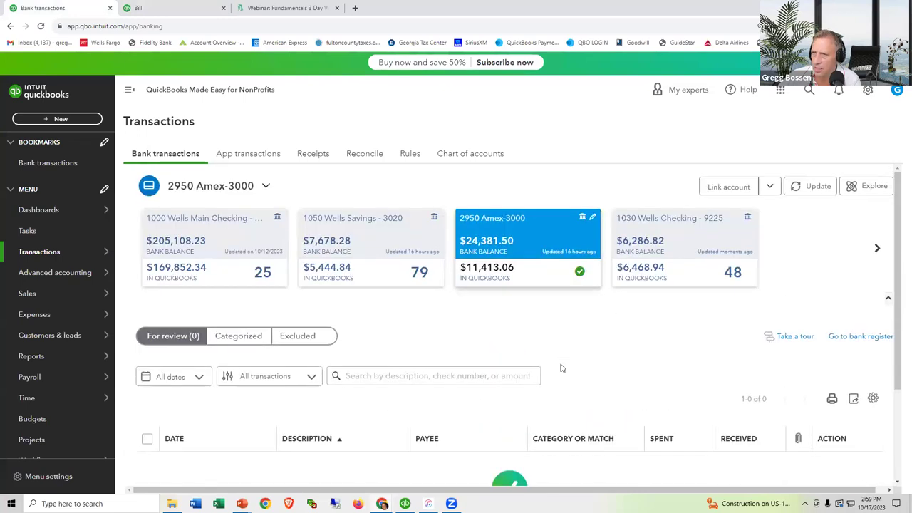
# Go back to the Wells Savings - 3020 feed's 79 items and expand the Etransfer In Branch deposit.
pyautogui.click(392, 262)
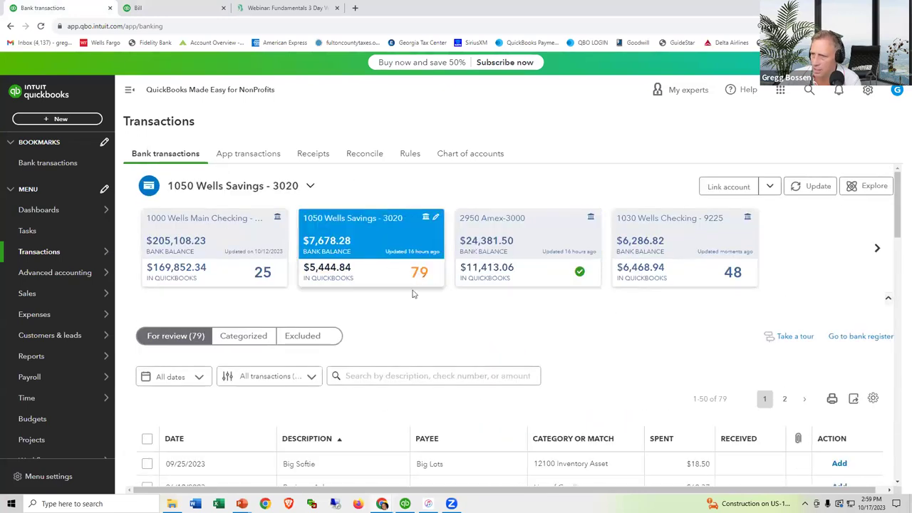
pyautogui.scroll(-10, 413, 295)
pyautogui.scroll(-10, 413, 296)
pyautogui.scroll(1, 419, 299)
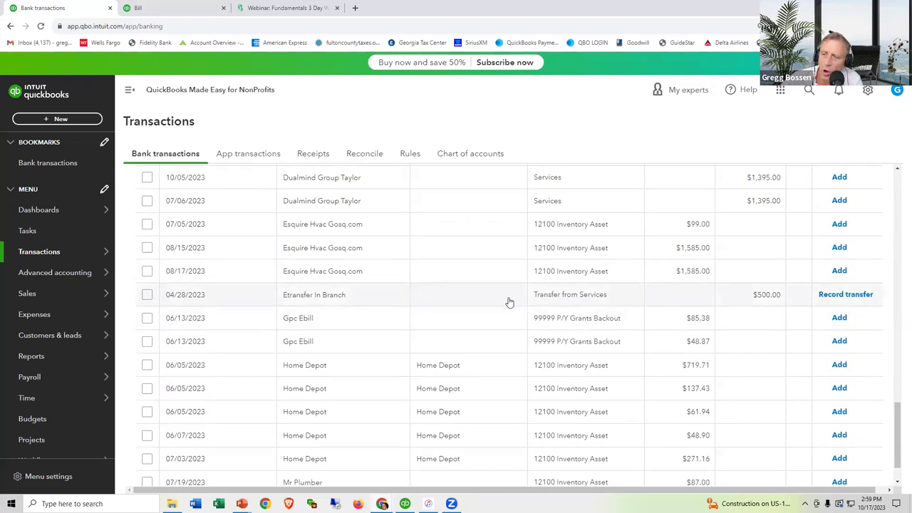
pyautogui.click(509, 301)
# Set the Etransfer In Branch deposit's Transferred from account to 1050 Wells Savings - 3020.
pyautogui.scroll(-1, 561, 375)
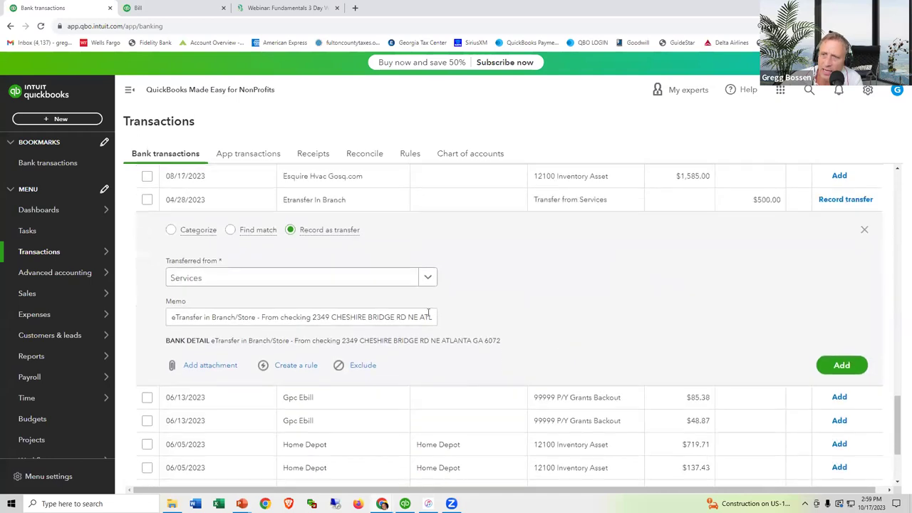
pyautogui.scroll(8, 295, 258)
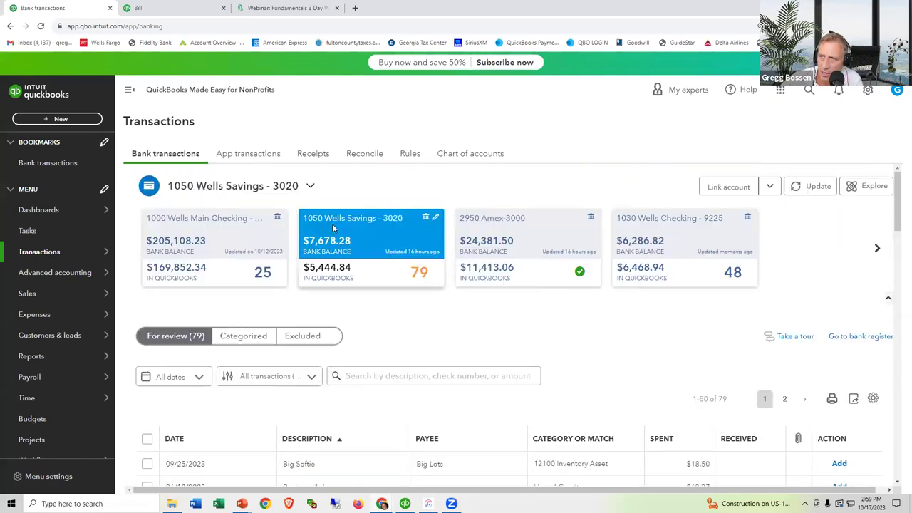
pyautogui.scroll(-1, 353, 284)
pyautogui.scroll(-10, 353, 285)
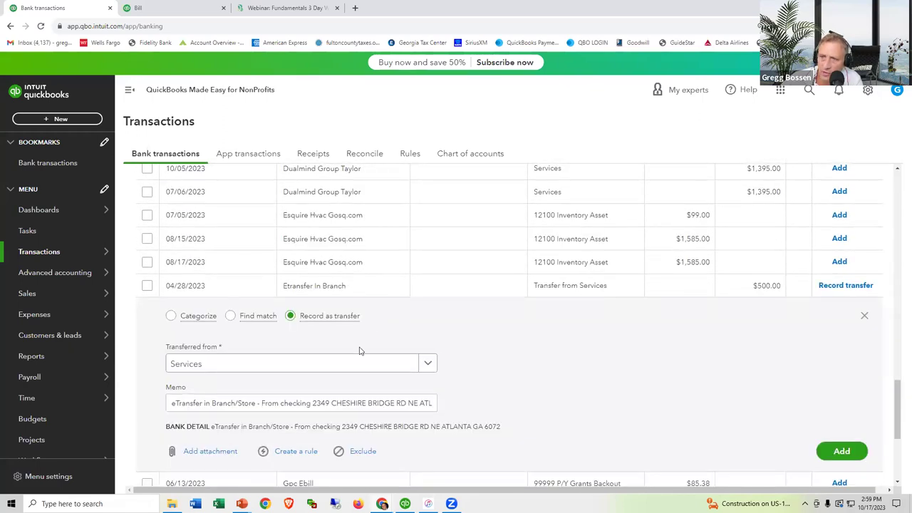
pyautogui.click(427, 365)
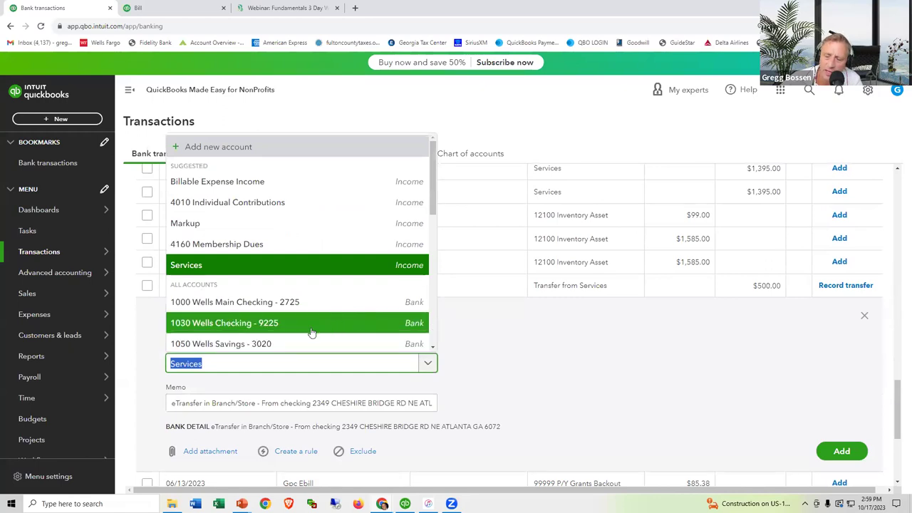
pyautogui.click(270, 344)
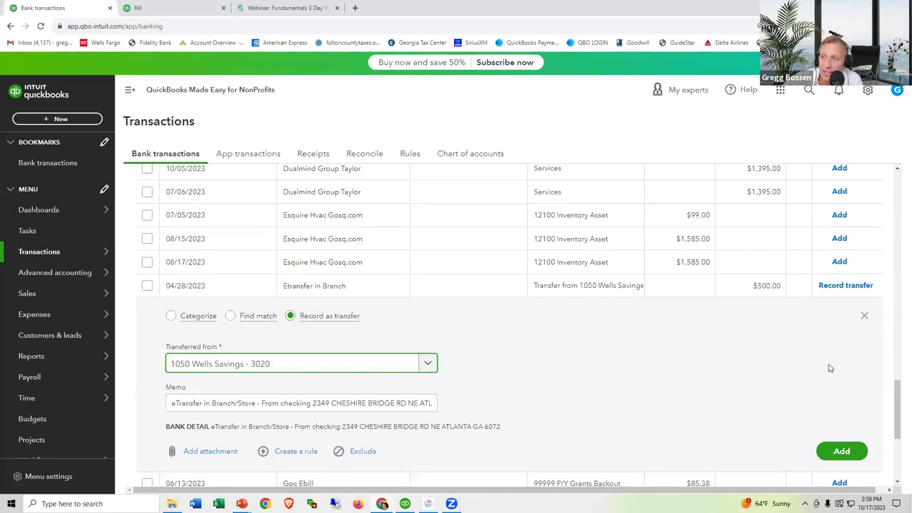
# Close and reopen the $500 deposit, then switch it to Categorize.
pyautogui.click(863, 319)
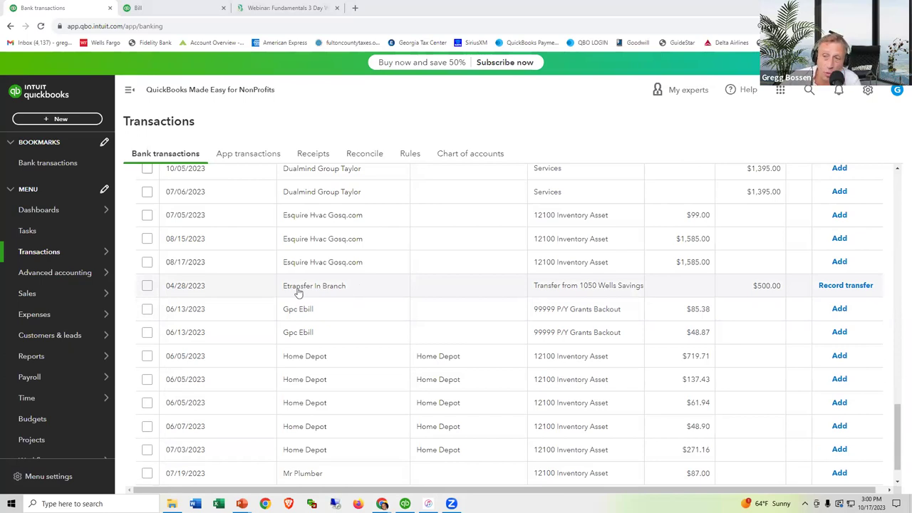
pyautogui.click(354, 289)
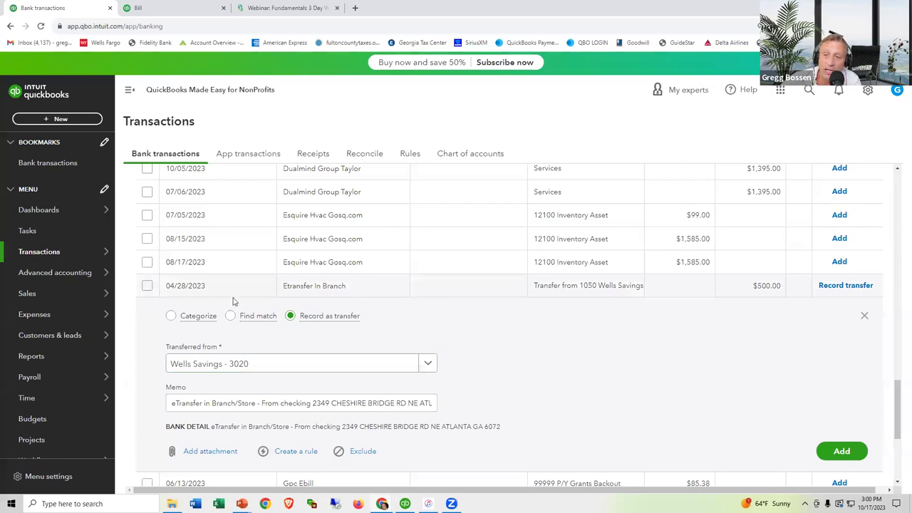
pyautogui.click(172, 316)
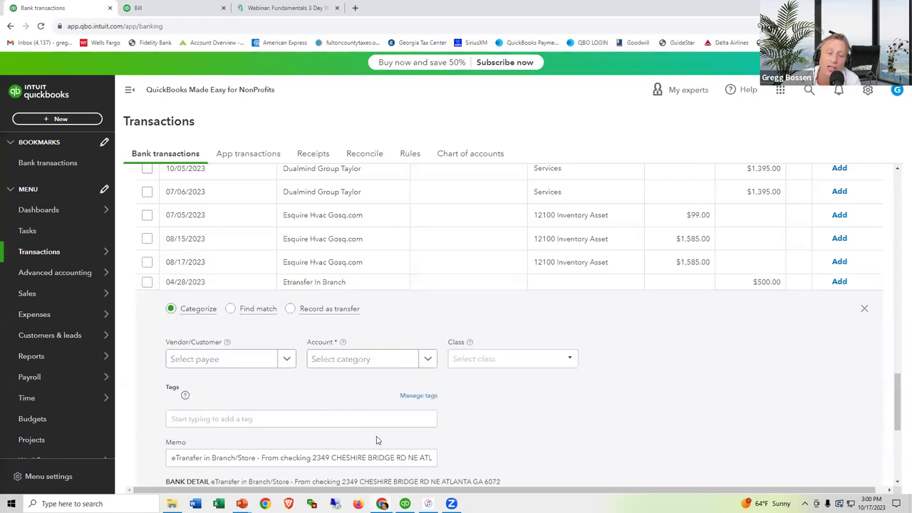
pyautogui.moveTo(72, 376)
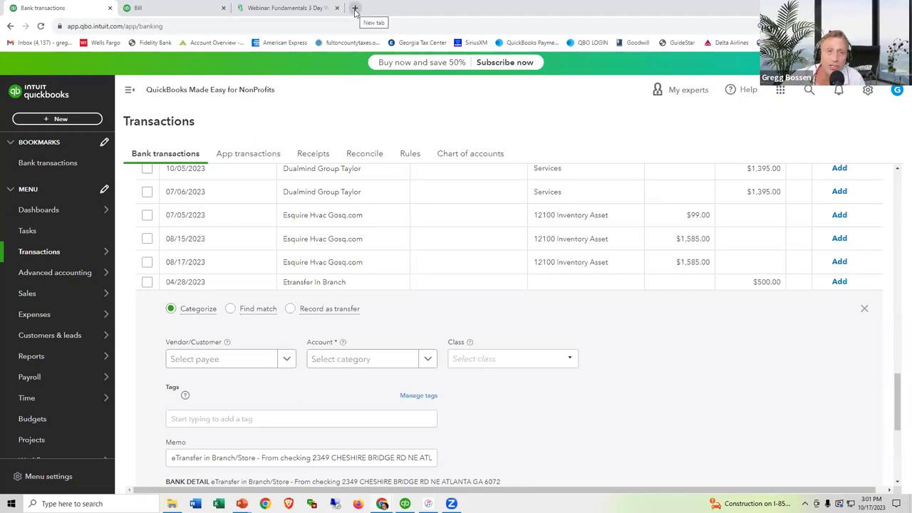
# Search Google for 'qbo app for receipts' in a new tab.
pyautogui.click(355, 10)
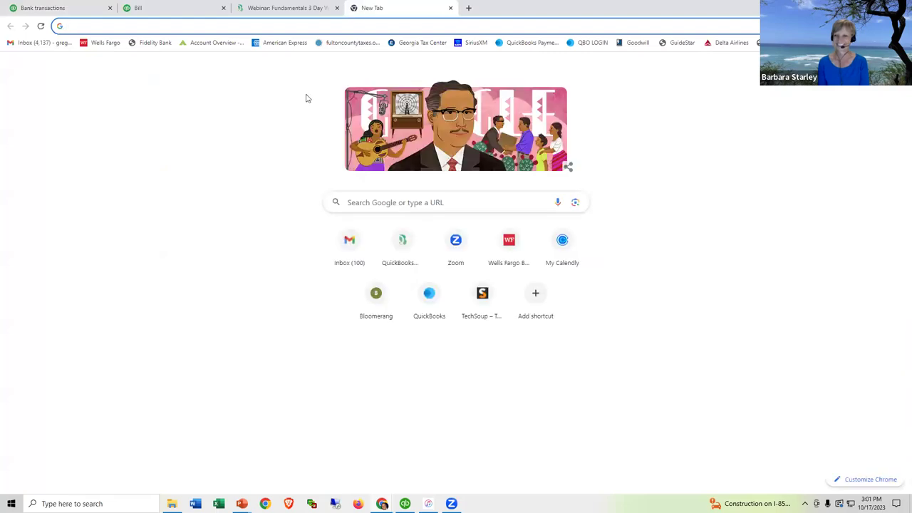
pyautogui.write('qbo')
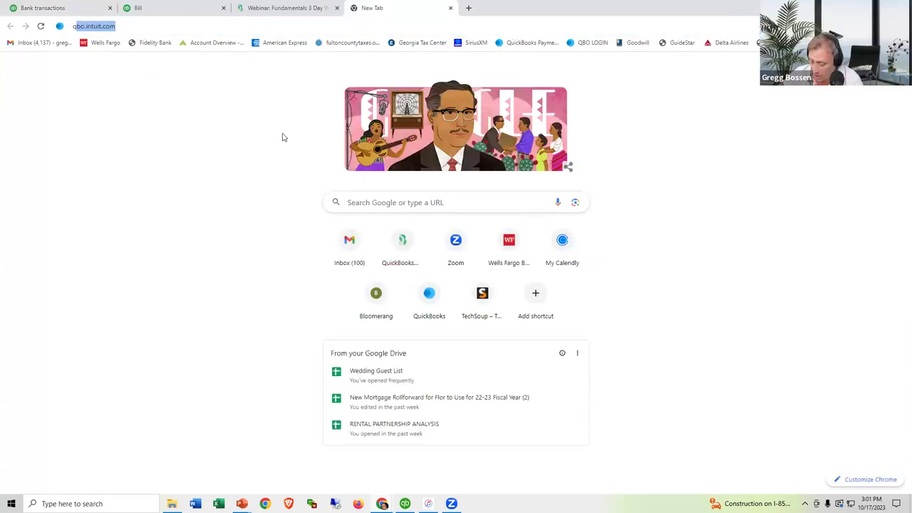
pyautogui.press('BackSpace')
pyautogui.write('app fpor')
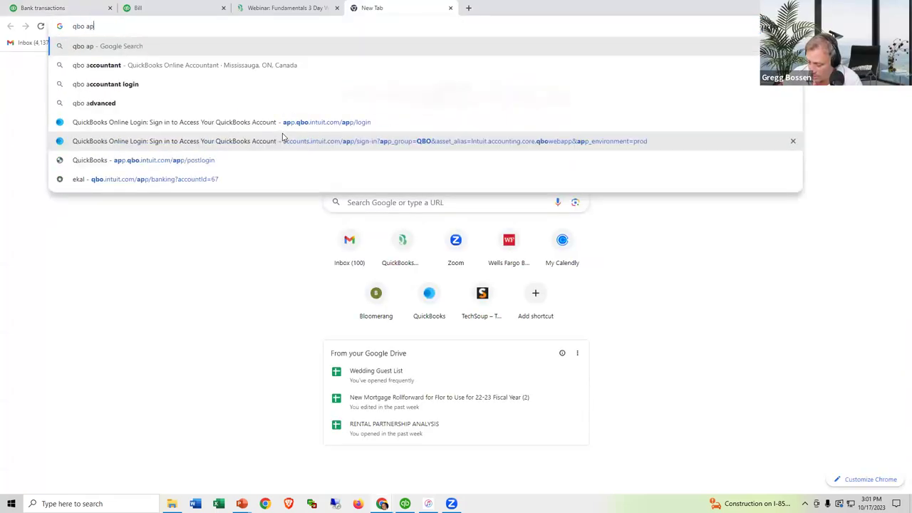
pyautogui.press('BackSpace')
pyautogui.press('BackSpace')
pyautogui.press('BackSpace')
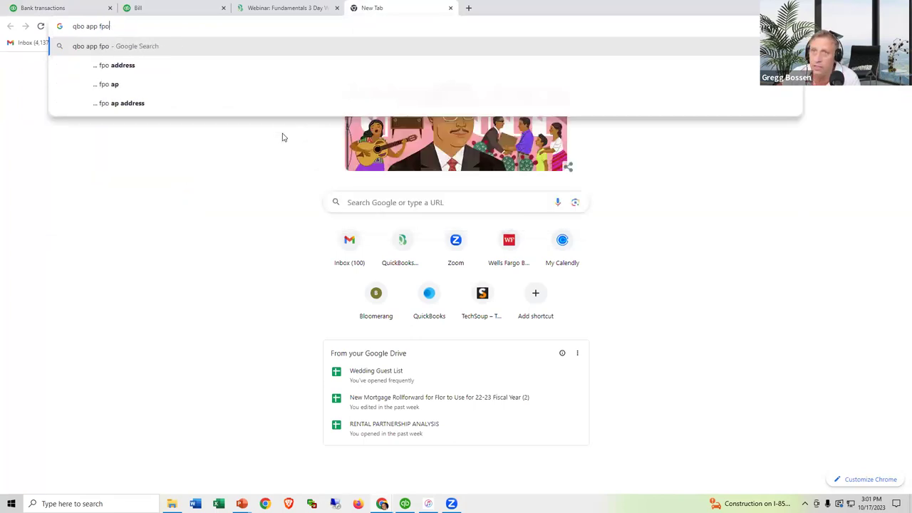
pyautogui.write('or re')
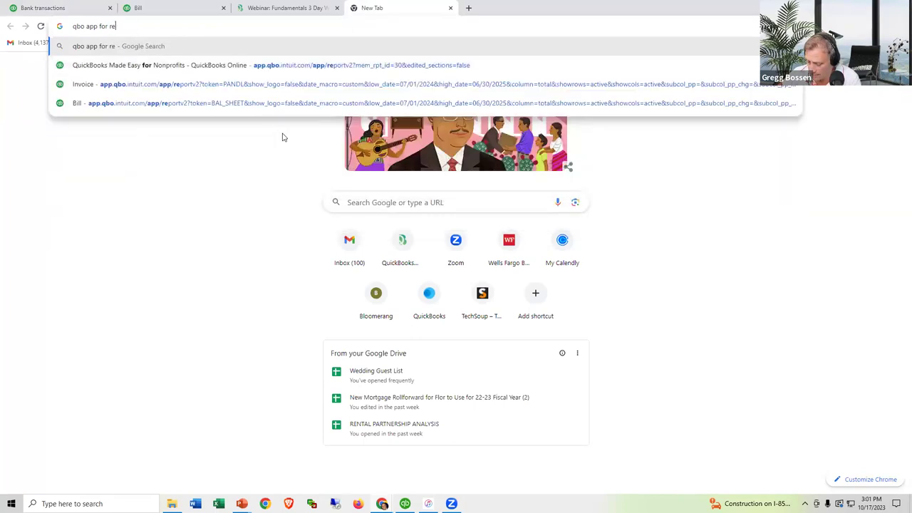
pyautogui.write('ceipts')
pyautogui.press('Return')
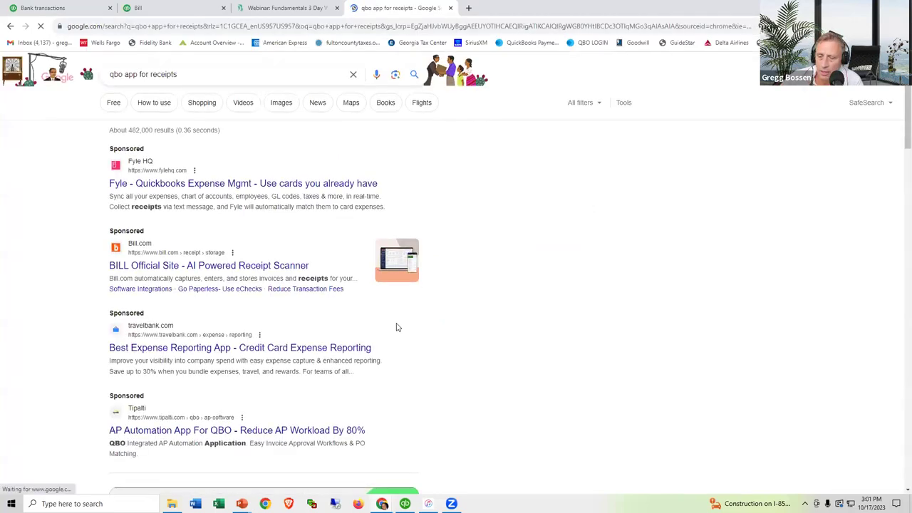
# Expand the 'Is there a QuickBooks app for receipts?' answer in the results.
pyautogui.scroll(-3, 396, 325)
pyautogui.scroll(-1, 396, 327)
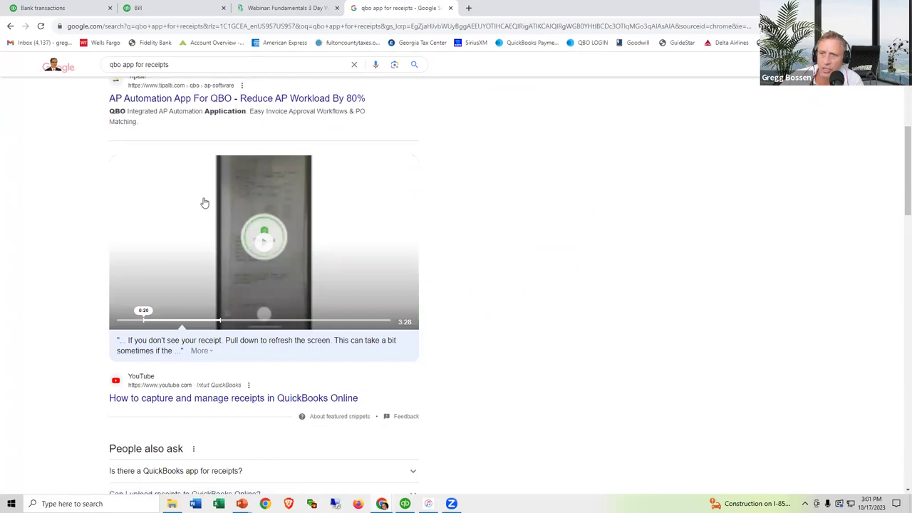
pyautogui.scroll(1, 211, 227)
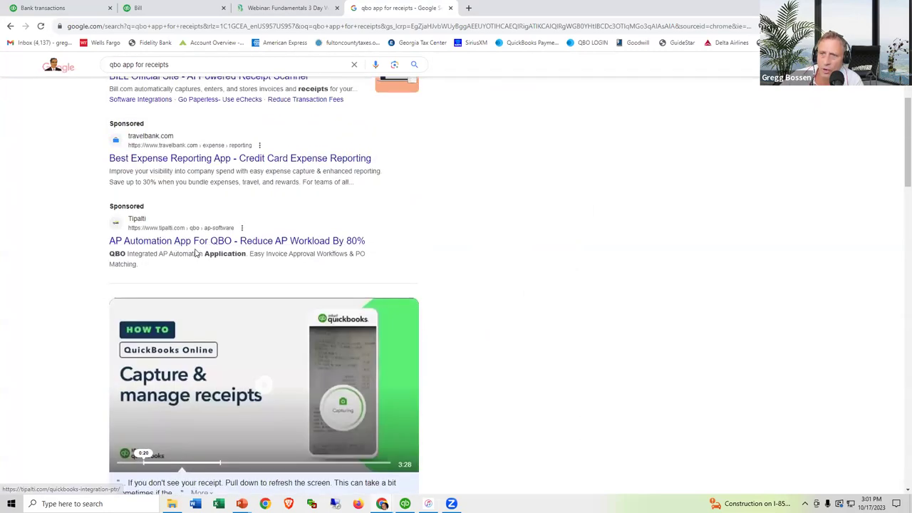
pyautogui.scroll(-3, 192, 253)
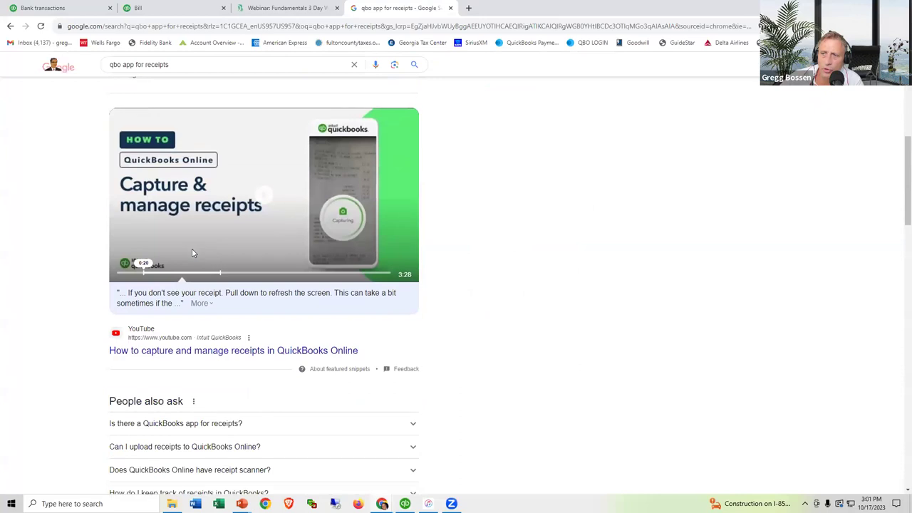
pyautogui.scroll(-1, 191, 253)
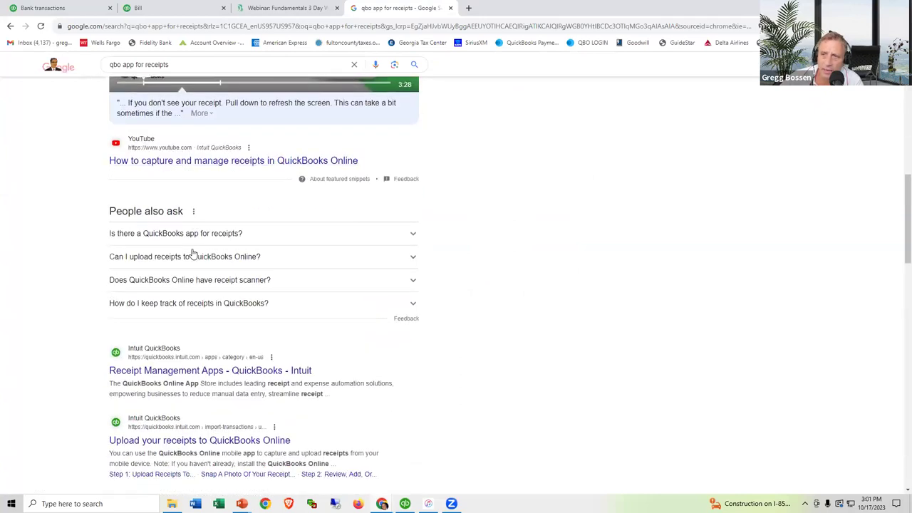
pyautogui.click(175, 235)
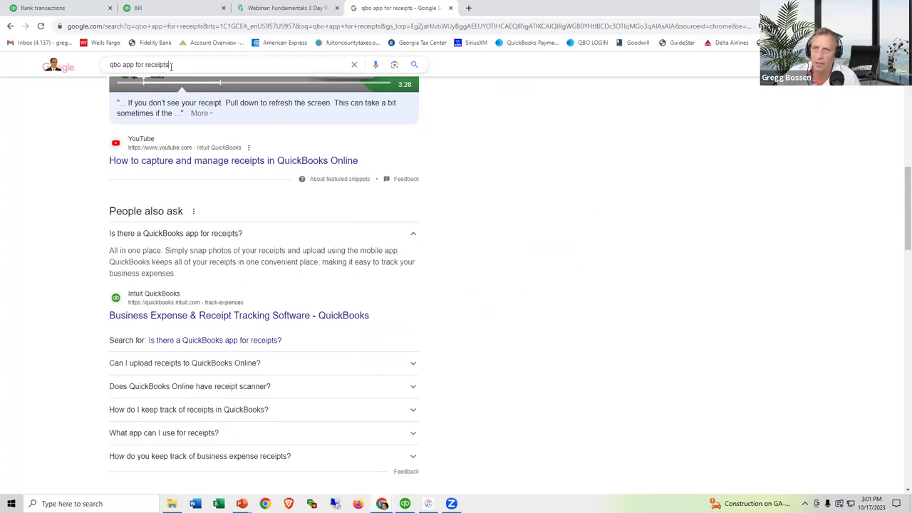
# Refine the search to 'qbo app for receipts works with essentials' and browse the results.
pyautogui.click(171, 66)
pyautogui.write('works ')
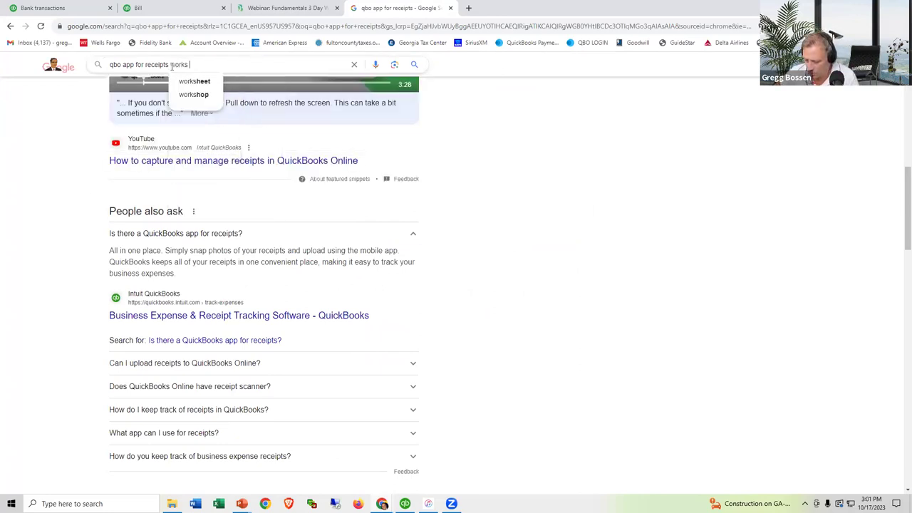
pyautogui.write('with ess')
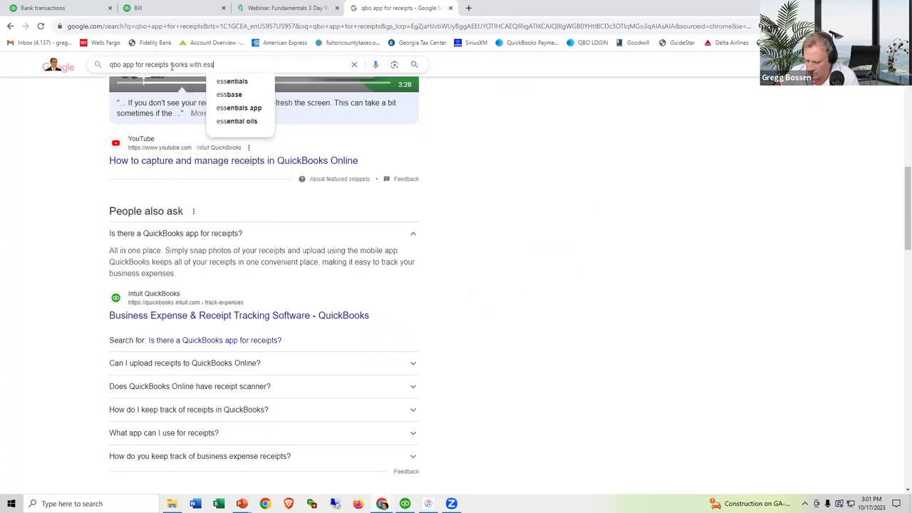
pyautogui.write('entials')
pyautogui.press('Return')
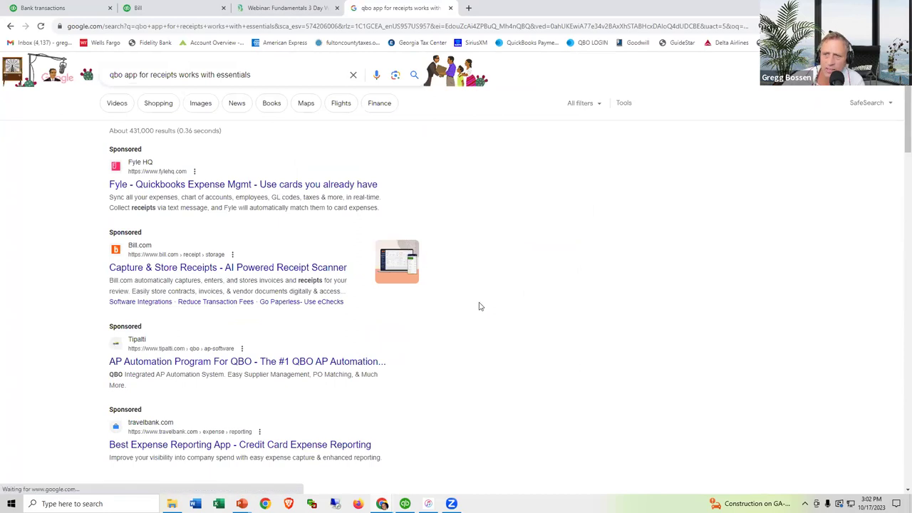
pyautogui.scroll(-1, 479, 306)
pyautogui.scroll(-2, 479, 307)
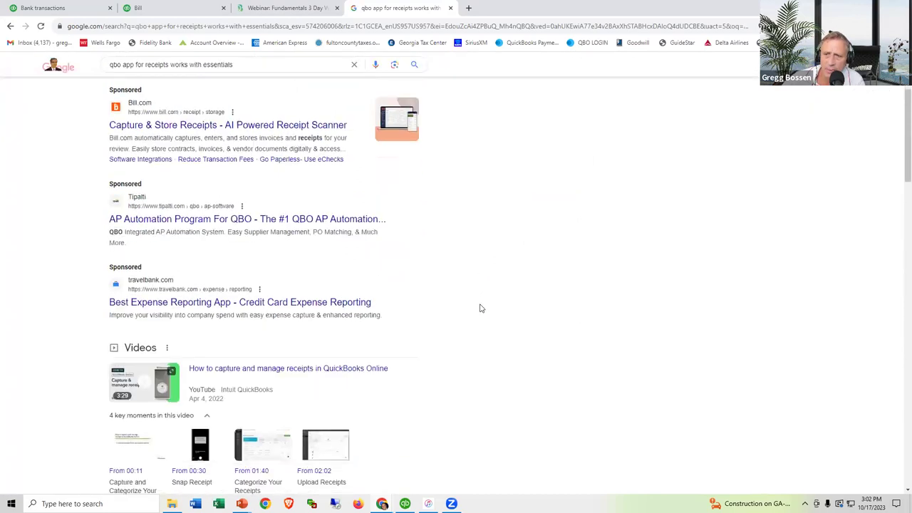
pyautogui.scroll(-2, 479, 307)
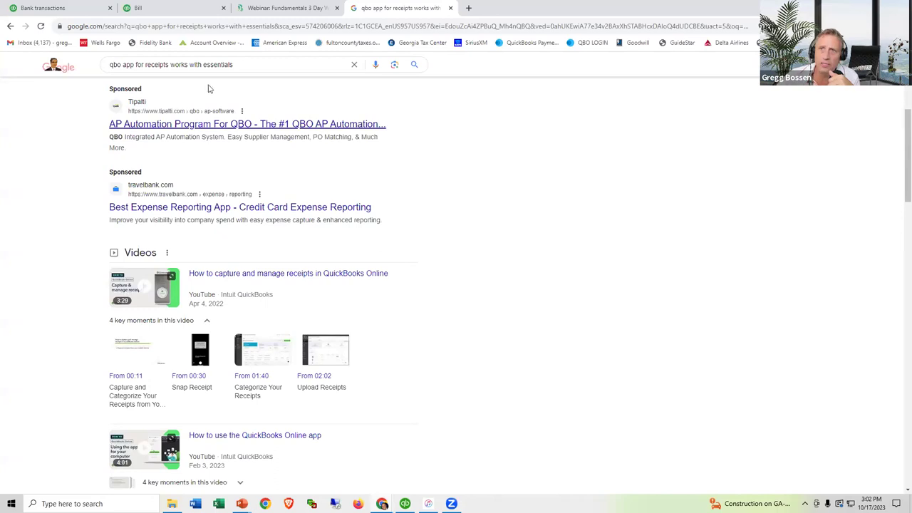
# Return to the QuickBooks Bank transactions tab and open the gear settings menu.
pyautogui.click(43, 8)
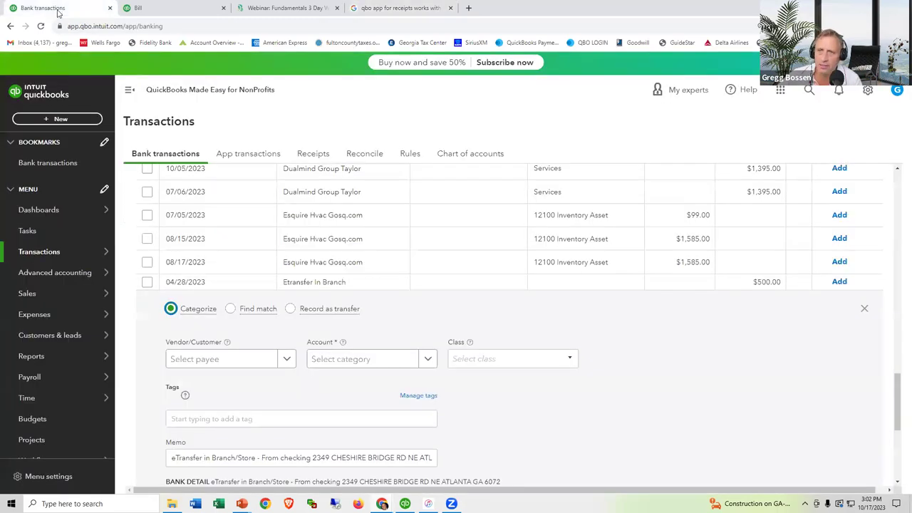
pyautogui.click(867, 91)
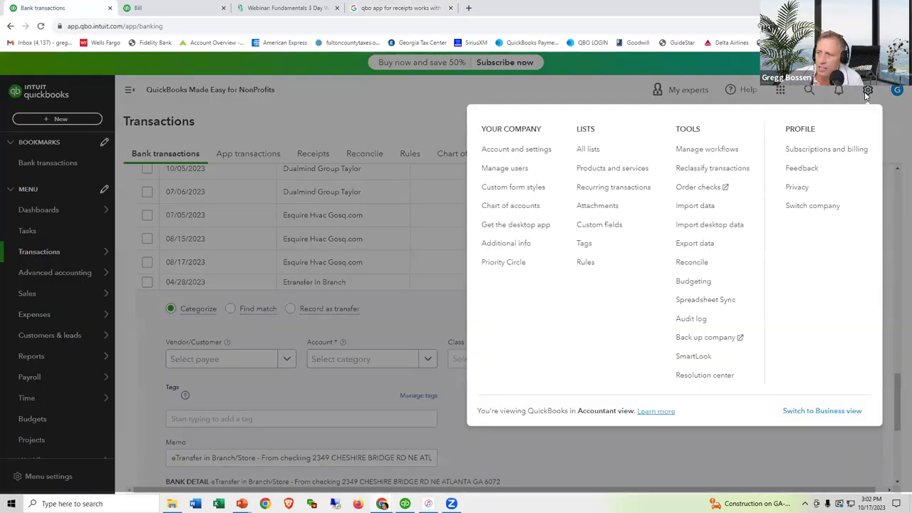
# Open Chart of accounts and copy the 1000 Wells Main Checking - 2725 name, closing the editor unsaved.
pyautogui.click(492, 205)
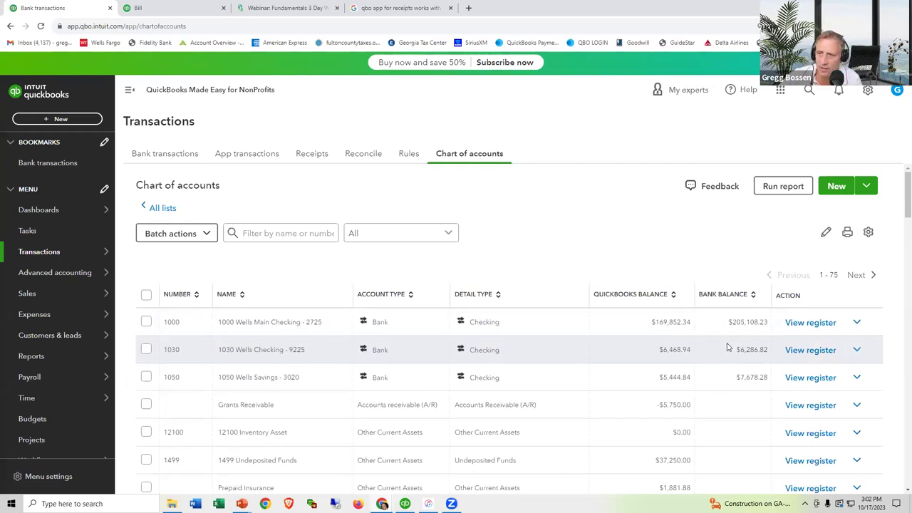
pyautogui.click(858, 349)
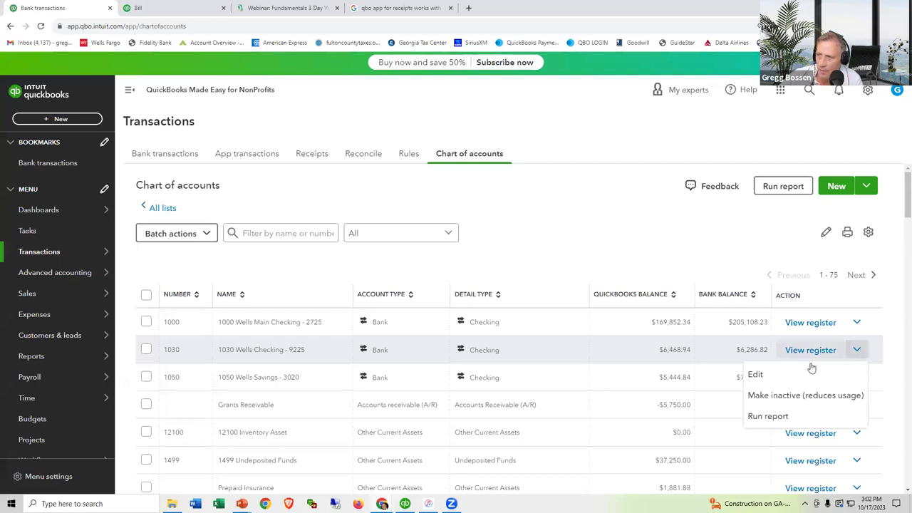
pyautogui.click(857, 325)
pyautogui.click(824, 348)
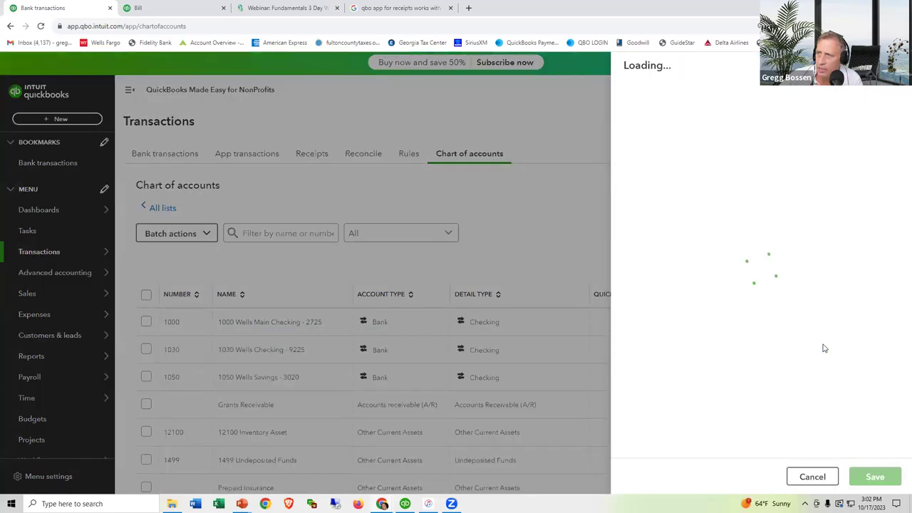
pyautogui.moveTo(745, 267); pyautogui.dragTo(599, 280)
pyautogui.hotkey('ctrl', 'c')
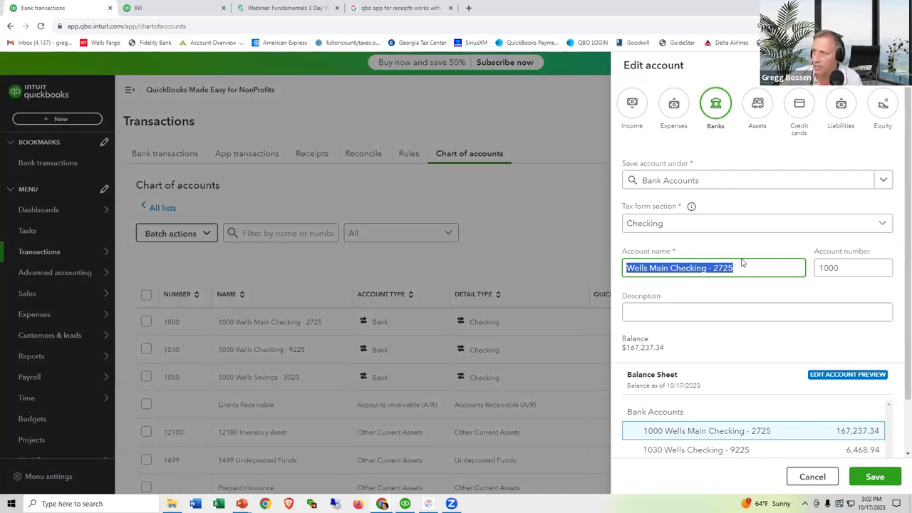
pyautogui.press('Escape')
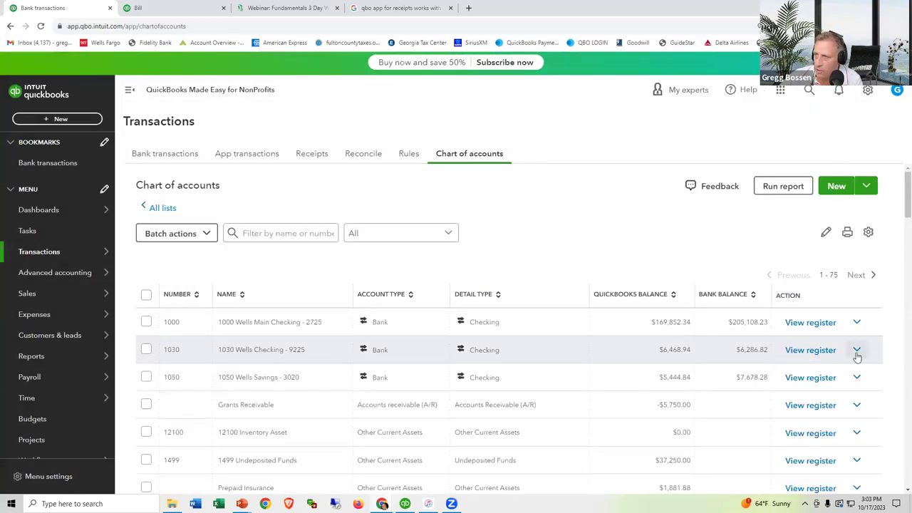
# Rename 1030 Wells Checking - 9225 to Wells Main Checking - 2725 and clear its 1030 number.
pyautogui.click(856, 350)
pyautogui.click(810, 375)
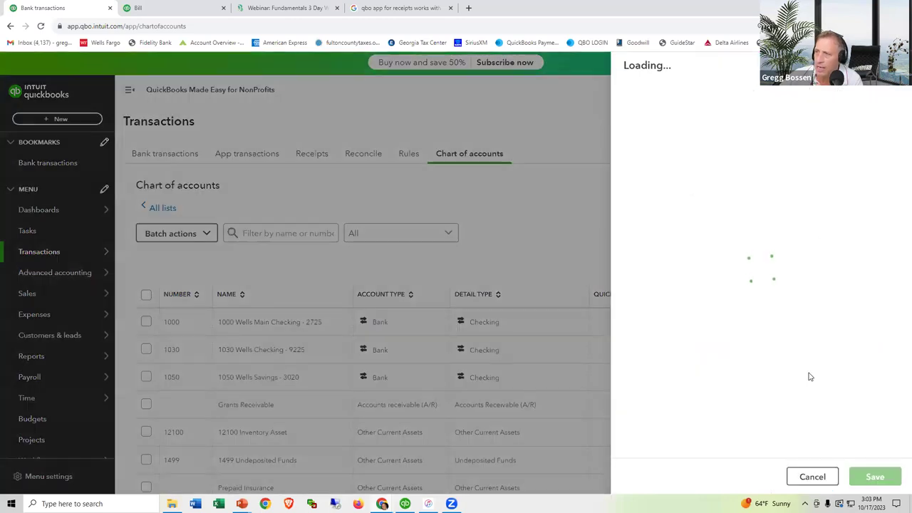
pyautogui.moveTo(710, 267); pyautogui.dragTo(612, 274)
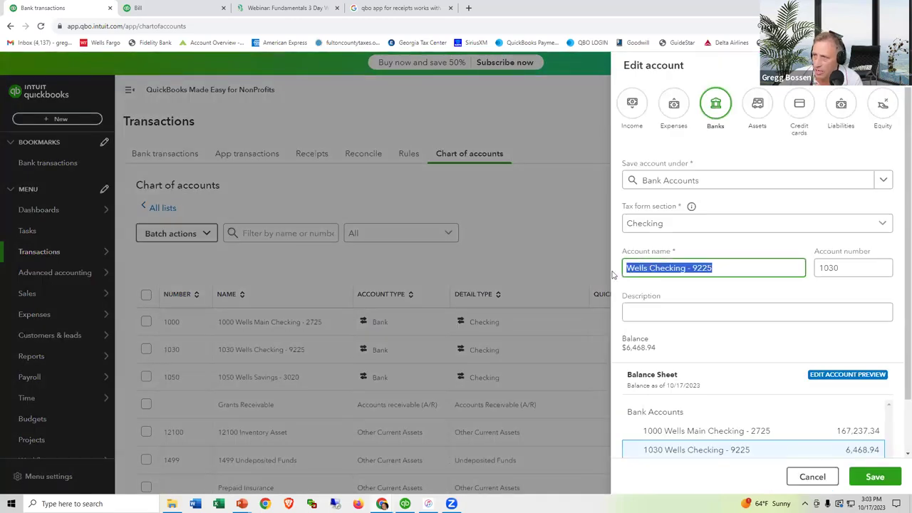
pyautogui.hotkey('ctrl', 'v')
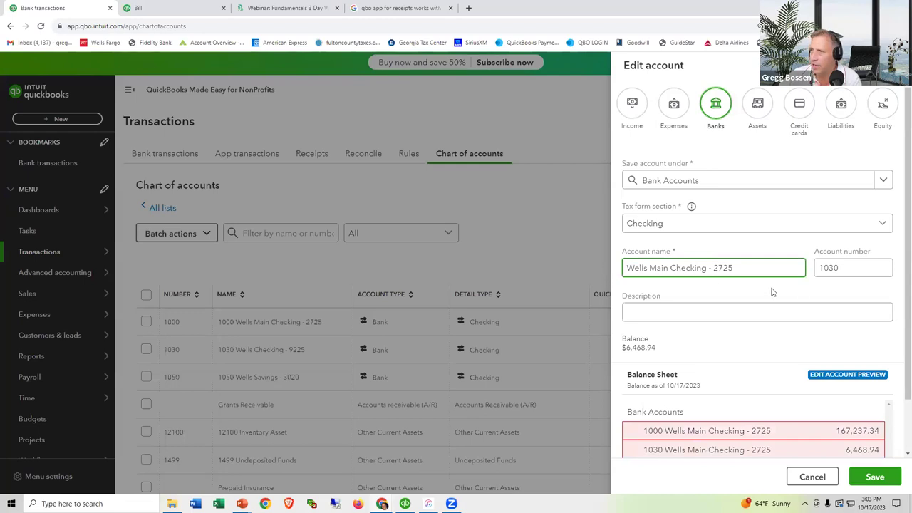
pyautogui.moveTo(841, 267); pyautogui.dragTo(785, 244)
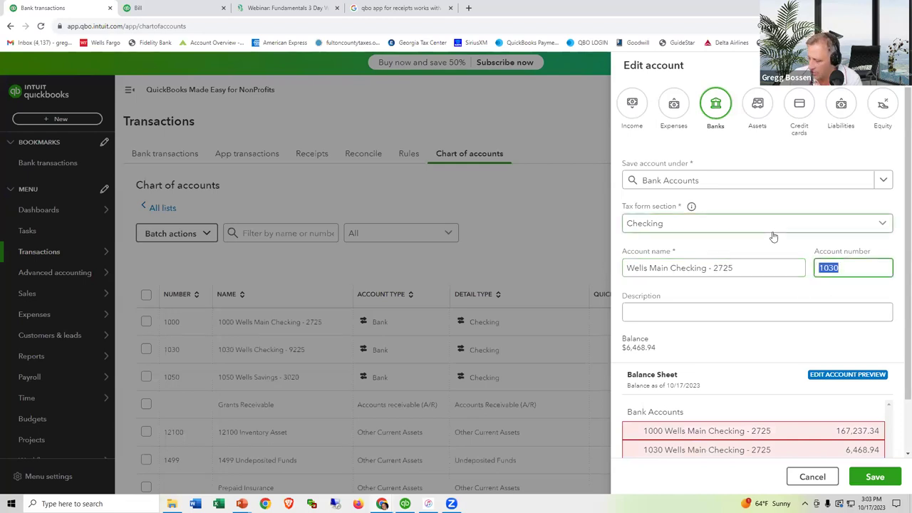
pyautogui.press('BackSpace')
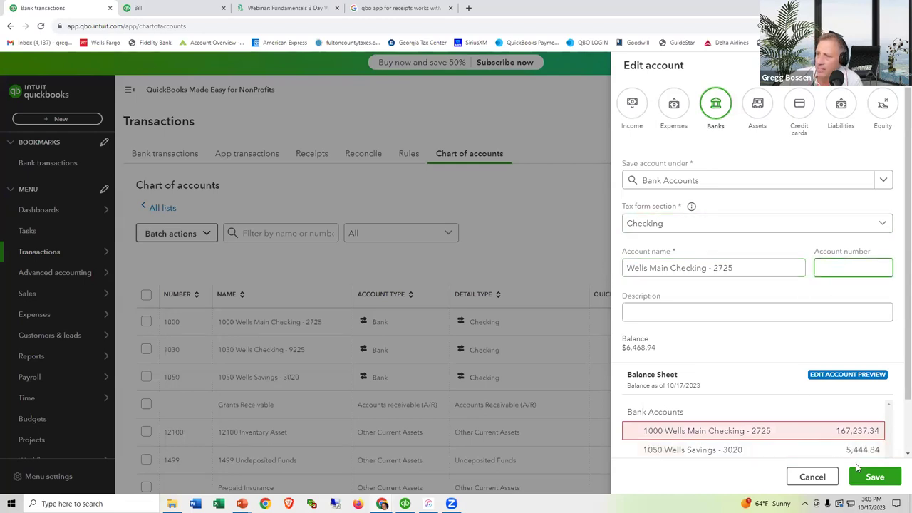
# Save and confirm the merge, then cancel the edit after the online-banking merge error.
pyautogui.click(875, 477)
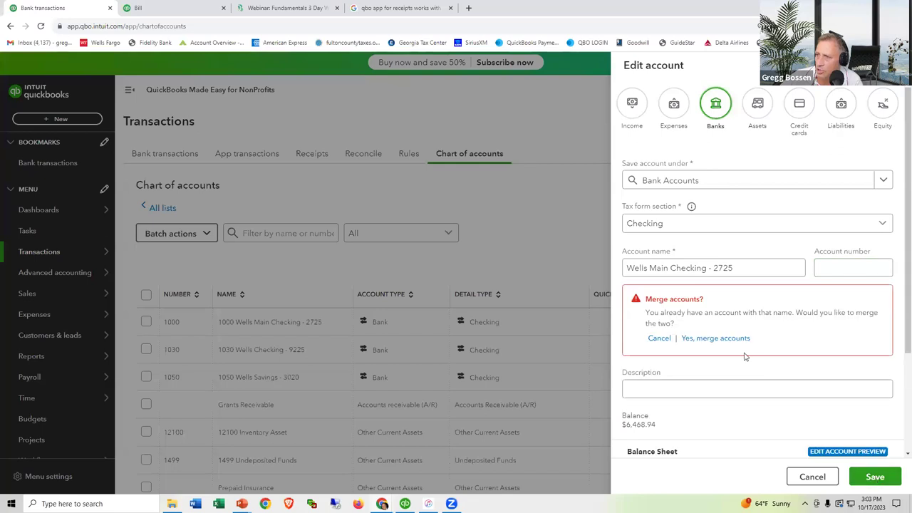
pyautogui.click(715, 340)
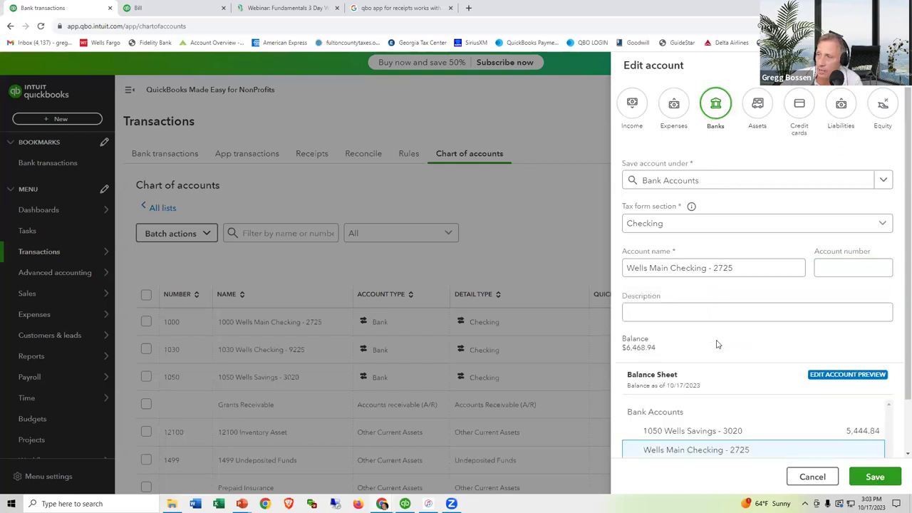
pyautogui.click(875, 477)
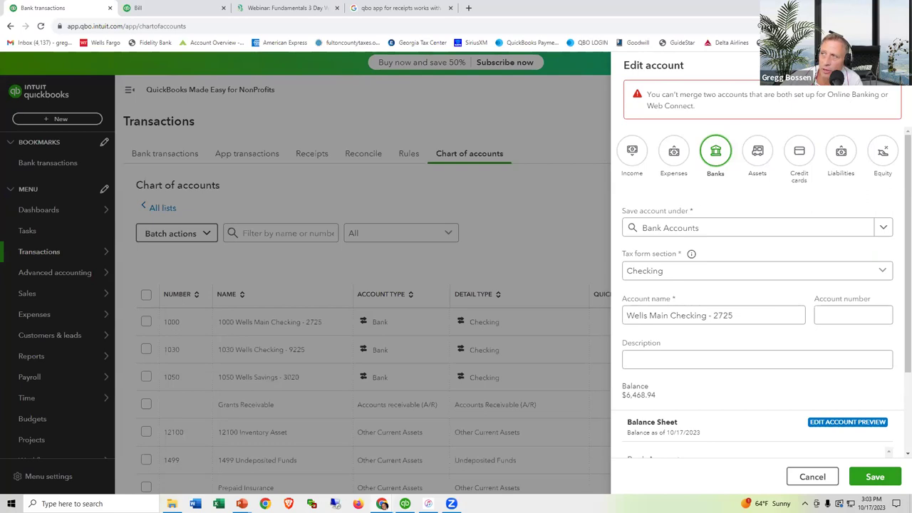
pyautogui.click(894, 65)
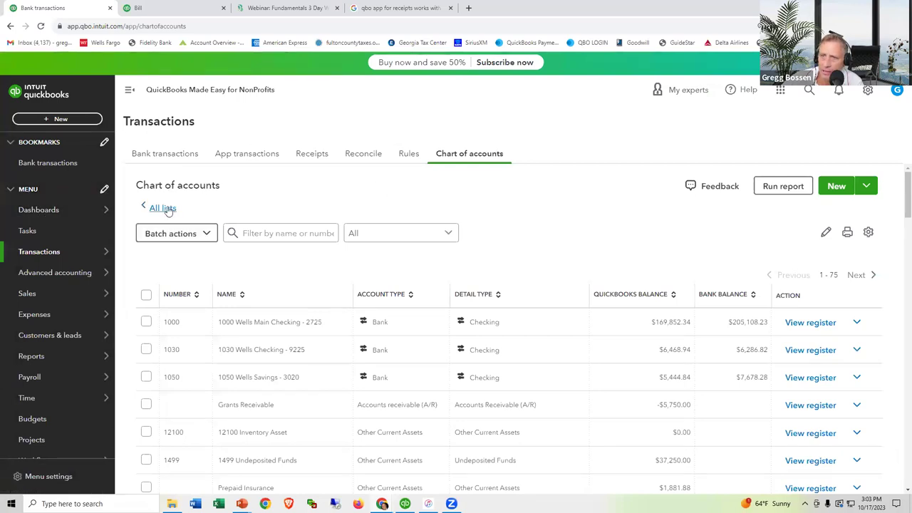
# Edit the Wells Savings - 3020 account from its bank card, ticking Disconnect this account on save.
pyautogui.moveTo(59, 211)
pyautogui.click(53, 166)
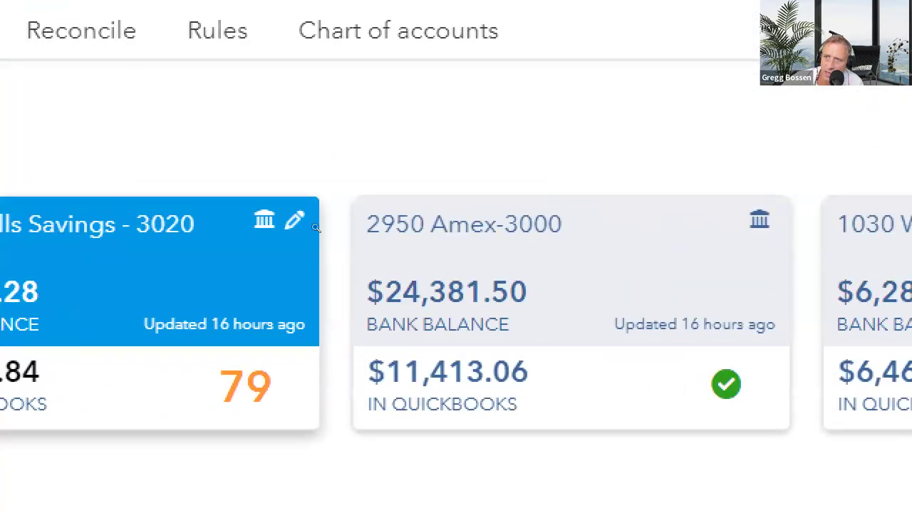
pyautogui.moveTo(7, 255)
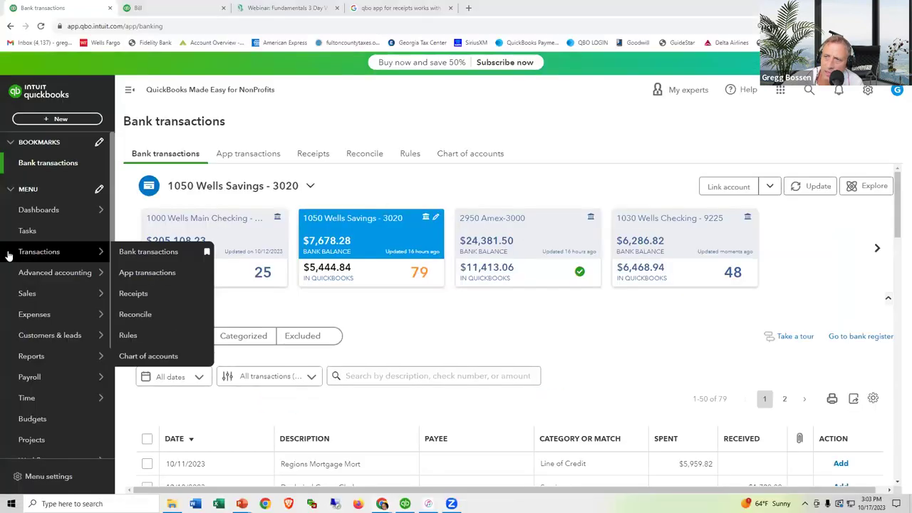
pyautogui.click(435, 220)
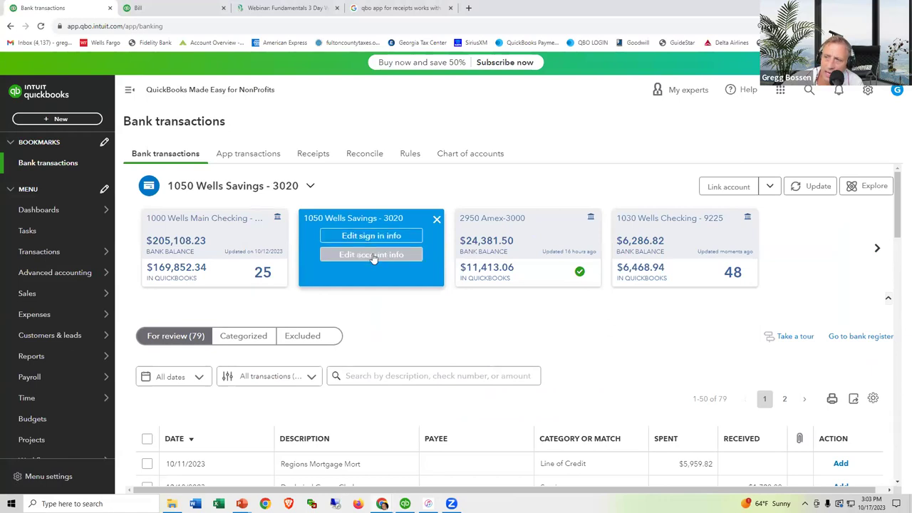
pyautogui.click(373, 256)
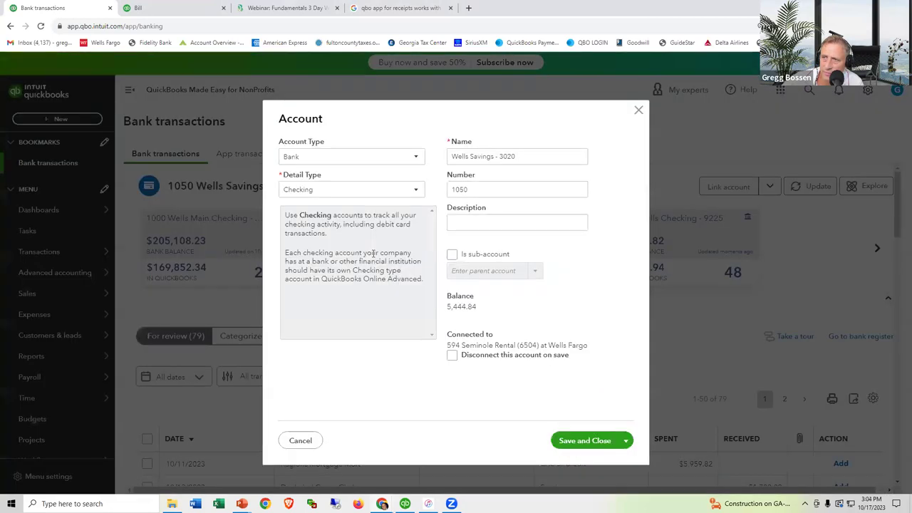
pyautogui.click(452, 355)
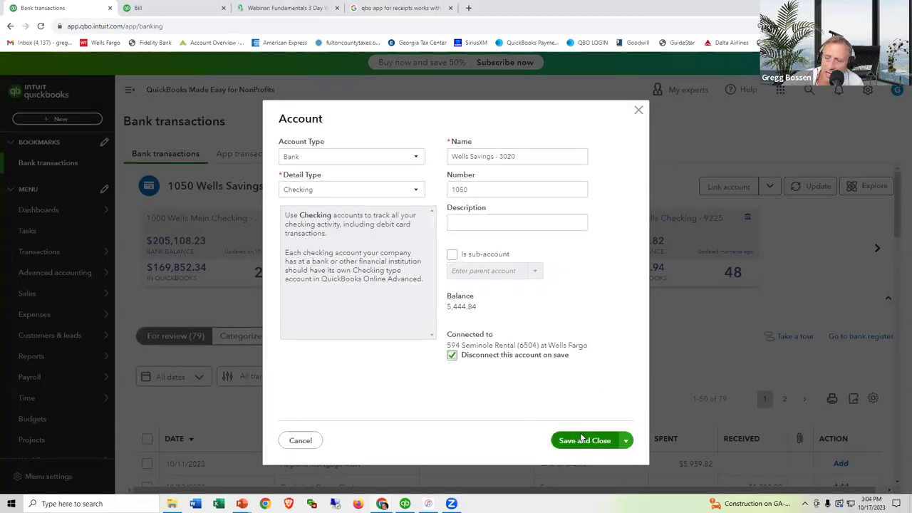
pyautogui.click(583, 439)
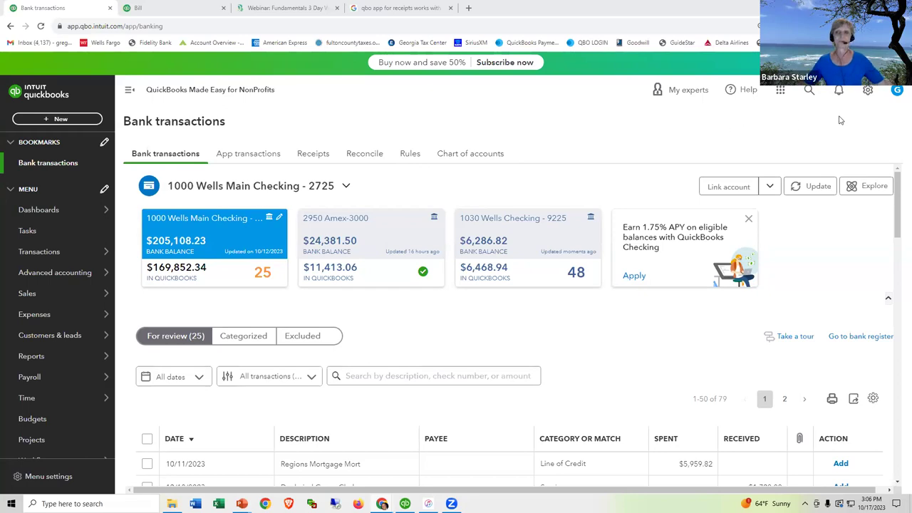
# Open the gear menu in the top-right toolbar.
pyautogui.click(867, 96)
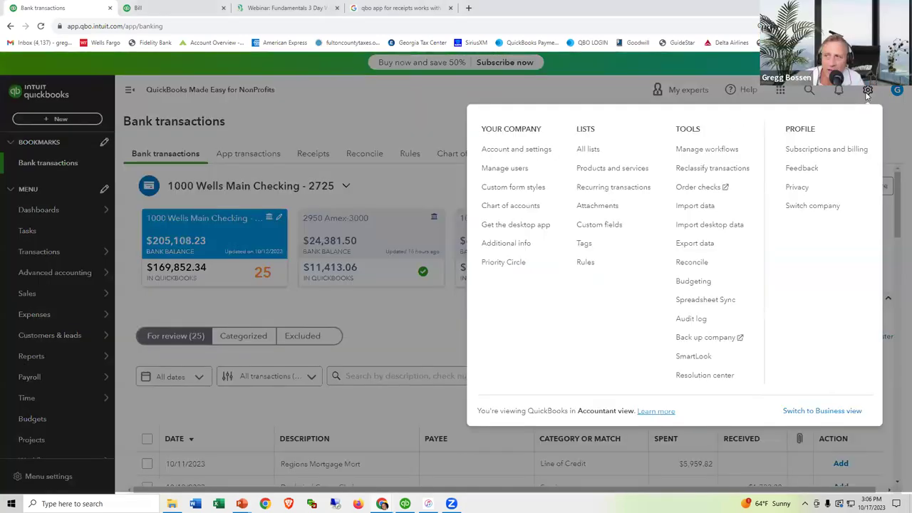
# Open Reconcile, dismiss the tips dialog, and choose the 2950 Amex-3000 account.
pyautogui.click(701, 263)
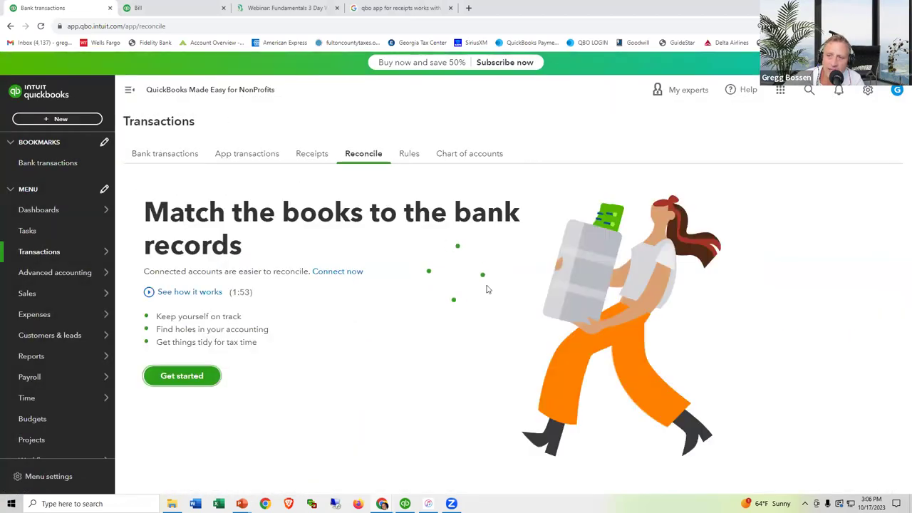
pyautogui.click(182, 376)
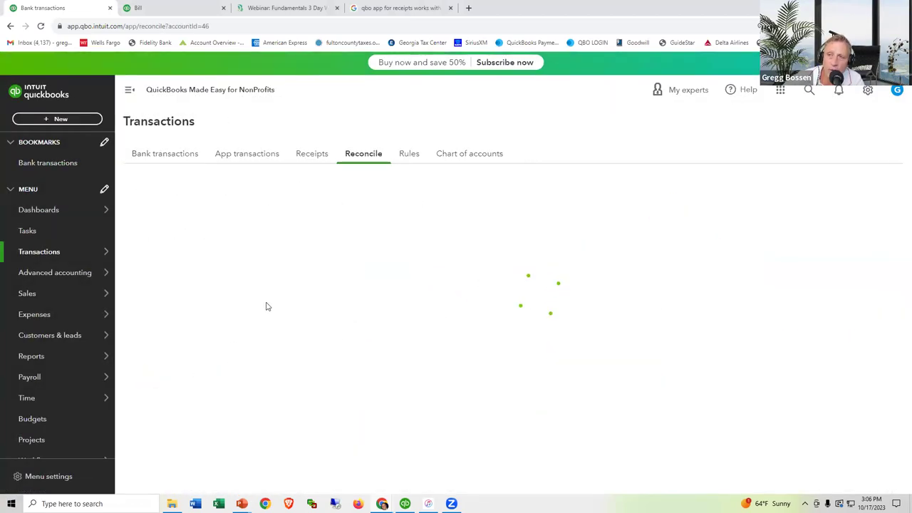
pyautogui.click(455, 365)
pyautogui.scroll(-1, 451, 368)
pyautogui.click(362, 358)
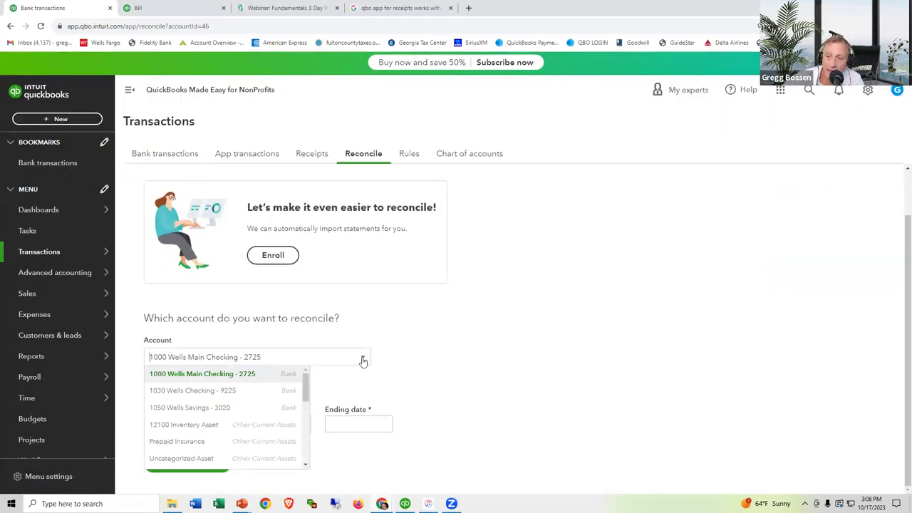
pyautogui.scroll(-1, 206, 441)
pyautogui.scroll(-4, 205, 438)
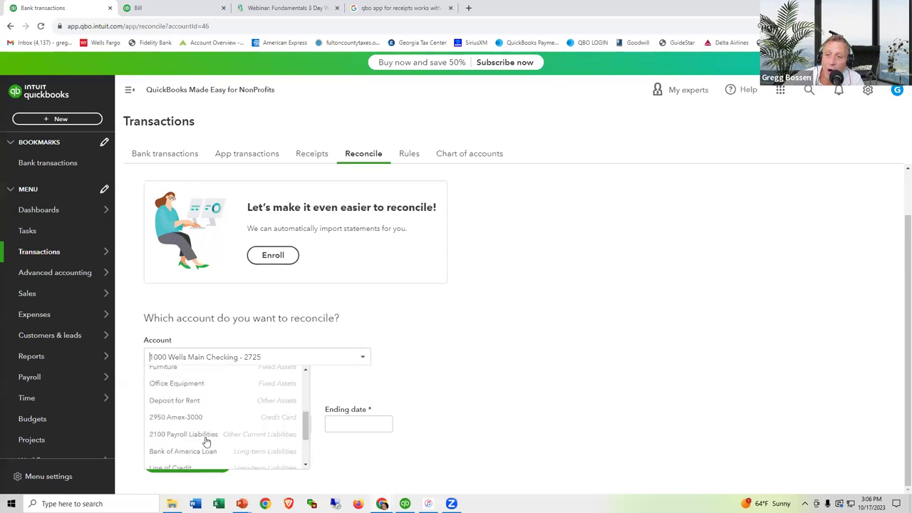
pyautogui.click(203, 418)
# Enter ending balance 21313 and ending date October 28, then start reconciling.
pyautogui.click(252, 426)
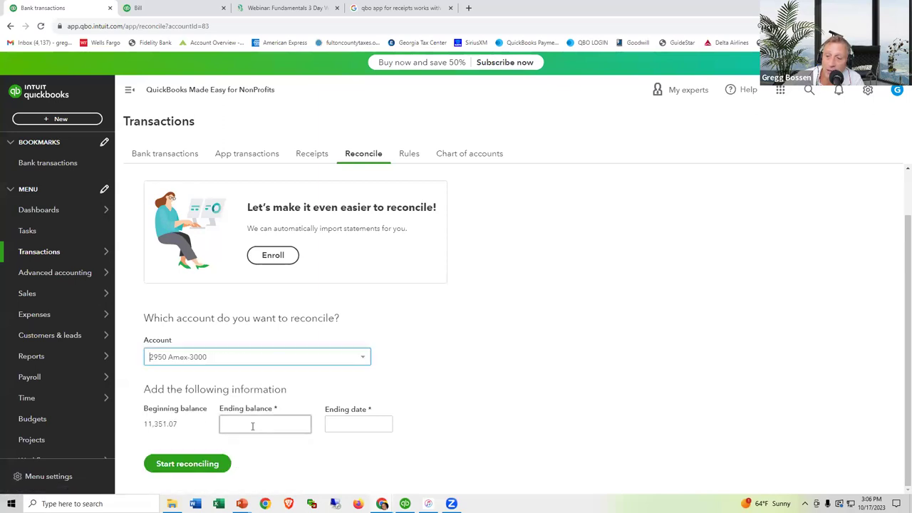
pyautogui.write('21313')
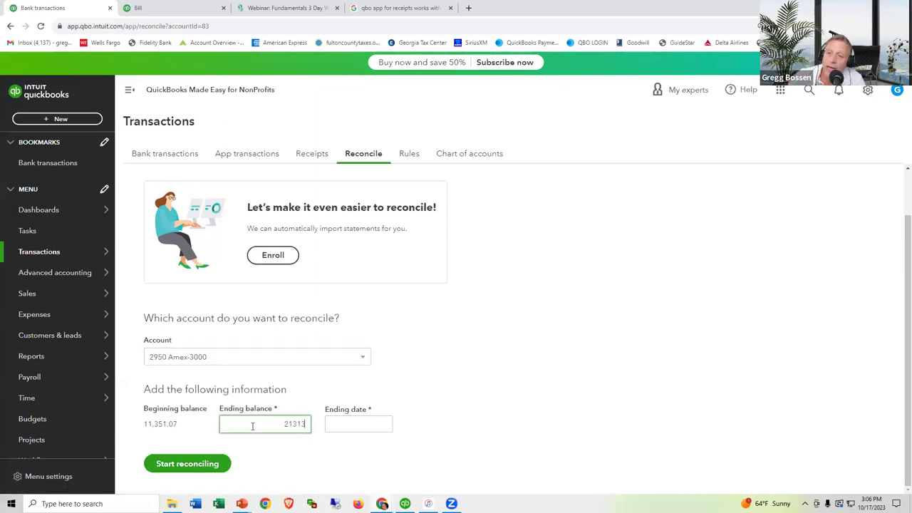
pyautogui.click(336, 423)
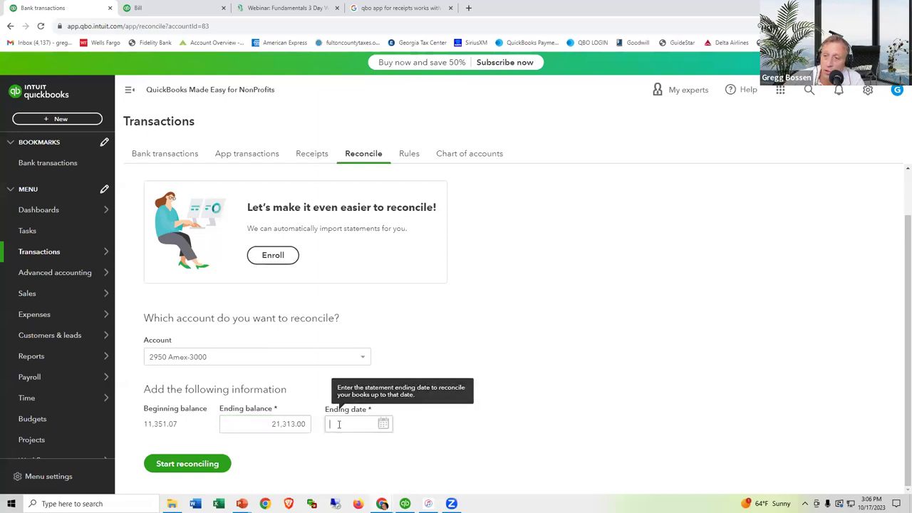
pyautogui.click(383, 425)
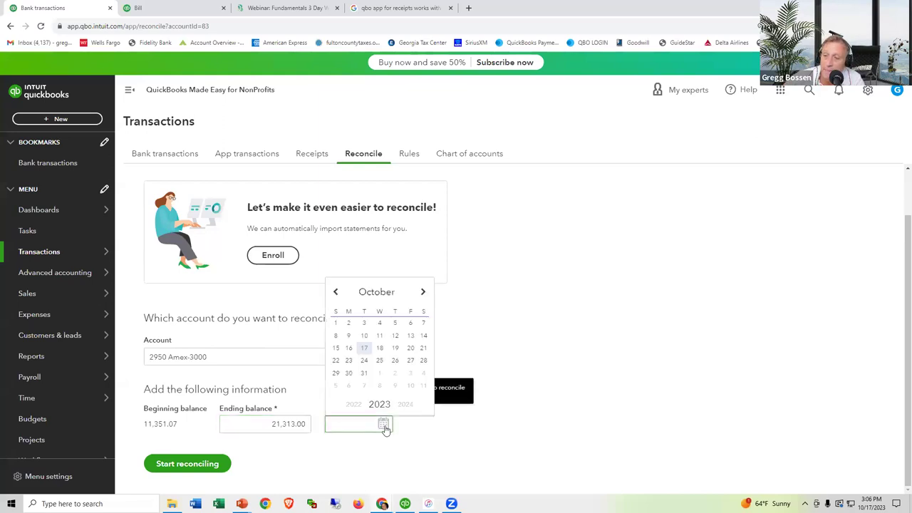
pyautogui.click(423, 360)
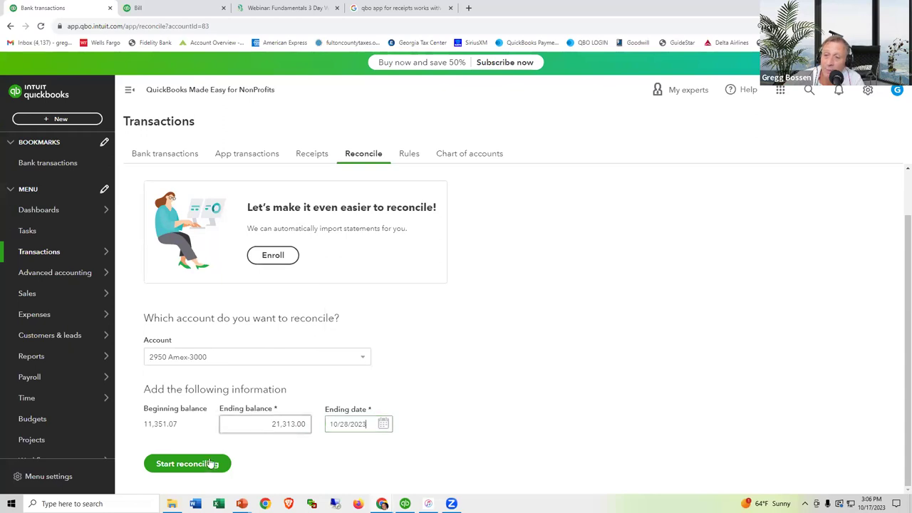
pyautogui.click(192, 464)
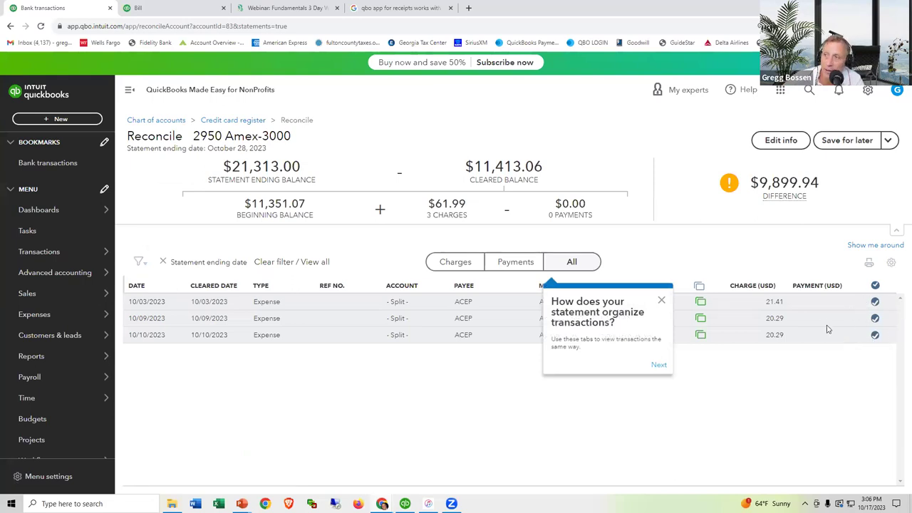
# Review the Amex-3000 reconciliation's $9,899.94 difference, then switch to the webinar slide show window.
pyautogui.moveTo(768, 184)
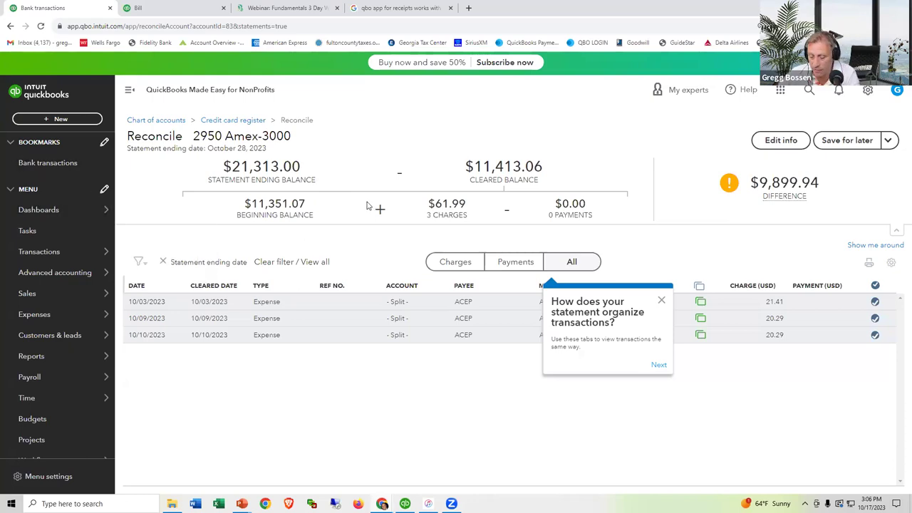
pyautogui.hotkey('alt', 'Tab')
pyautogui.hotkey('alt', 'Tab')
pyautogui.hotkey('alt', 'Tab')
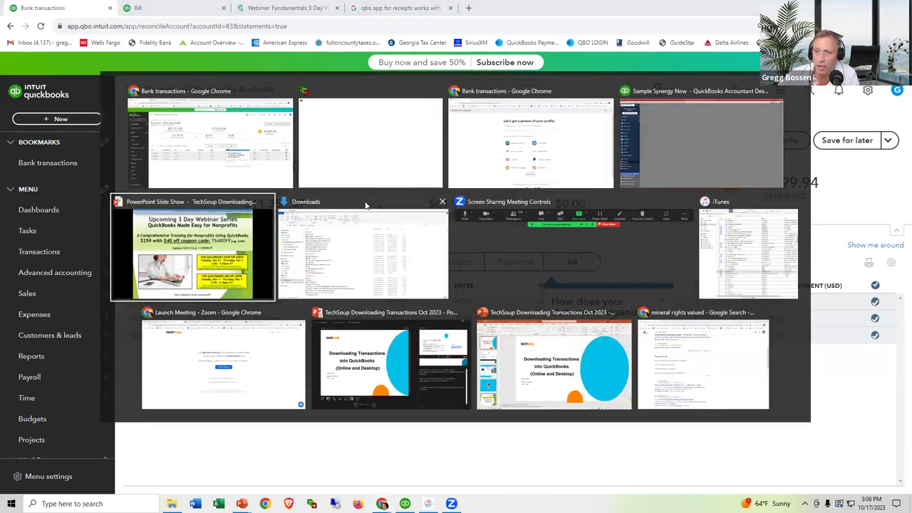